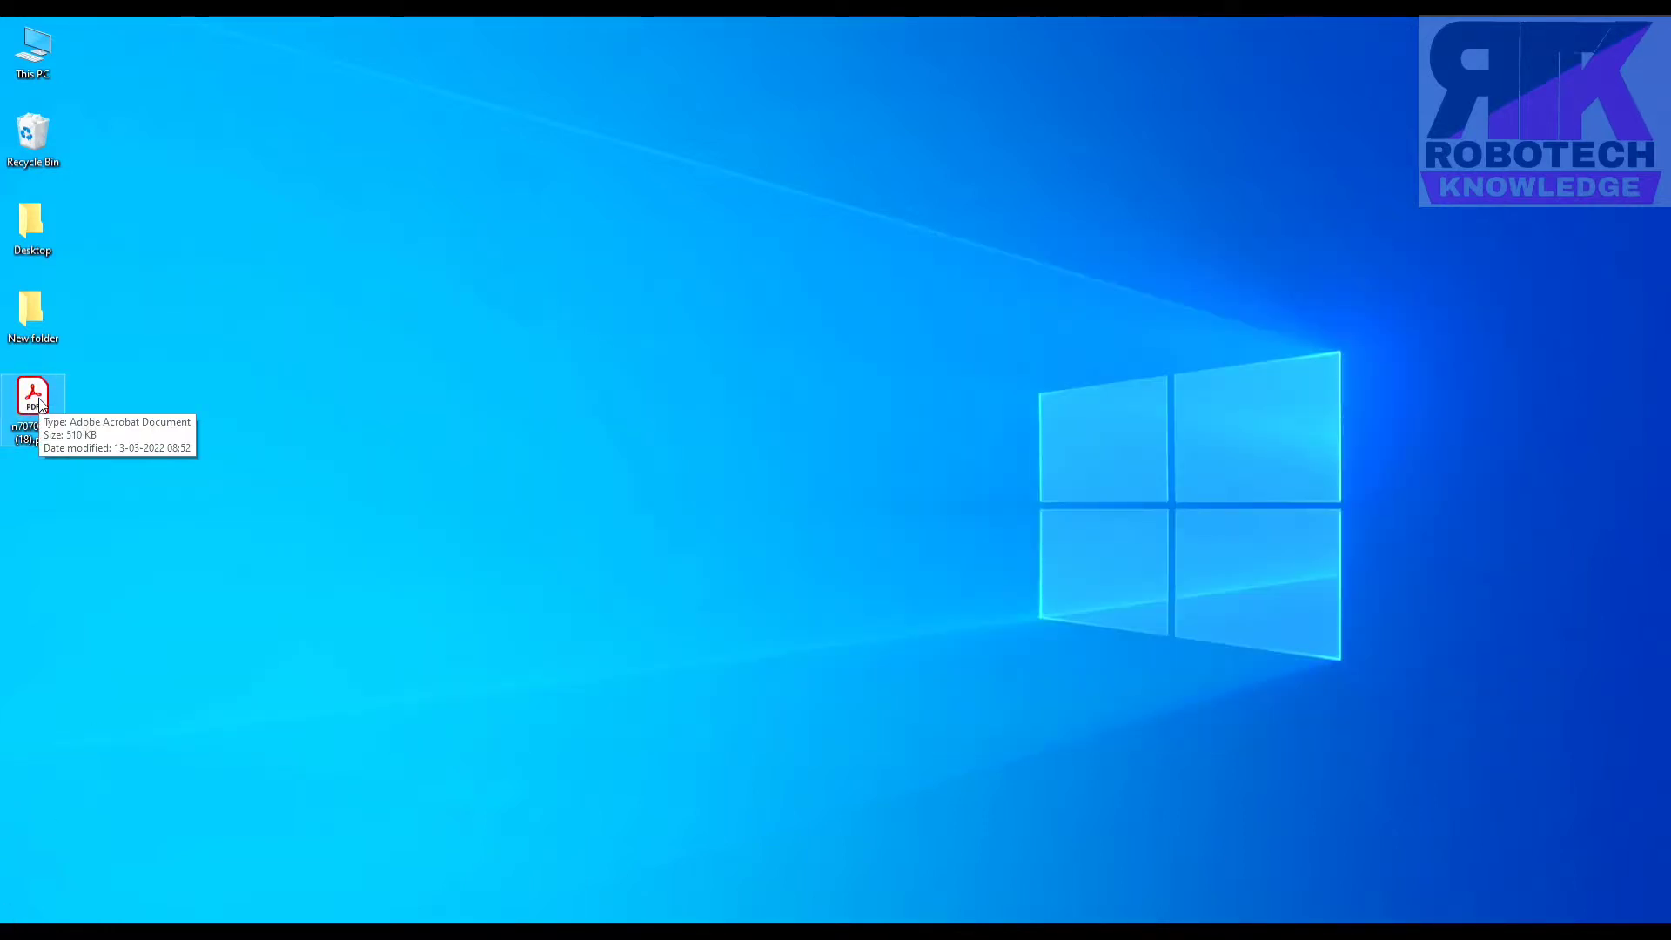
# Open the notice PDF n7070322 (18).pdf in Acrobat Reader and zoom in.
pyautogui.doubleClick(33, 396)
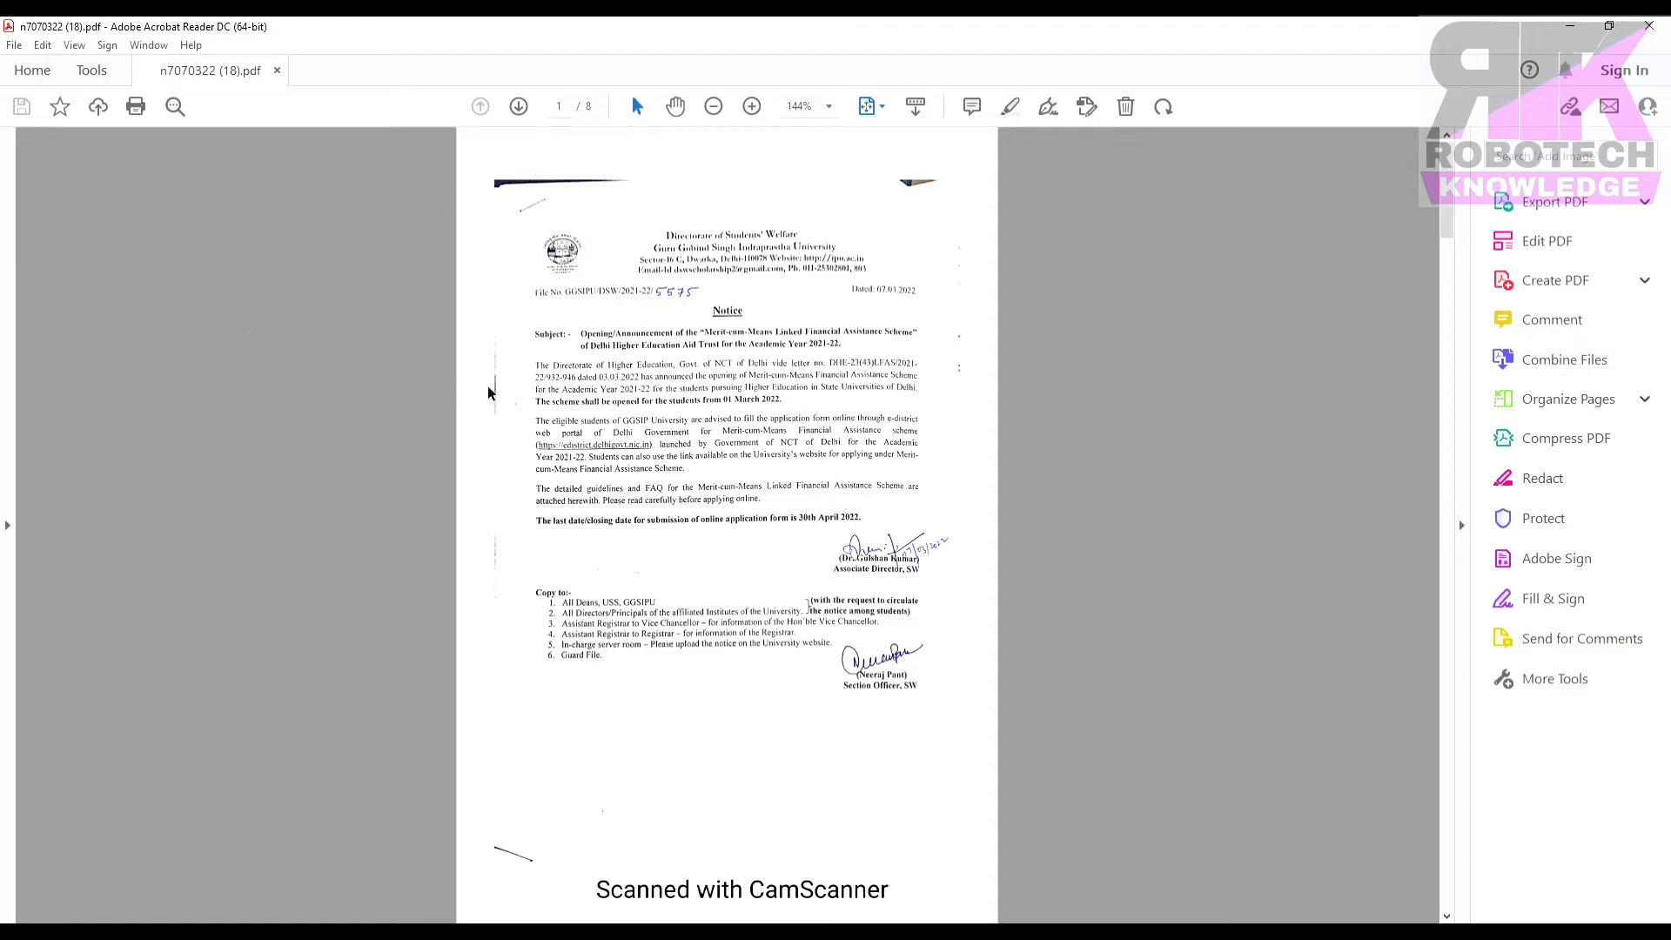
pyautogui.scroll(5, 489, 393)
pyautogui.scroll(-2, 544, 402)
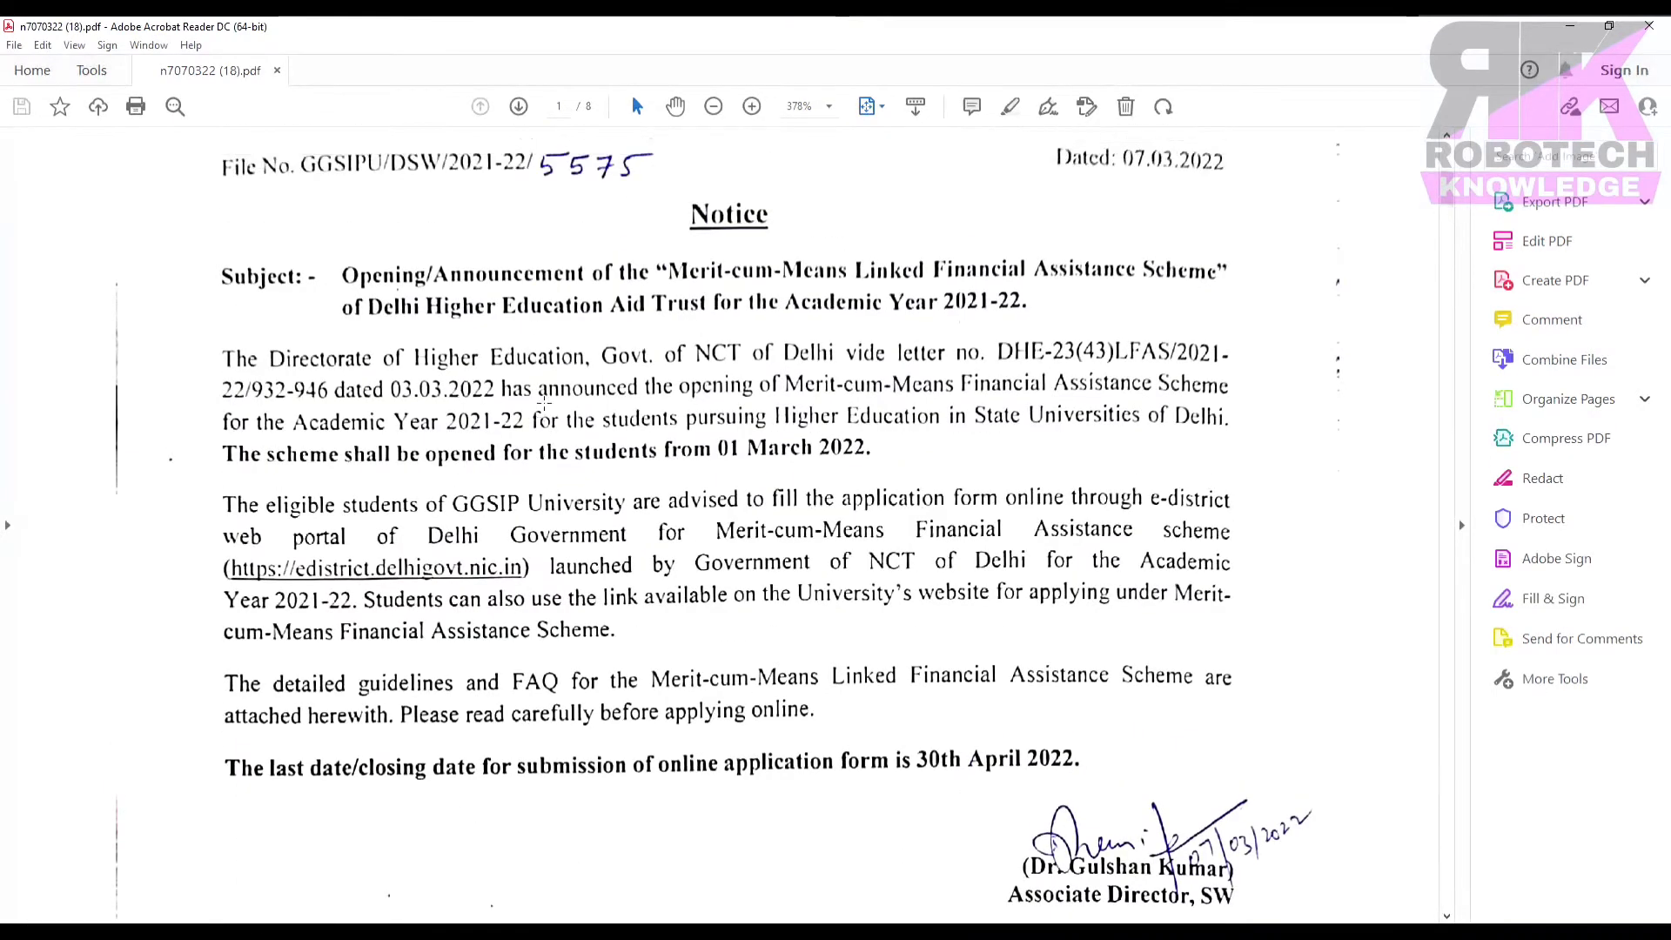
pyautogui.scroll(2, 544, 402)
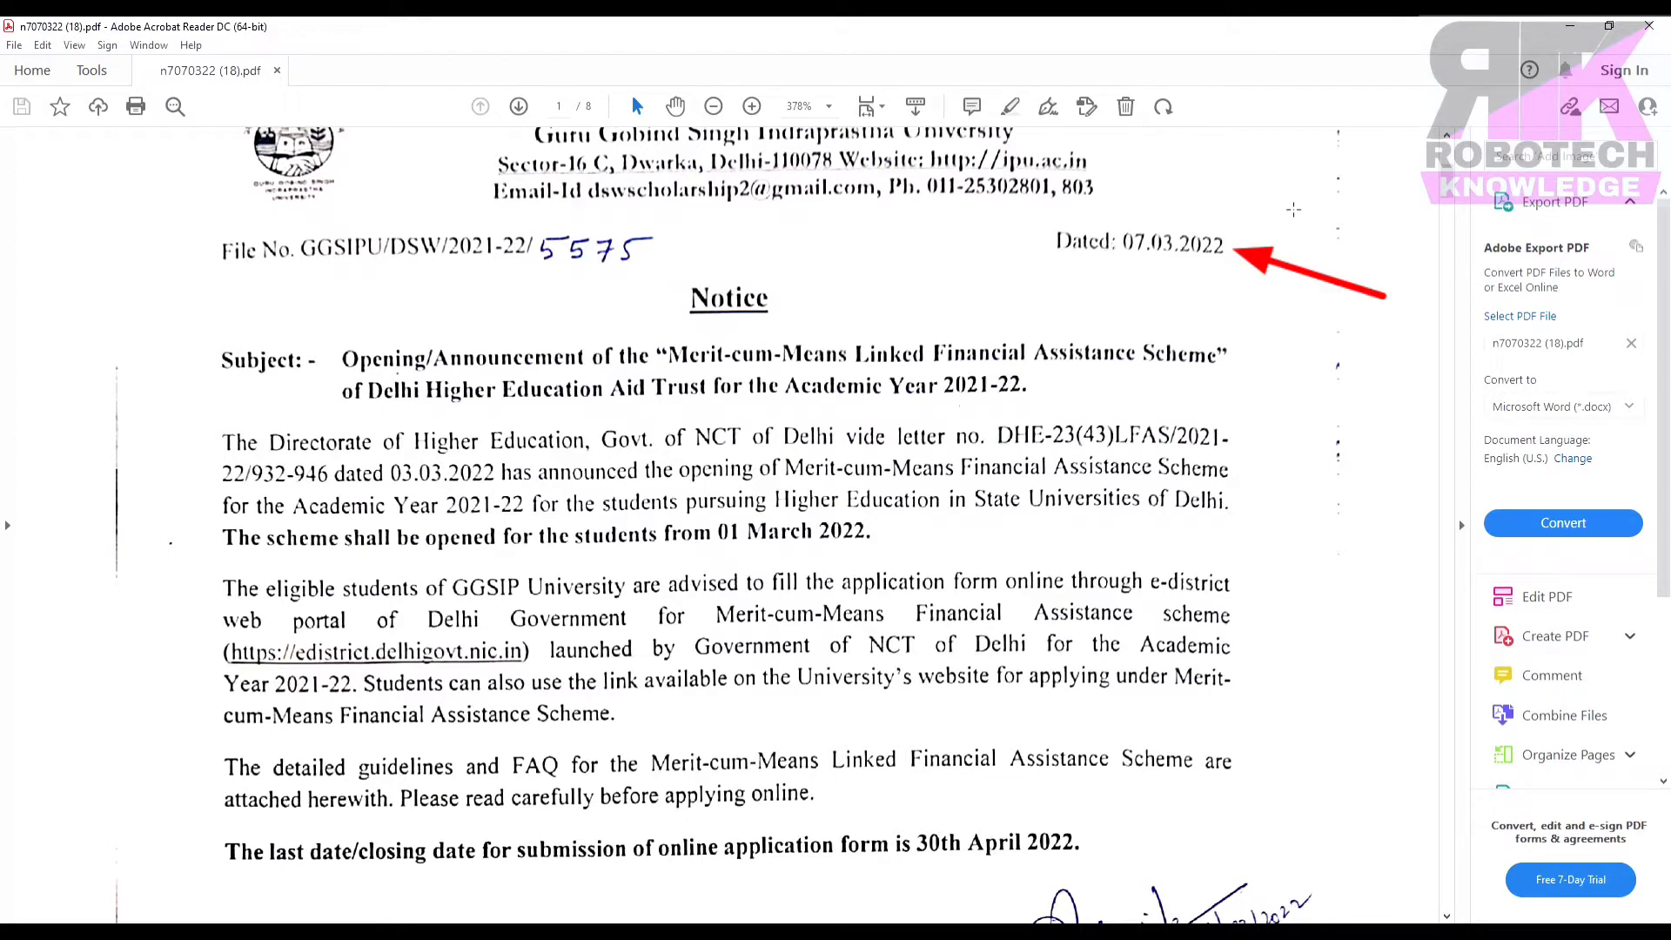
pyautogui.moveTo(1447, 178); pyautogui.dragTo(1447, 193)
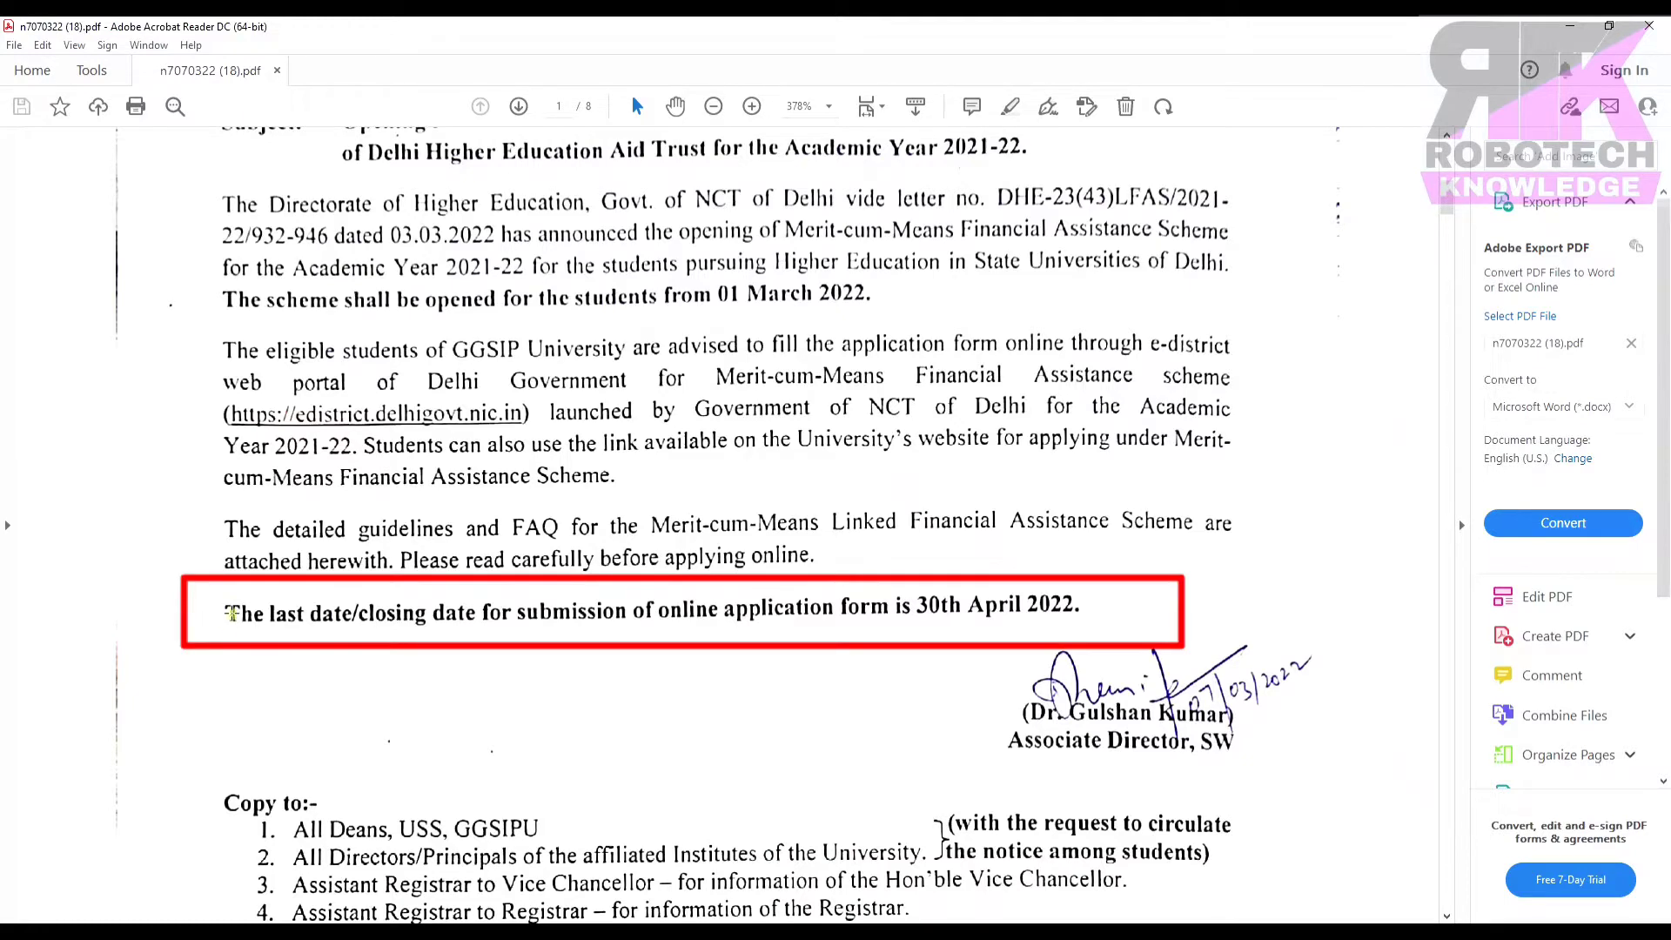
# Check the 30th April 2022 deadline line, then move to page 2's Introduction.
pyautogui.moveTo(231, 613); pyautogui.dragTo(964, 635)
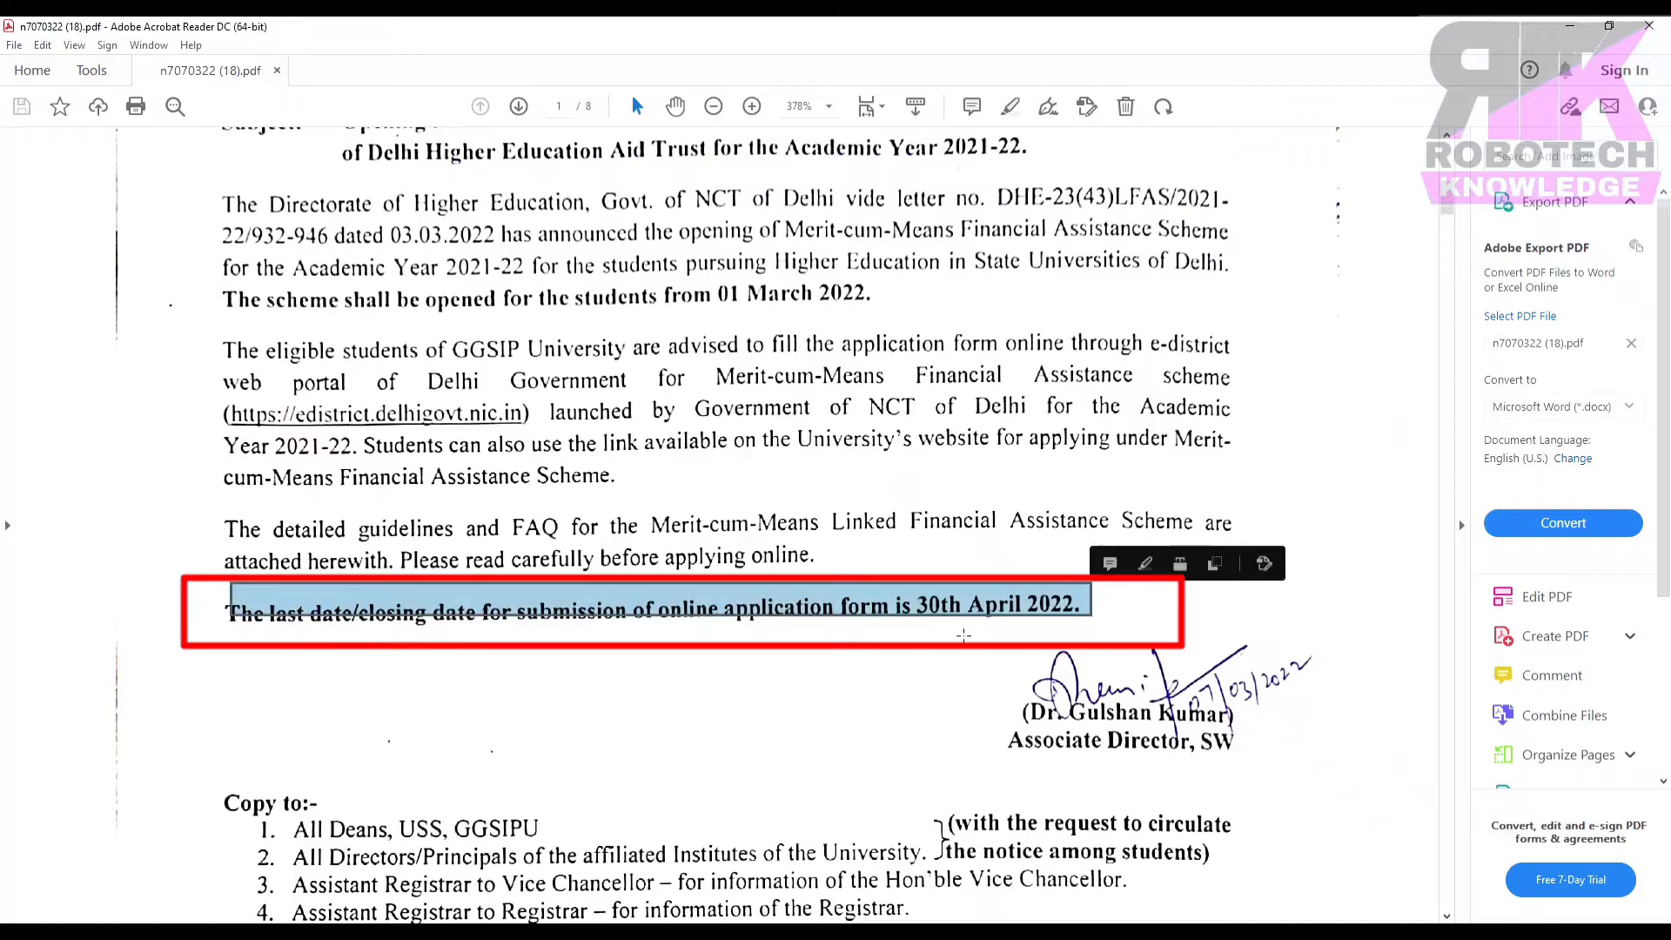
pyautogui.click(900, 642)
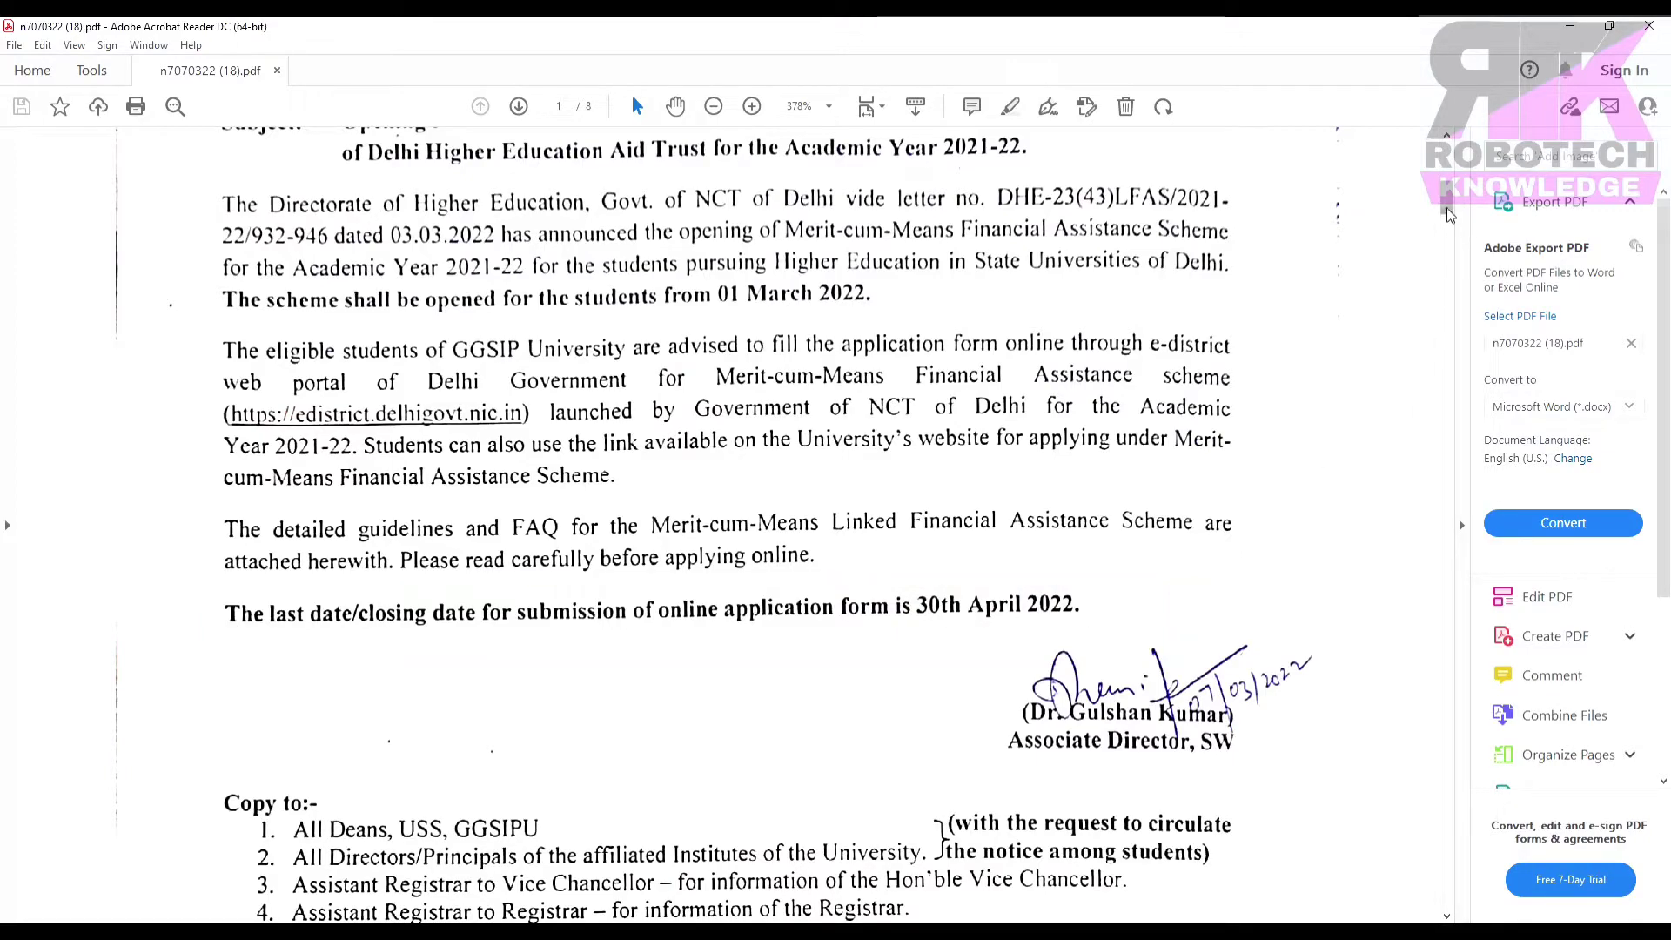
pyautogui.moveTo(1446, 209); pyautogui.dragTo(1454, 263)
pyautogui.scroll(-4, 1099, 418)
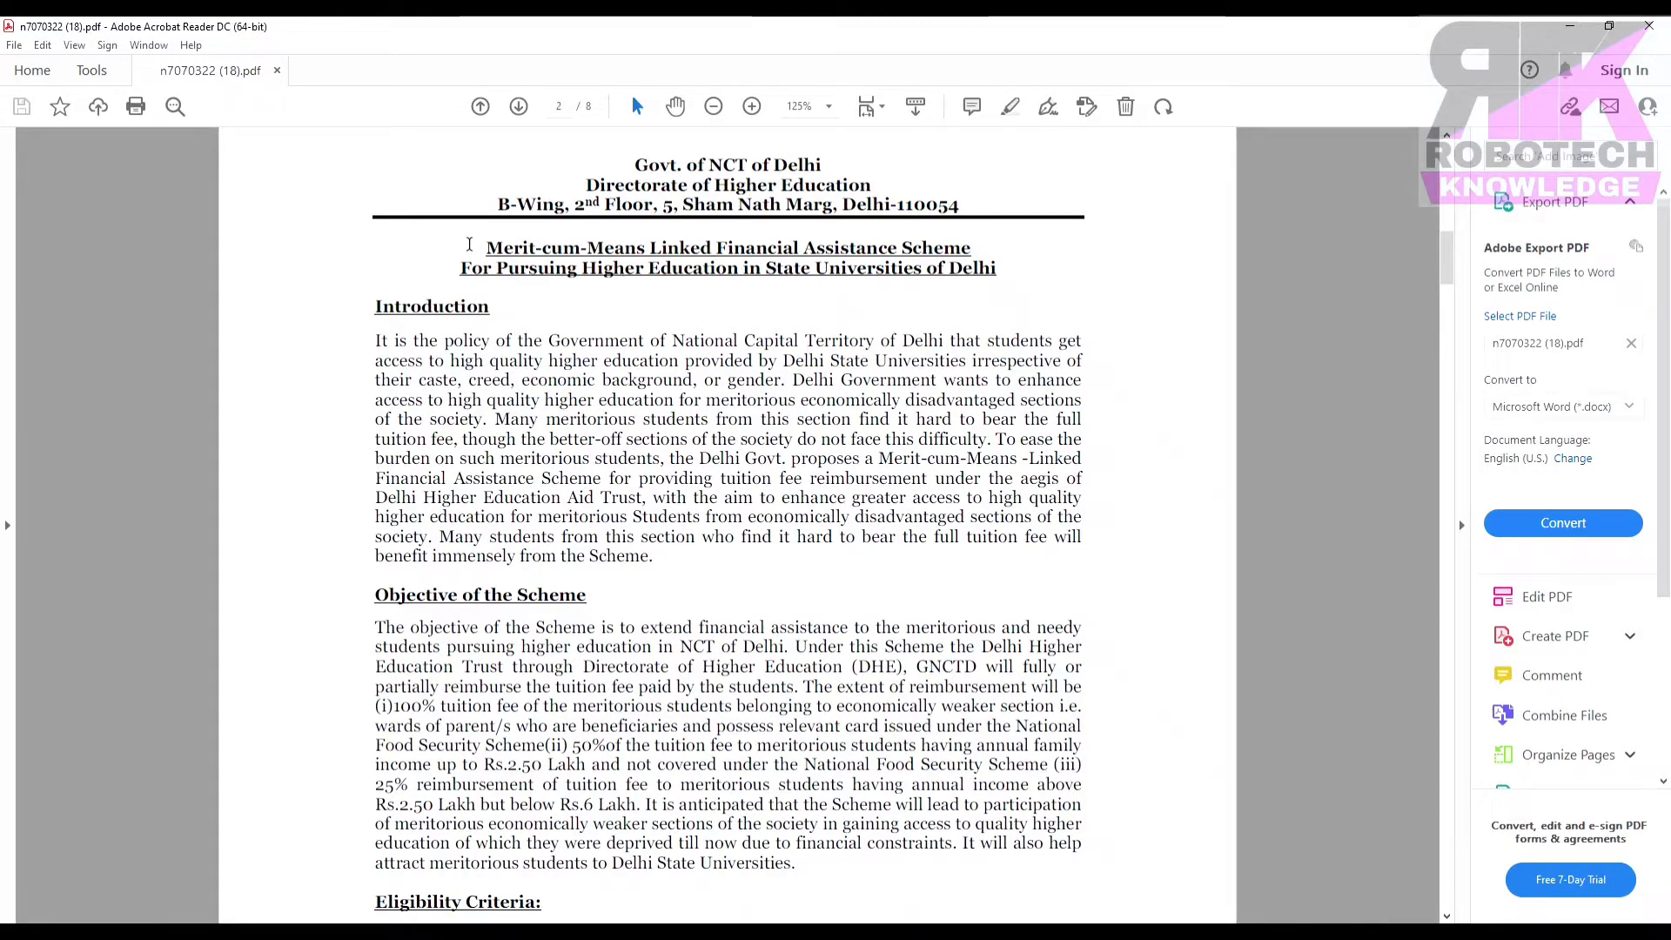
# Read through the objective and eligibility table down to page 3's Annexure-A affidavit clause.
pyautogui.scroll(-5, 829, 293)
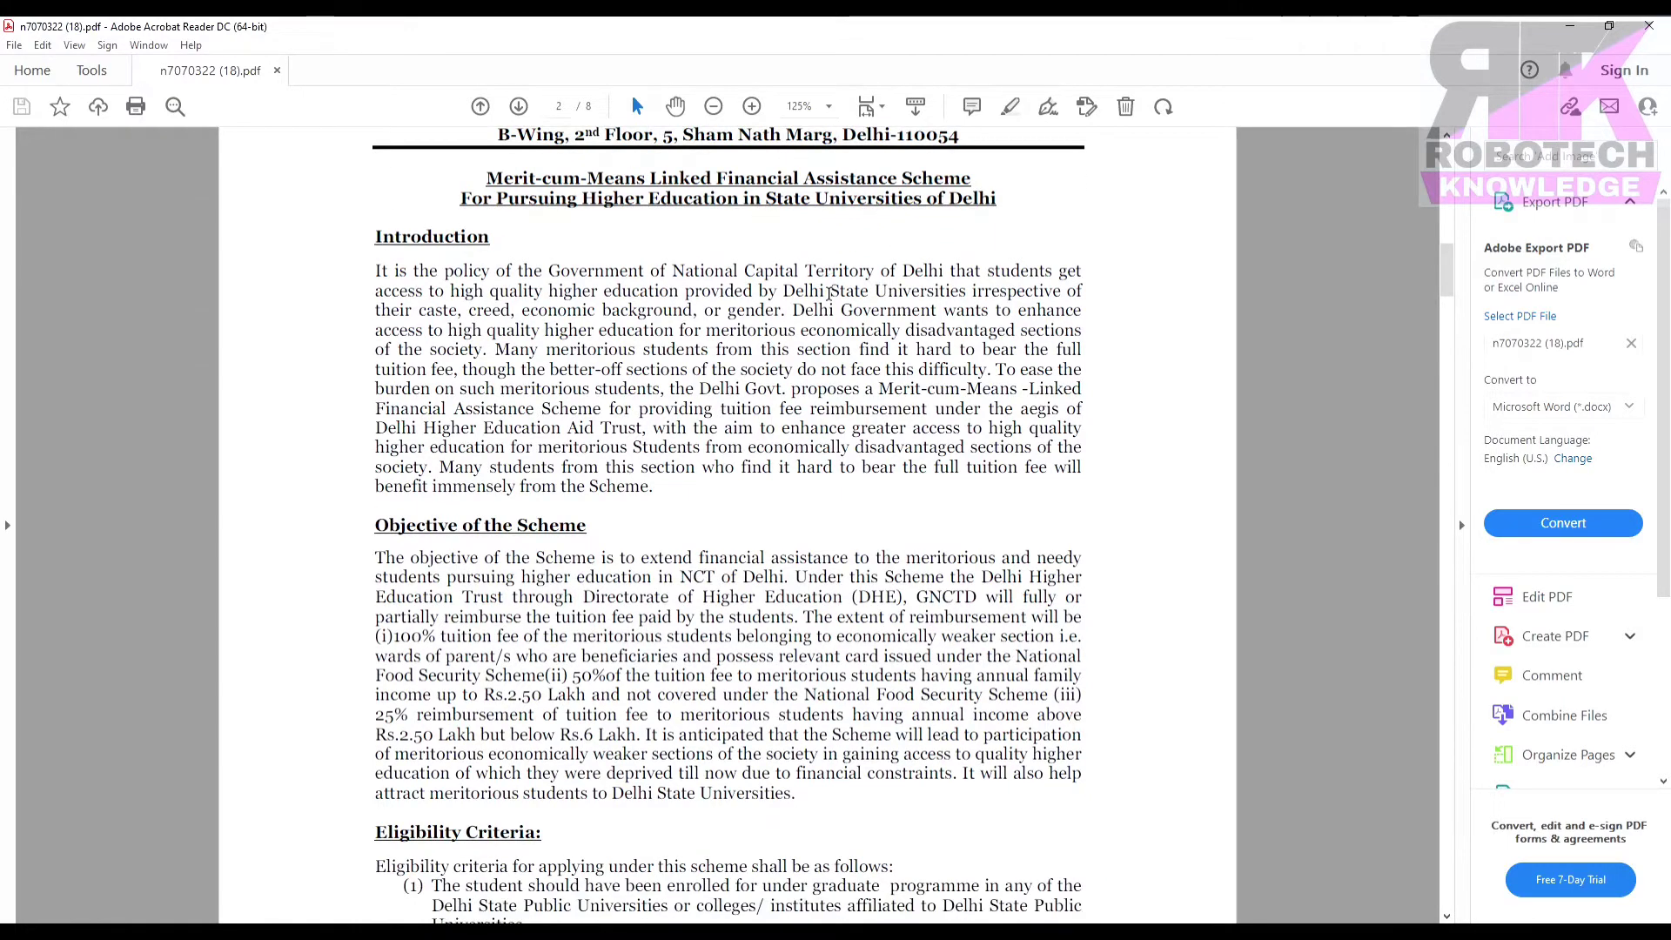
pyautogui.scroll(-2, 829, 293)
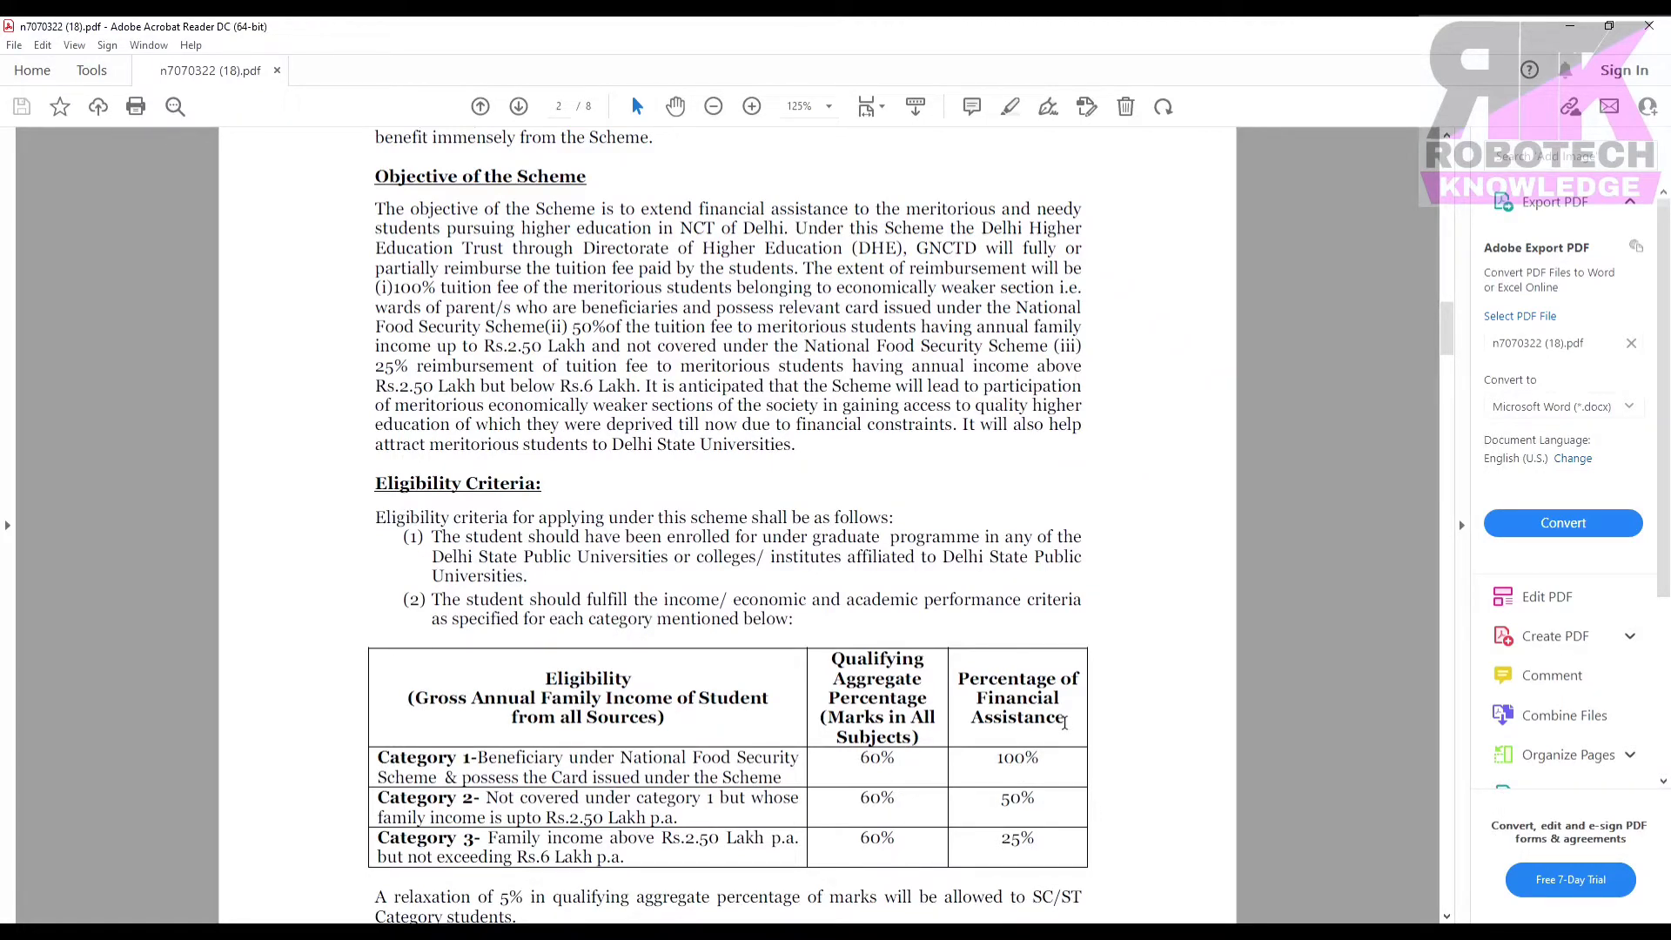
pyautogui.scroll(-1, 956, 805)
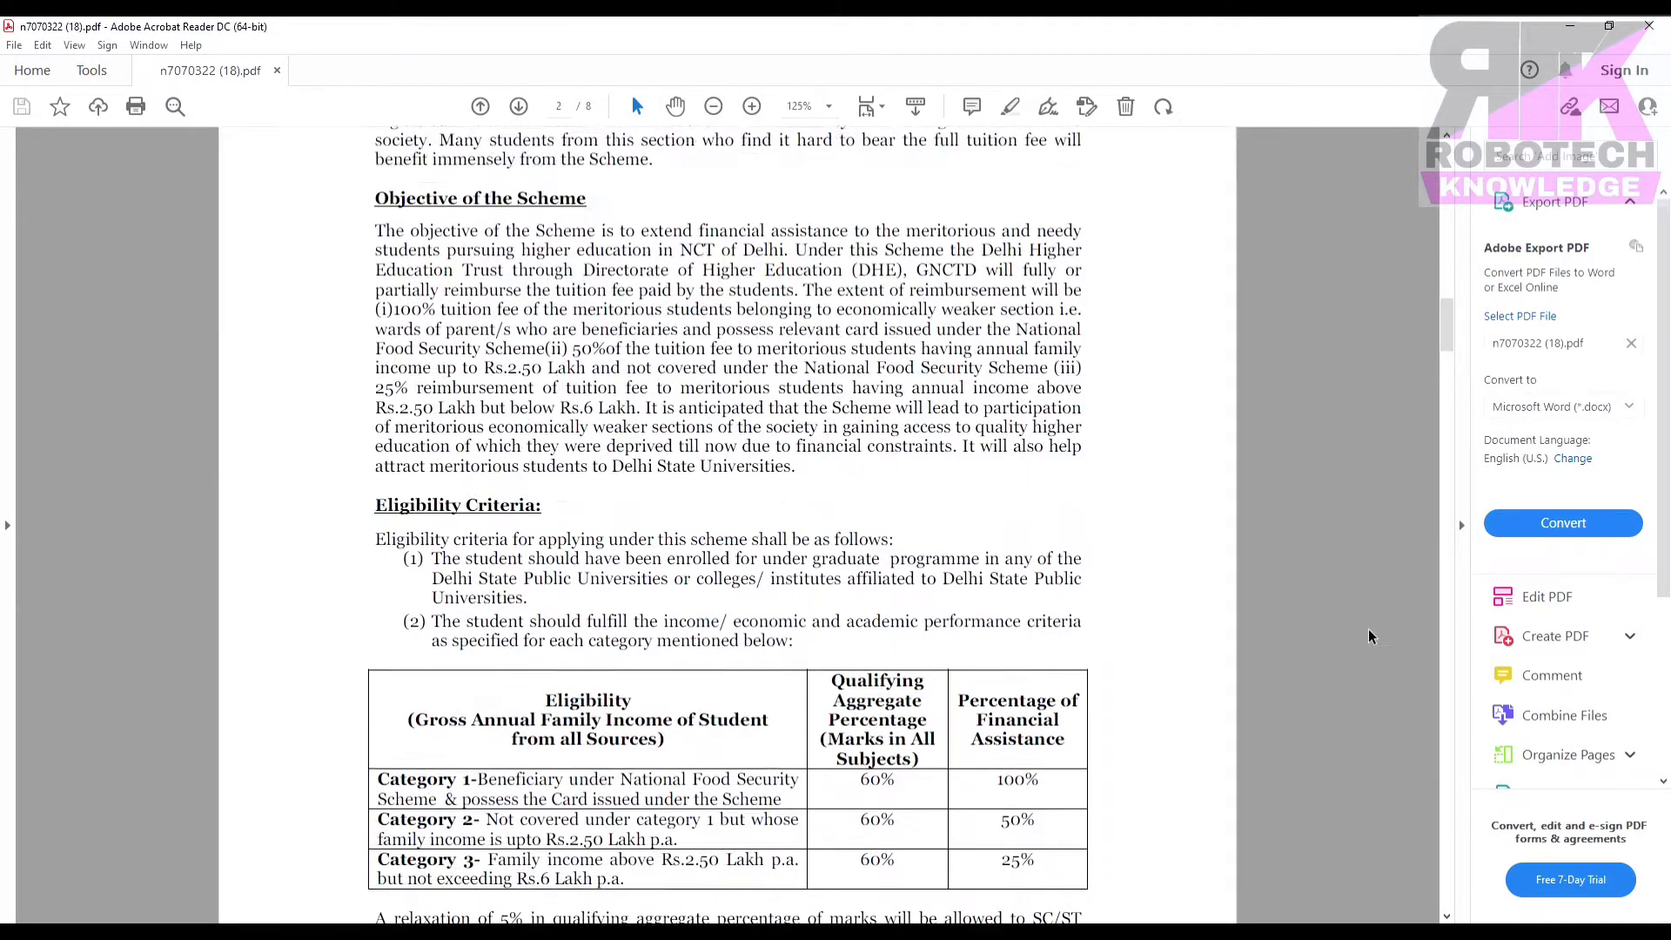
pyautogui.scroll(-15, 1369, 629)
pyautogui.scroll(-5, 1369, 632)
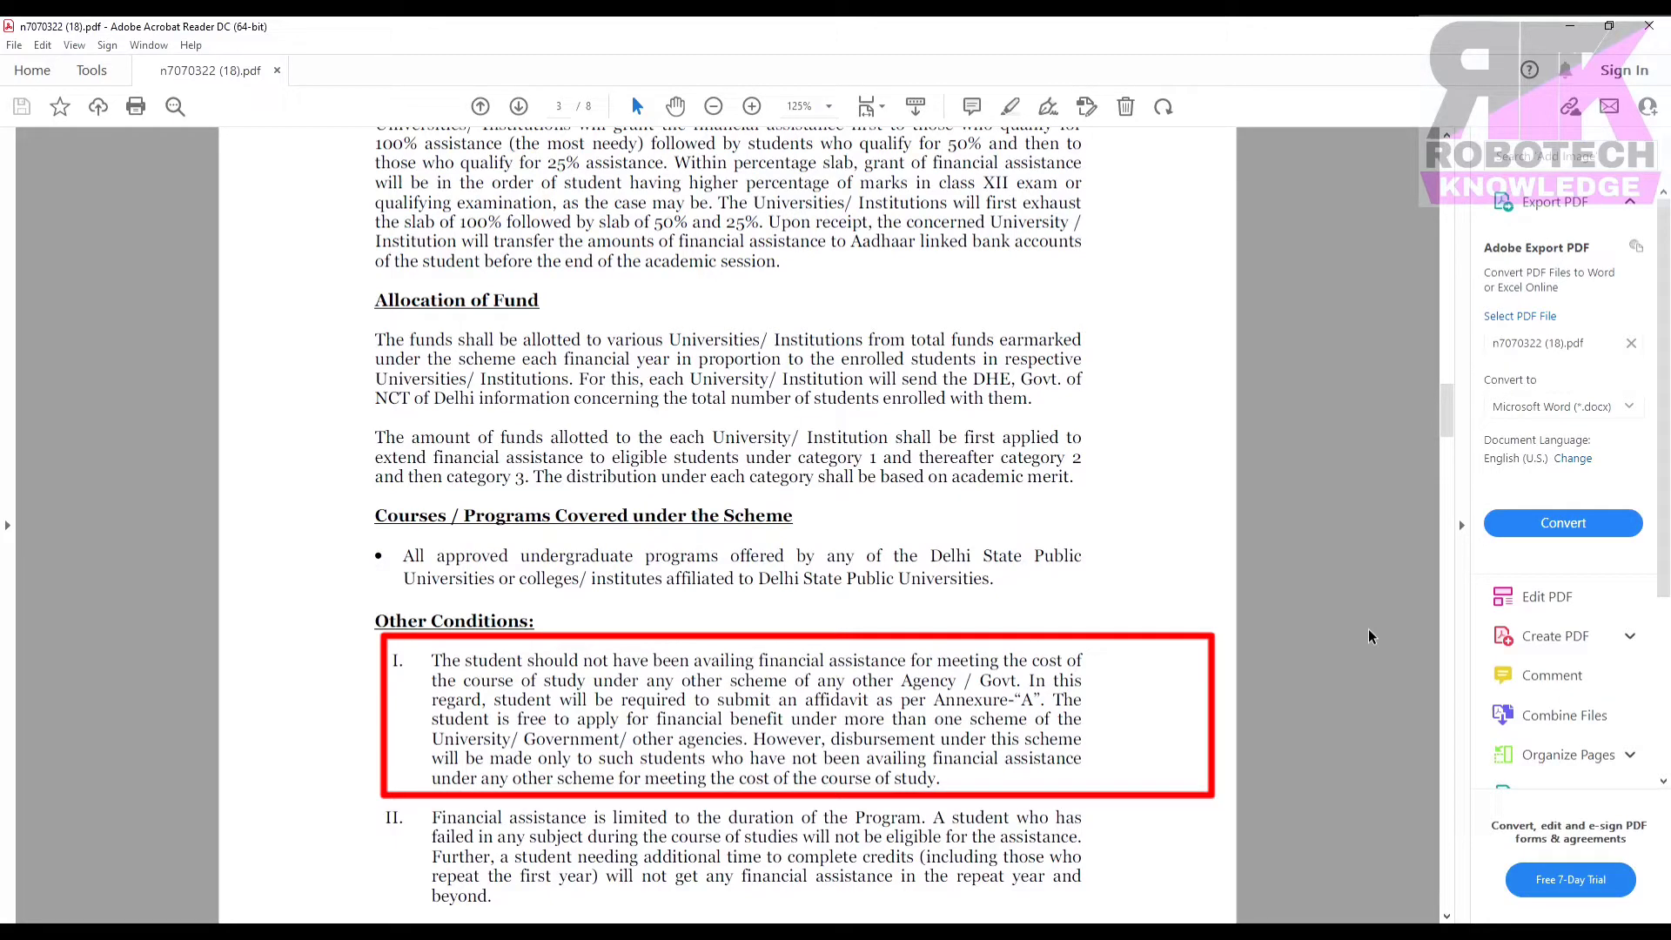
# Scroll to page 4's self-certified documents list required for all student categories.
pyautogui.scroll(-1, 1368, 628)
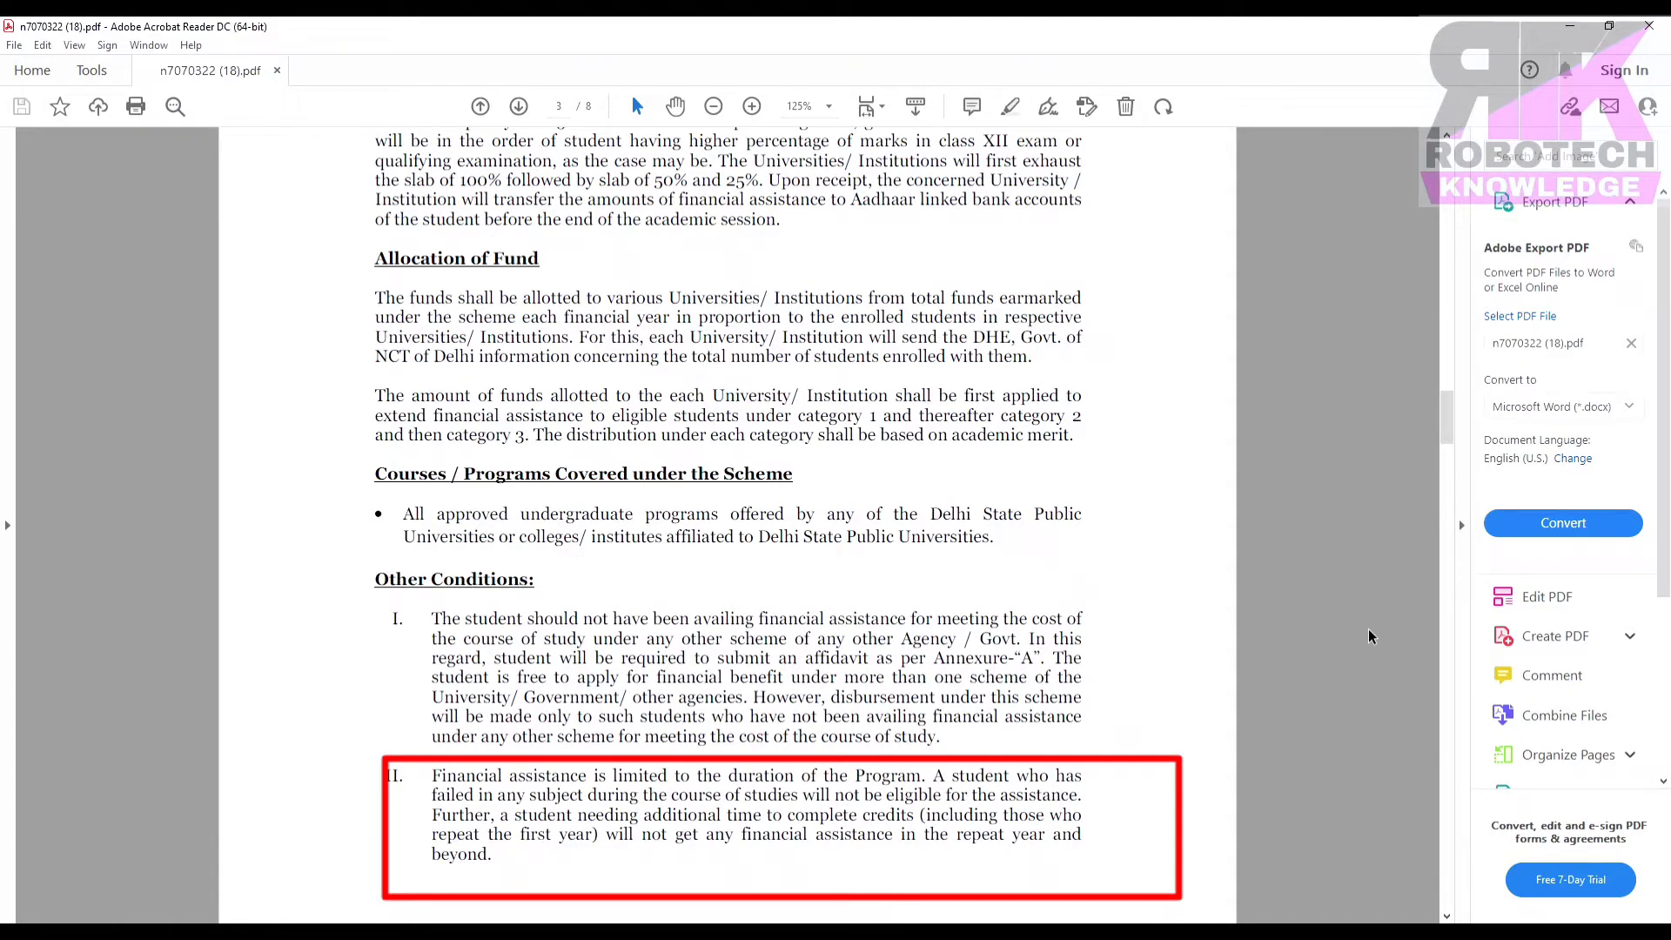
pyautogui.scroll(-10, 1368, 636)
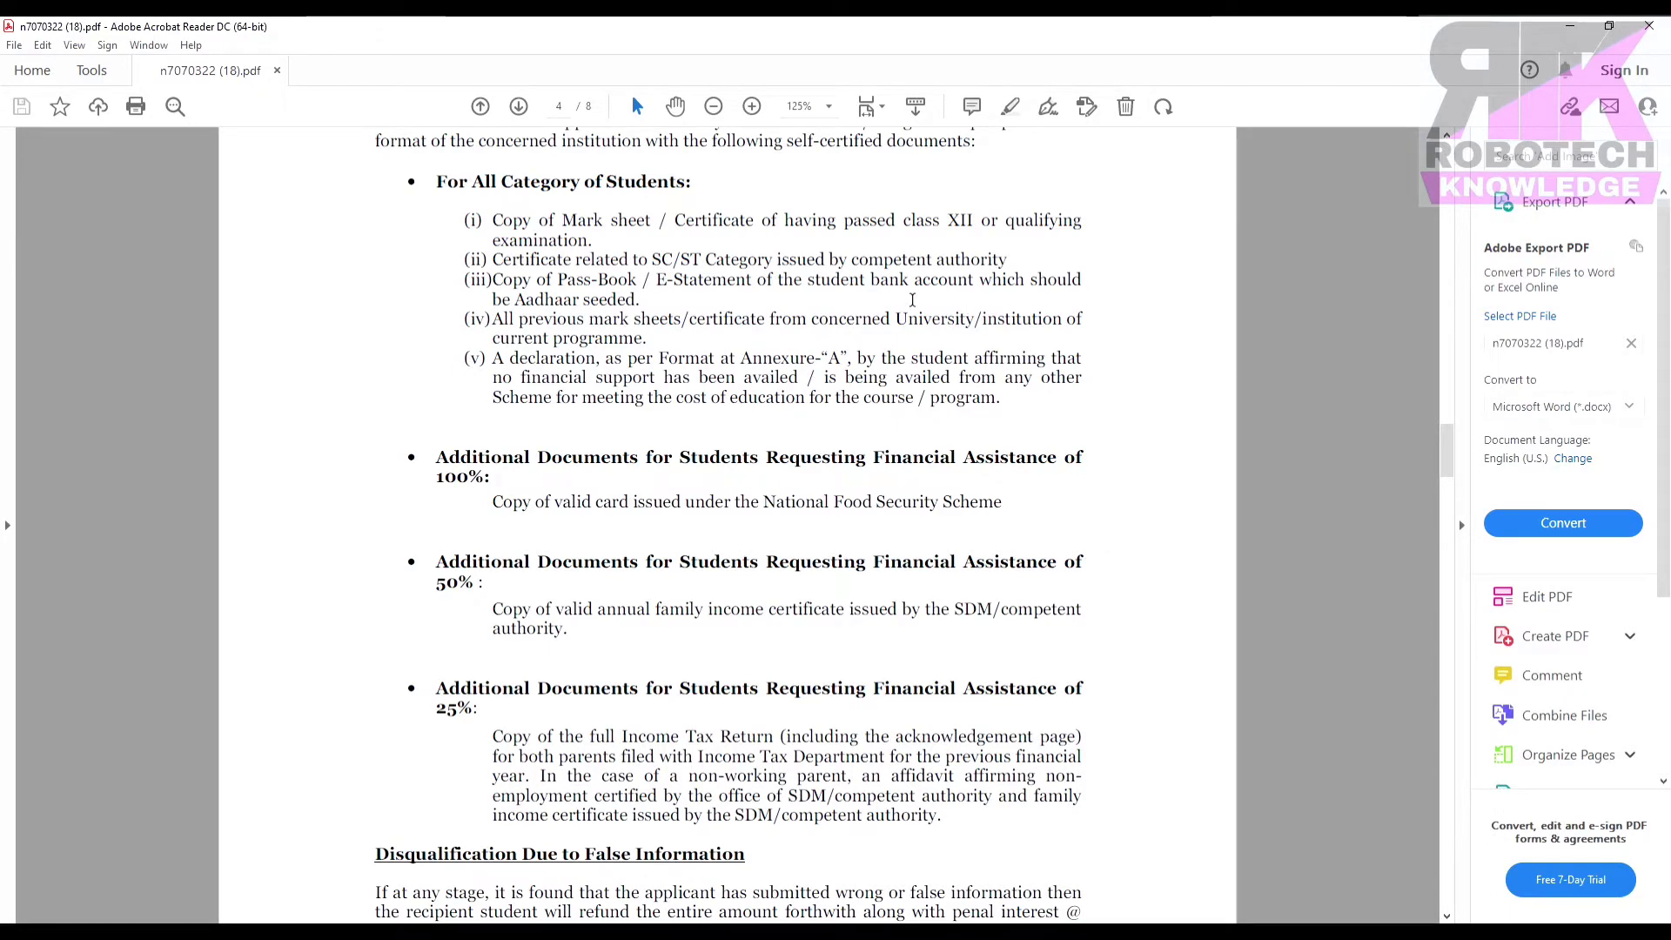
pyautogui.moveTo(494, 224); pyautogui.dragTo(603, 224)
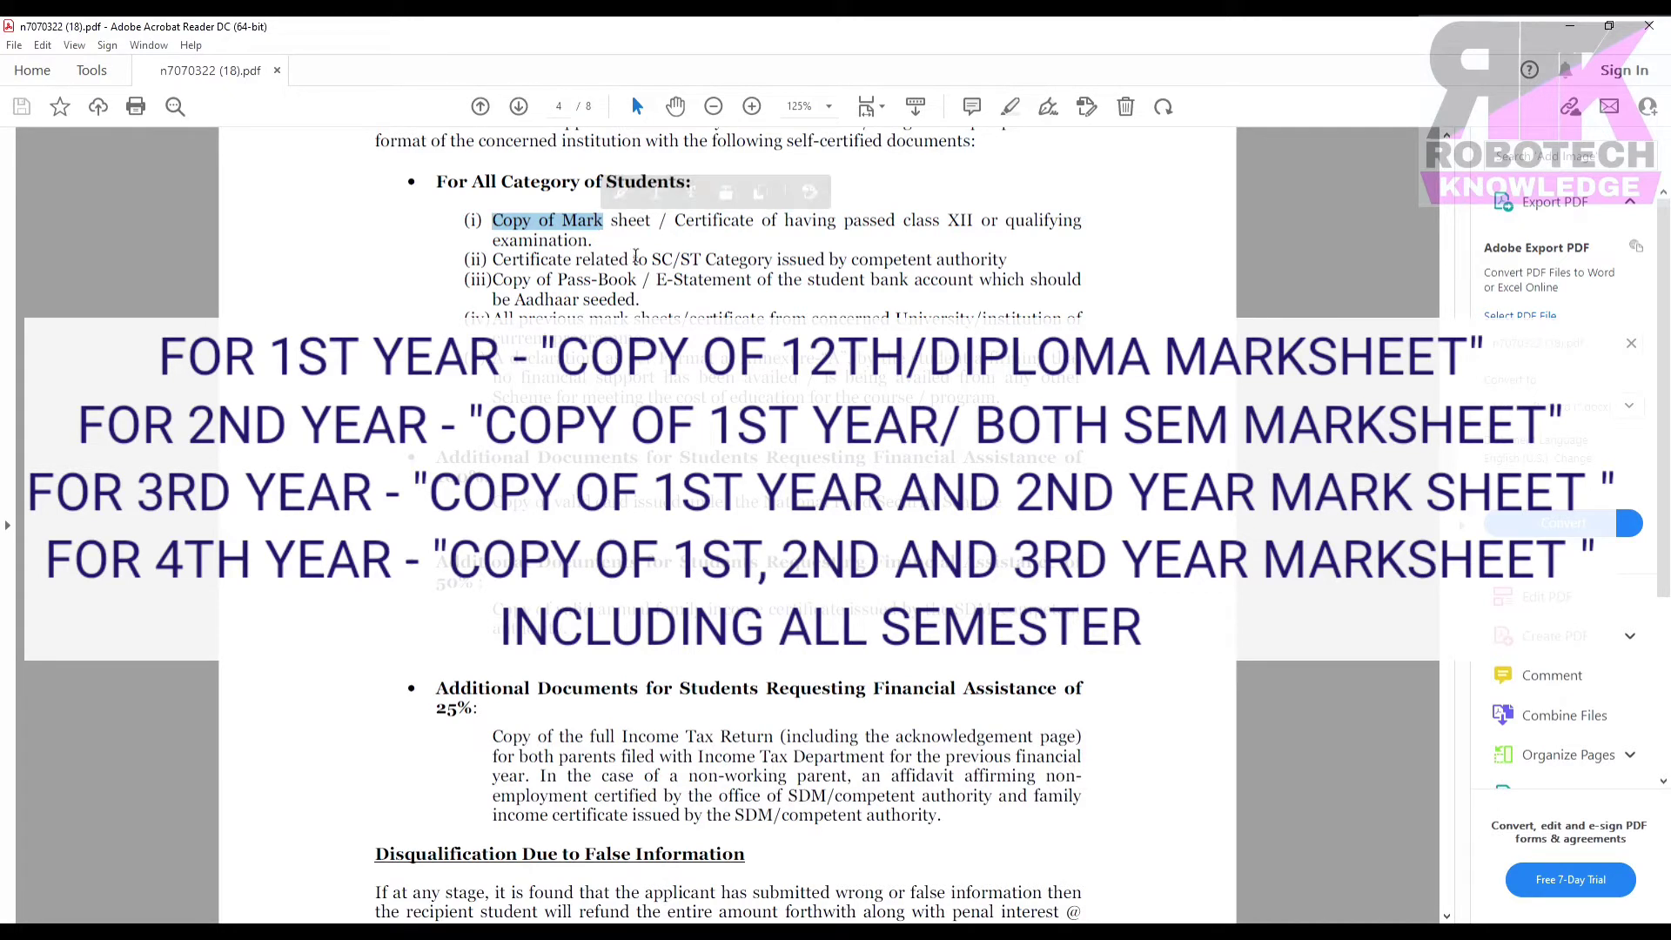
pyautogui.click(651, 248)
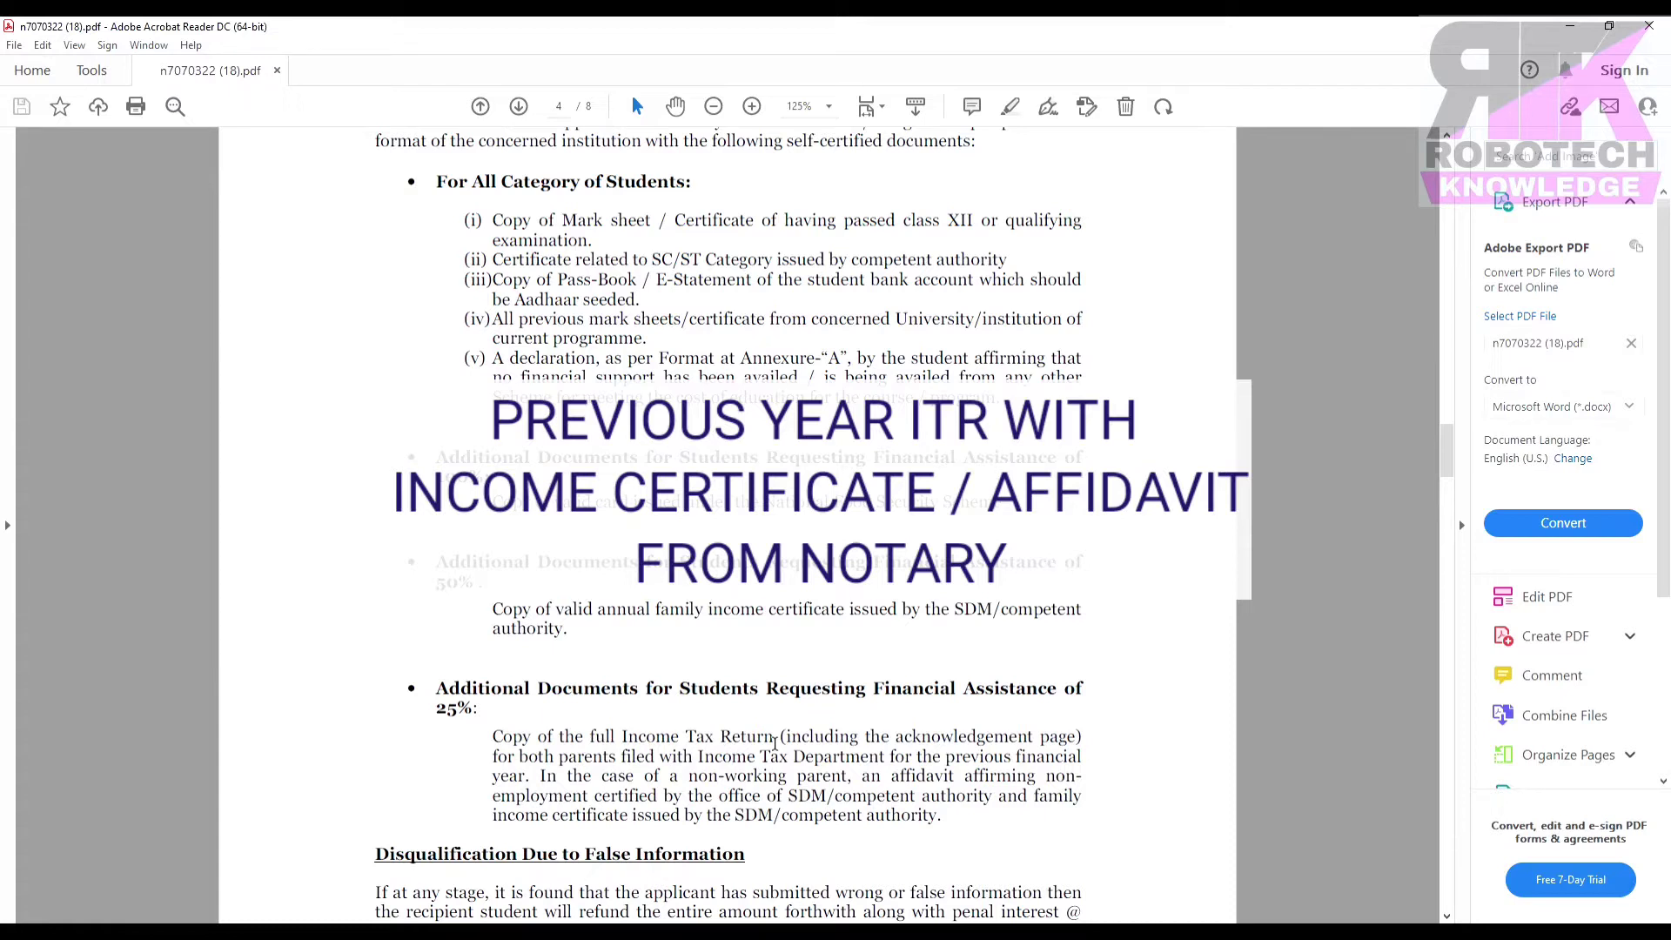
# Scroll through pages 5 to 8 of the scheme notice.
pyautogui.scroll(-8, 775, 743)
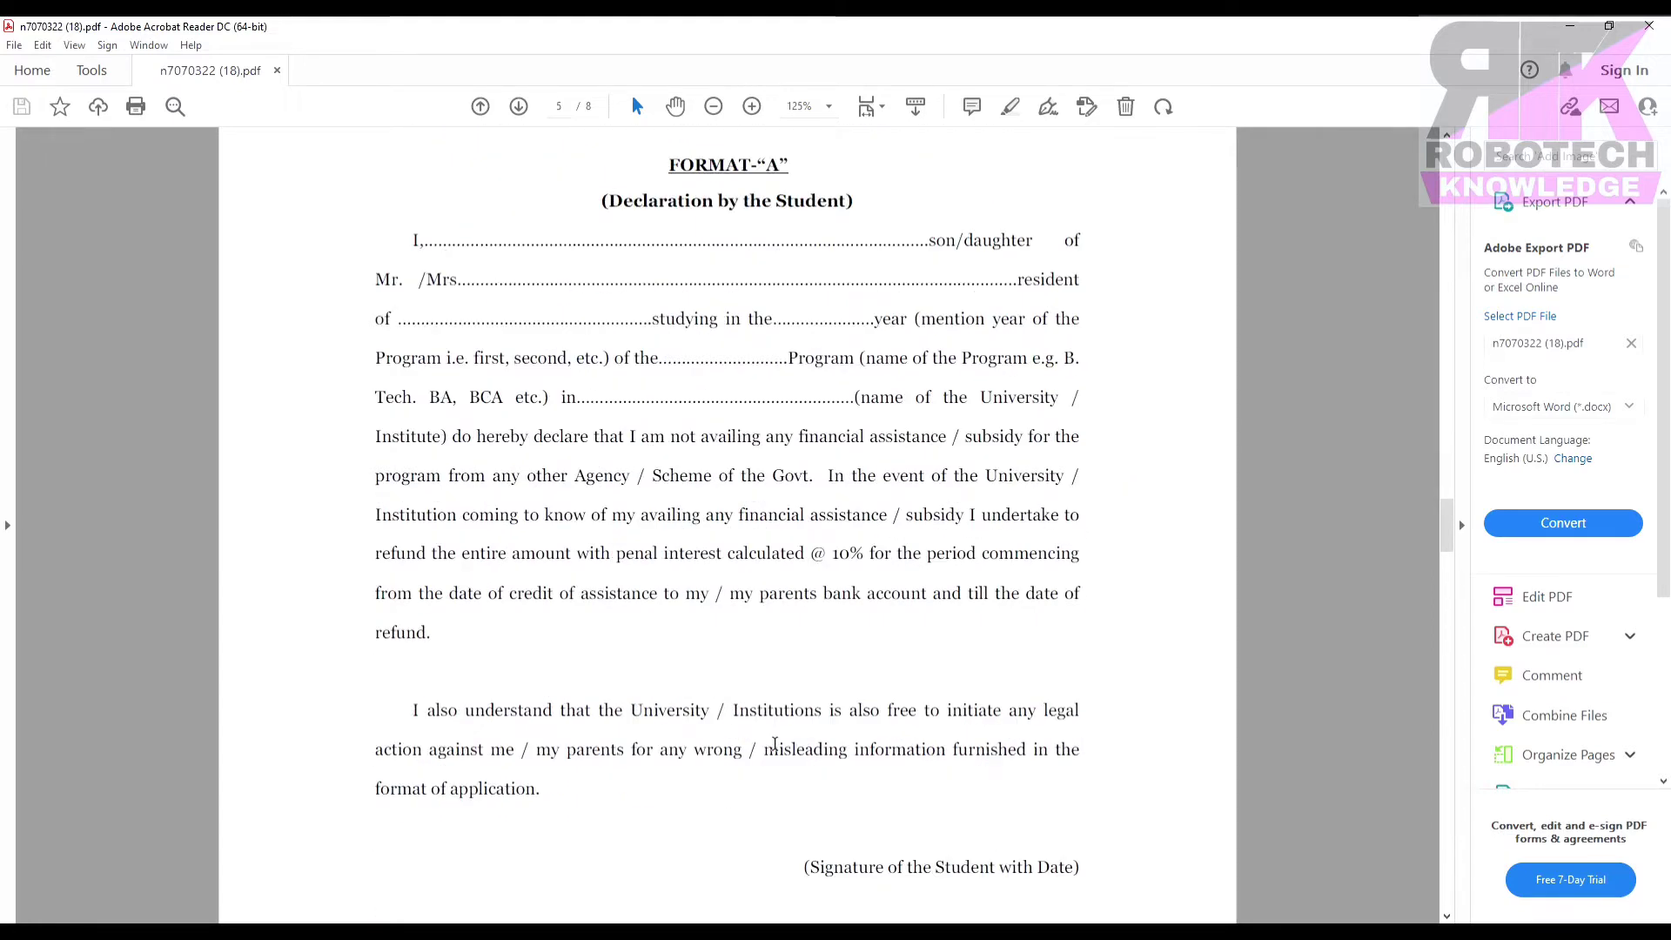
pyautogui.scroll(-3, 774, 744)
pyautogui.scroll(-10, 776, 745)
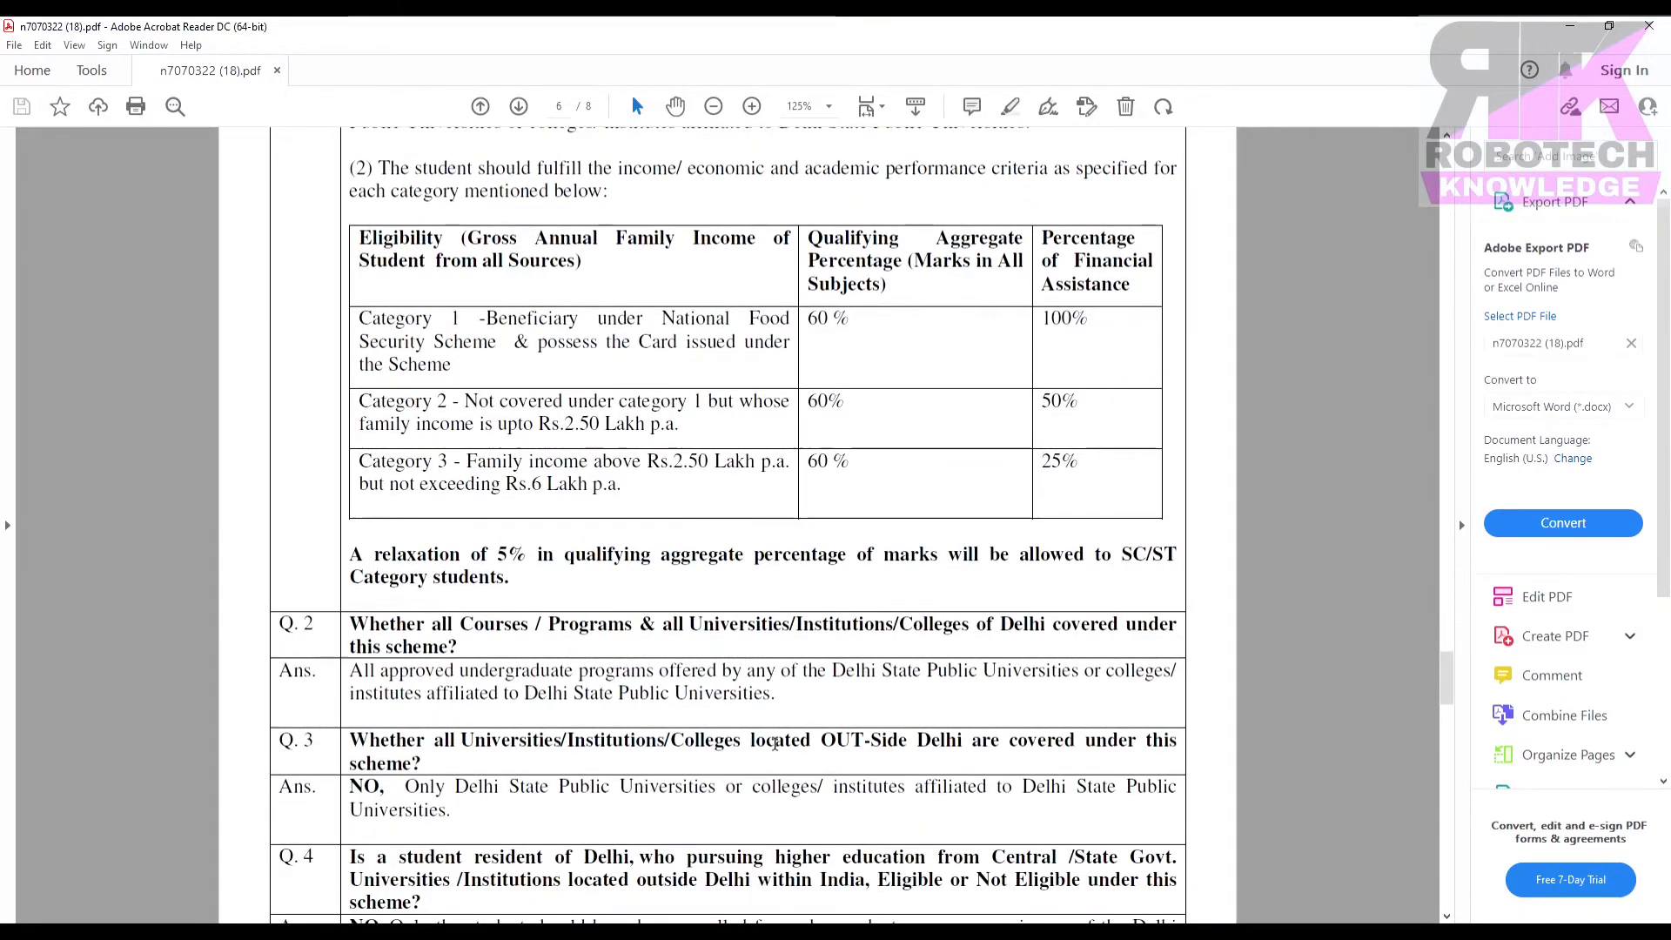
pyautogui.scroll(-10, 775, 748)
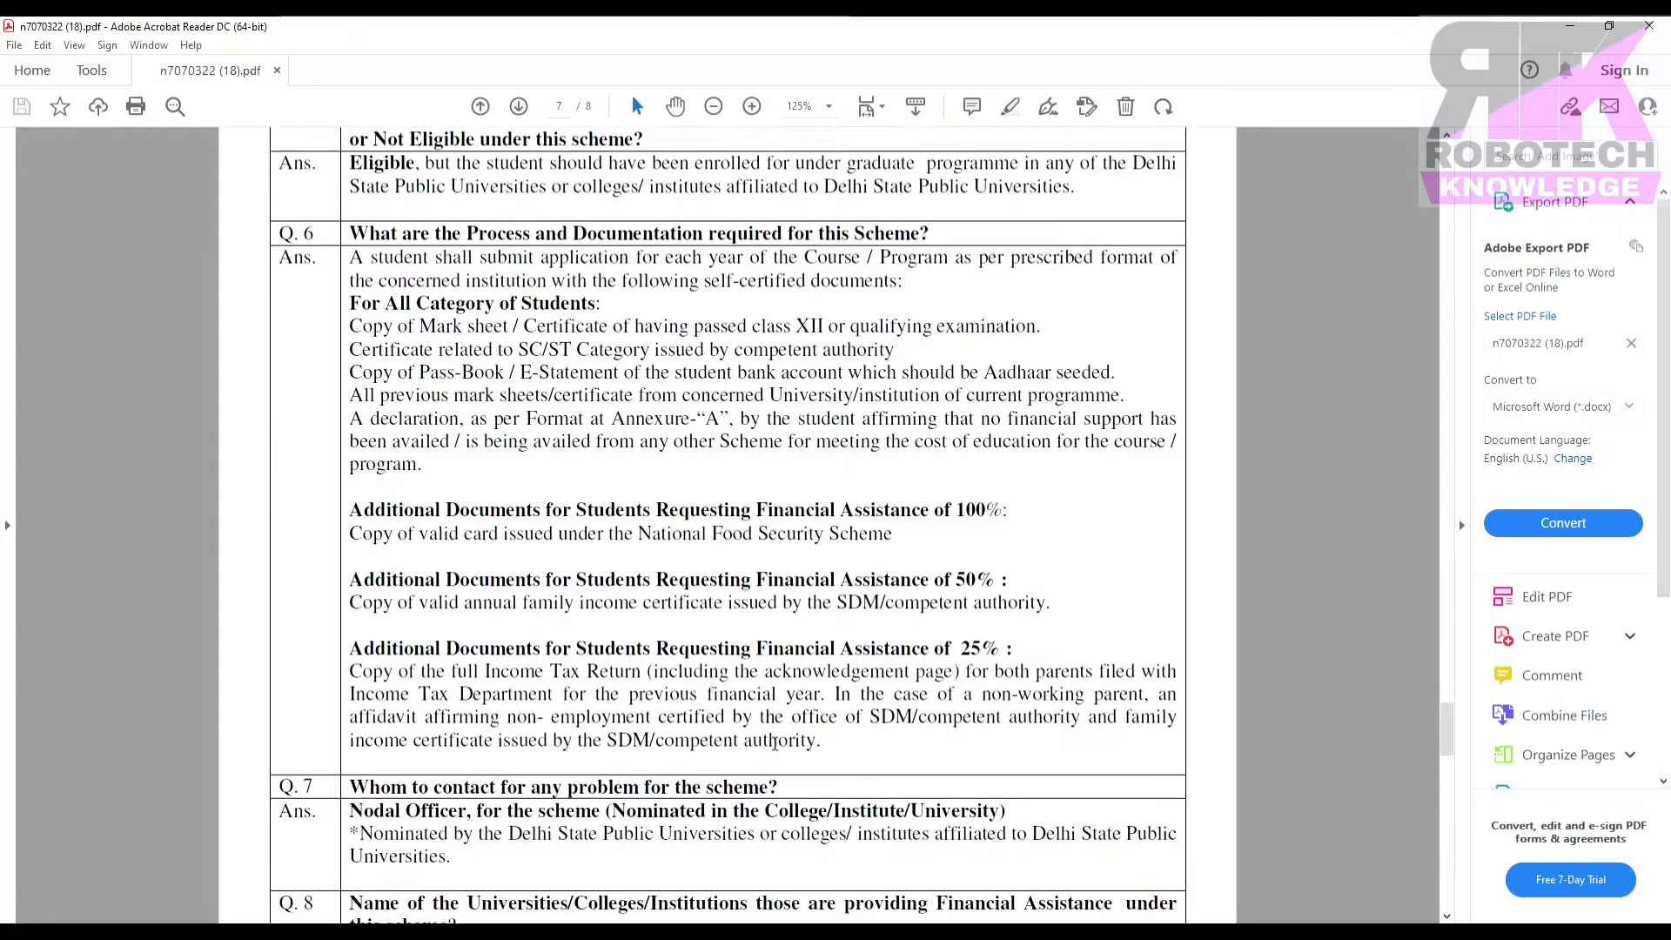
pyautogui.scroll(-10, 775, 745)
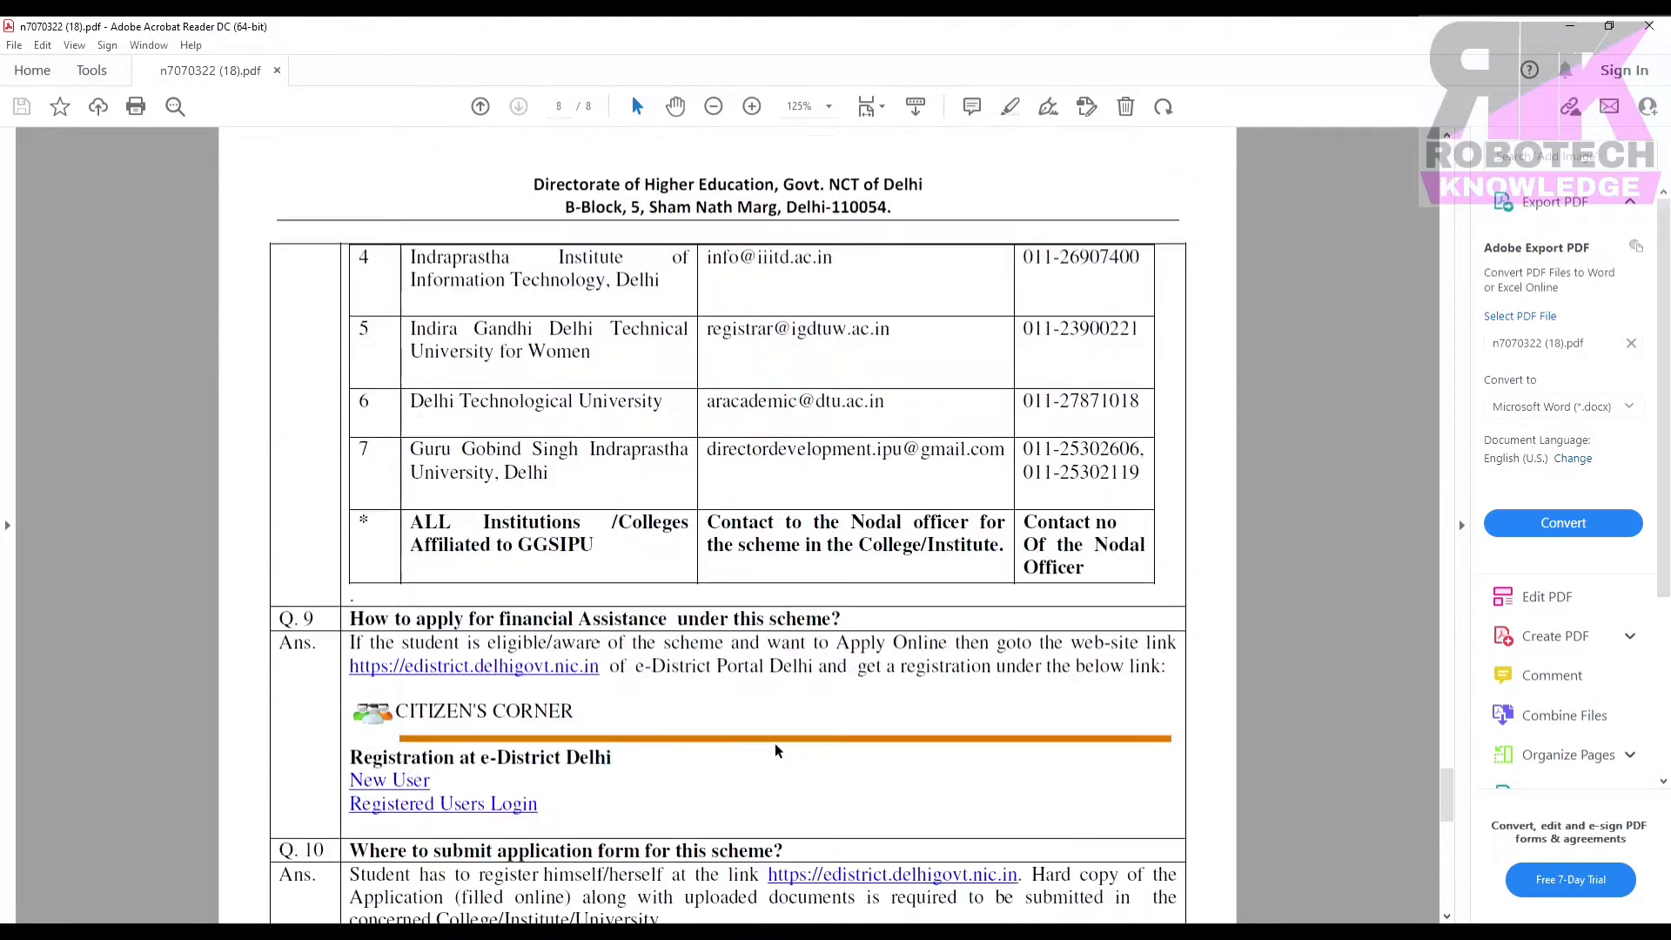
pyautogui.scroll(7, 775, 743)
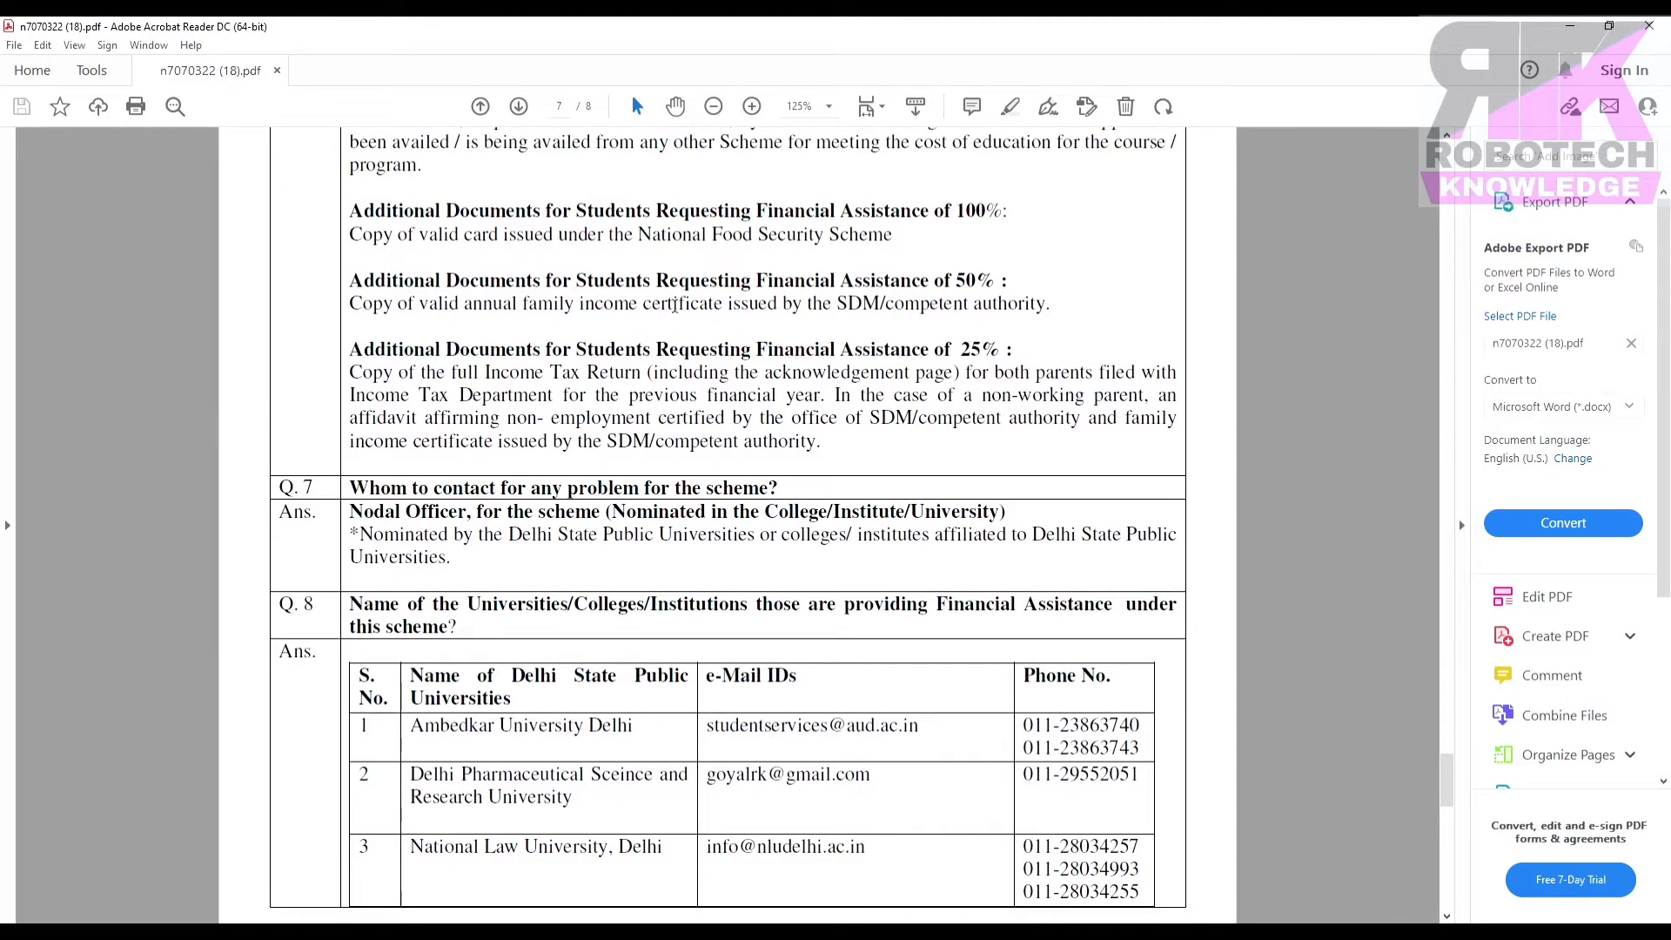
# Switch to the Hand tool and scroll to the how-to-apply FAQ on the final page.
pyautogui.click(676, 107)
pyautogui.scroll(-2, 973, 657)
pyautogui.scroll(-8, 973, 656)
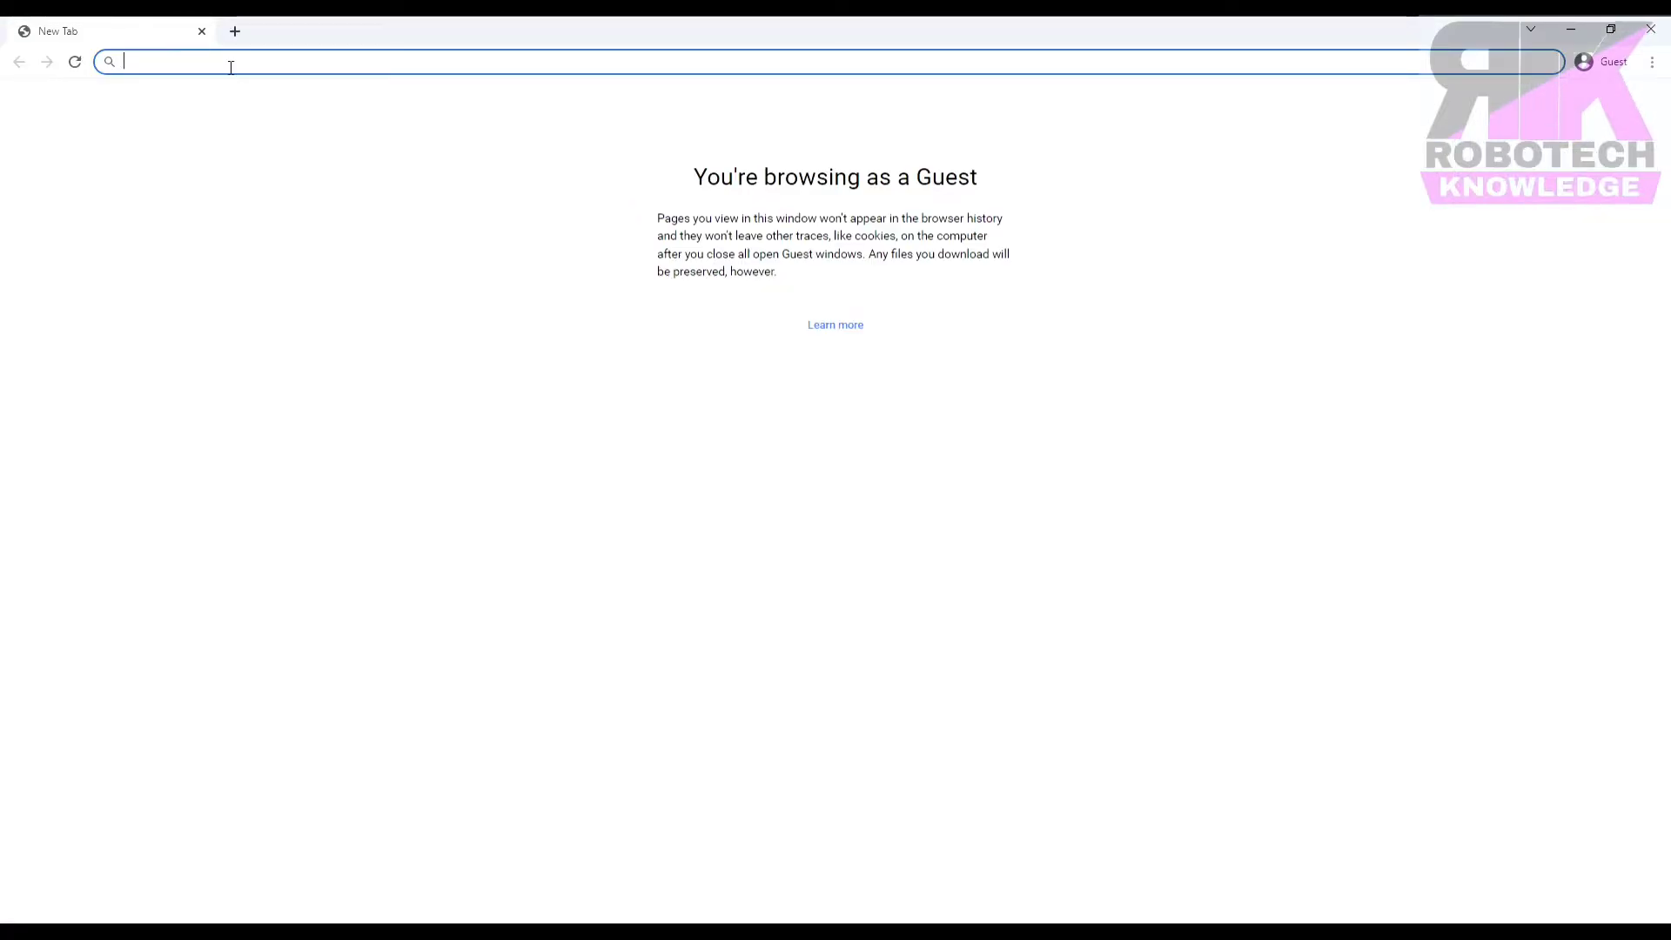
# Search 'delhi govt' and open the Higher Education site from portal.delhi.gov.in's Departments List.
pyautogui.write('delhi ')
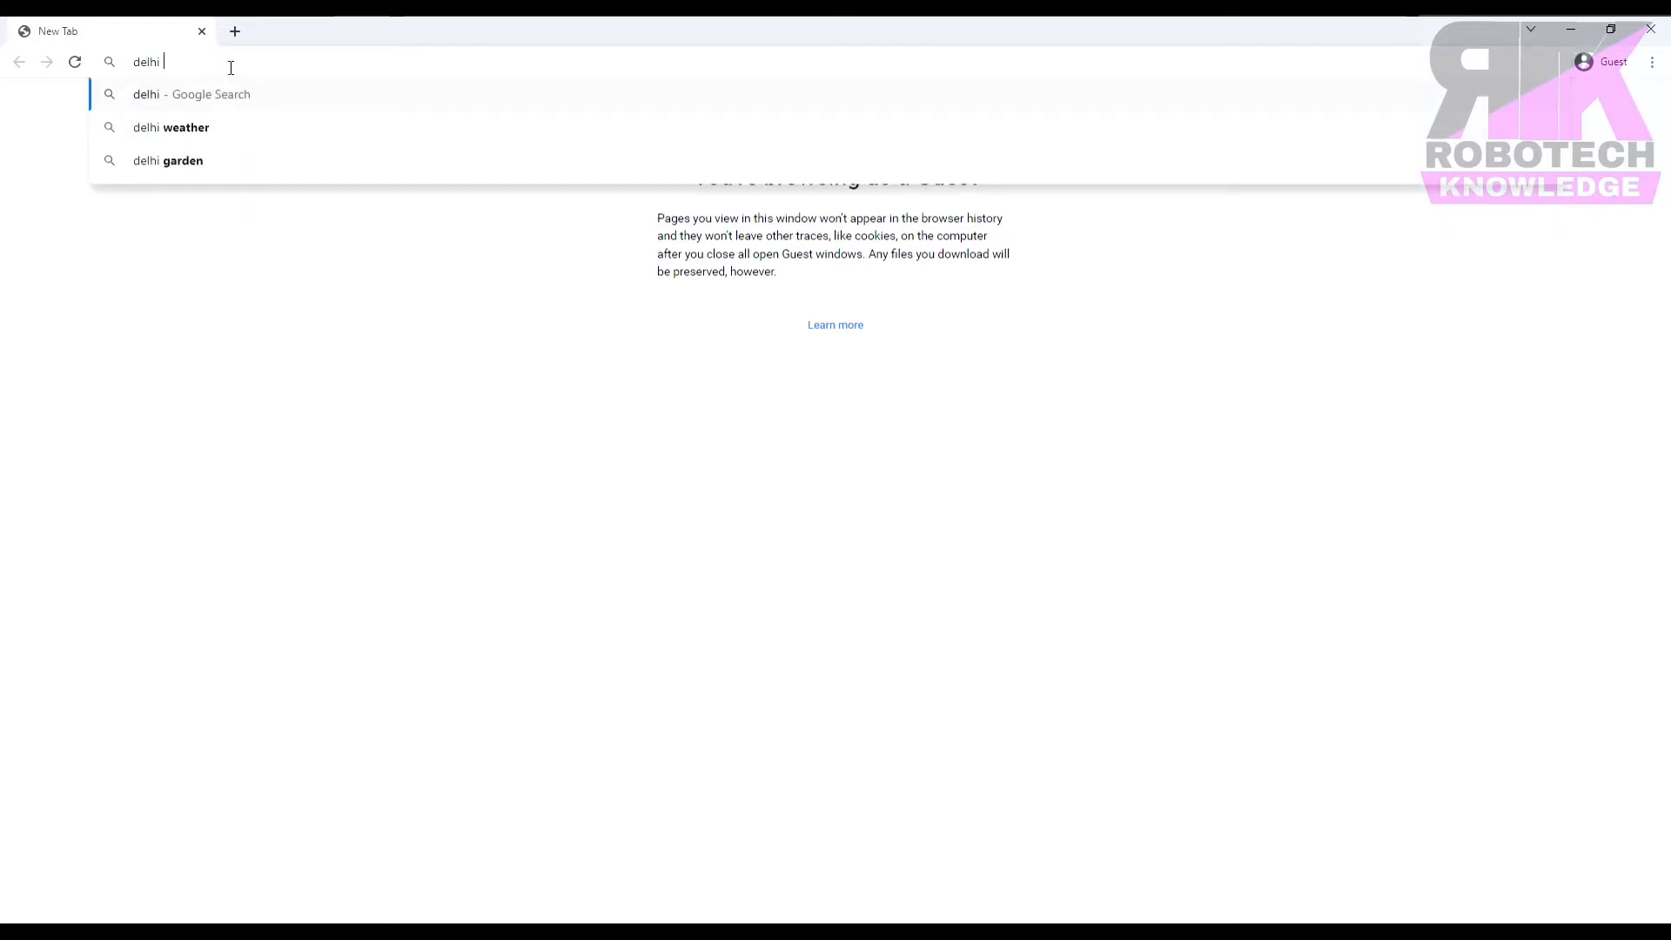
pyautogui.write('govt')
pyautogui.press('Return')
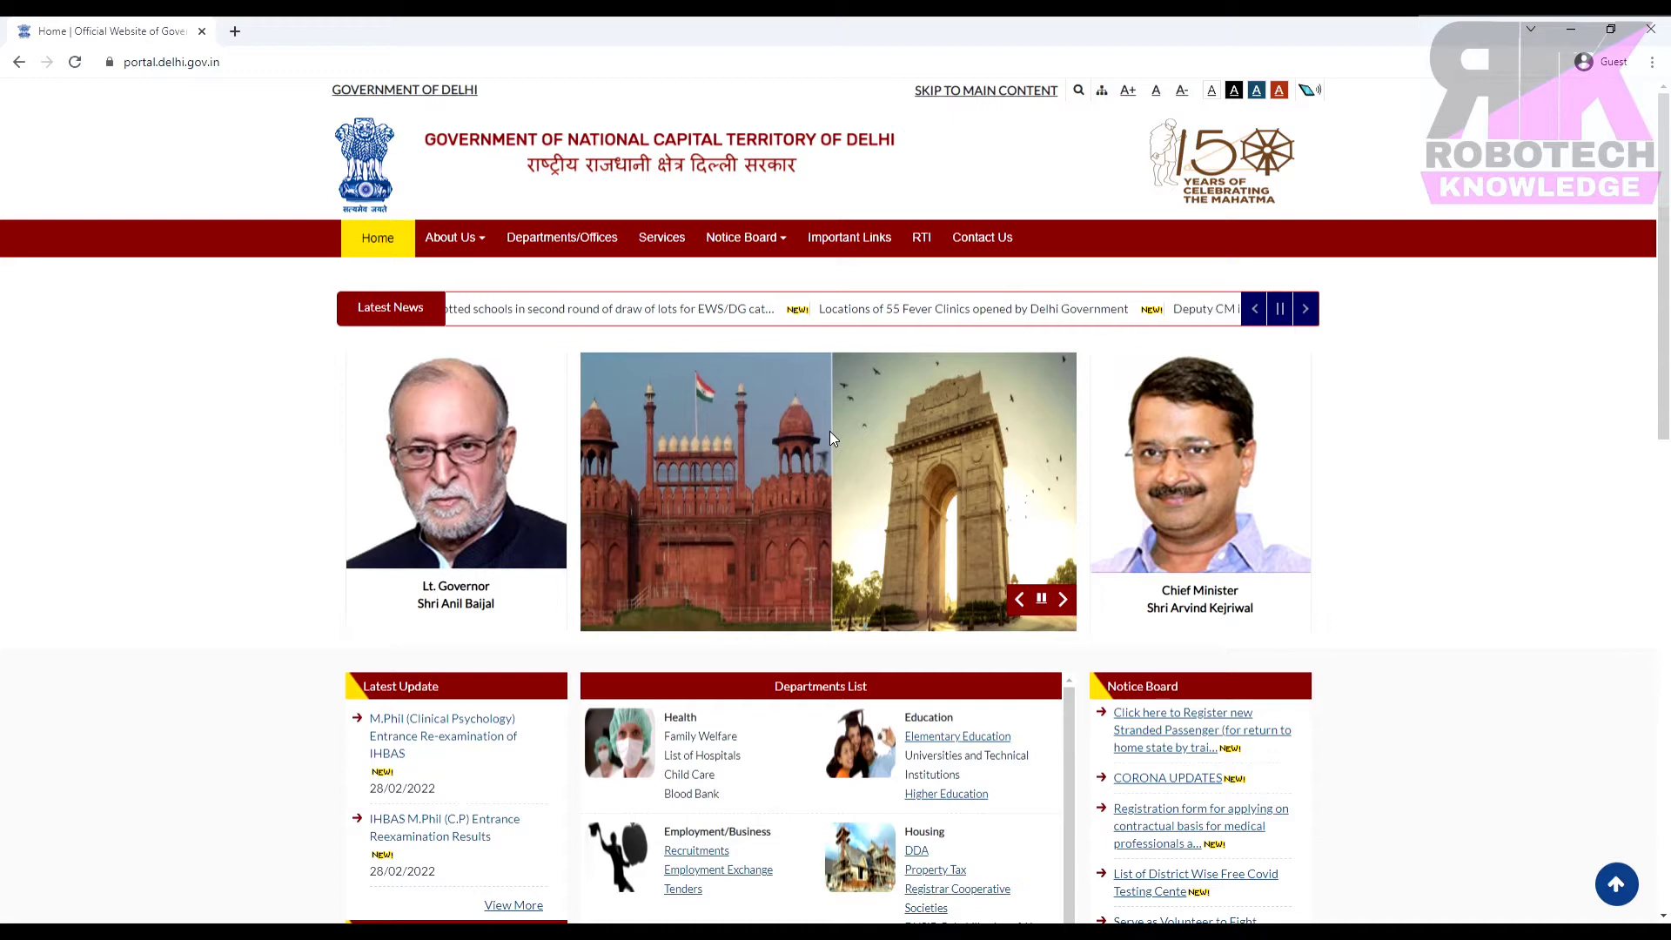
pyautogui.scroll(-2, 826, 541)
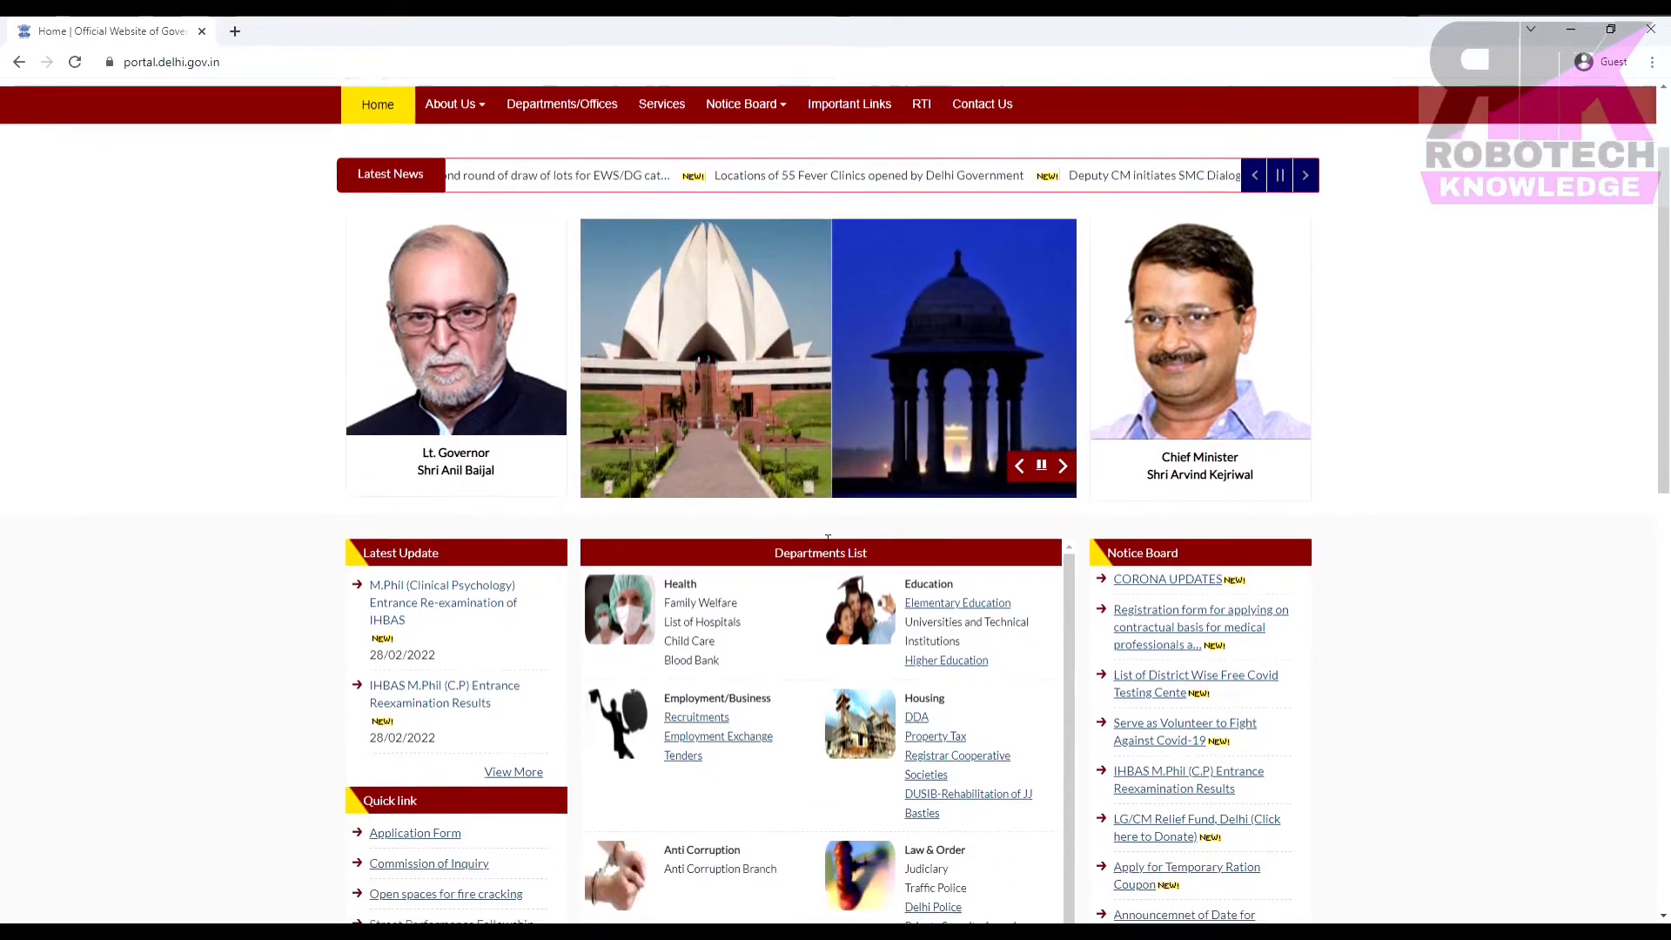
pyautogui.scroll(-3, 942, 654)
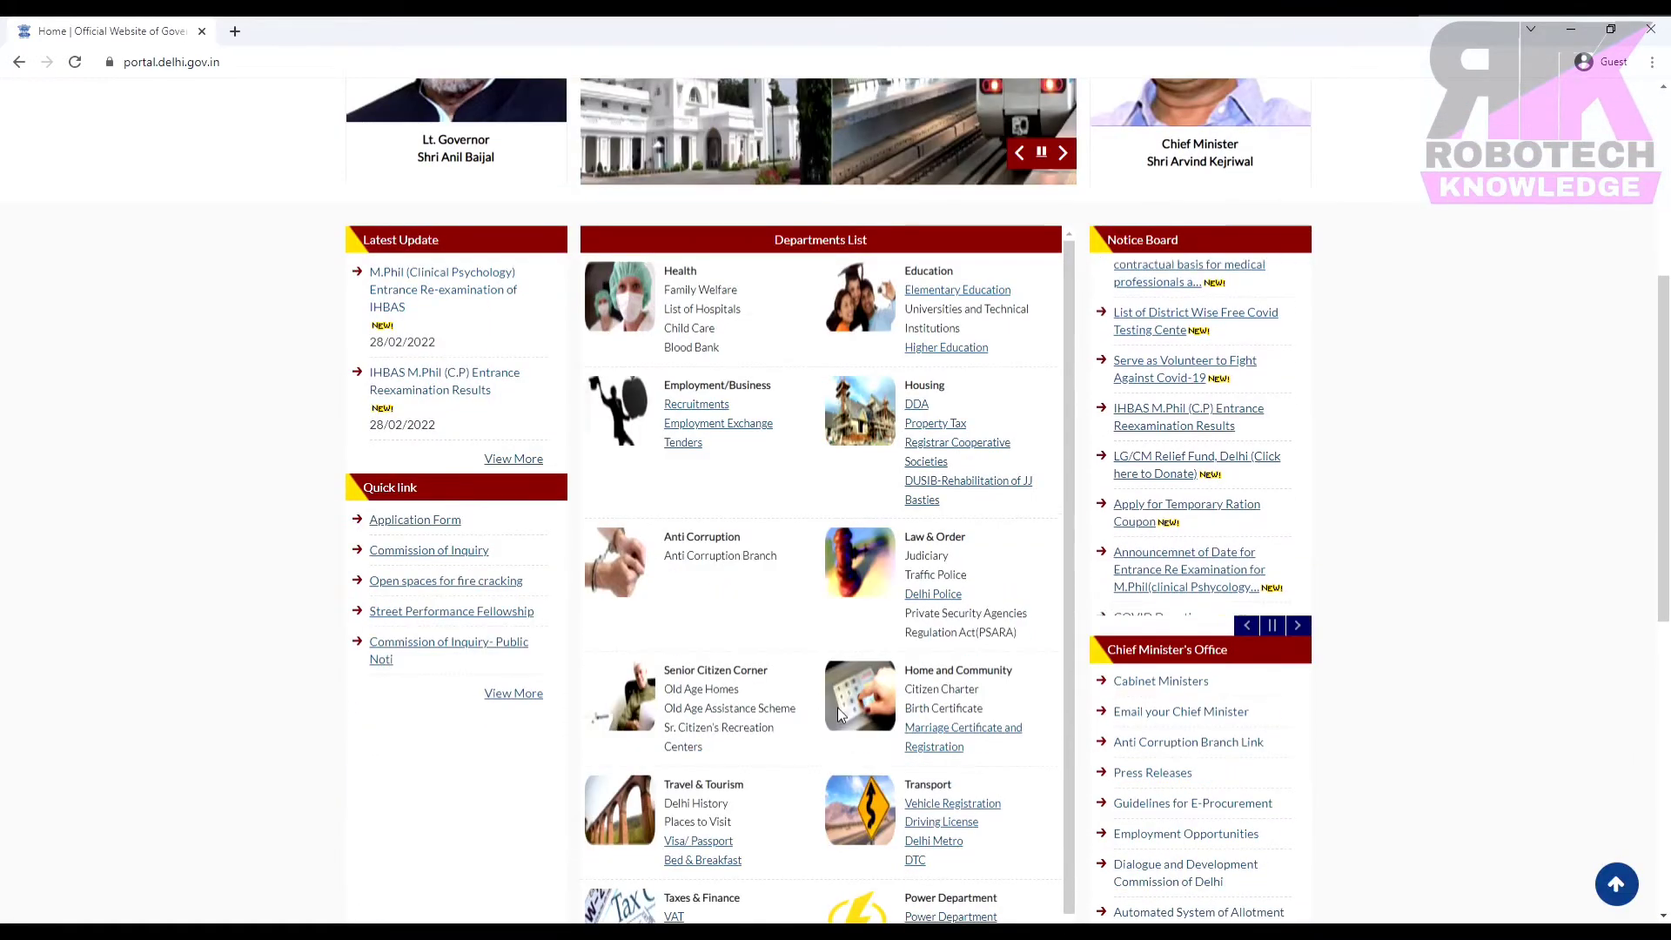
pyautogui.scroll(5, 837, 707)
pyautogui.scroll(-1, 838, 715)
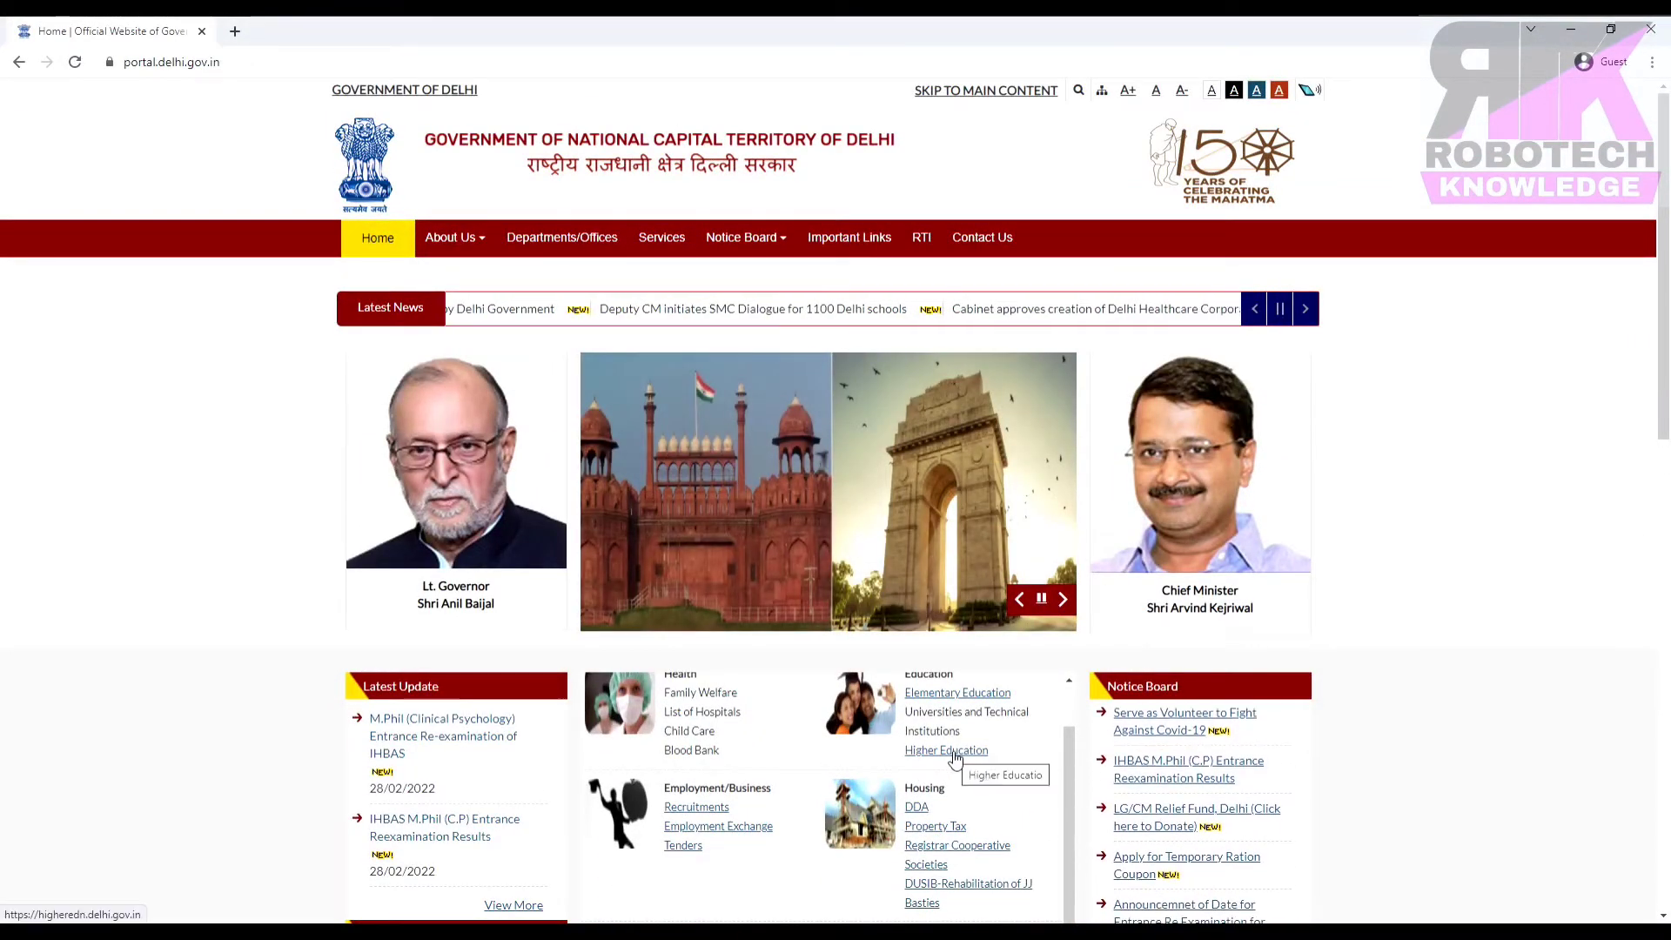
pyautogui.click(955, 760)
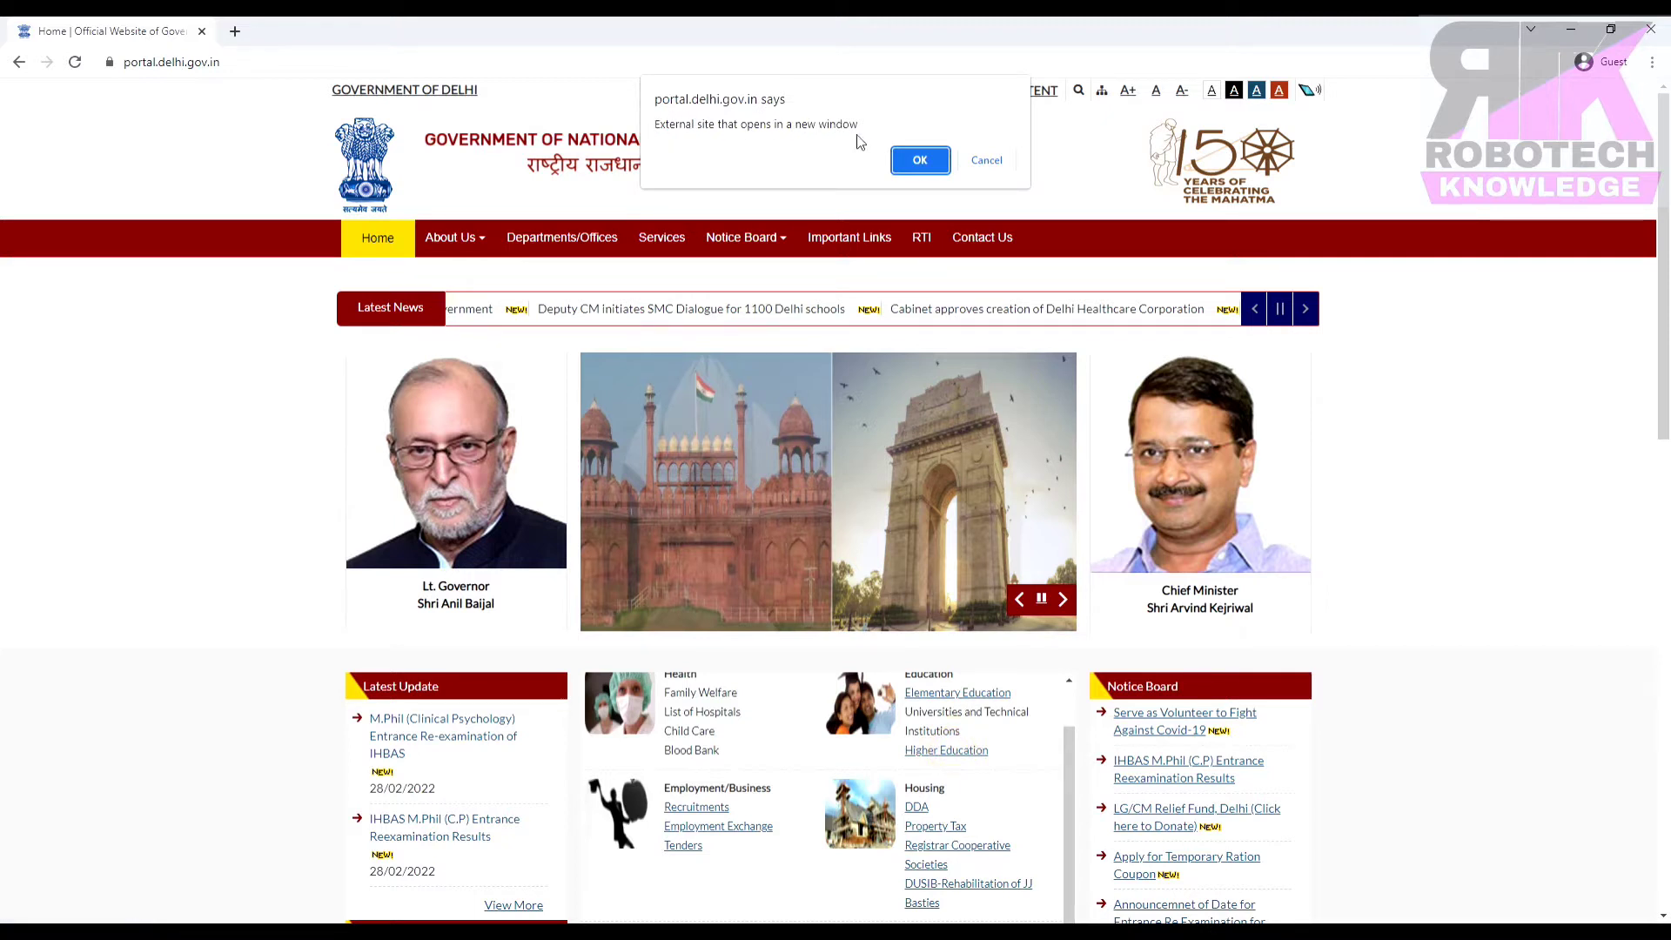
pyautogui.click(918, 162)
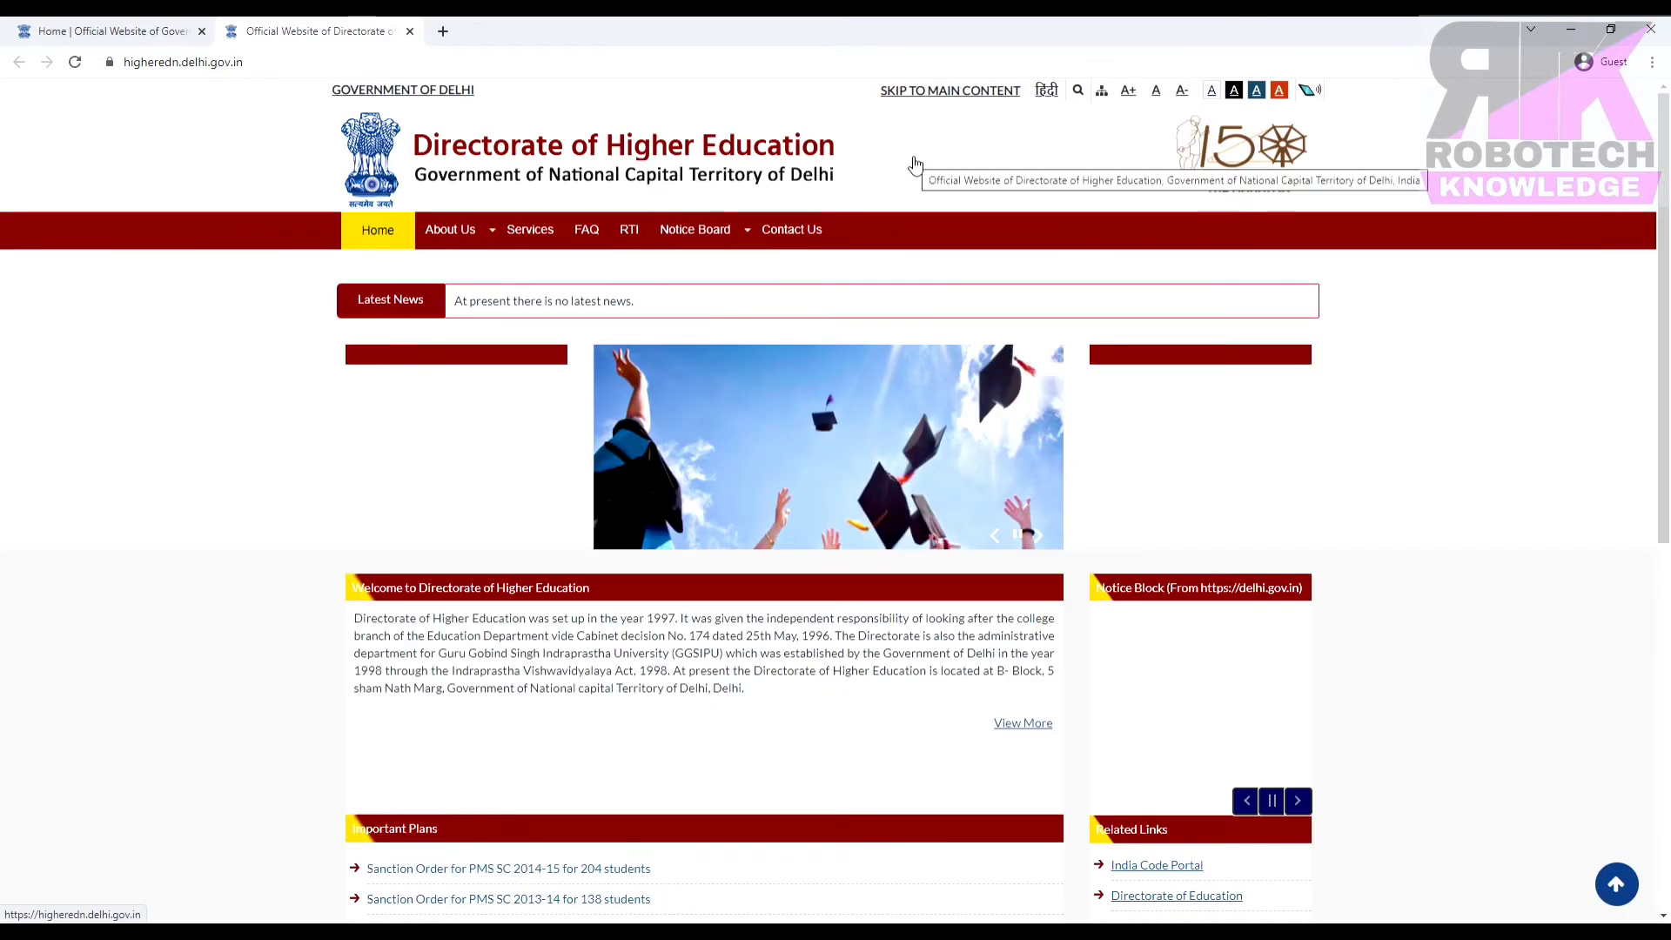
# Go through About Us > Programmes & Schemes > Higher Education schemes to the Merit-cum-Means link.
pyautogui.scroll(-3, 806, 390)
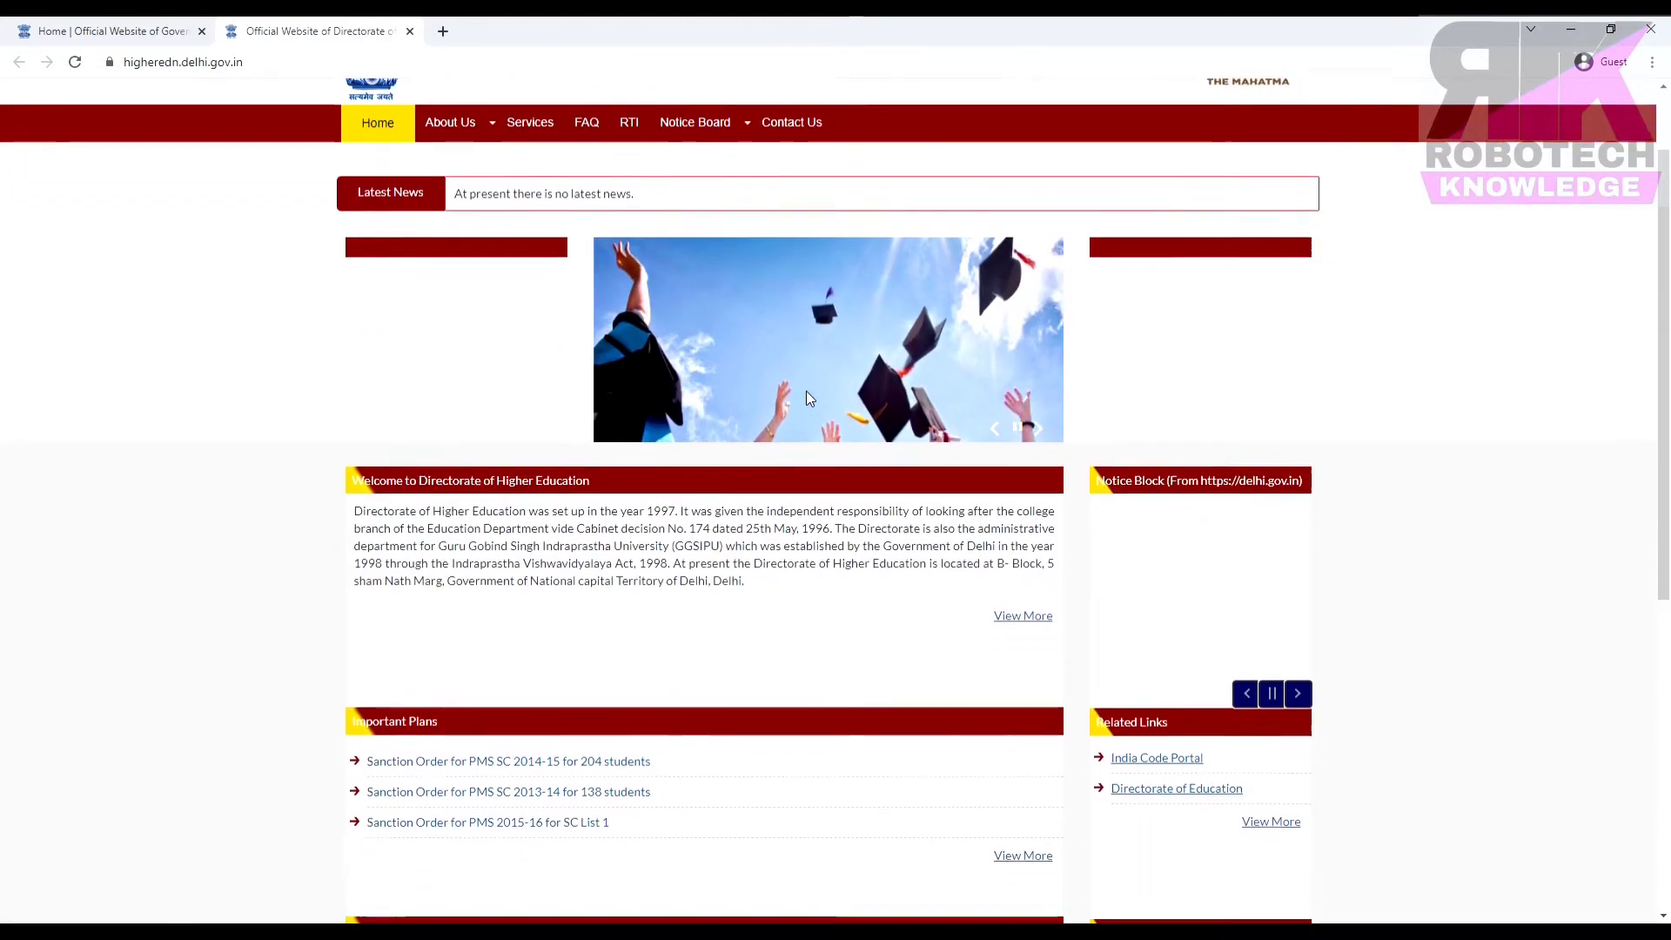
pyautogui.scroll(-3, 806, 391)
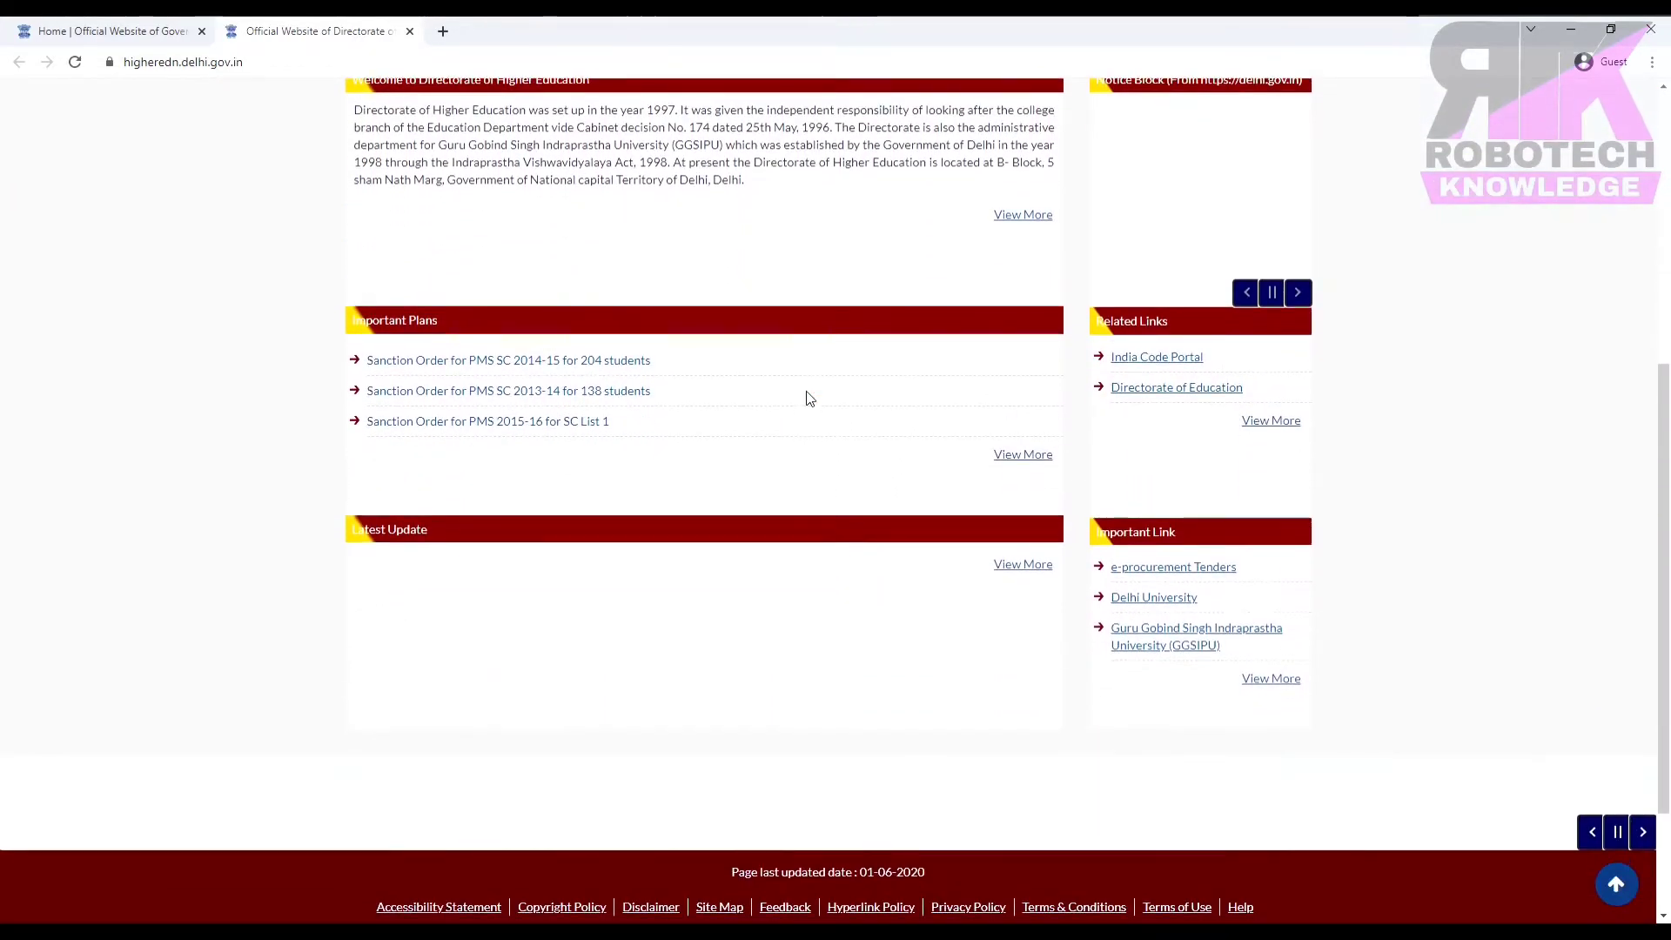
pyautogui.scroll(1, 807, 396)
pyautogui.scroll(5, 806, 398)
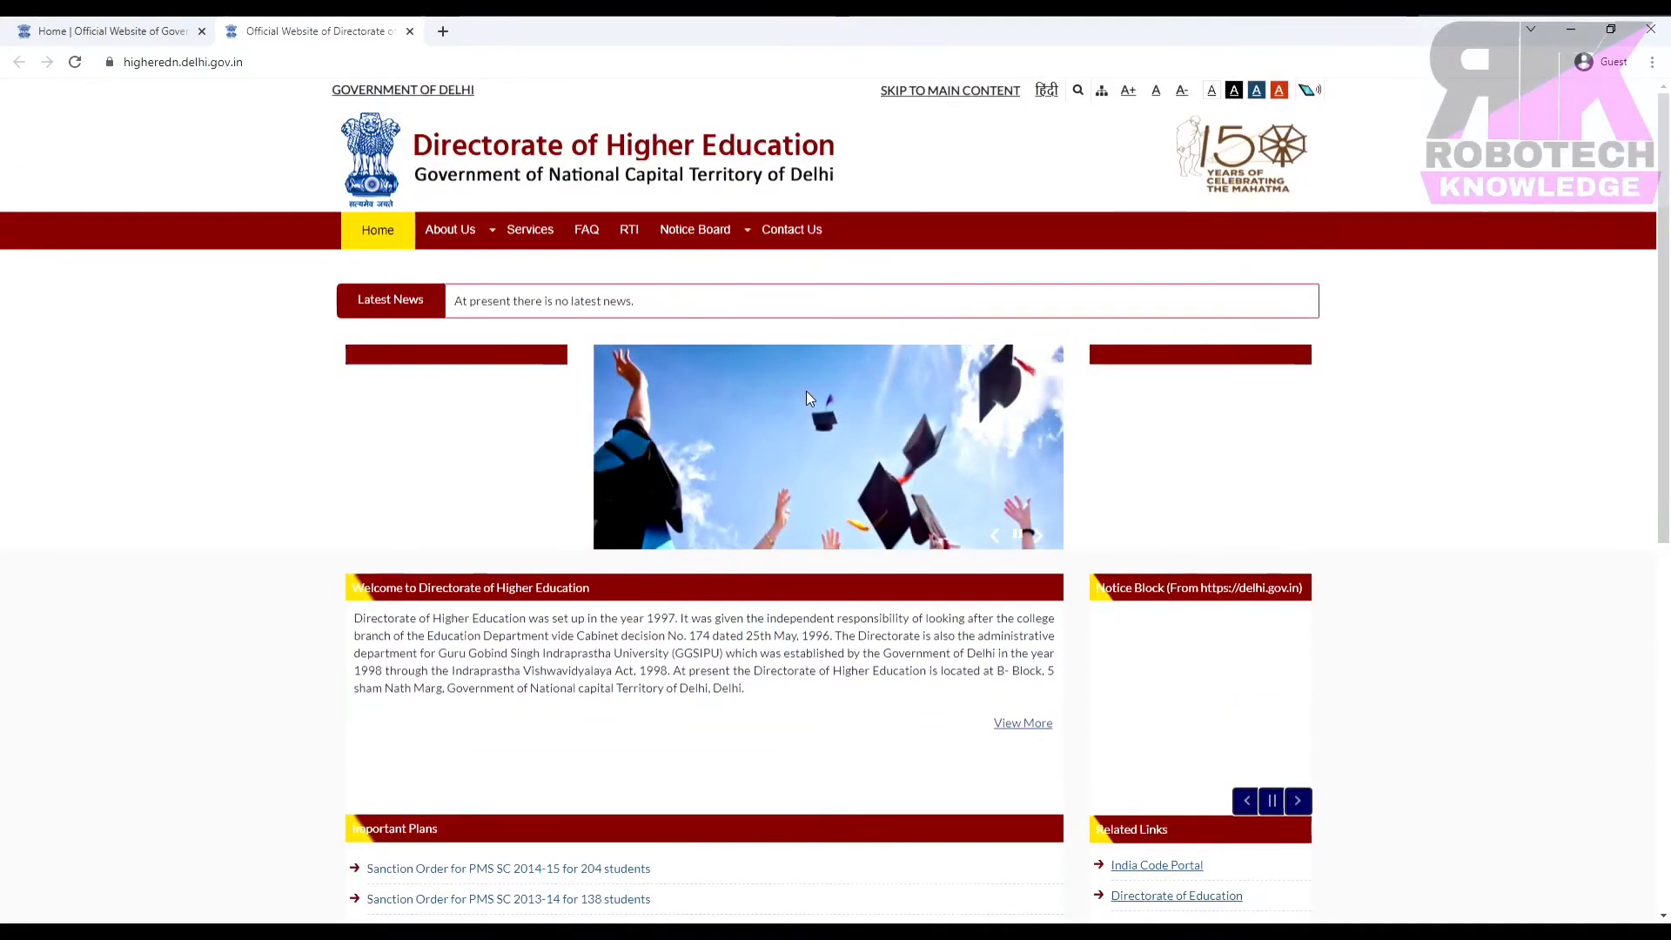
pyautogui.moveTo(477, 235)
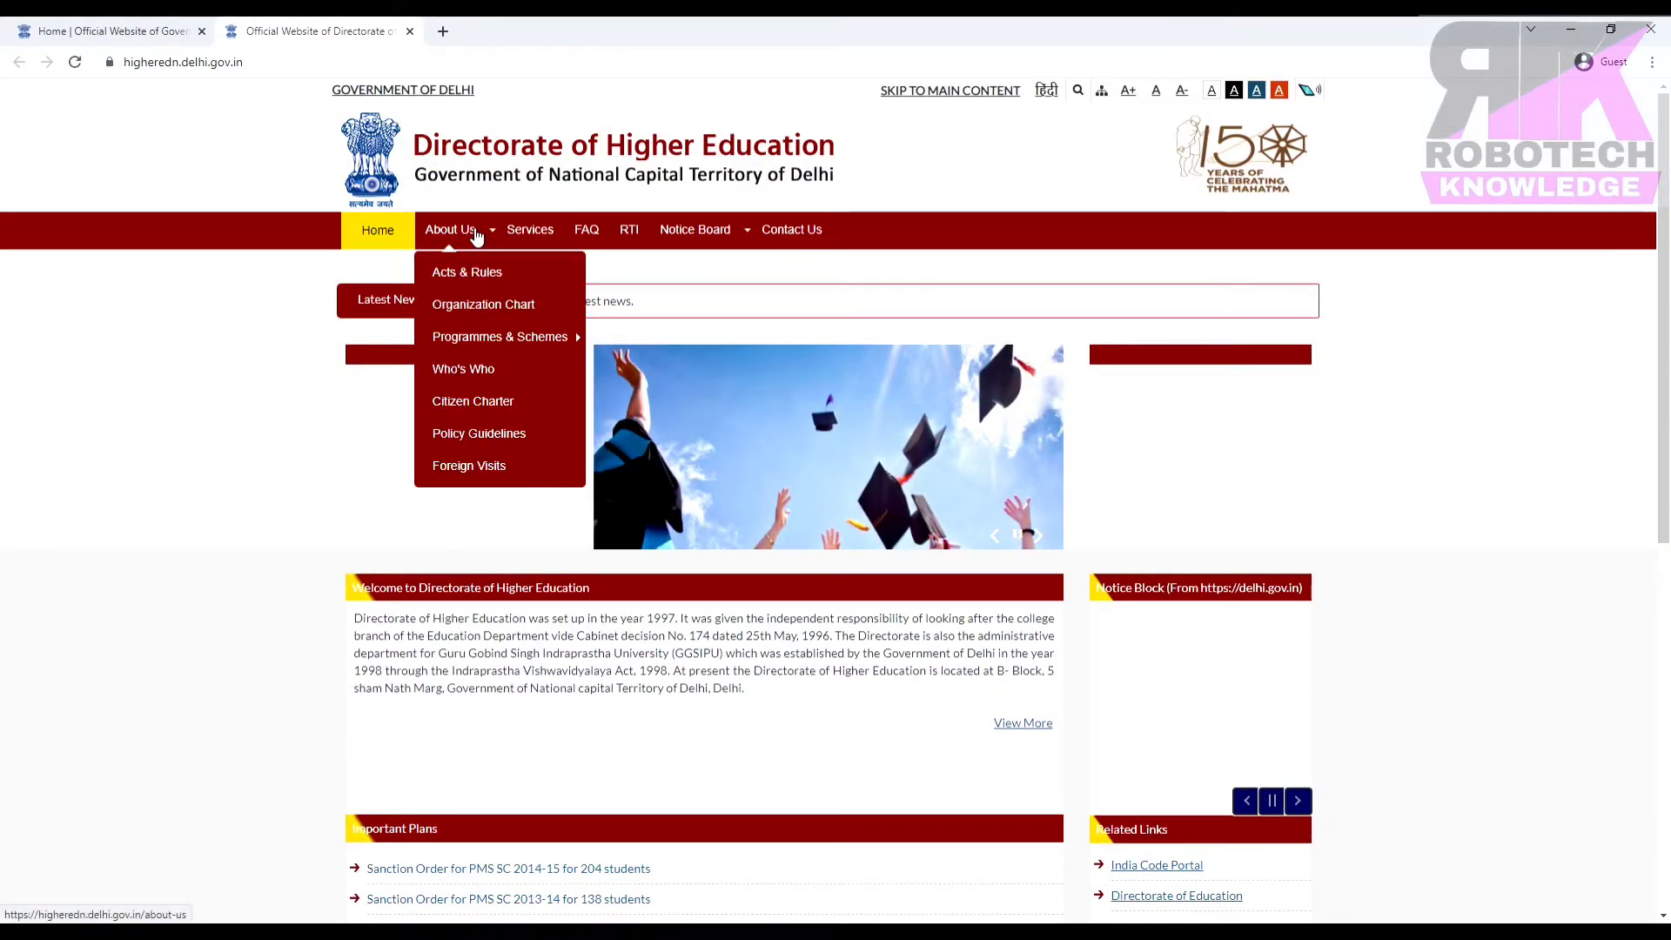
pyautogui.click(463, 342)
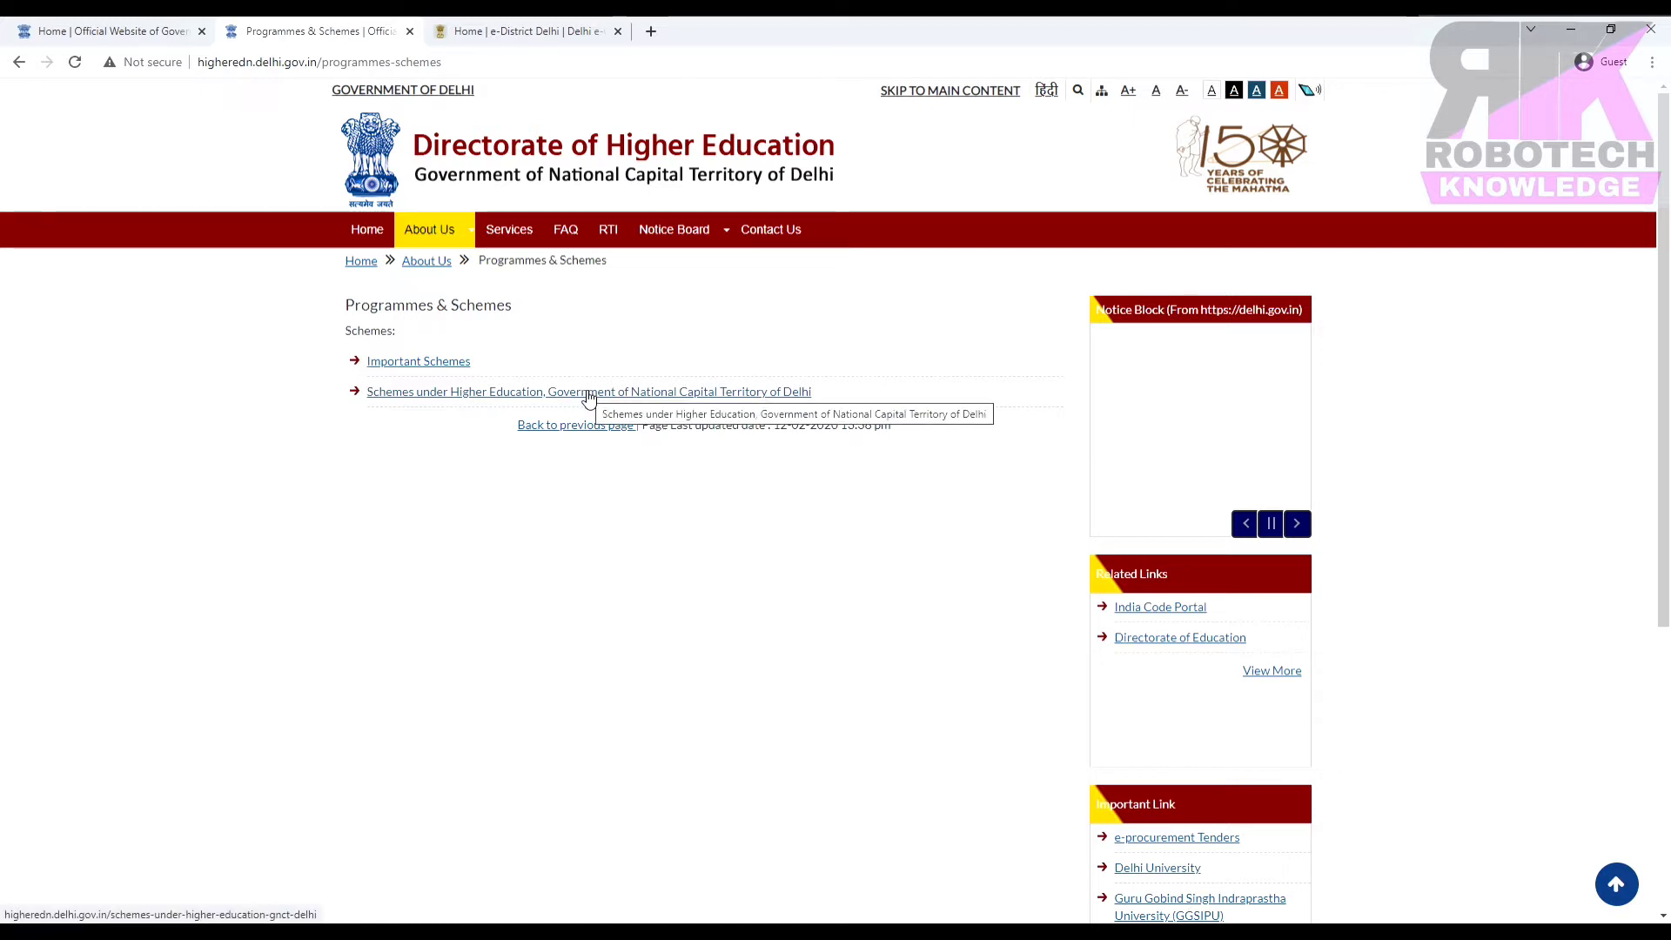
pyautogui.click(588, 394)
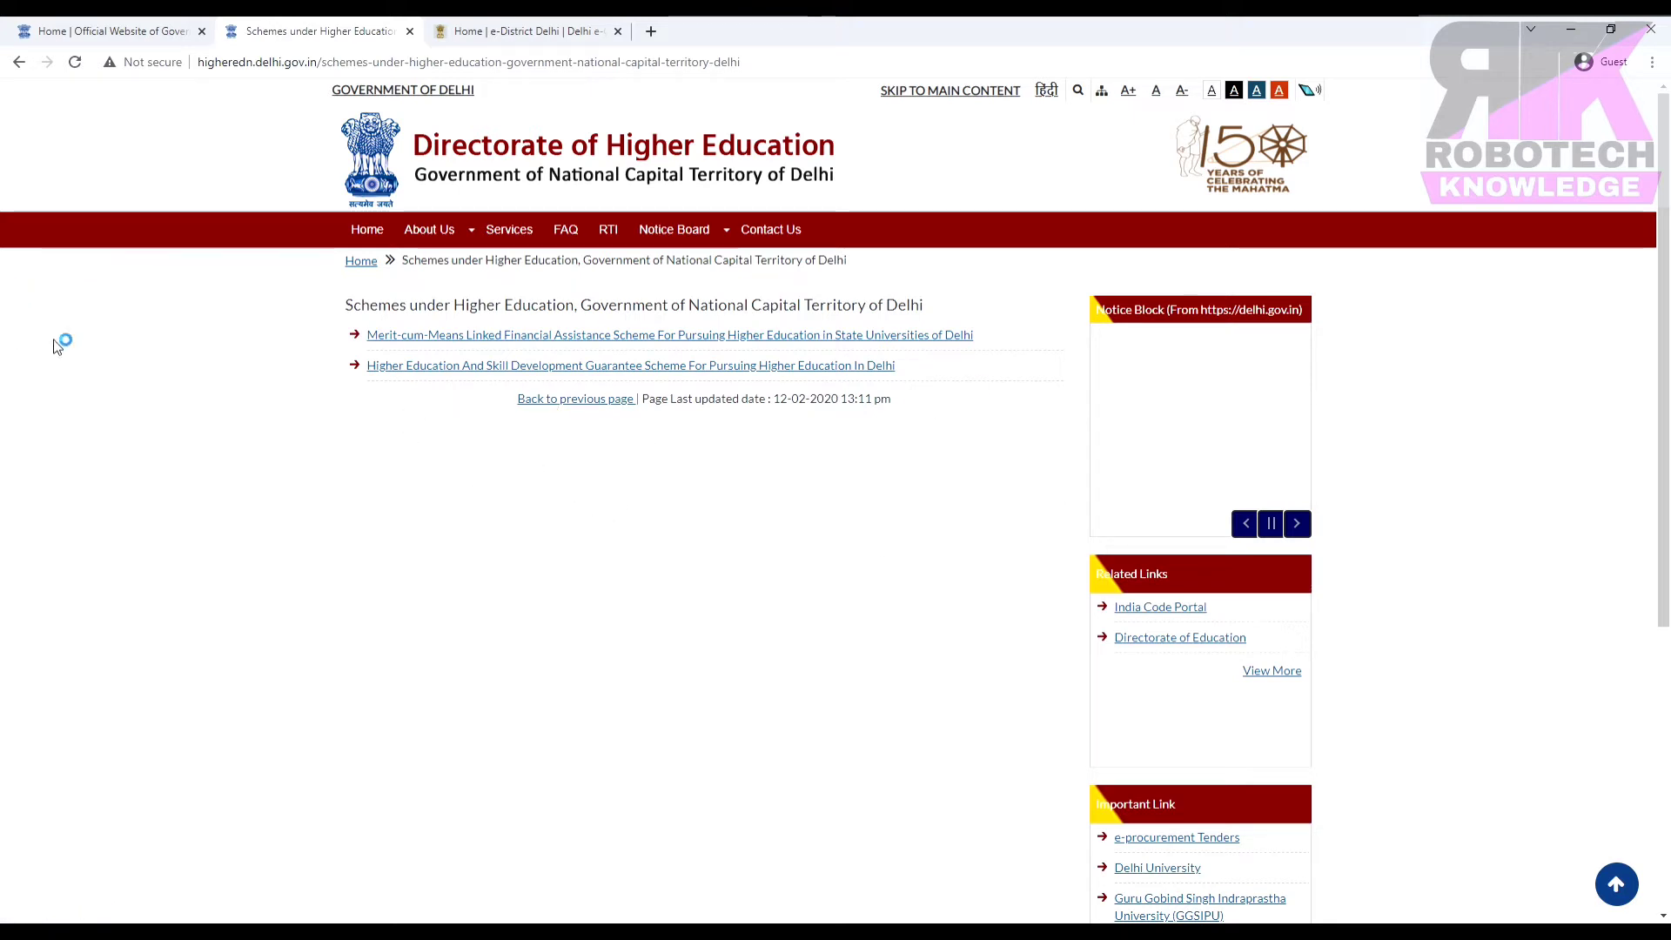
pyautogui.click(453, 339)
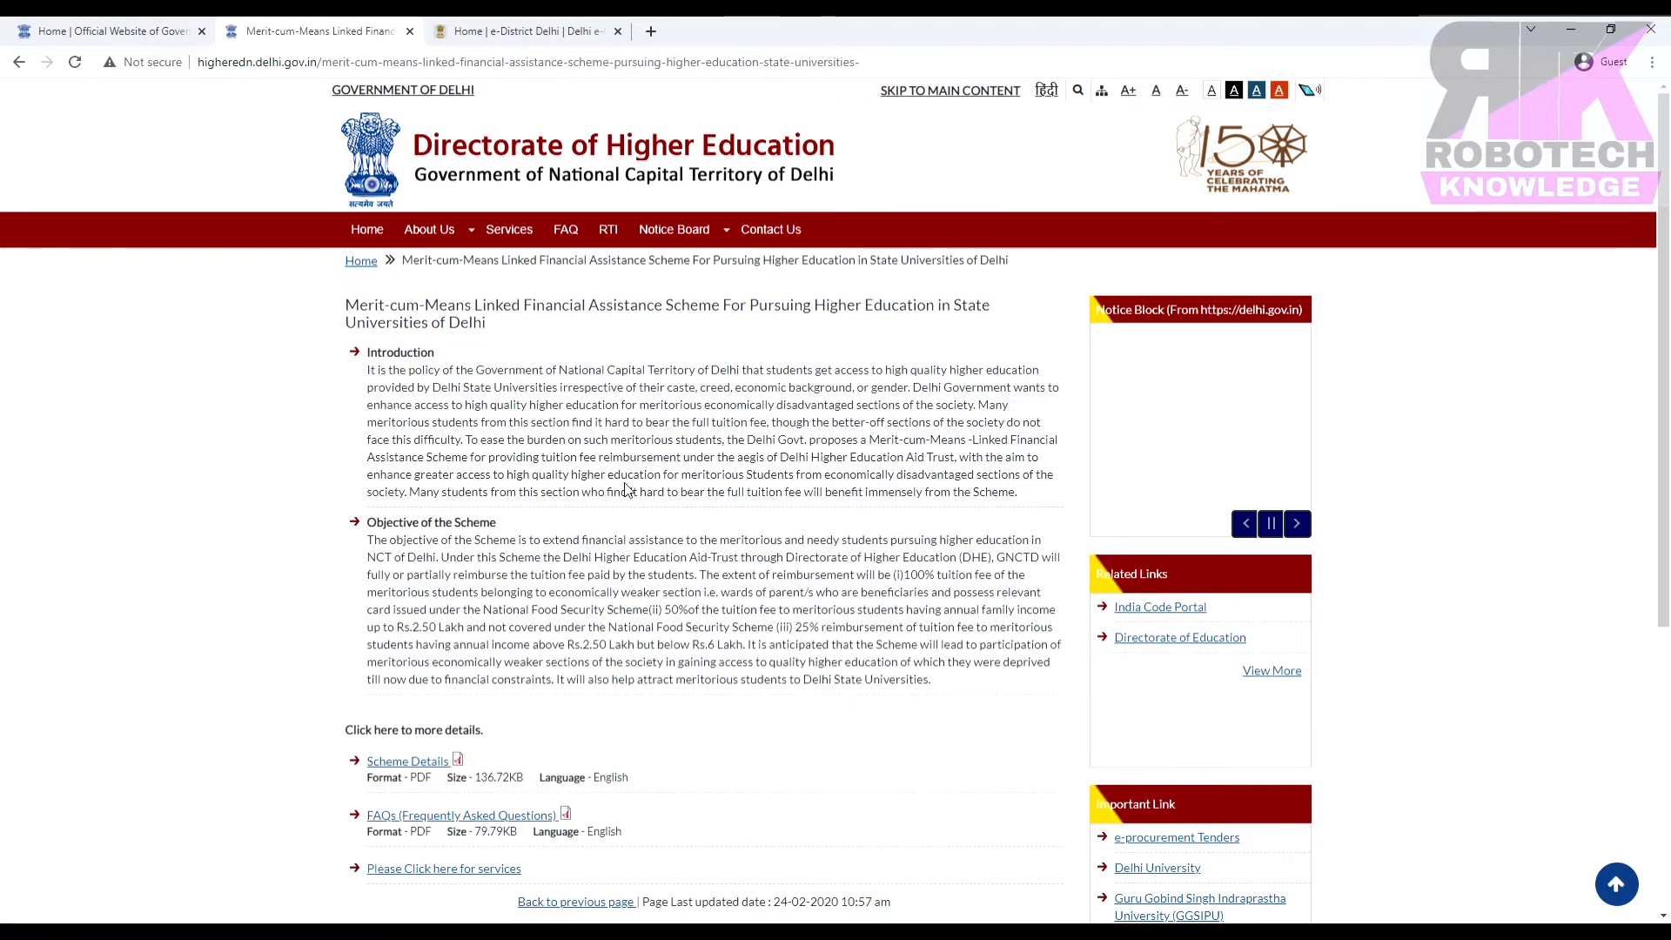
# Scroll the Merit-cum-Means page to its Scheme Details and FAQs PDFs.
pyautogui.scroll(-1, 627, 483)
pyautogui.scroll(-1, 626, 483)
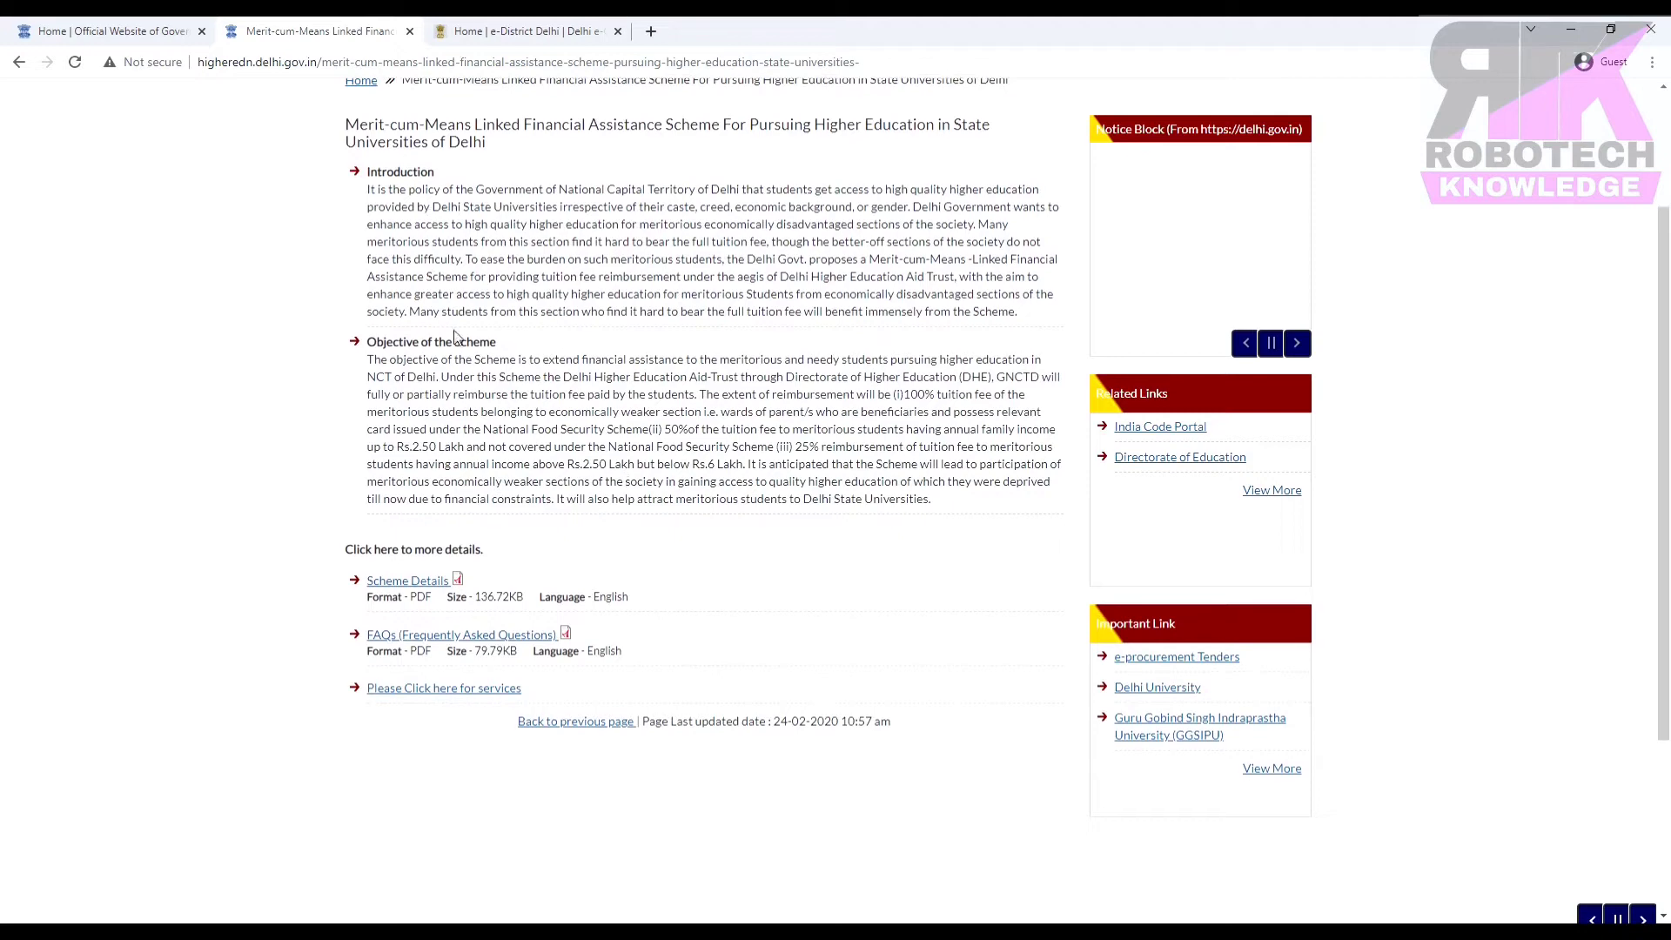
pyautogui.rightClick(976, 451)
pyautogui.click(760, 546)
pyautogui.scroll(2, 760, 546)
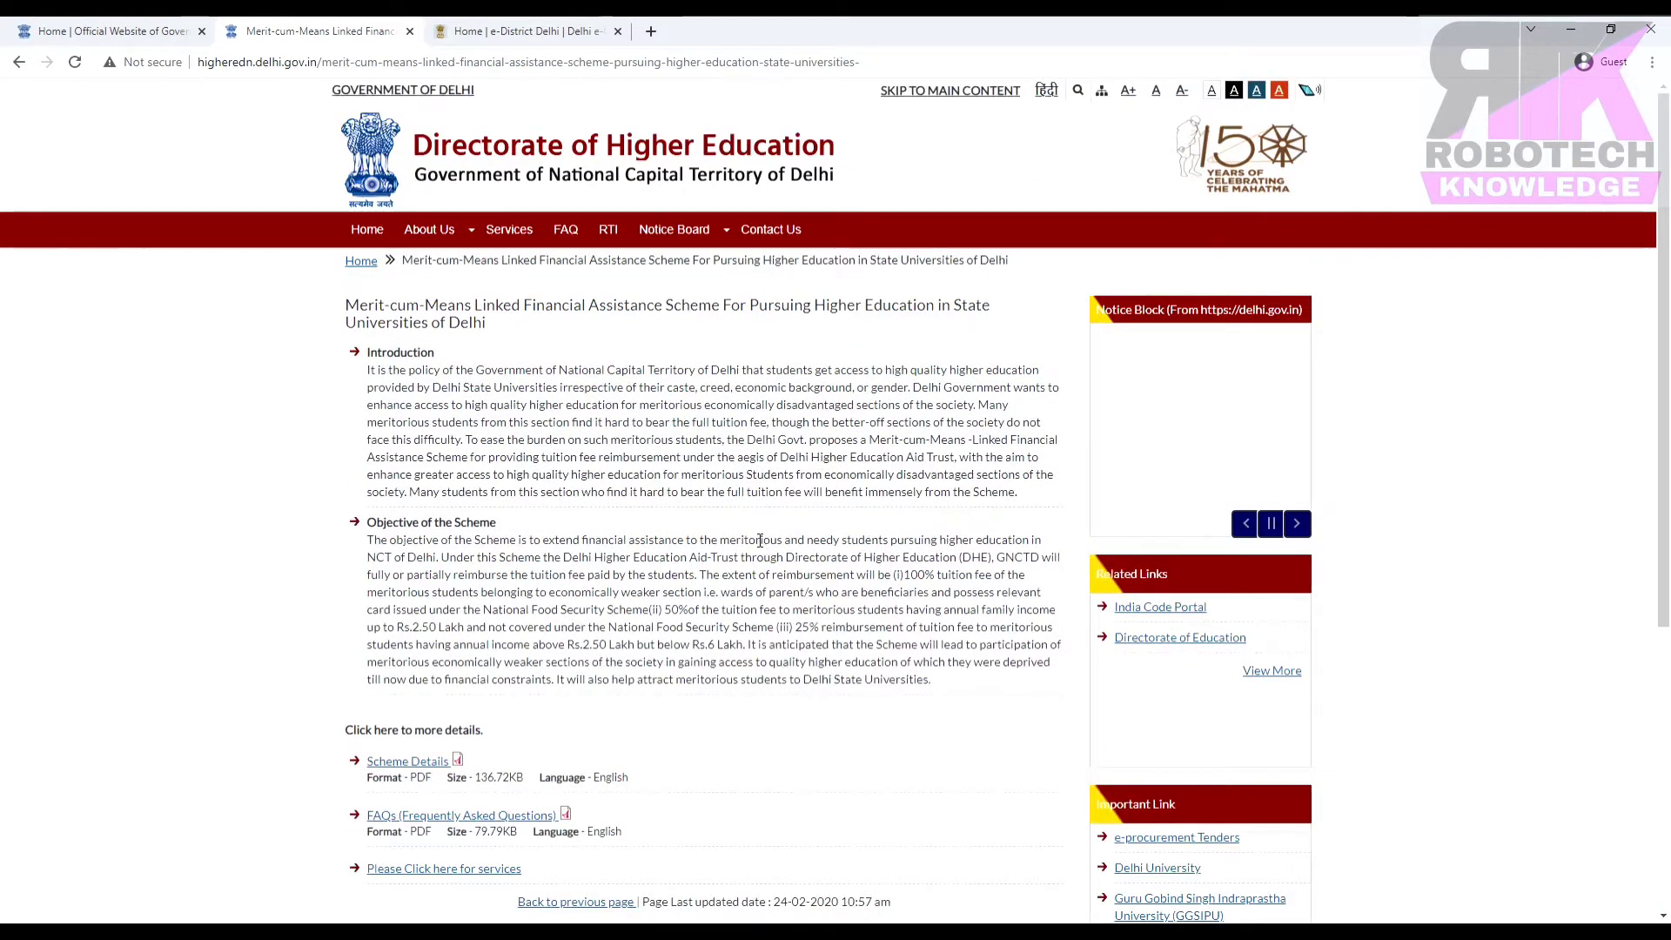
# Review all 8 pages of McM-LFA-Approved-Merit-Cum-Means-Scheme.pdf, then return to the scheme tab.
pyautogui.click(416, 761)
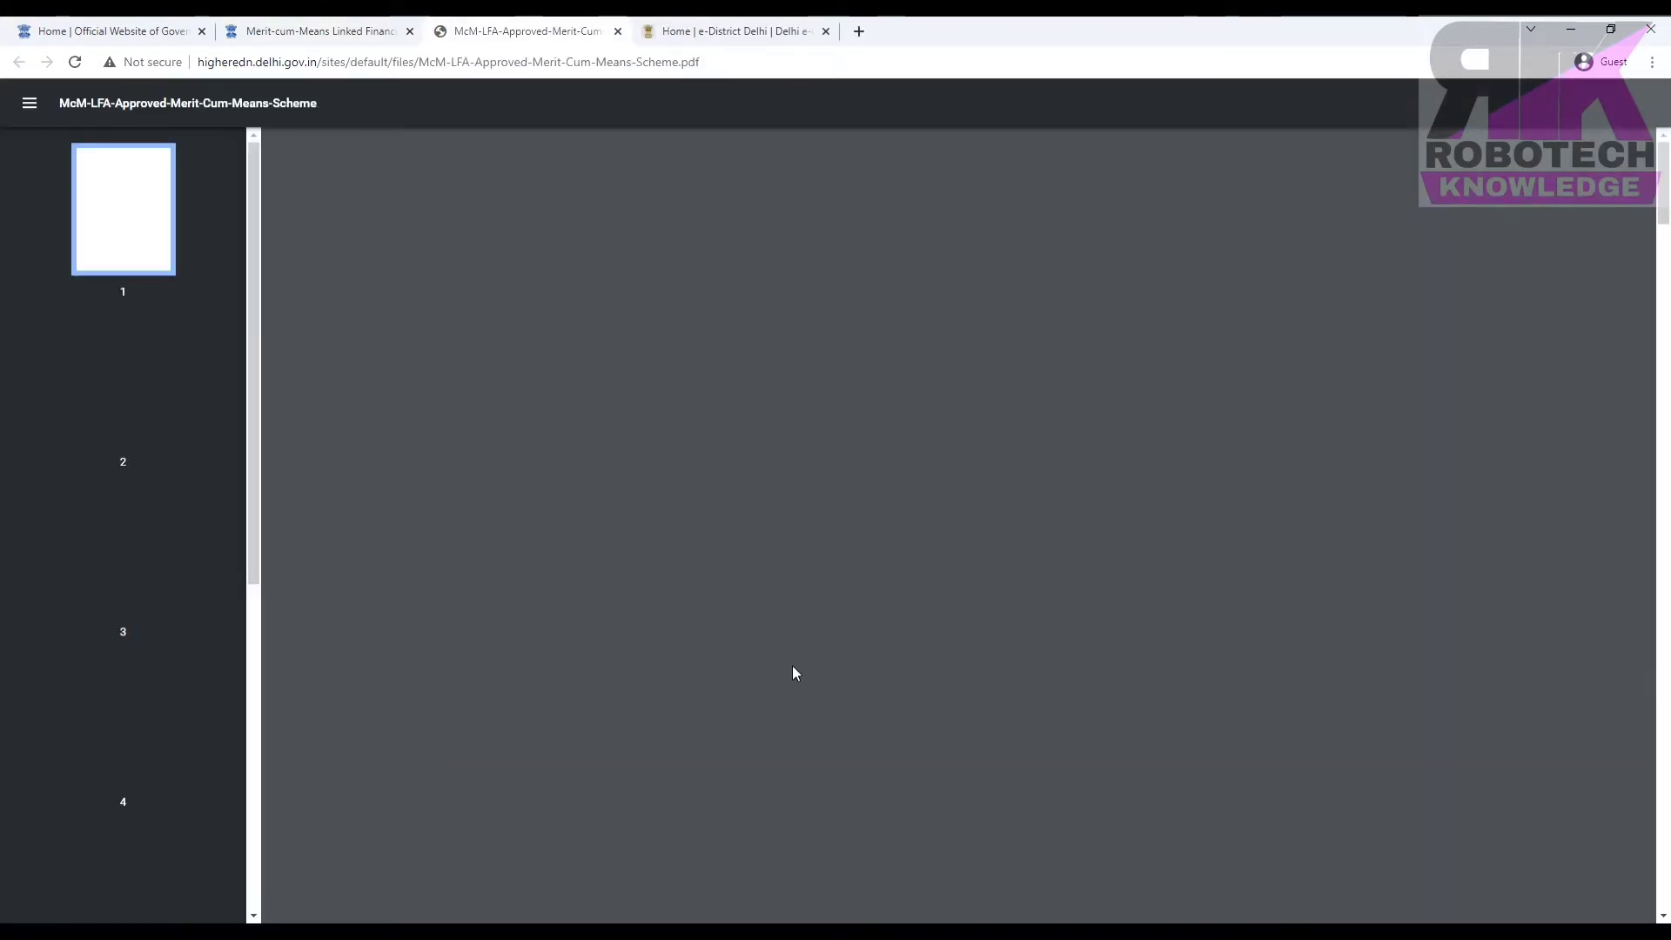
pyautogui.scroll(-15, 792, 665)
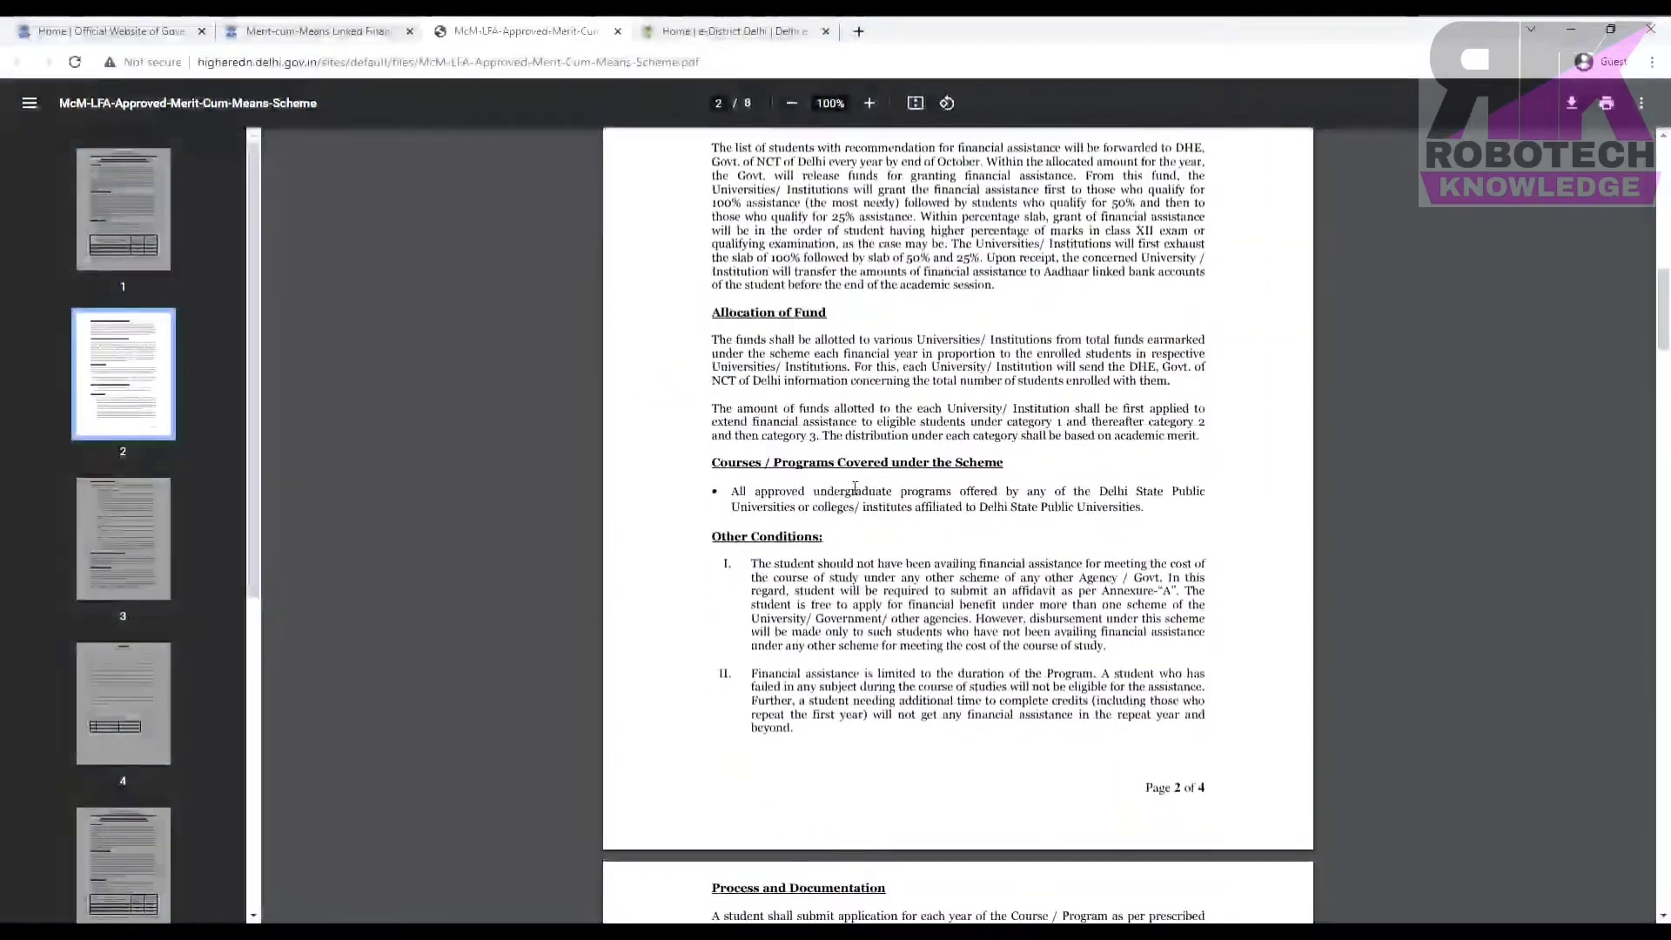
pyautogui.scroll(-20, 855, 488)
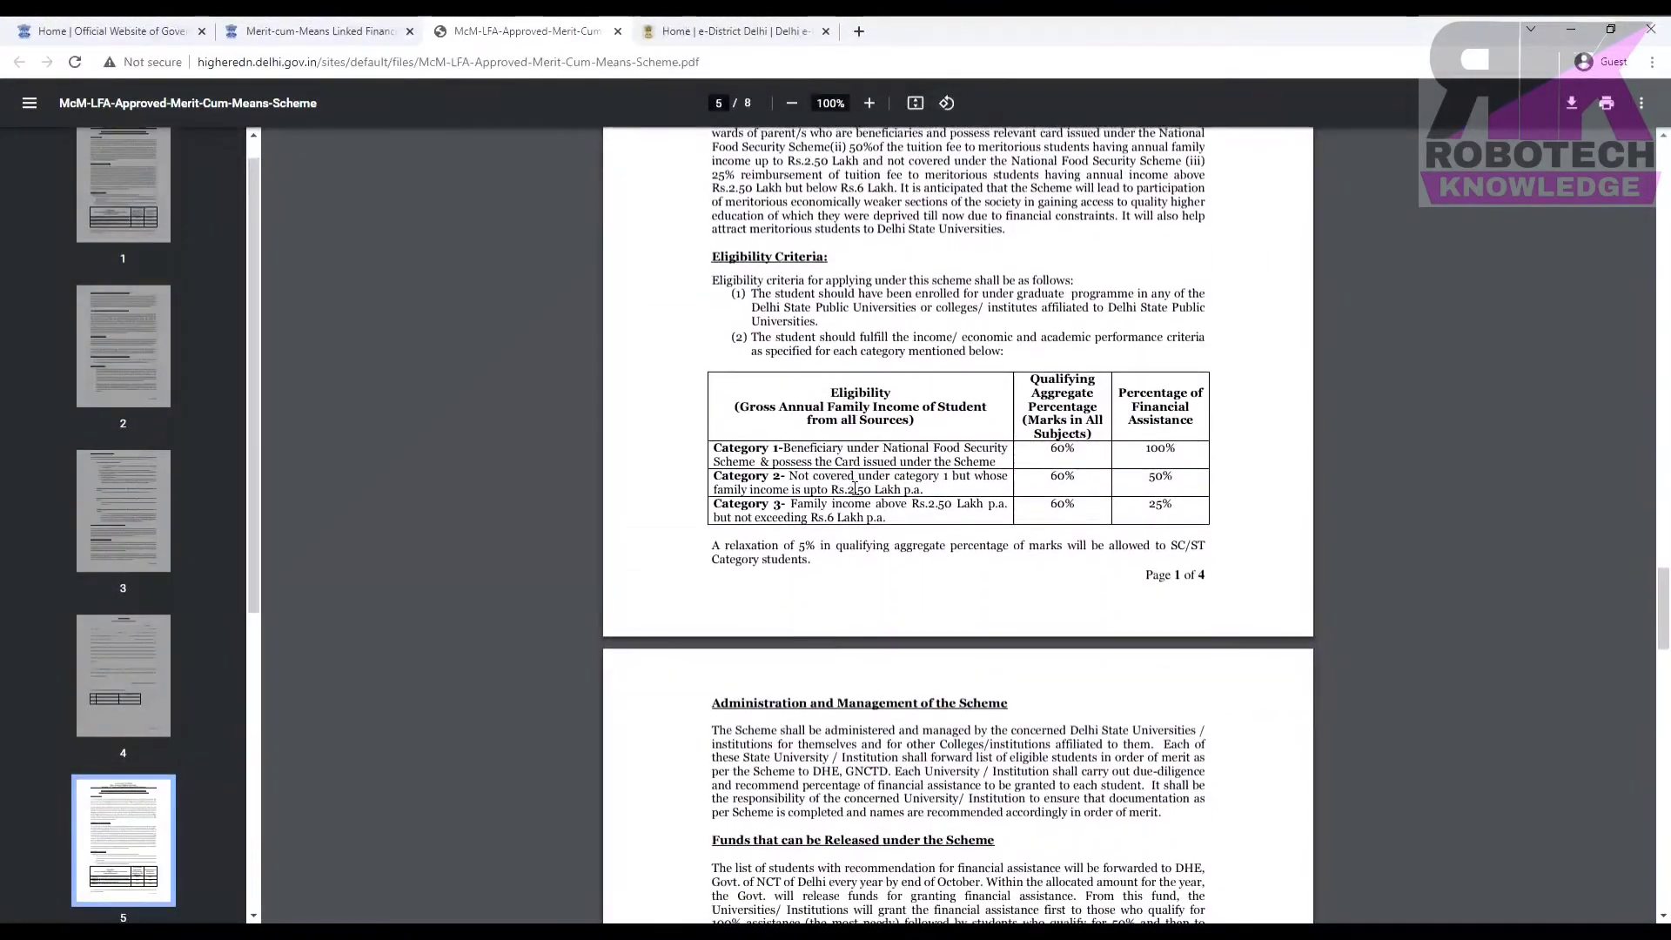
pyautogui.scroll(-12, 854, 488)
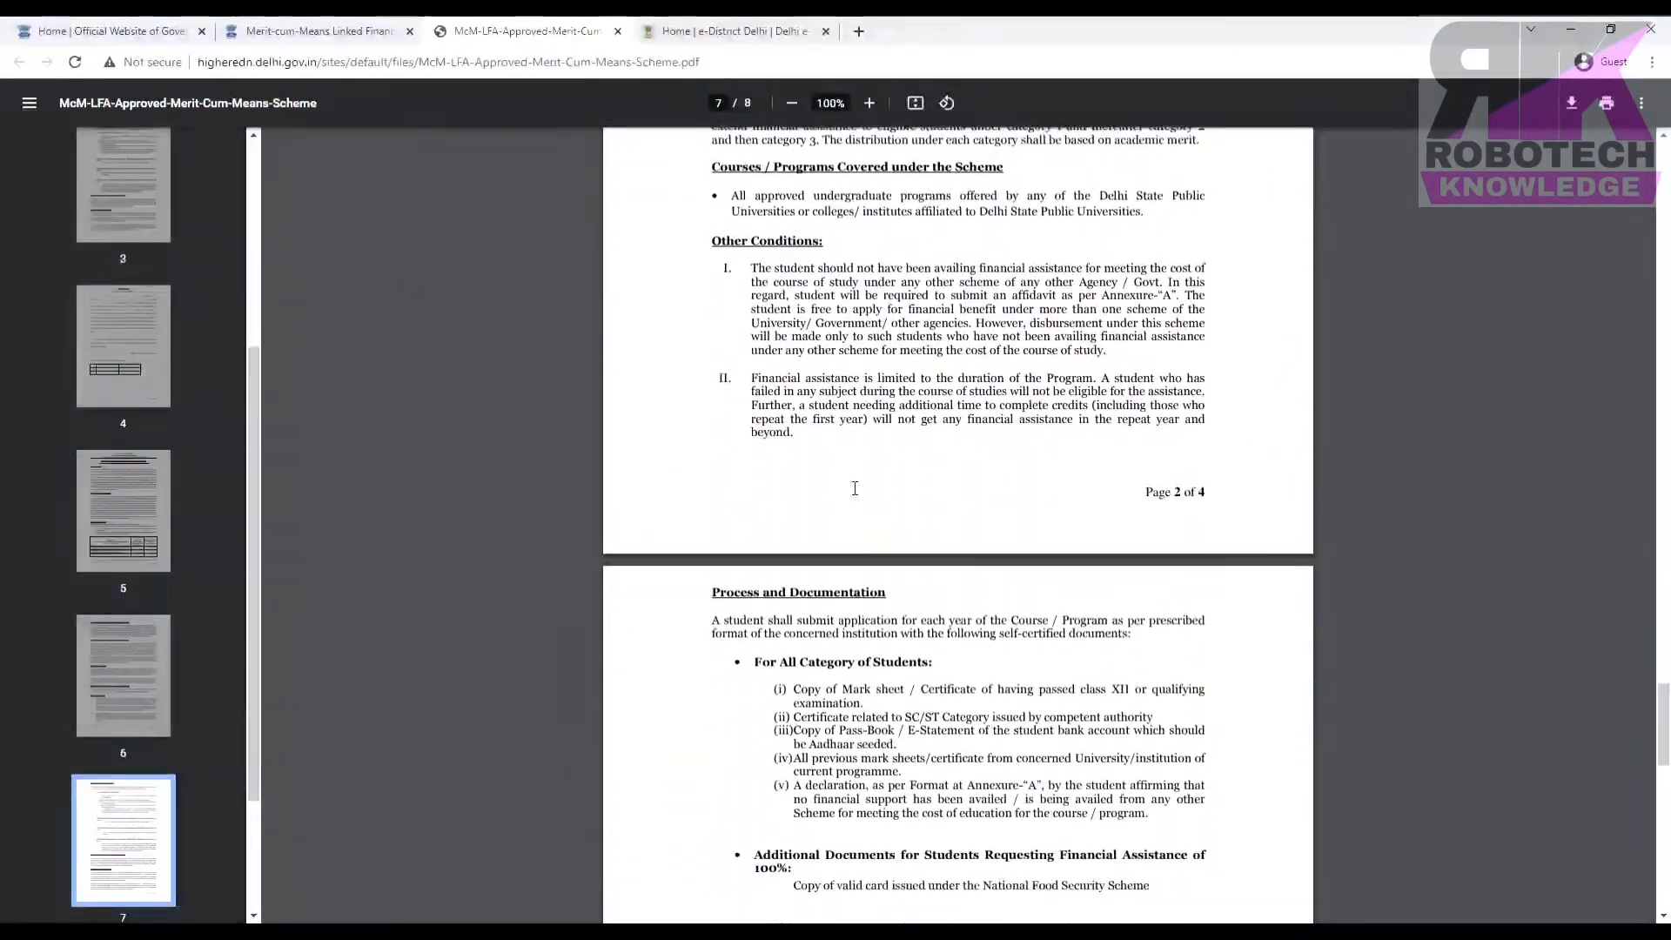
pyautogui.scroll(-8, 855, 488)
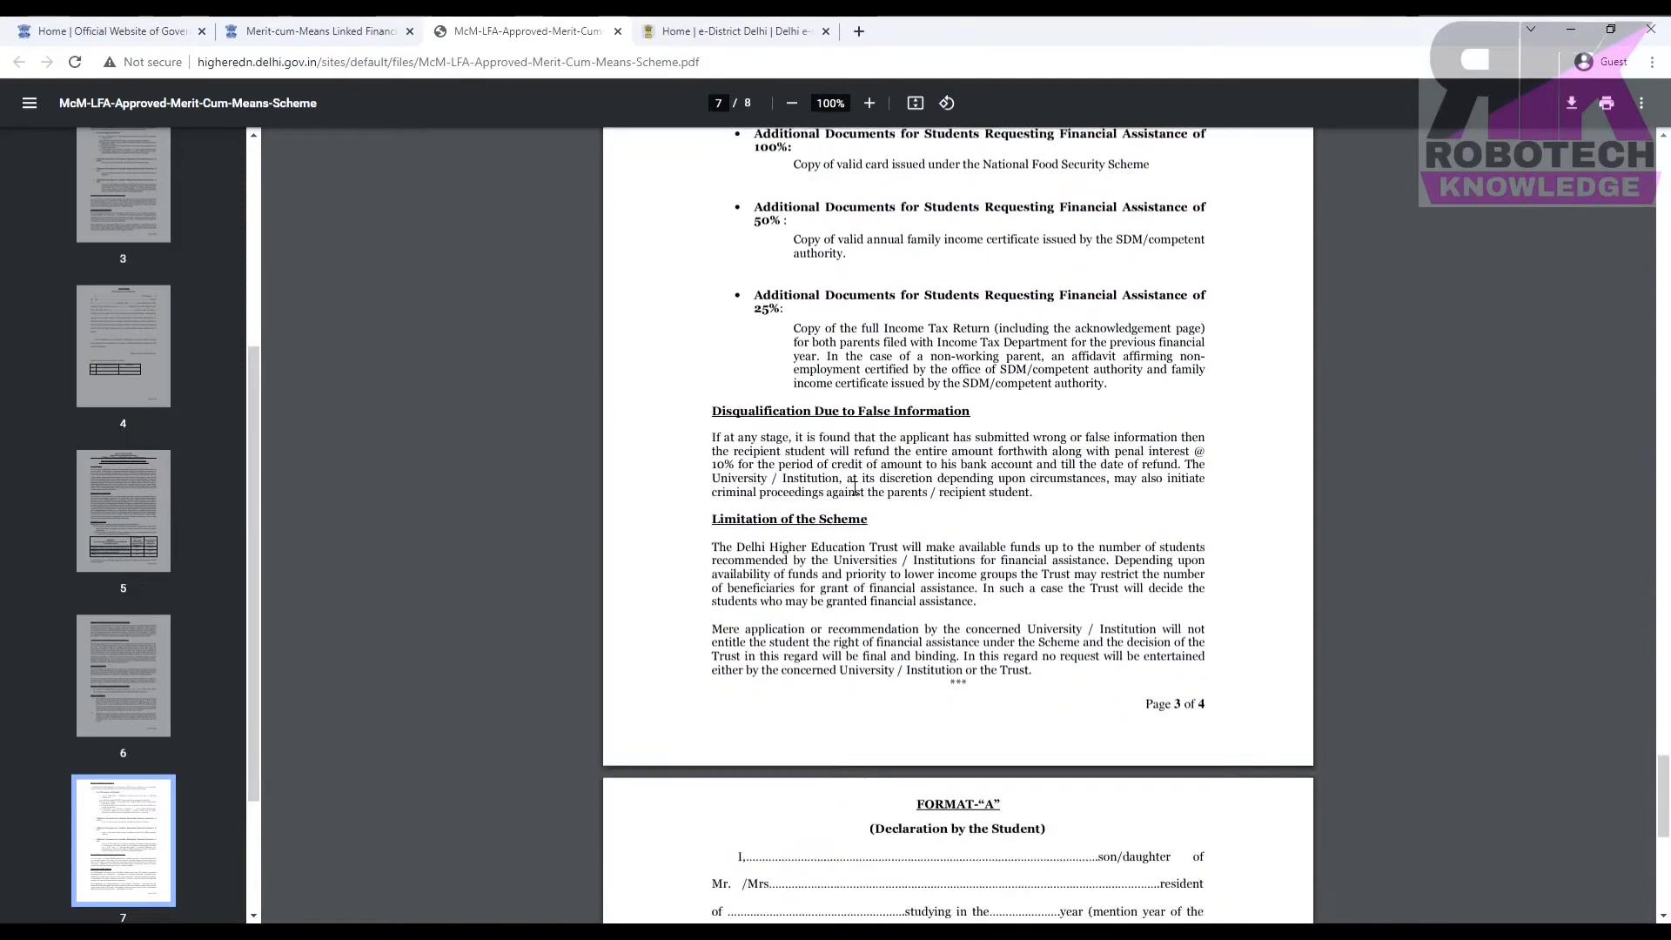
pyautogui.scroll(-9, 854, 489)
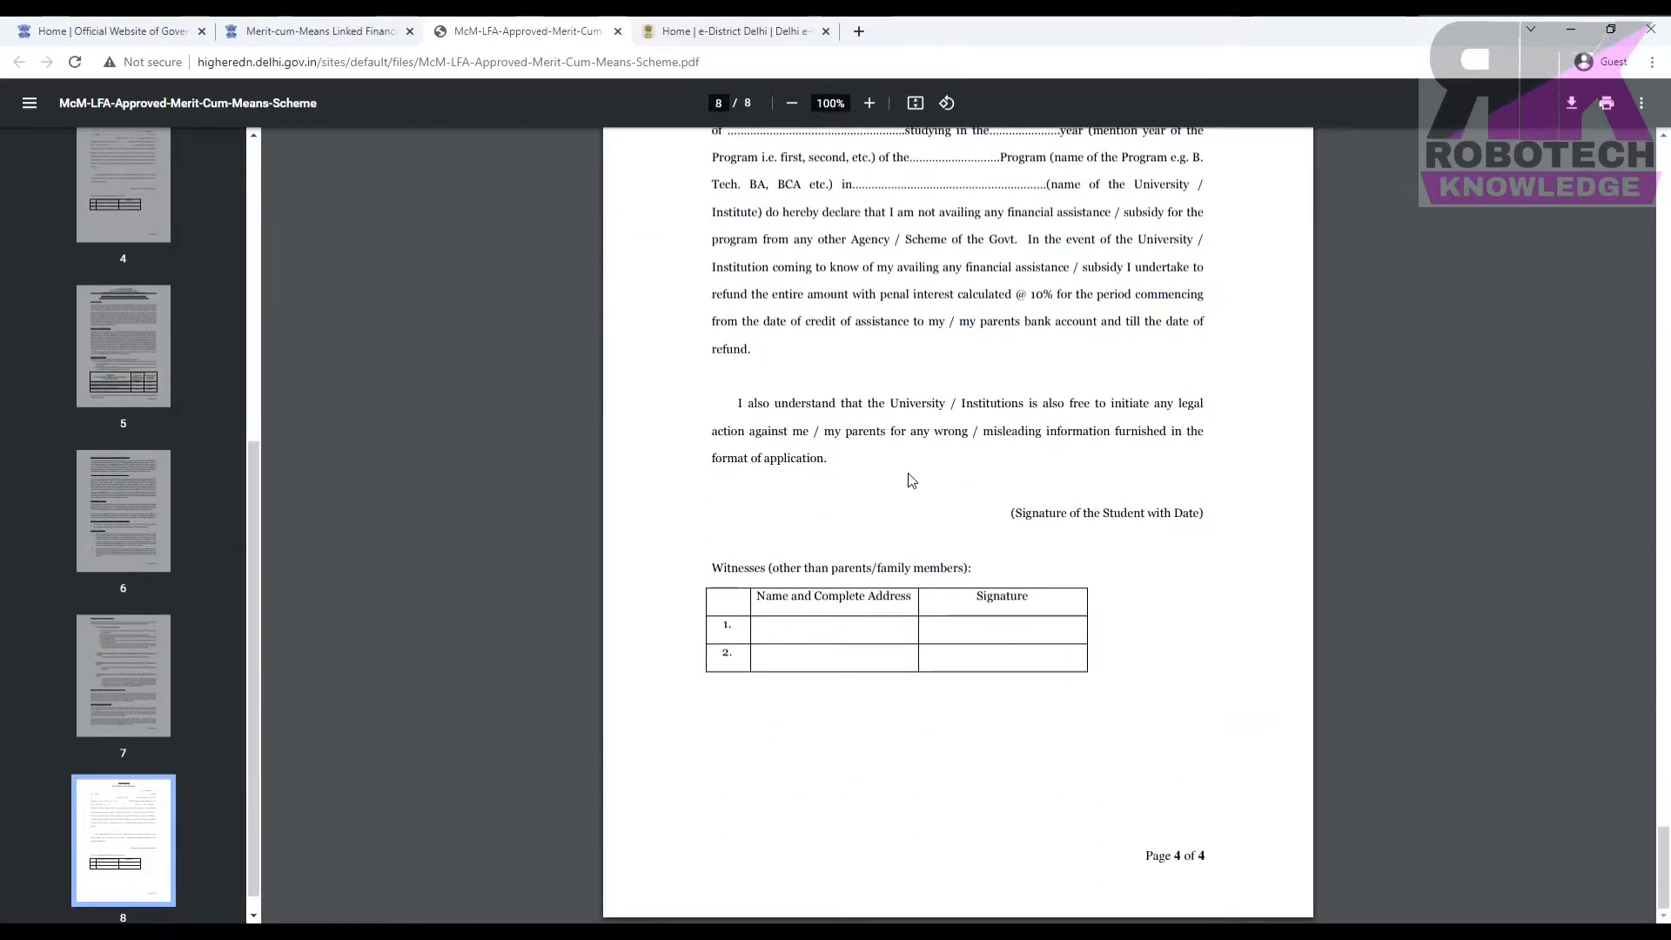
pyautogui.scroll(1, 911, 480)
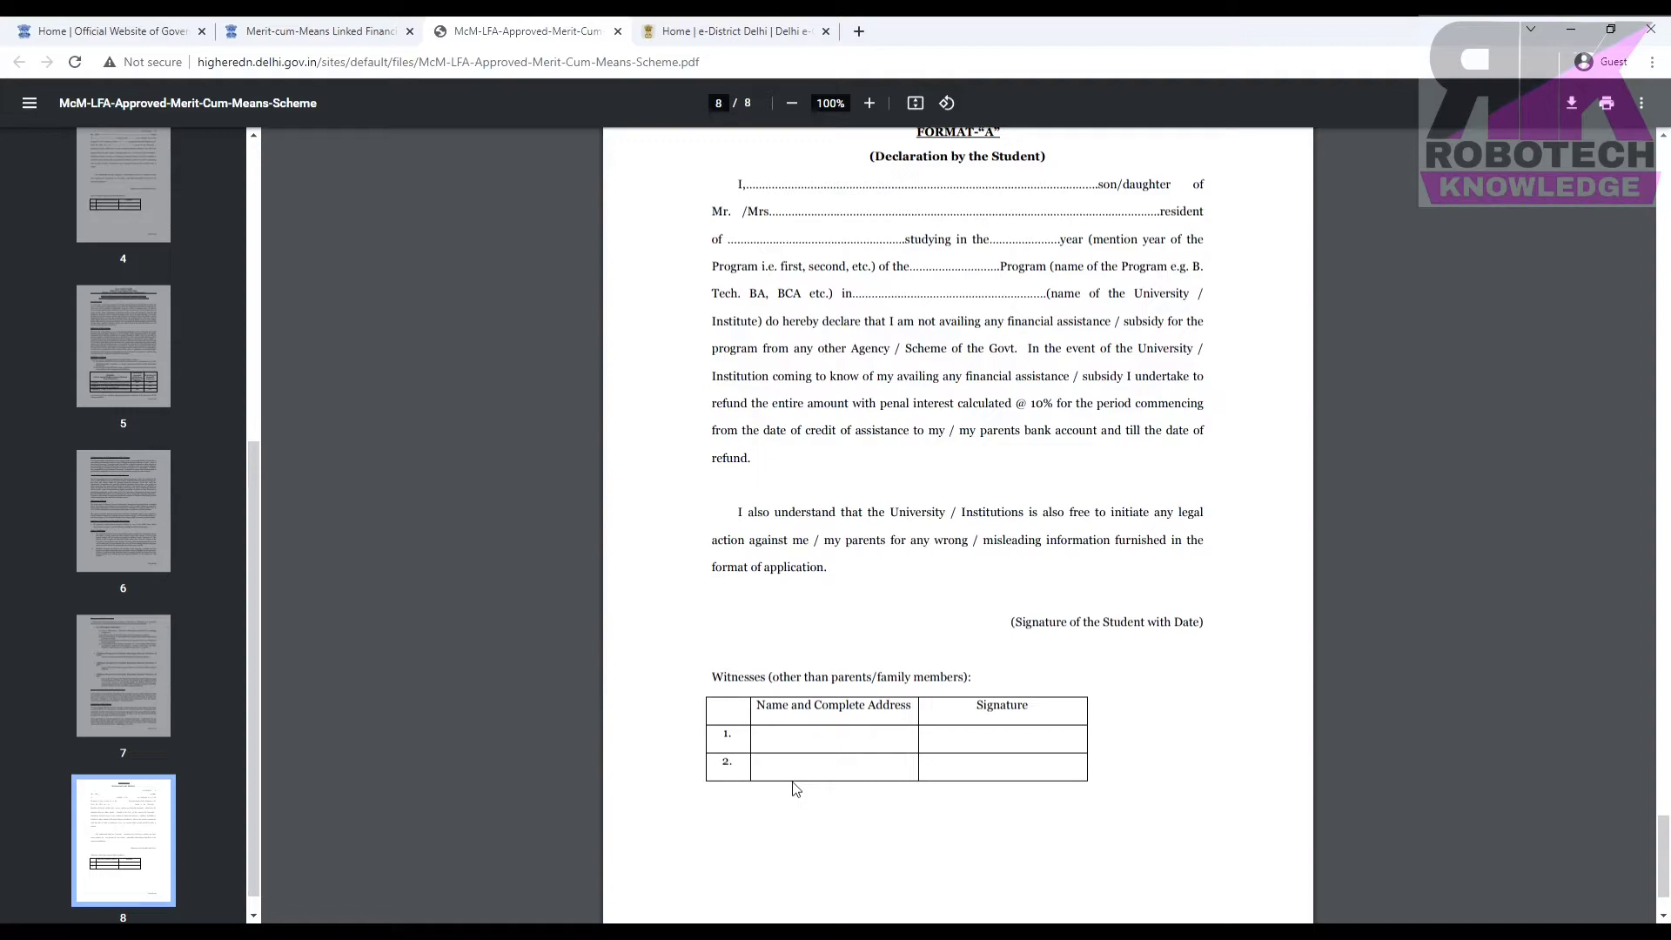
pyautogui.hotkey('ctrl', 'shift', 'Tab')
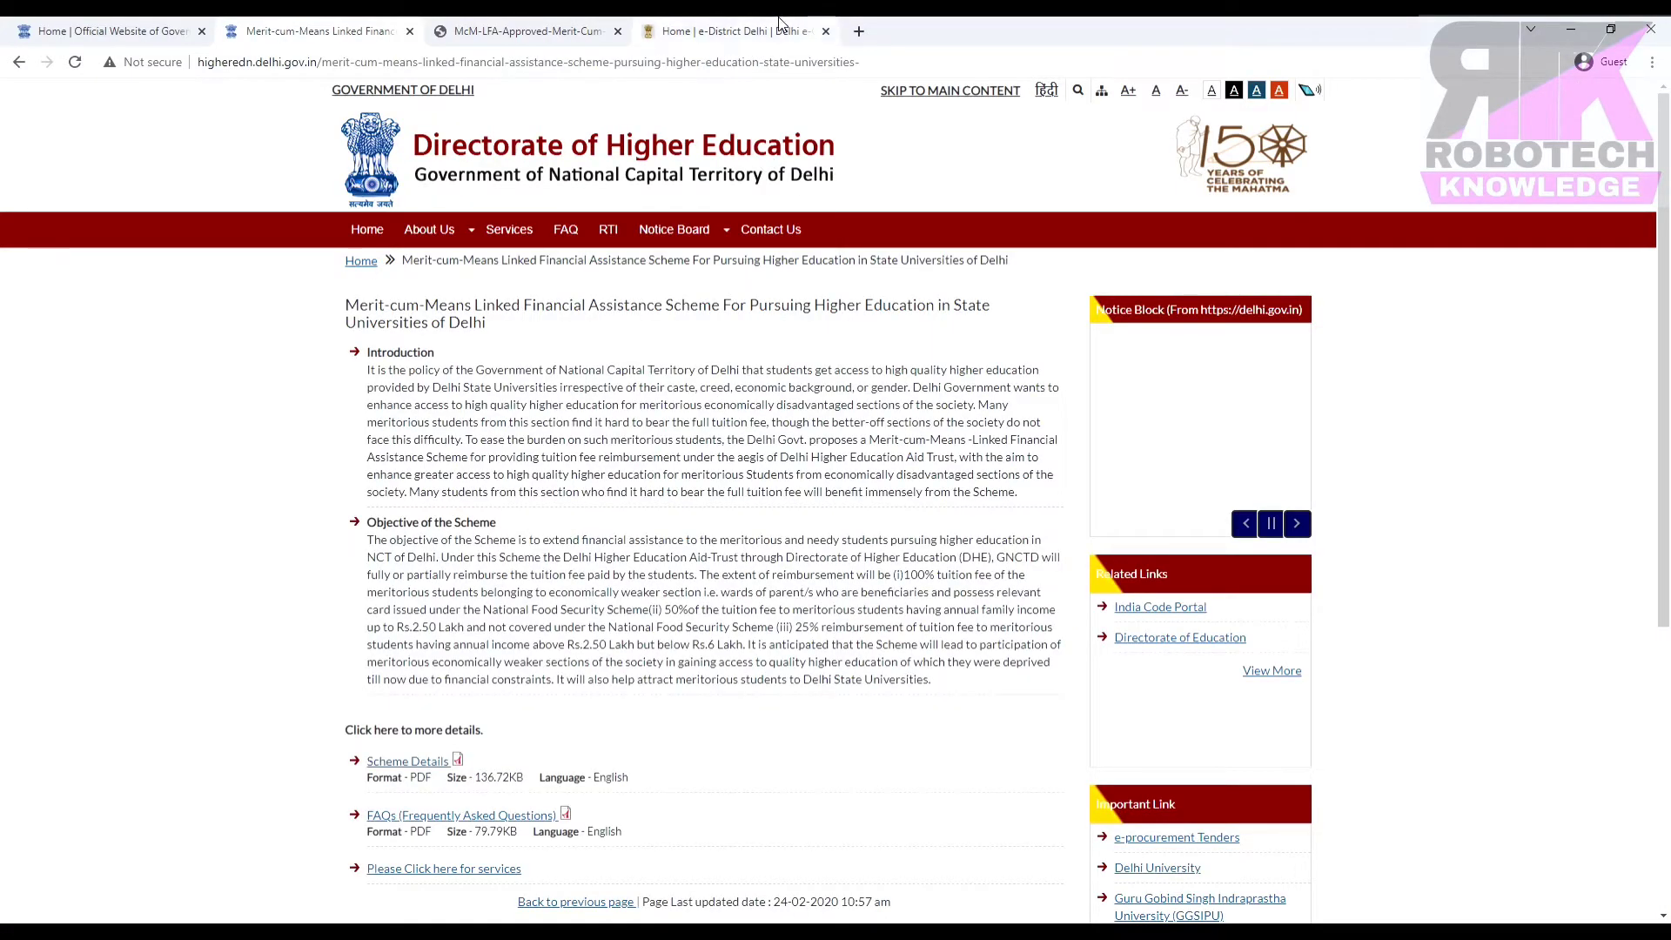
# Switch to the e-District Delhi tab, go Home and dismiss the COVID-19 popup.
pyautogui.click(781, 26)
pyautogui.scroll(10, 129, 150)
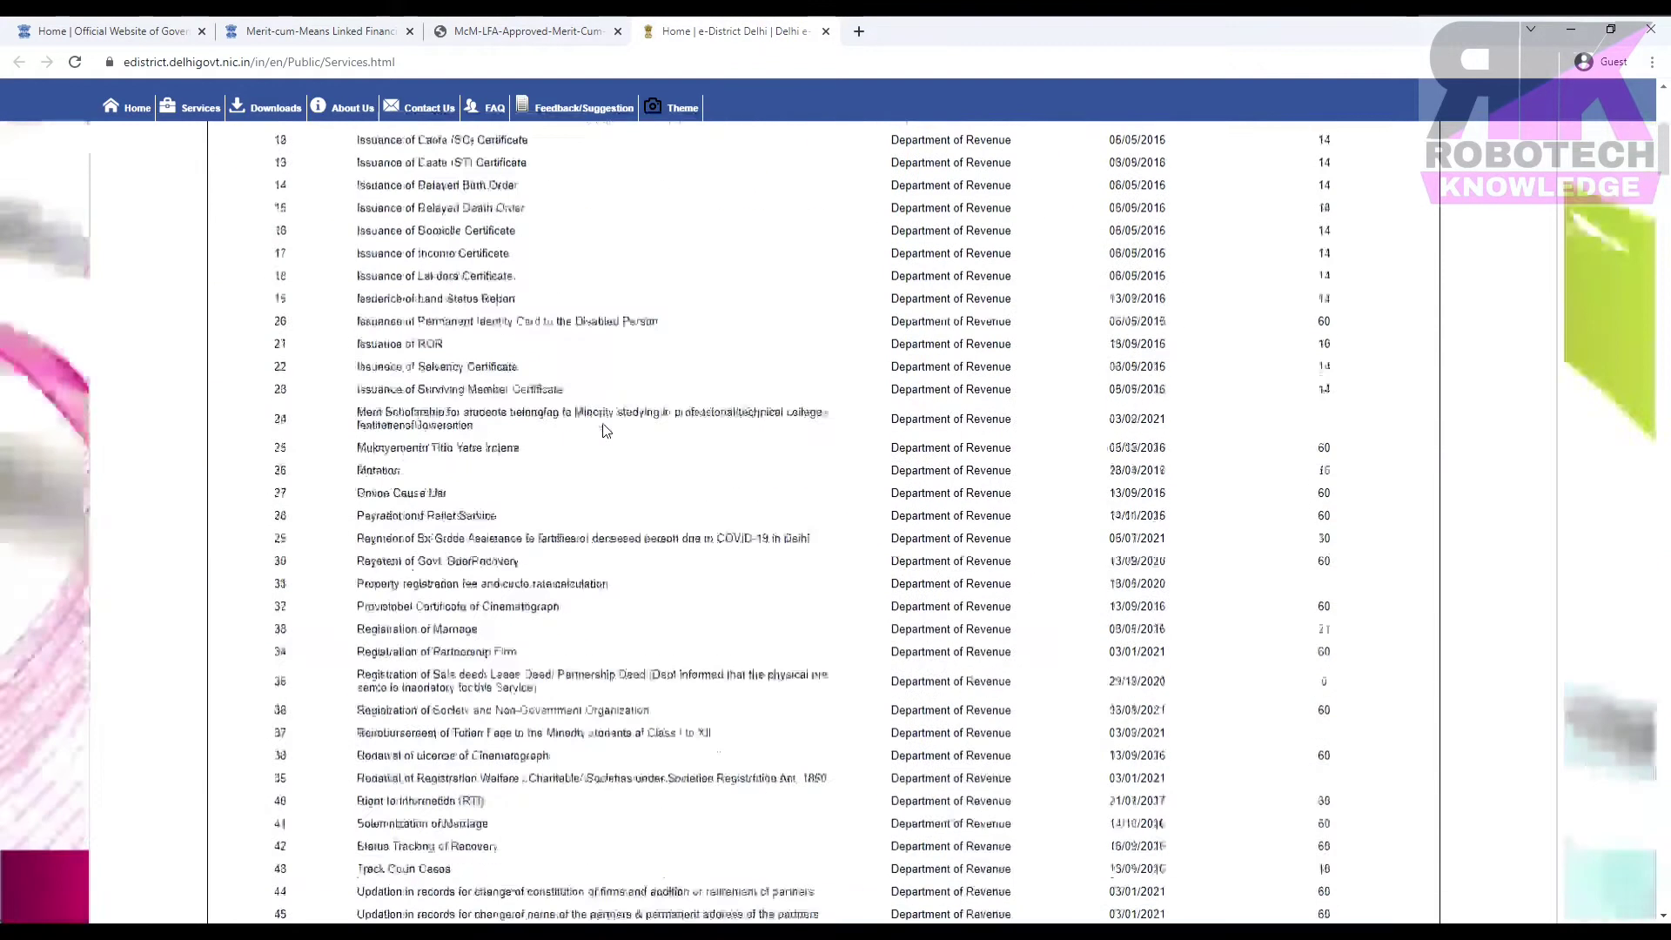
pyautogui.click(131, 107)
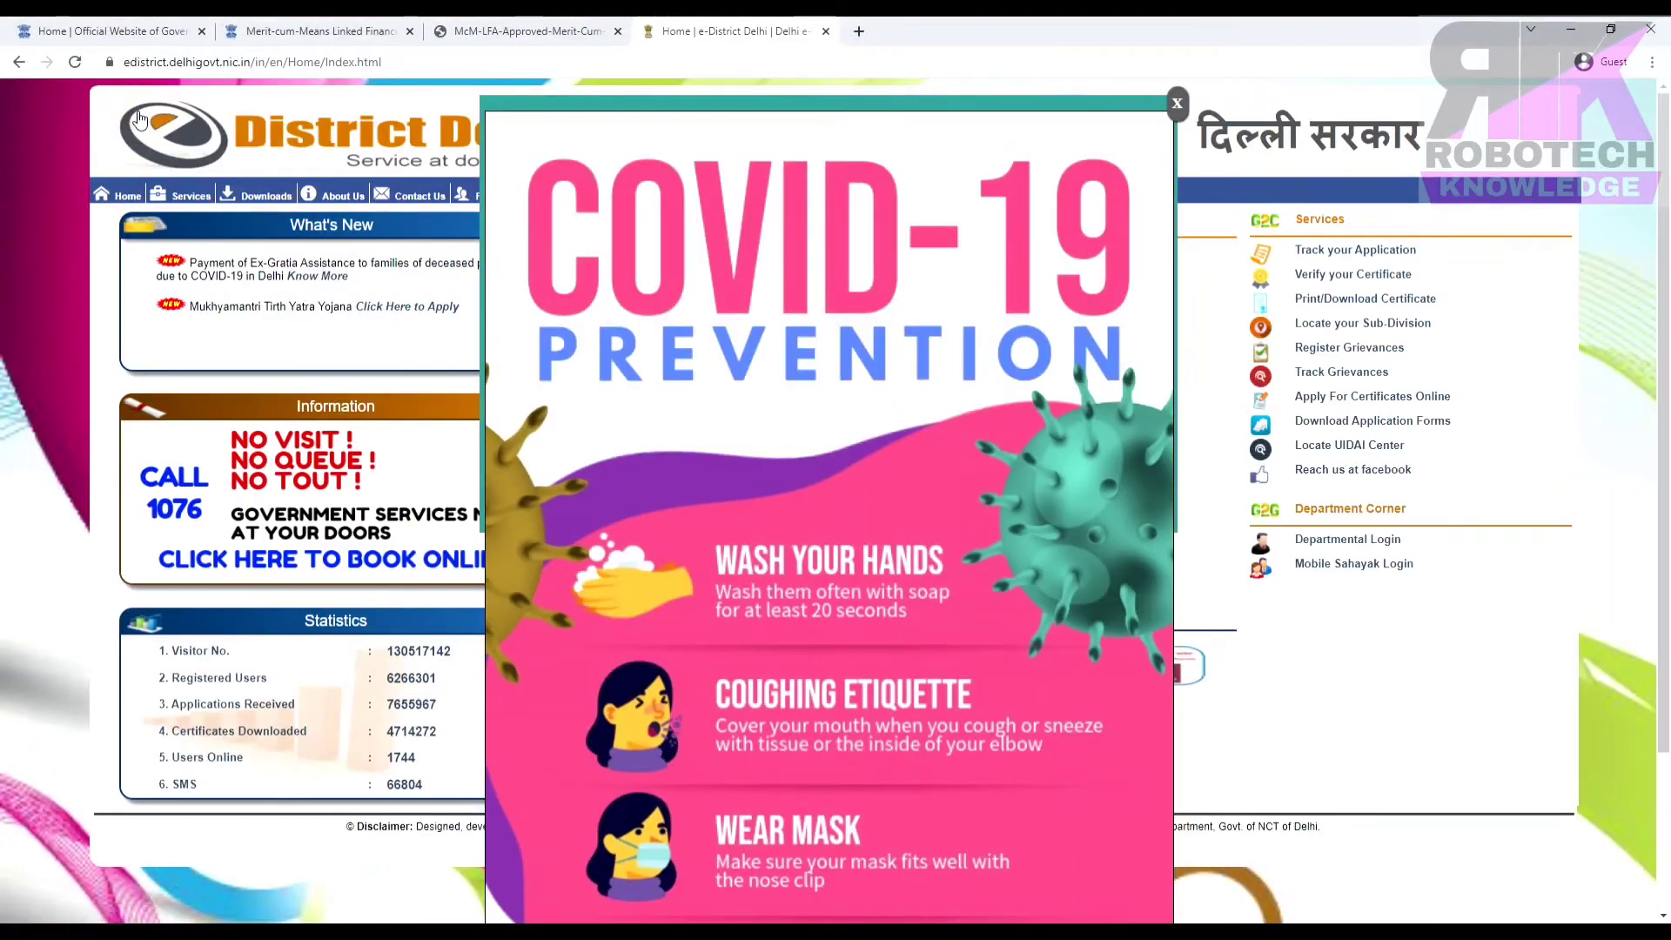
pyautogui.click(1177, 103)
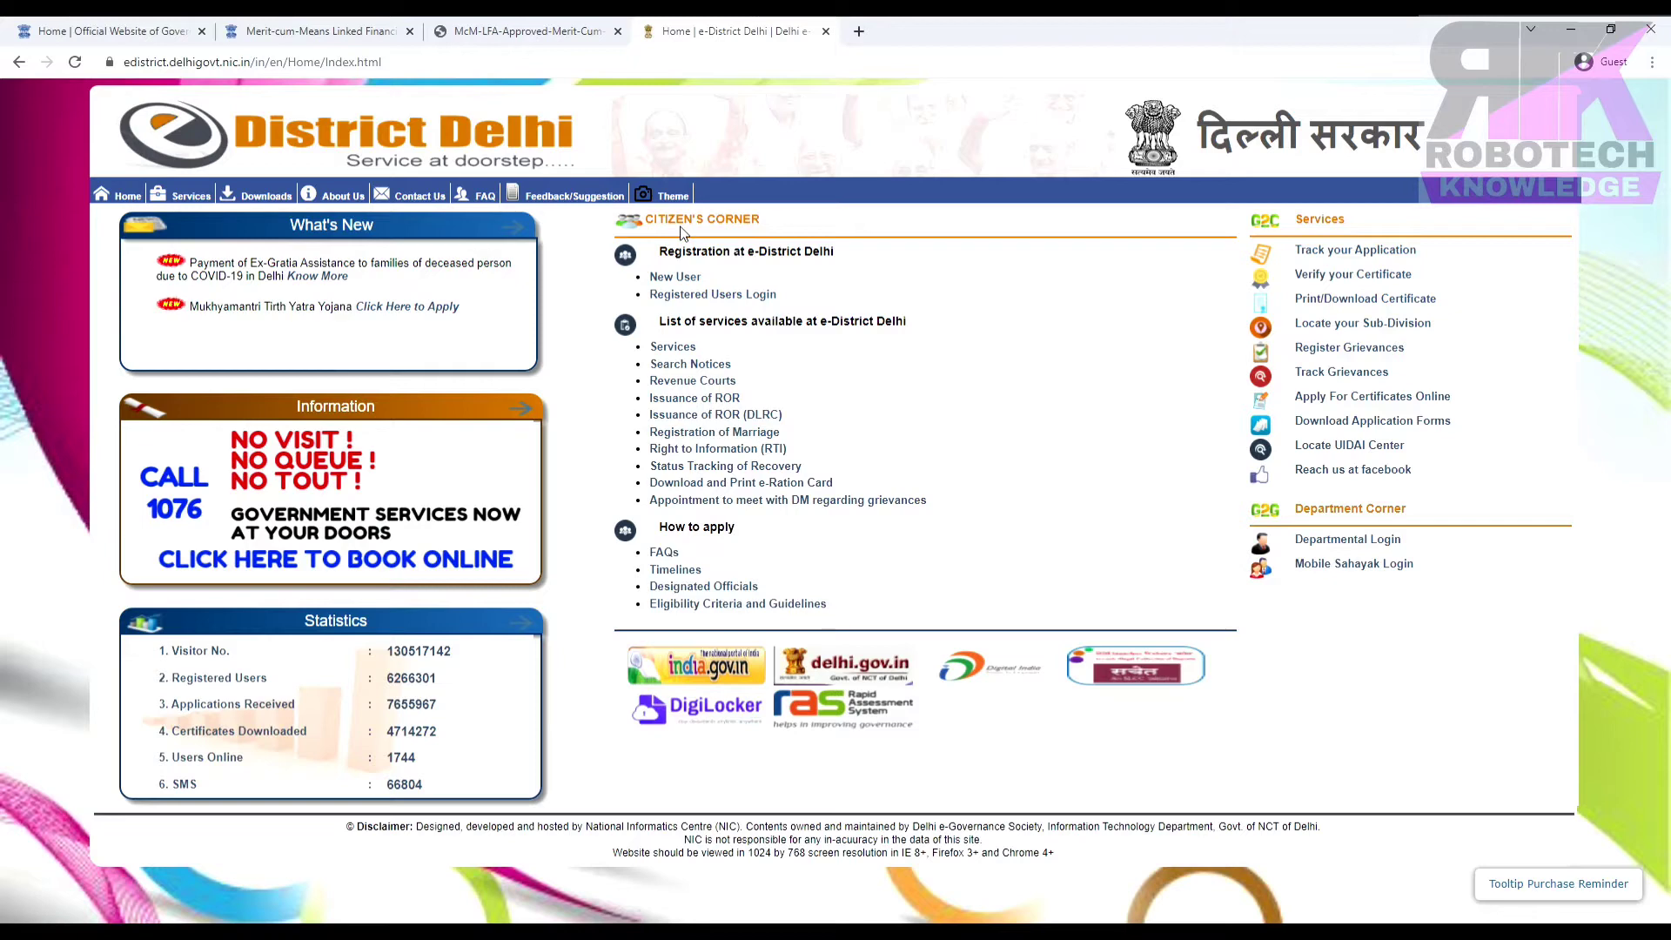
# Open the New User registration form, then return Home and close the popup again.
pyautogui.click(675, 277)
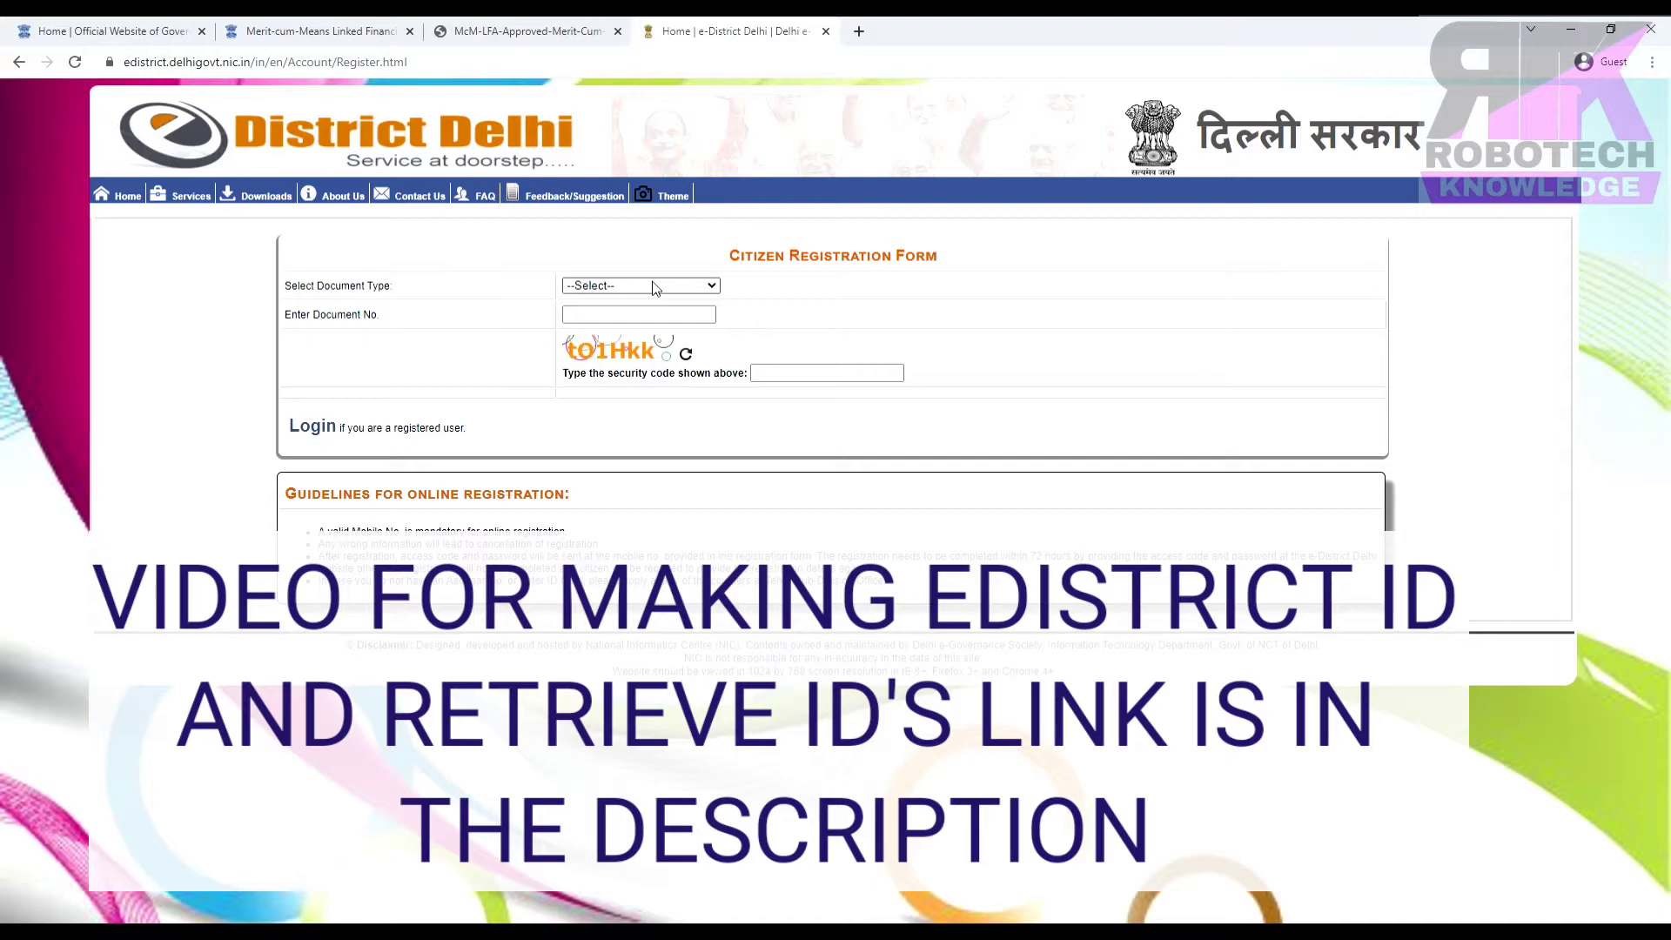
pyautogui.click(127, 195)
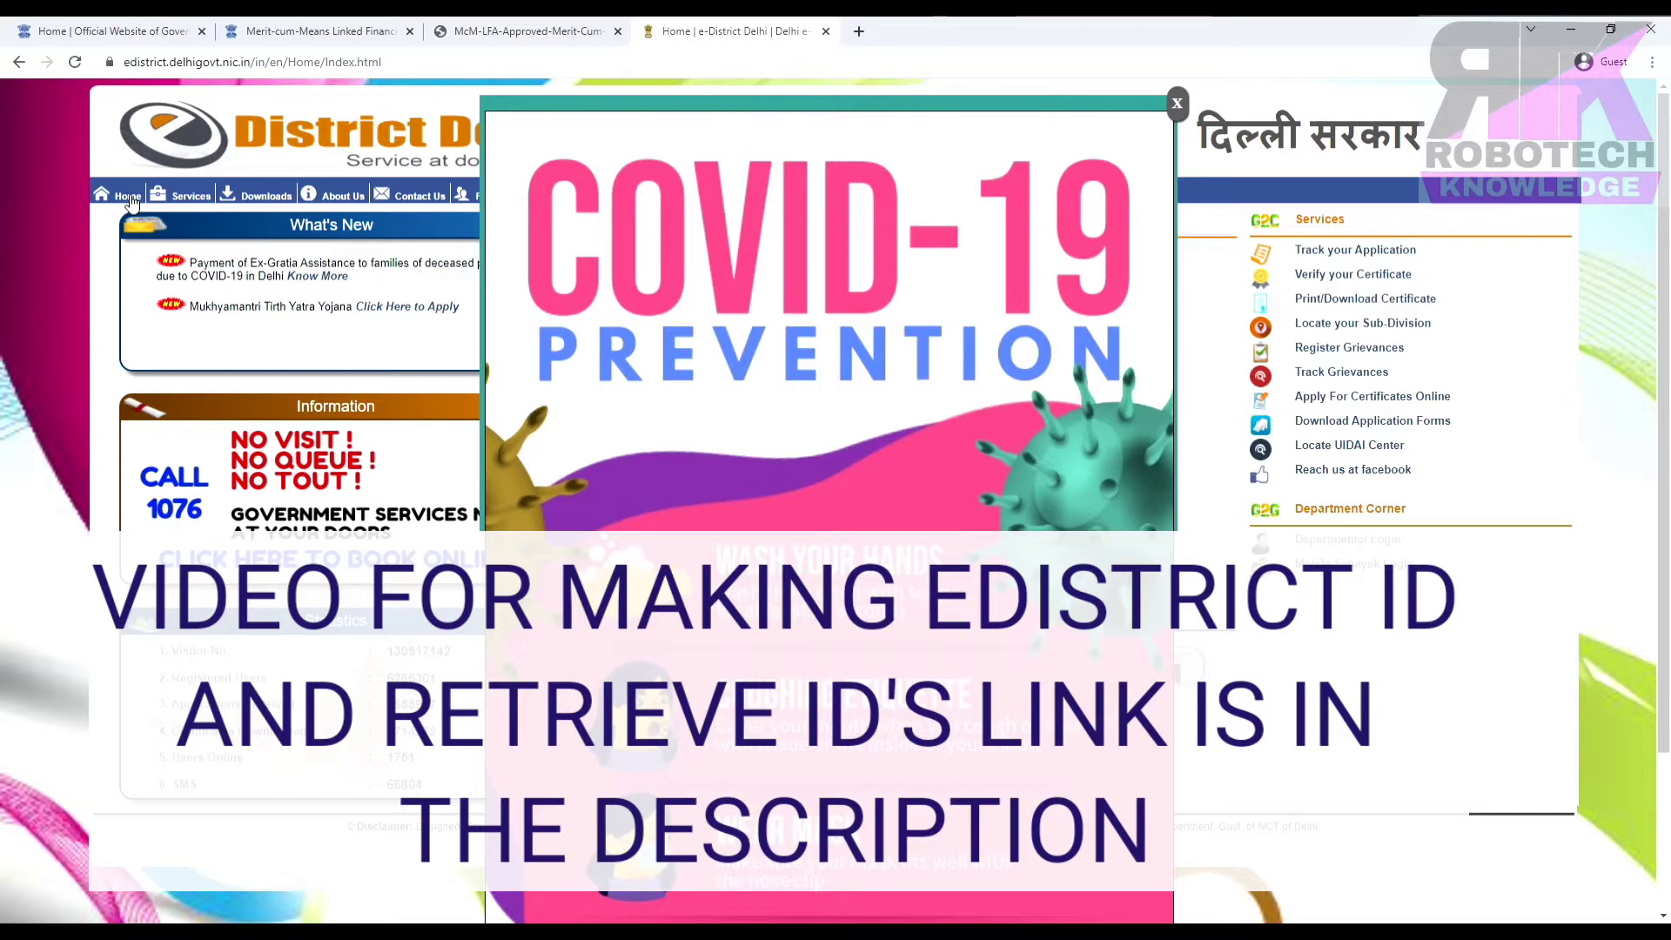
pyautogui.click(1175, 103)
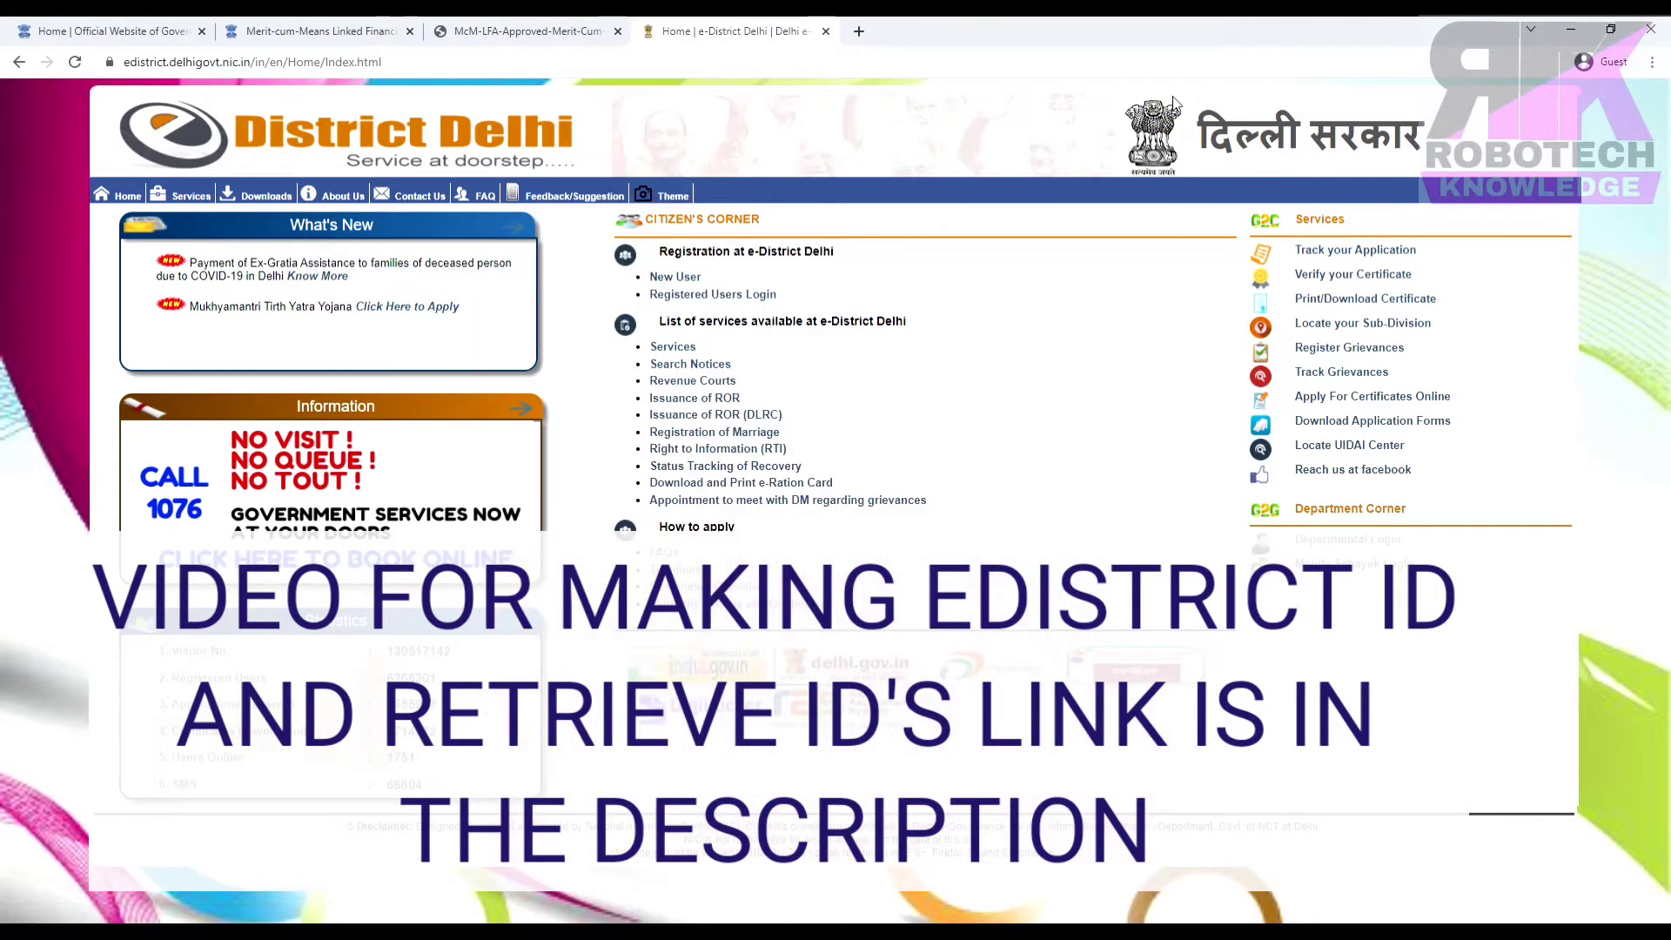
# Log in as a registered user with ID, password and captcha, then choose Apply Online > Apply for Services.
pyautogui.click(738, 297)
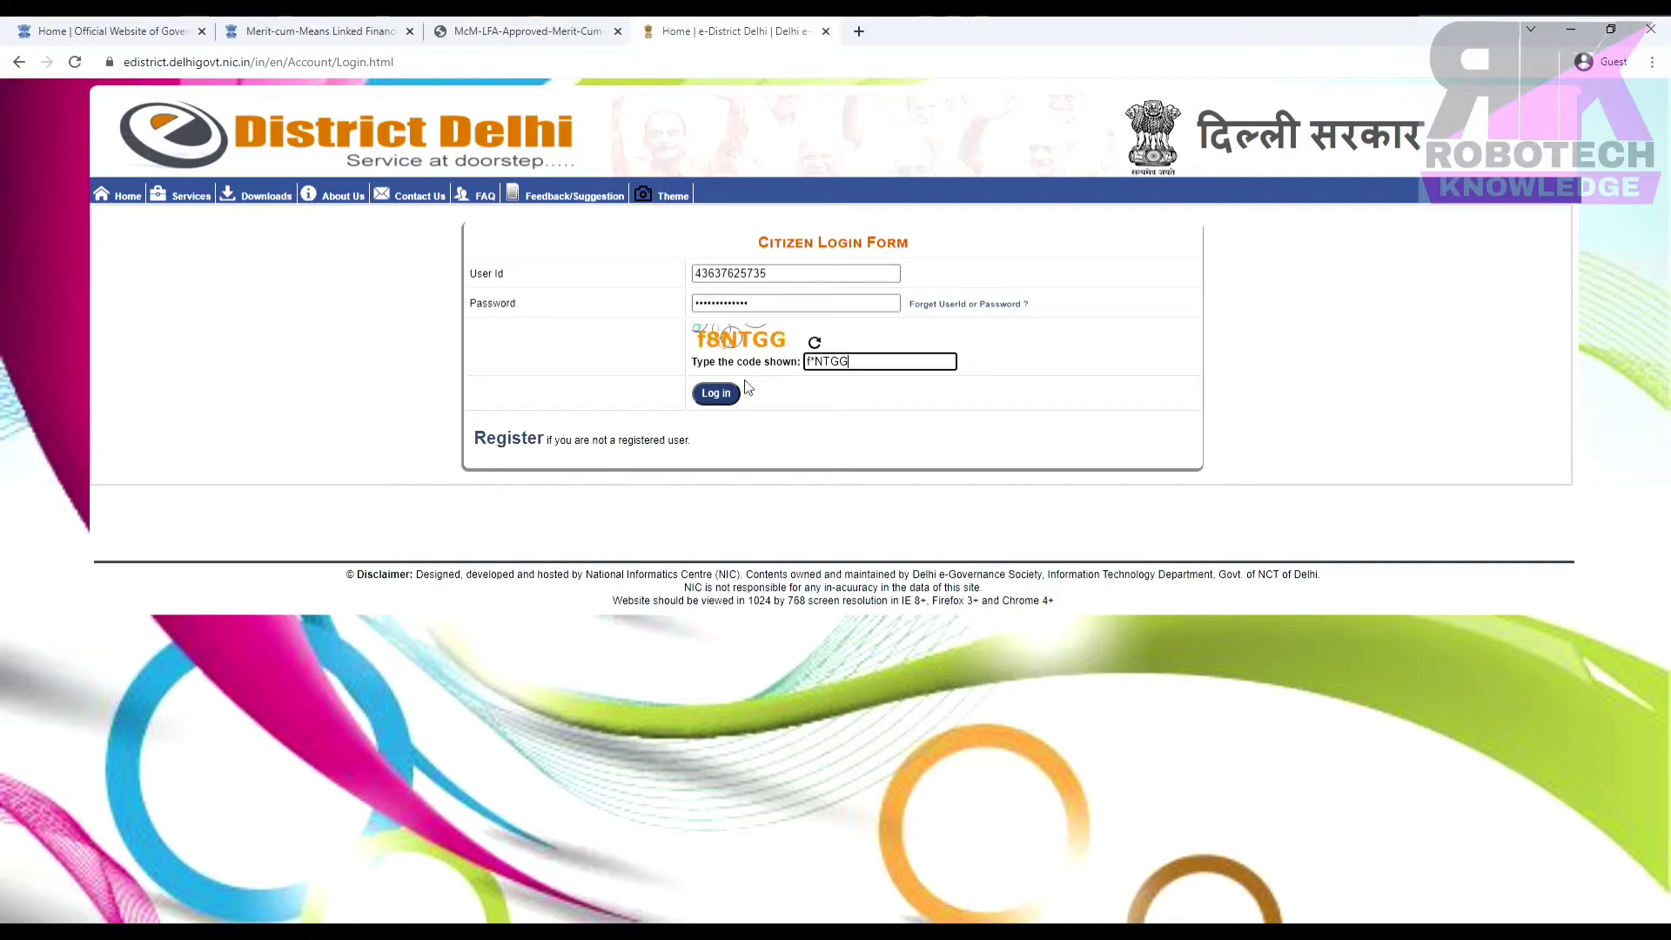
pyautogui.click(726, 397)
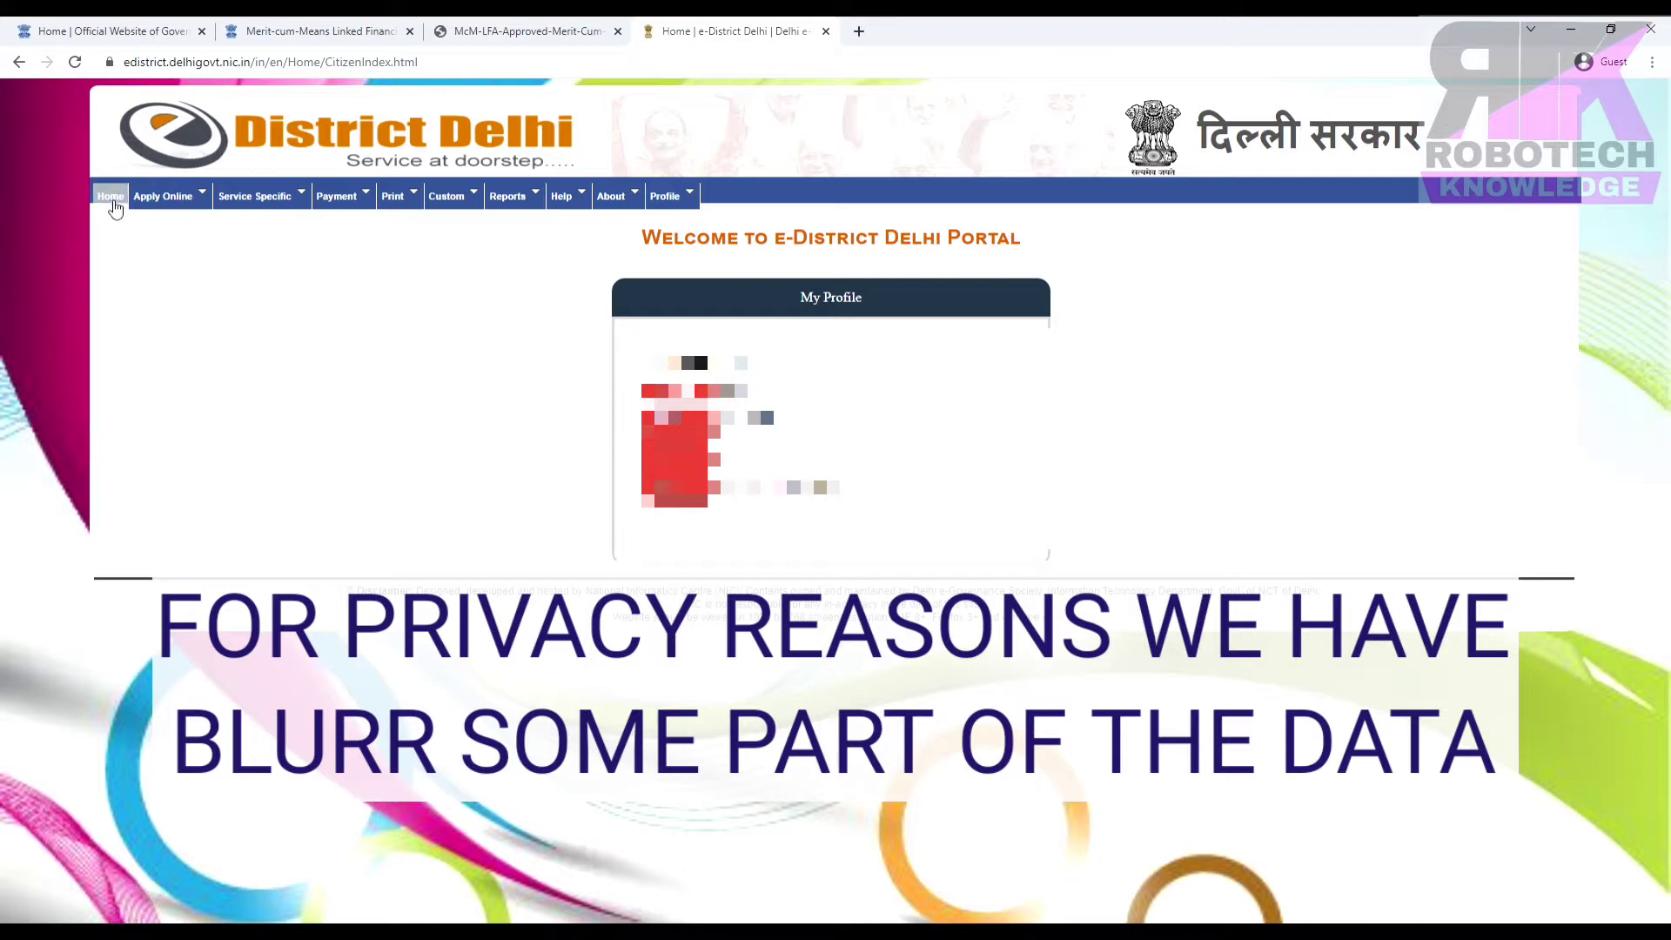
pyautogui.click(162, 197)
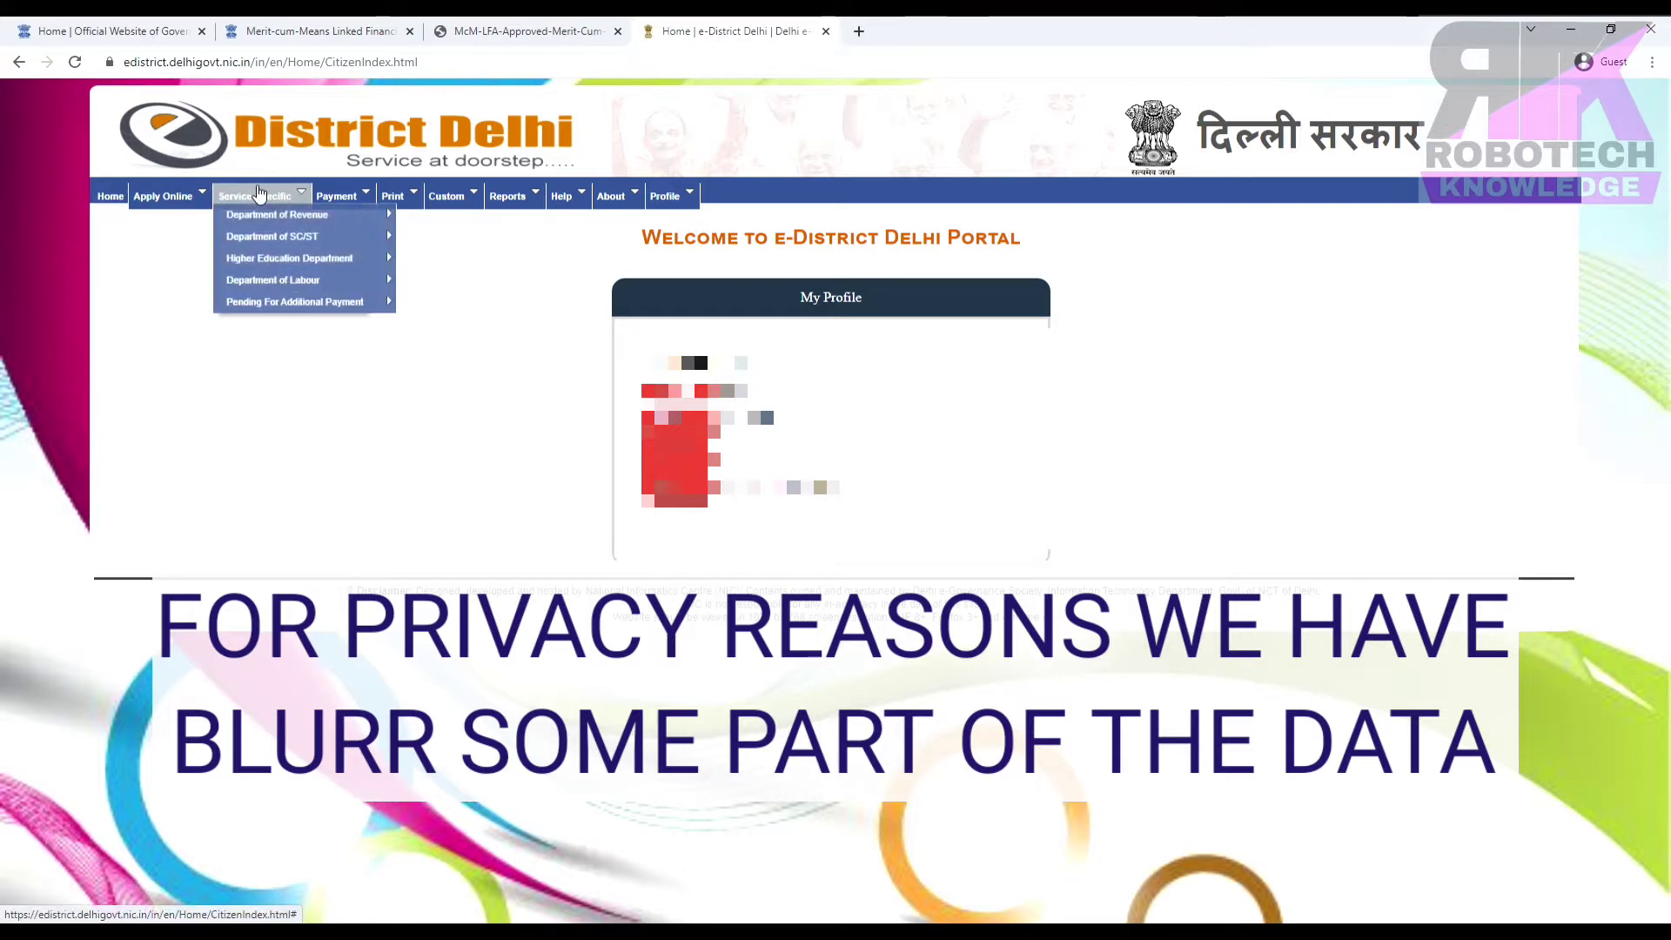
pyautogui.moveTo(433, 200)
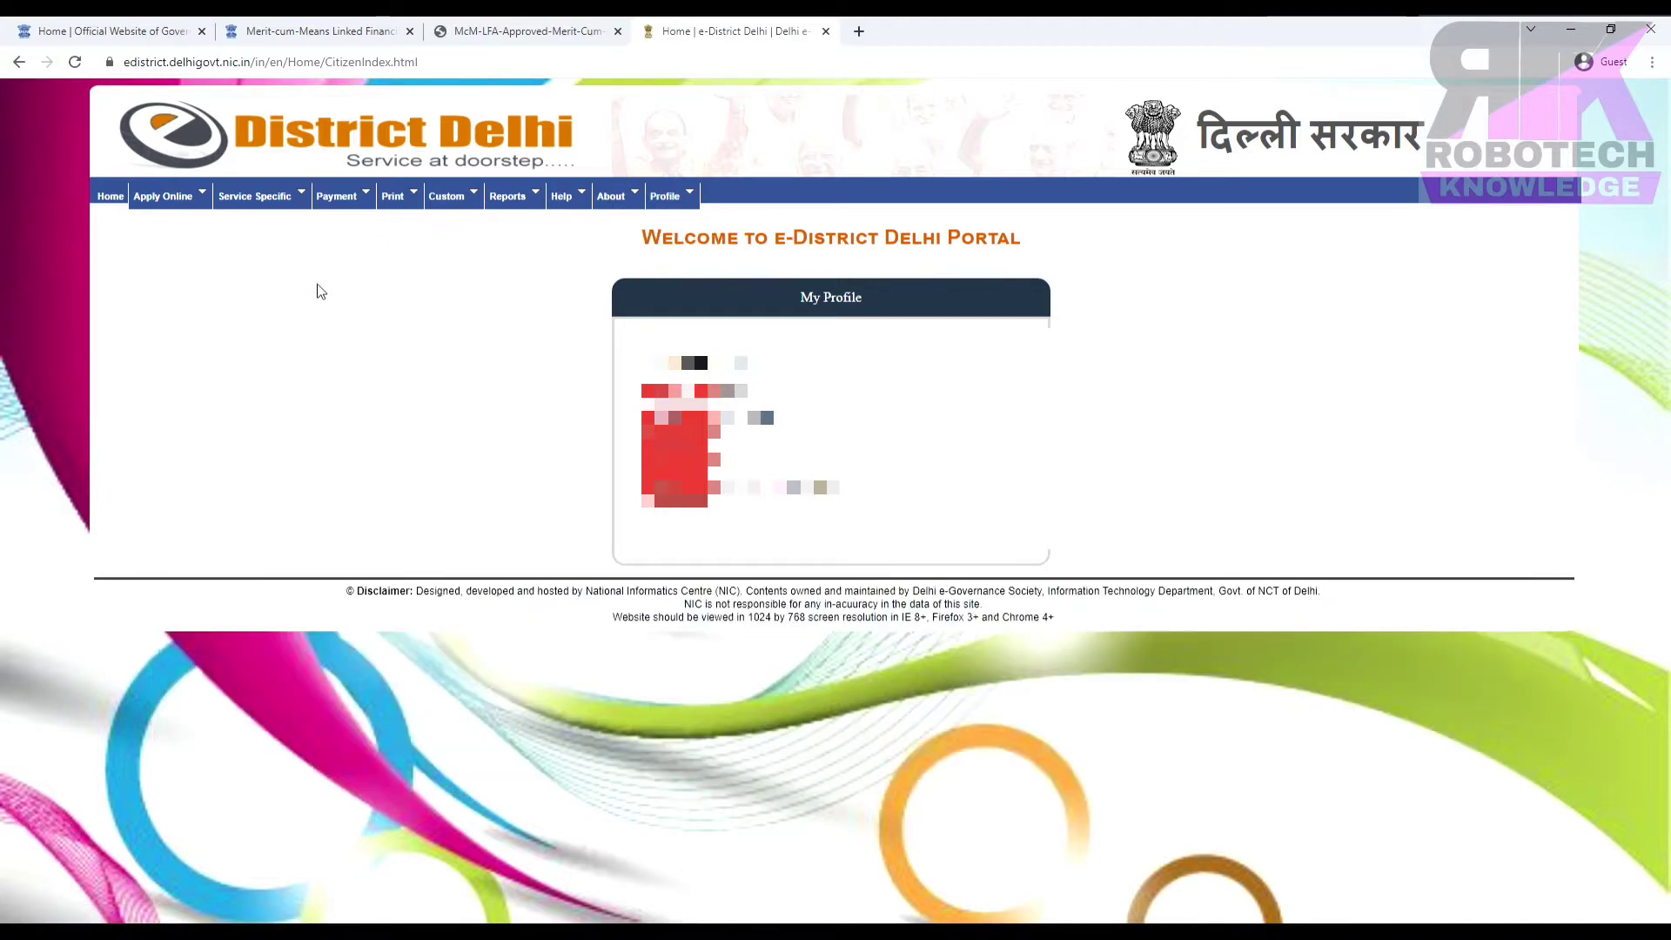
pyautogui.moveTo(149, 207)
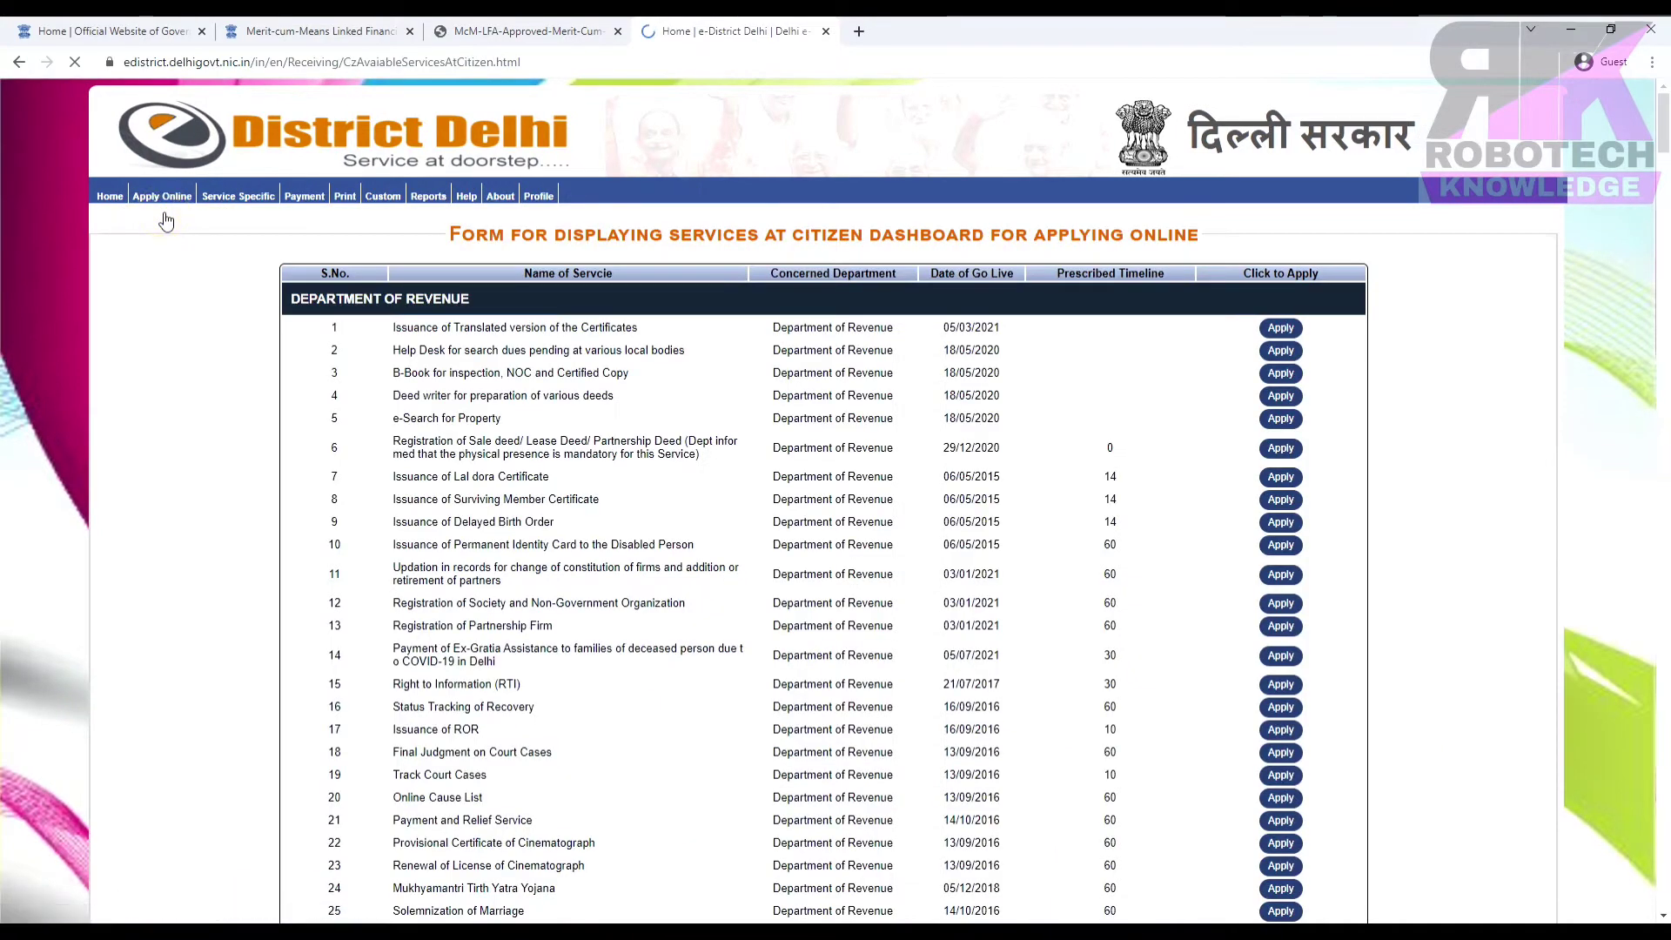
# Scroll the services list to item 76, the Merit-cum-Means scheme under Higher Education.
pyautogui.scroll(-8, 797, 444)
pyautogui.scroll(-10, 798, 444)
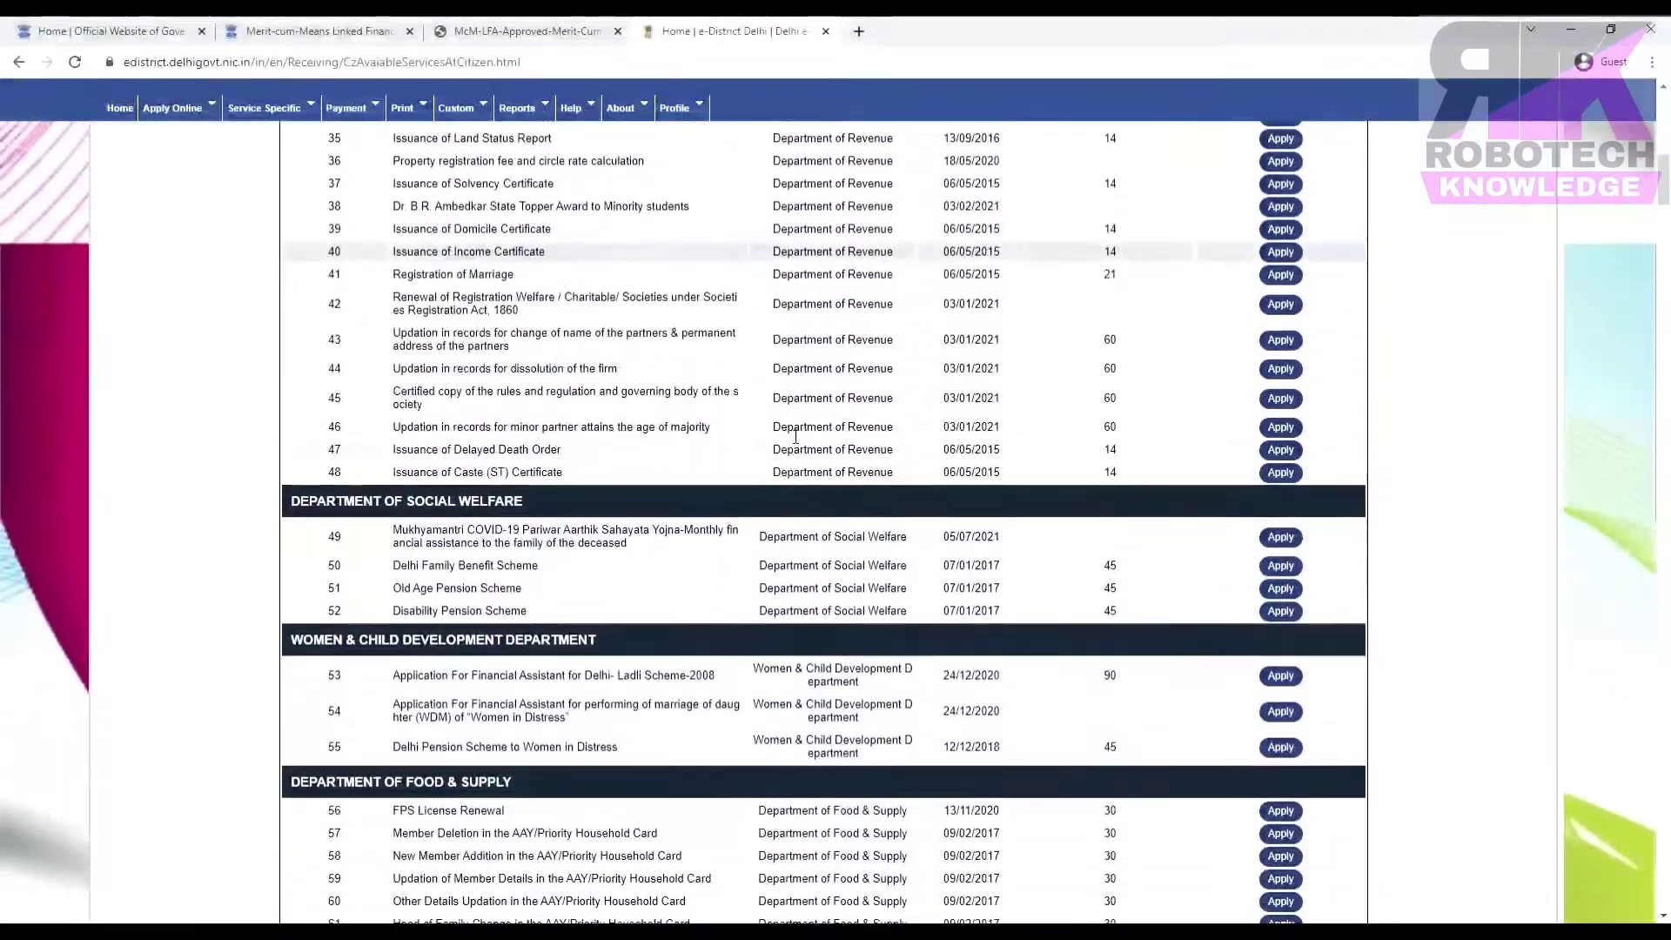
pyautogui.scroll(-4, 797, 444)
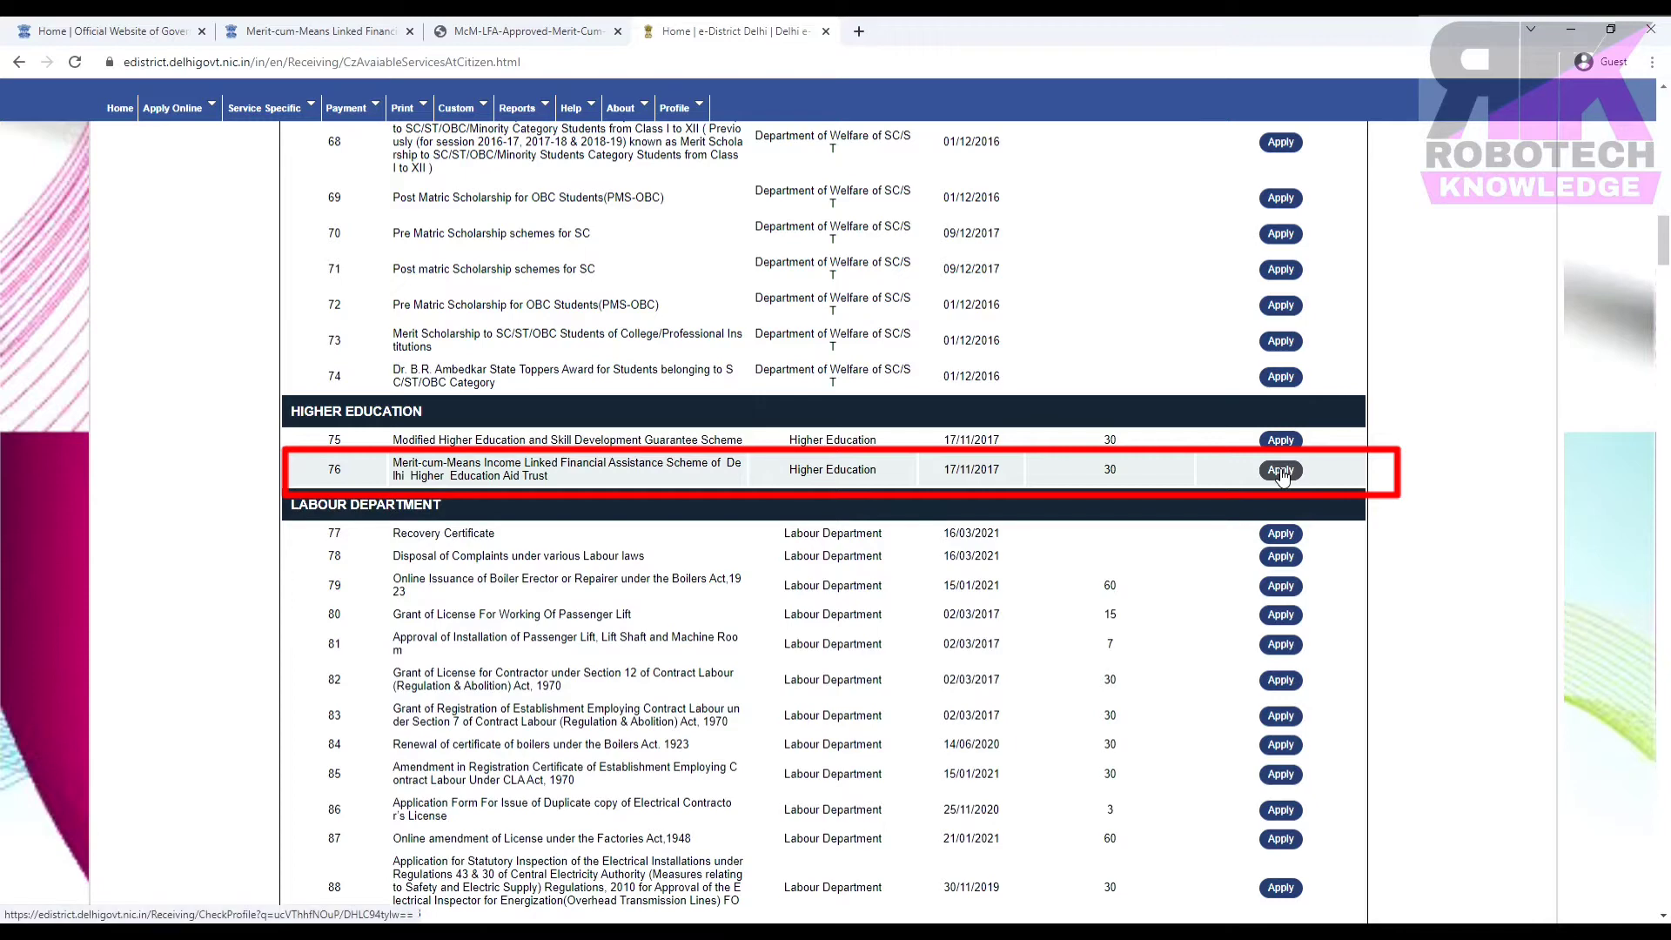
# Apply for the Merit-cum-Means scheme on row 76 to bring up its Basic/Personal Details Form.
pyautogui.click(1280, 471)
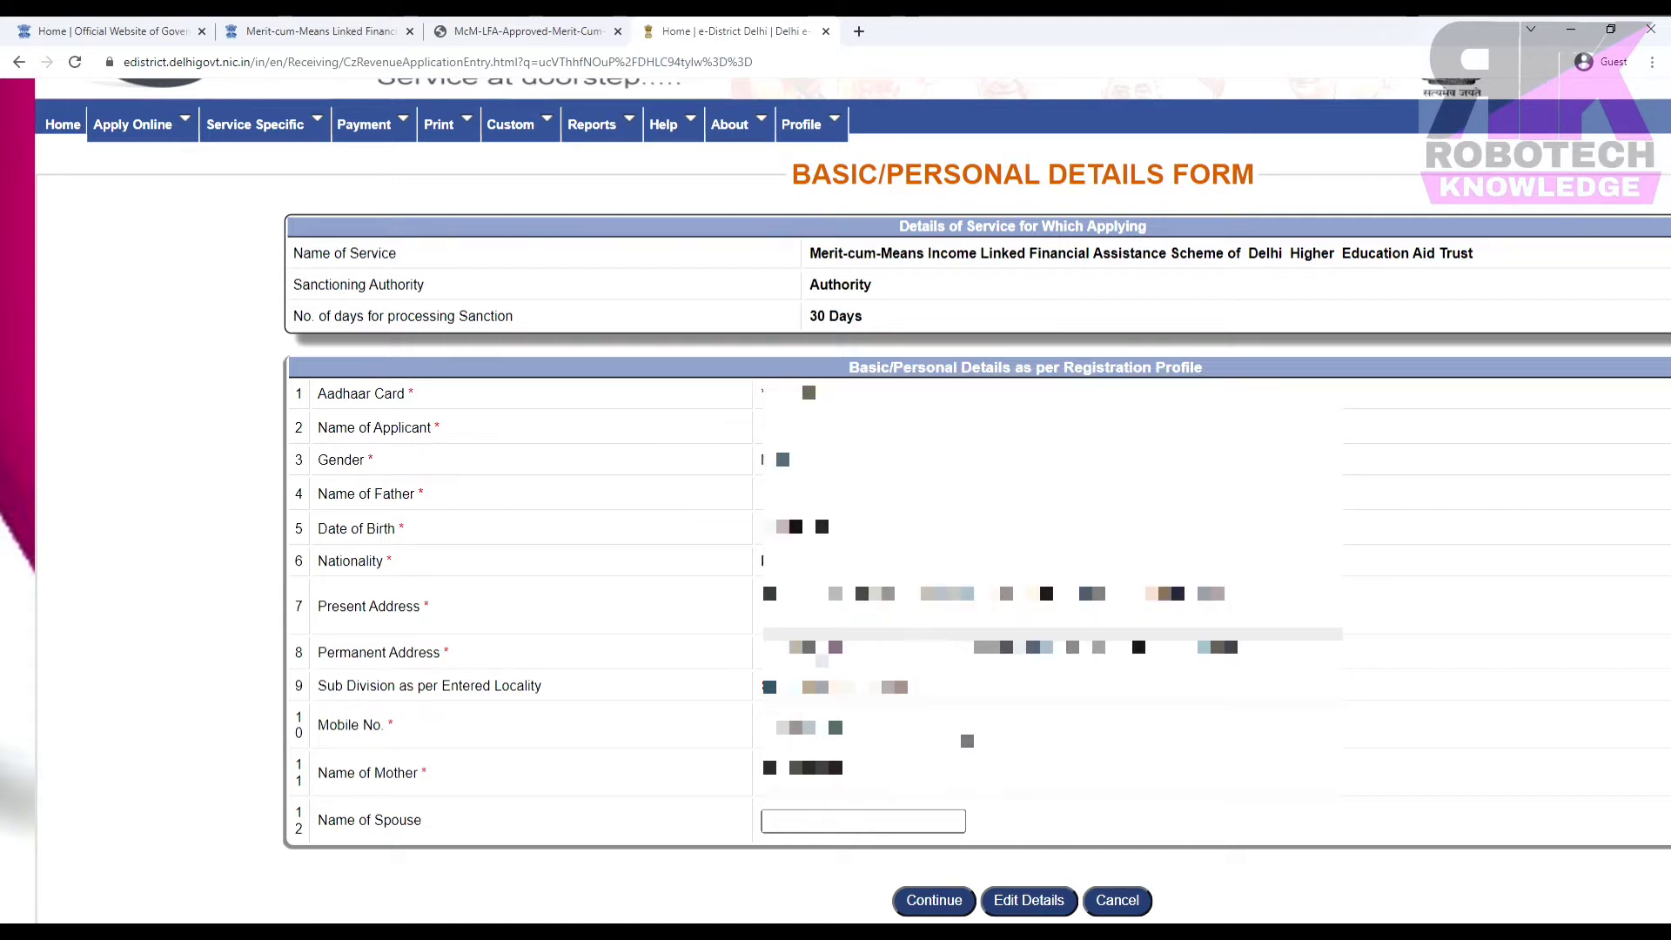
# Continue past the prefilled personal details to the Merit-cum-Means scheme application form.
pyautogui.click(934, 902)
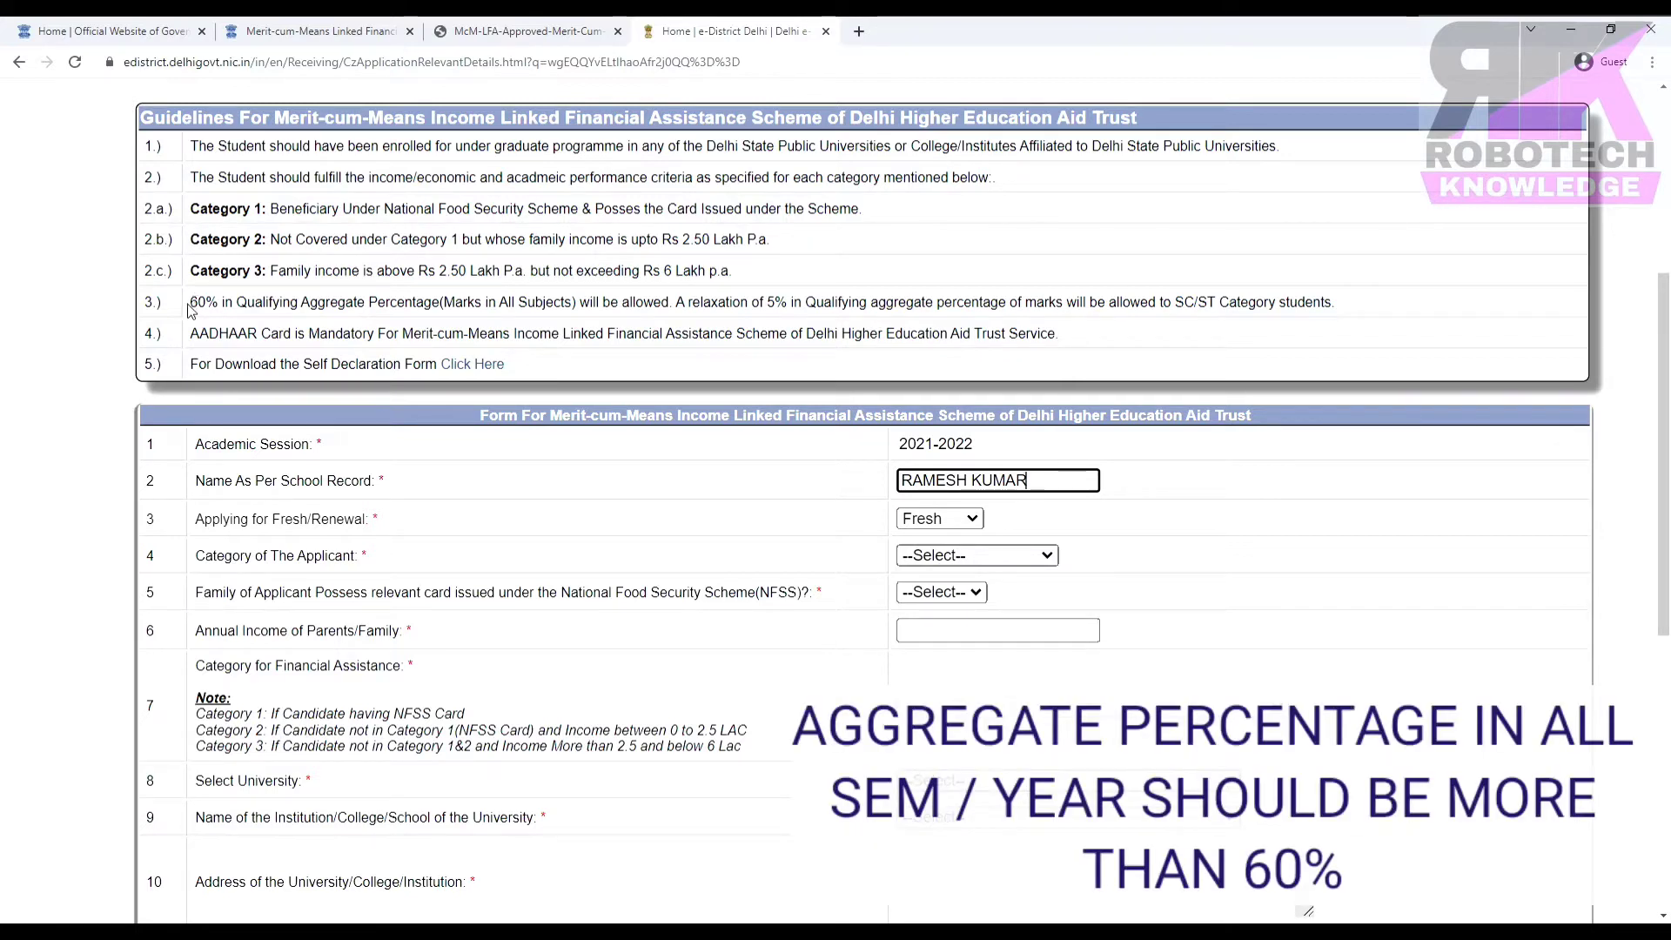
pyautogui.moveTo(192, 305); pyautogui.dragTo(432, 322)
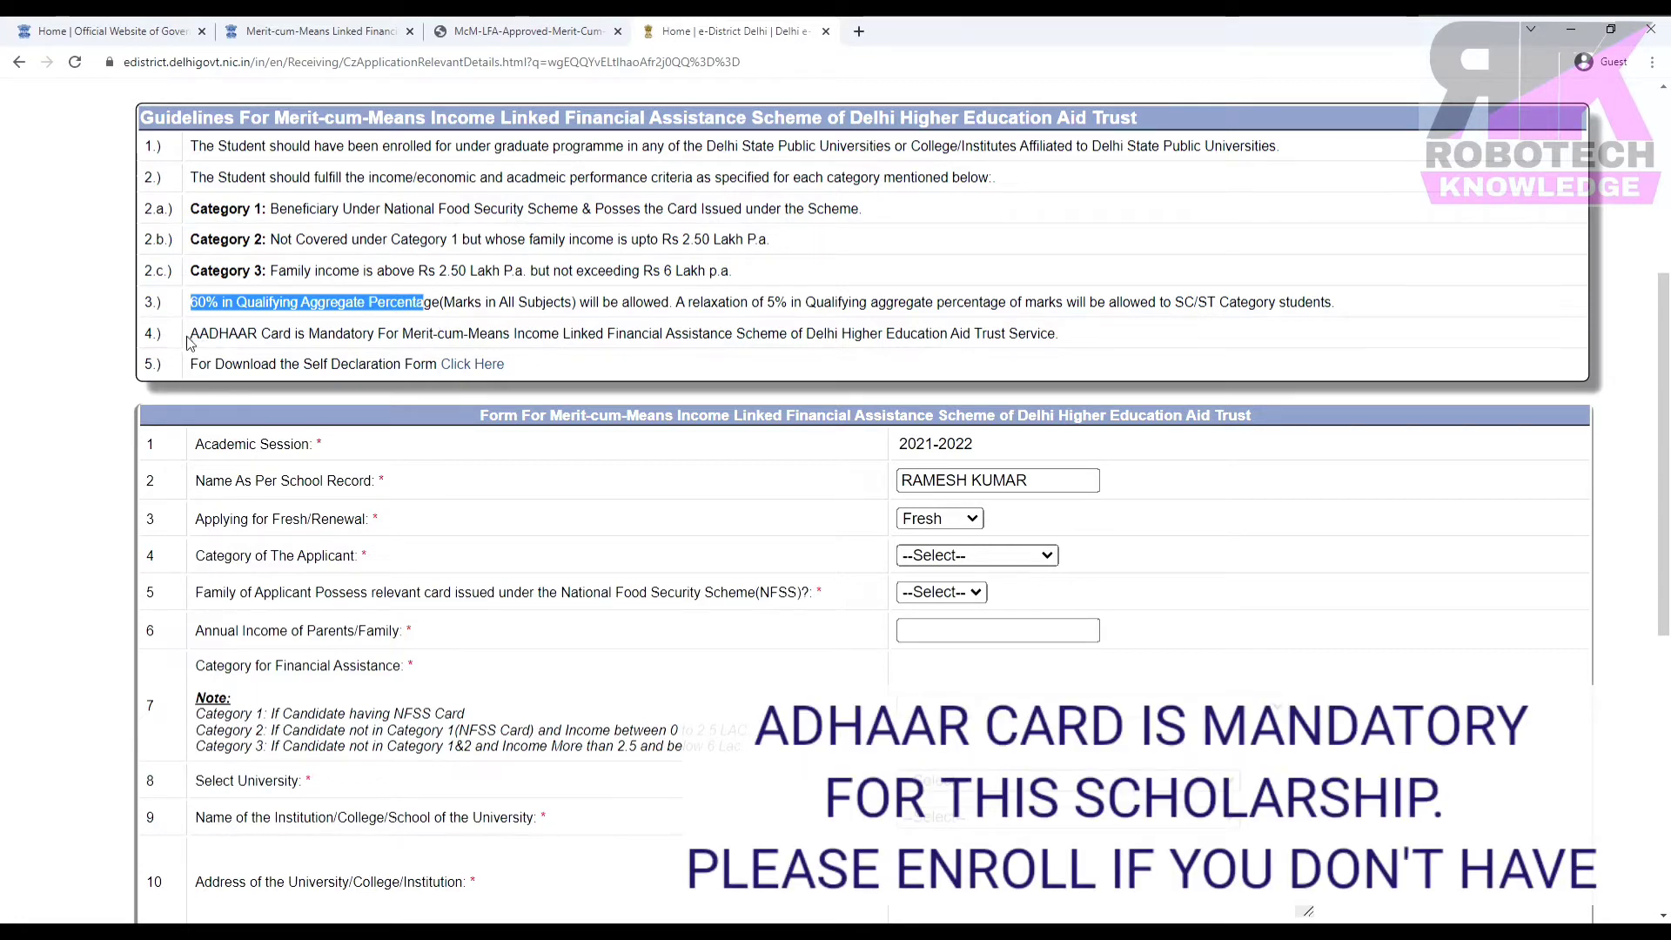
pyautogui.moveTo(191, 334); pyautogui.dragTo(294, 330)
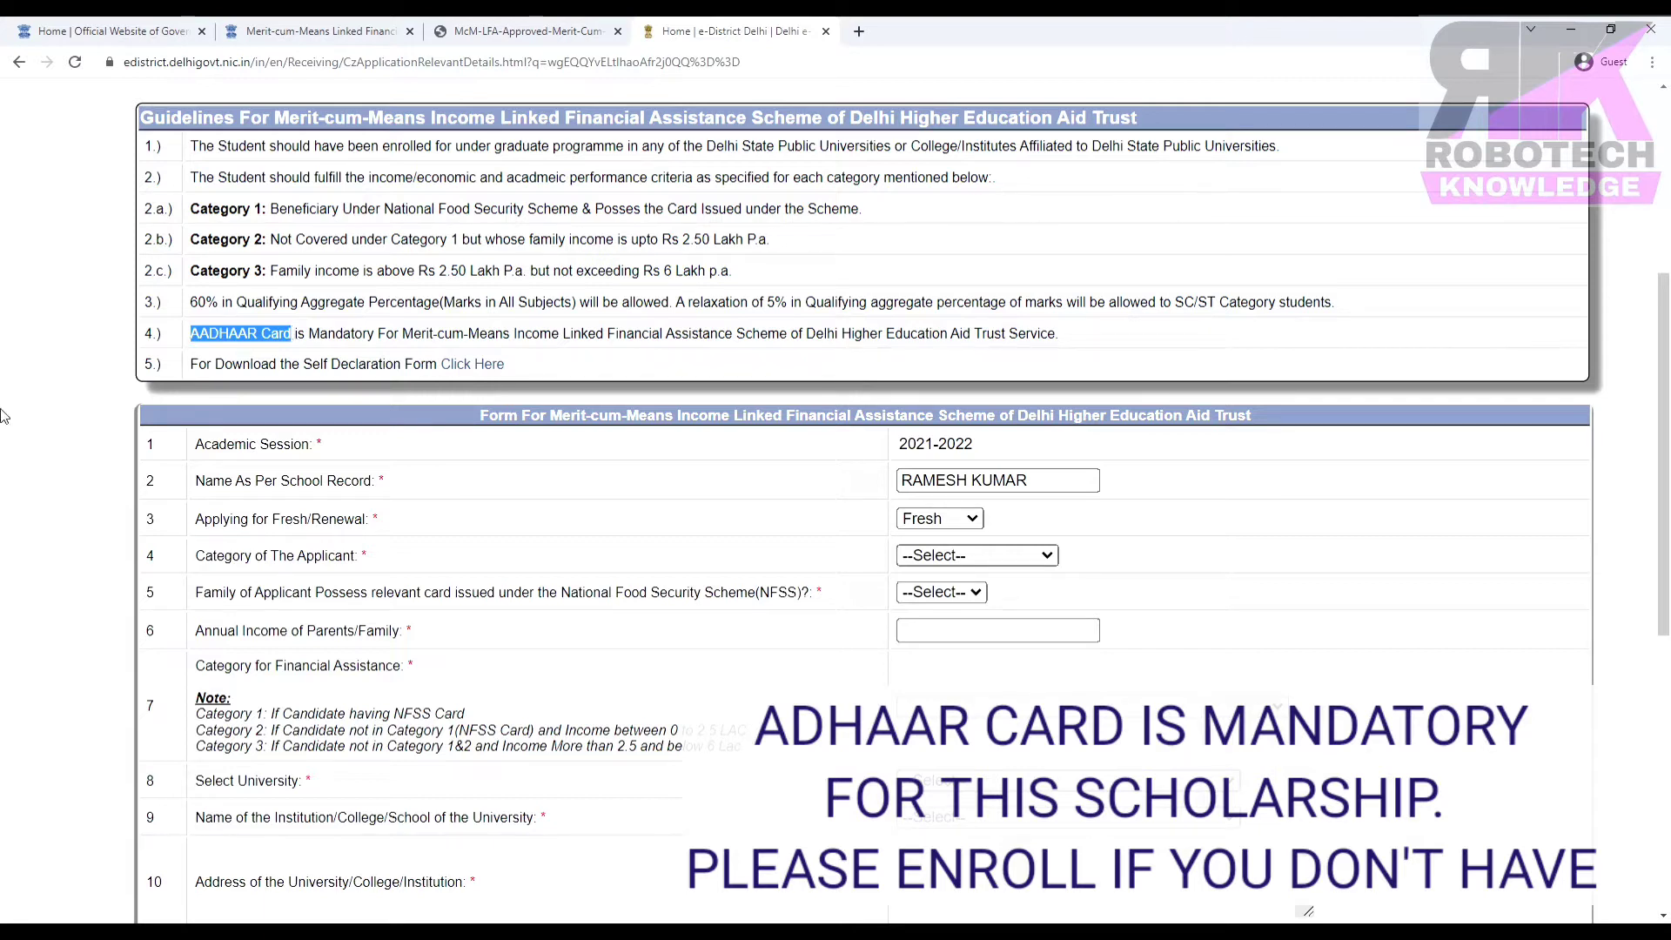
pyautogui.moveTo(193, 365); pyautogui.dragTo(438, 383)
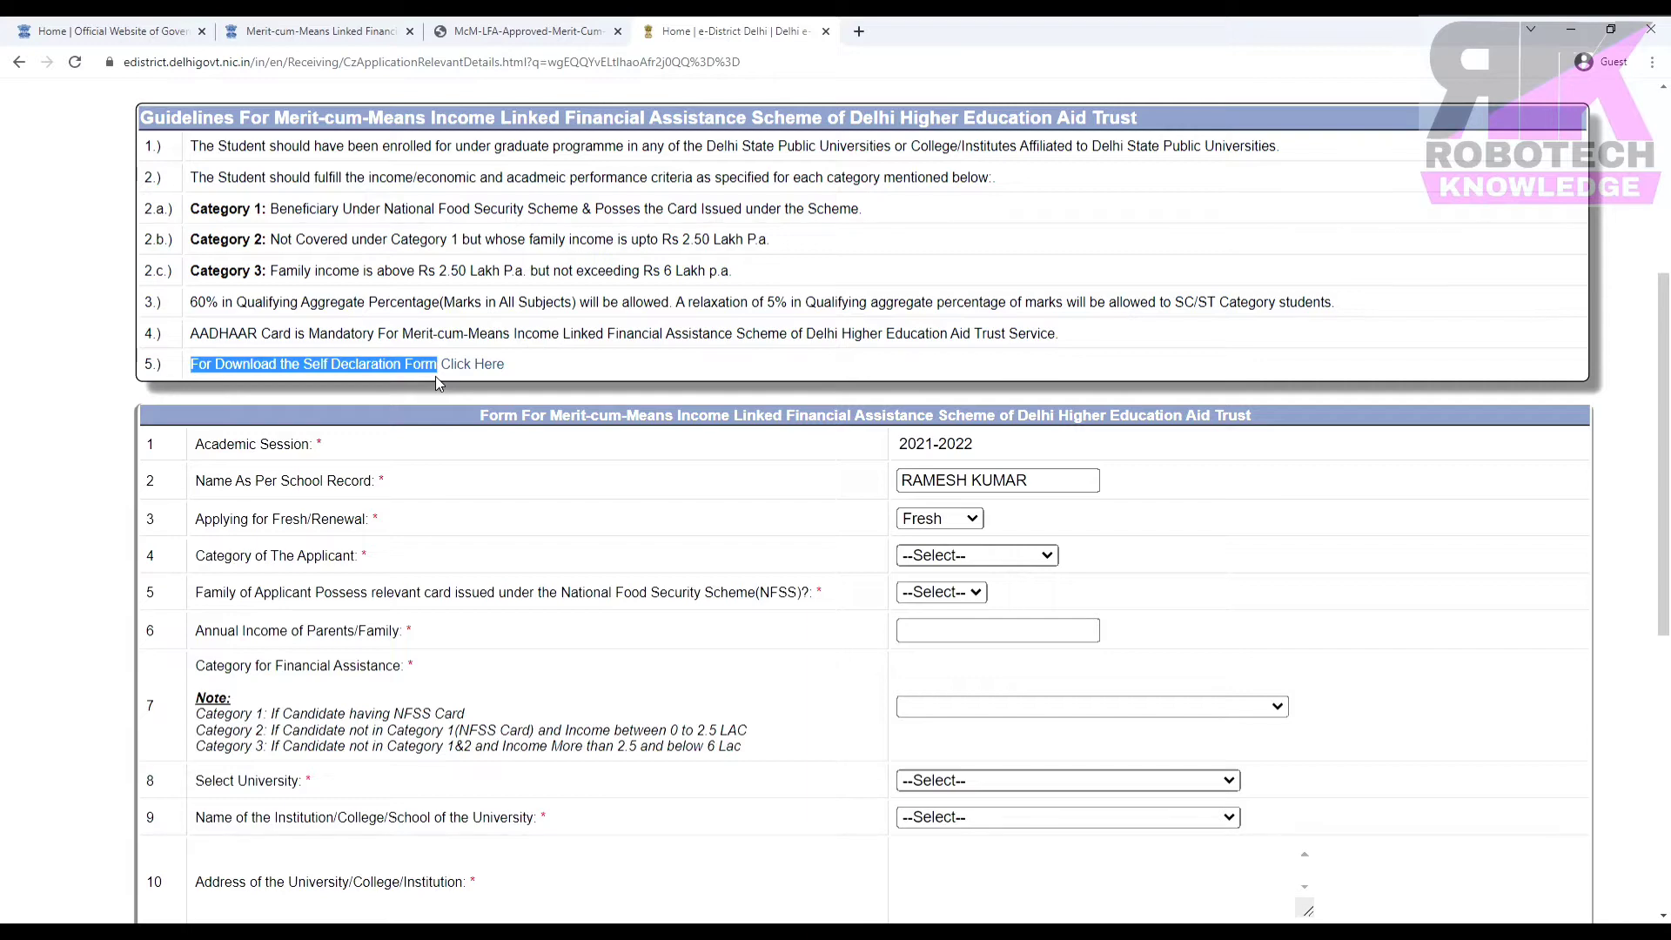
# Keep the application as Fresh, choose General as applicant category, and answer Yes for NFSS card.
pyautogui.scroll(-3, 435, 376)
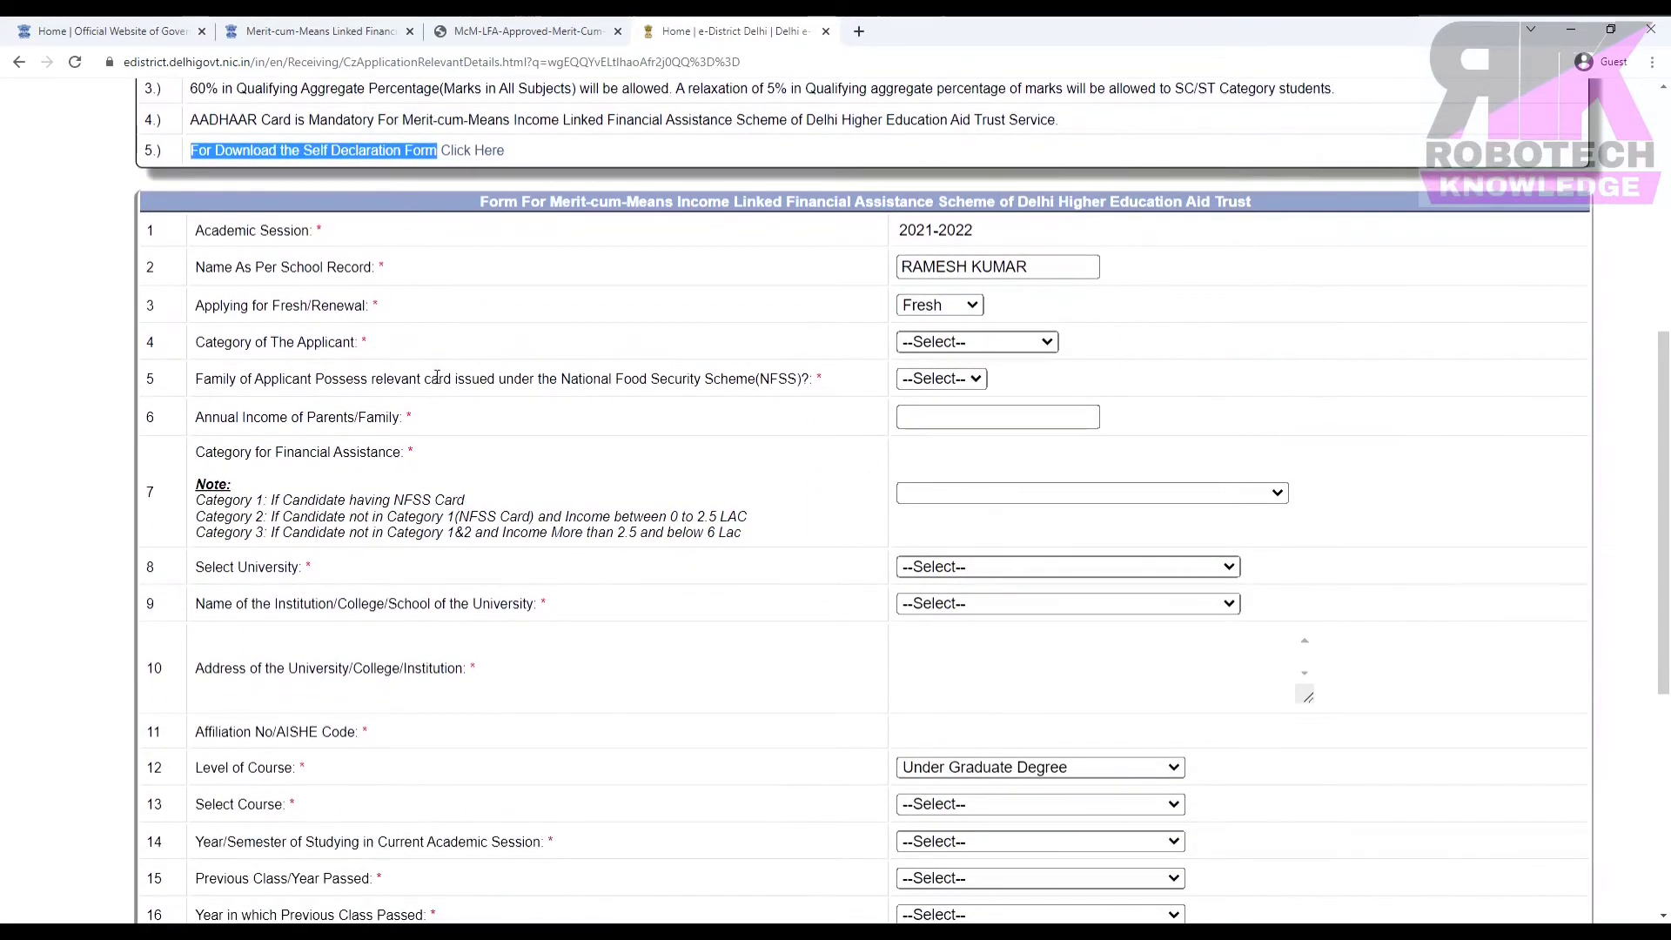
pyautogui.scroll(-1, 437, 376)
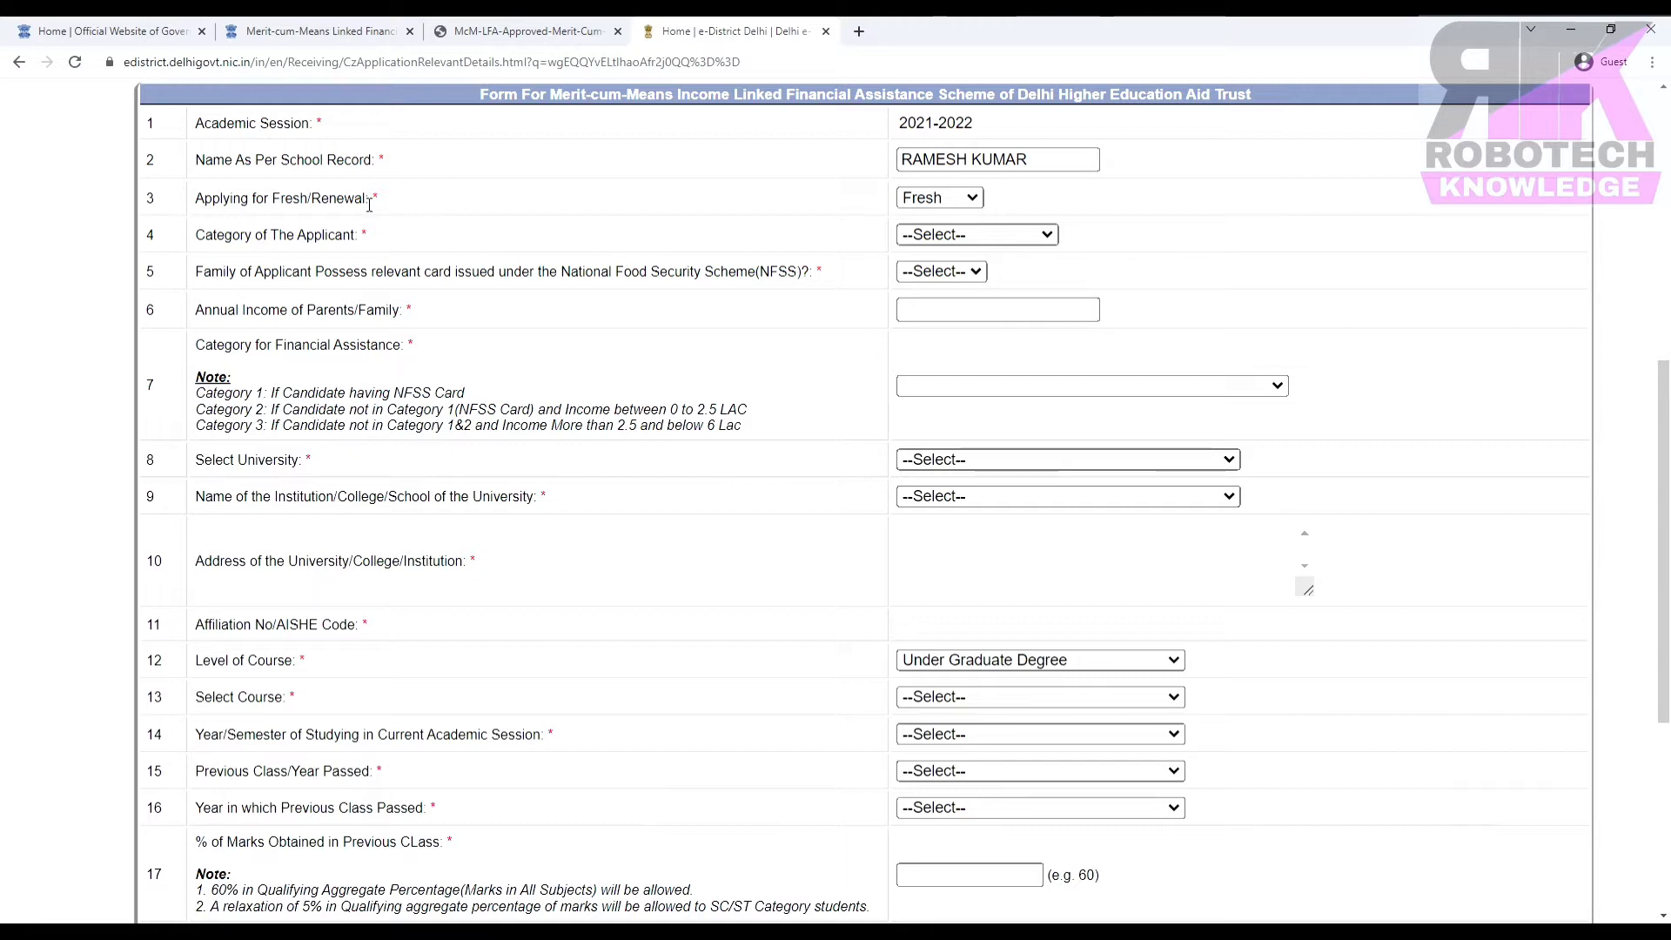
pyautogui.click(933, 199)
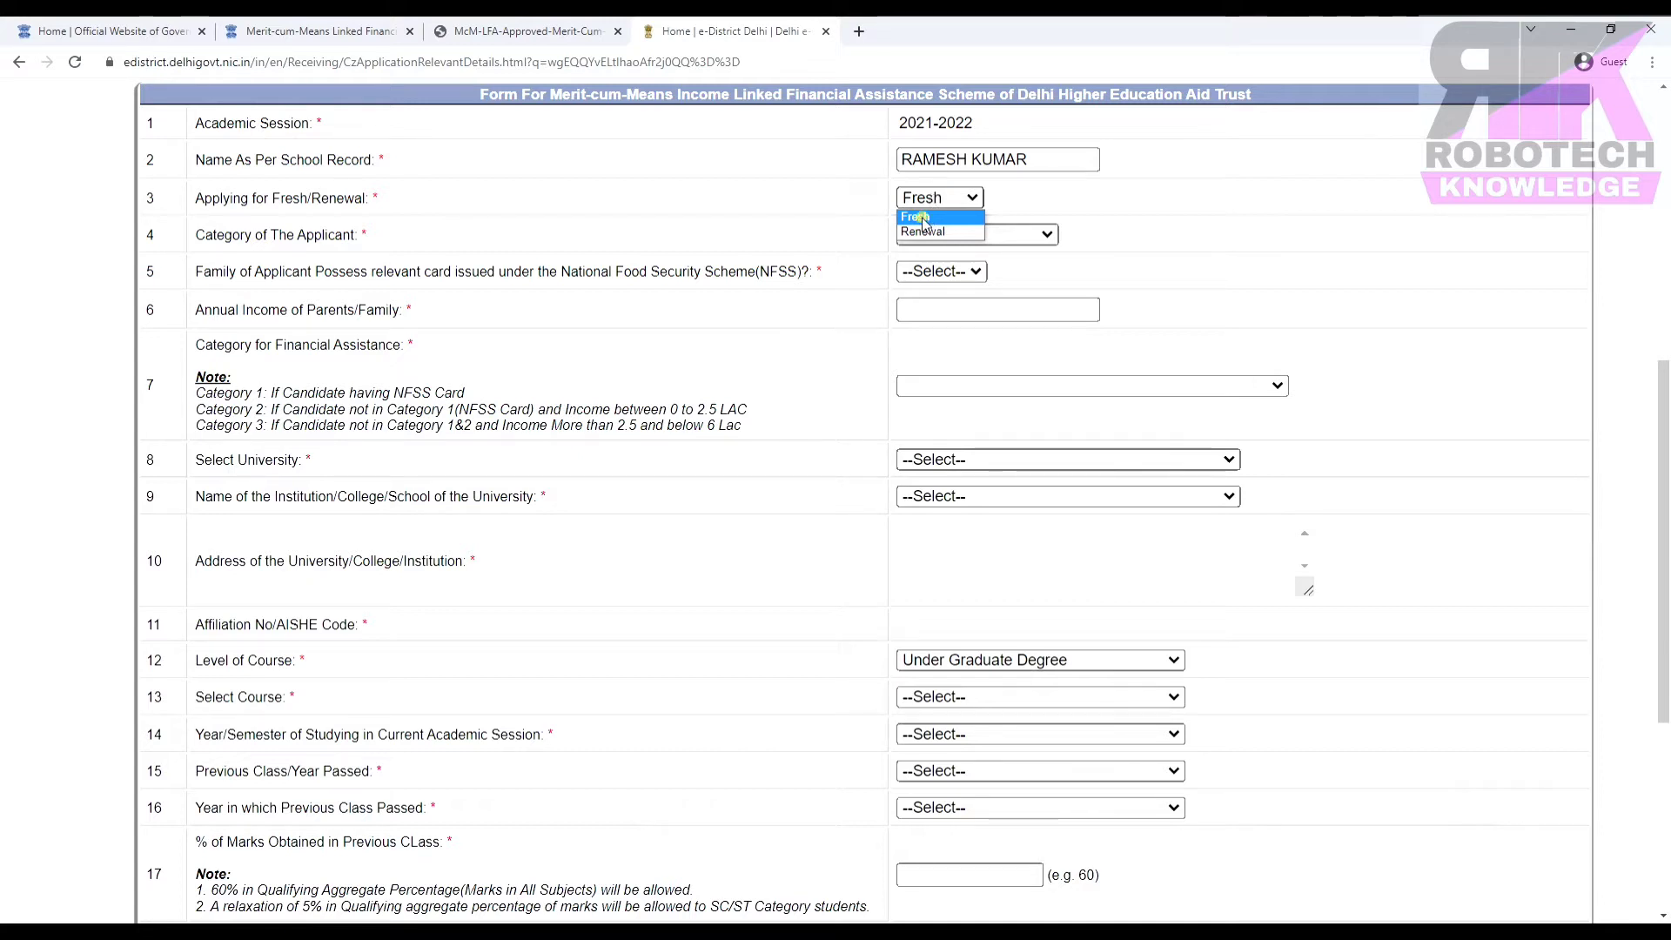
pyautogui.click(923, 221)
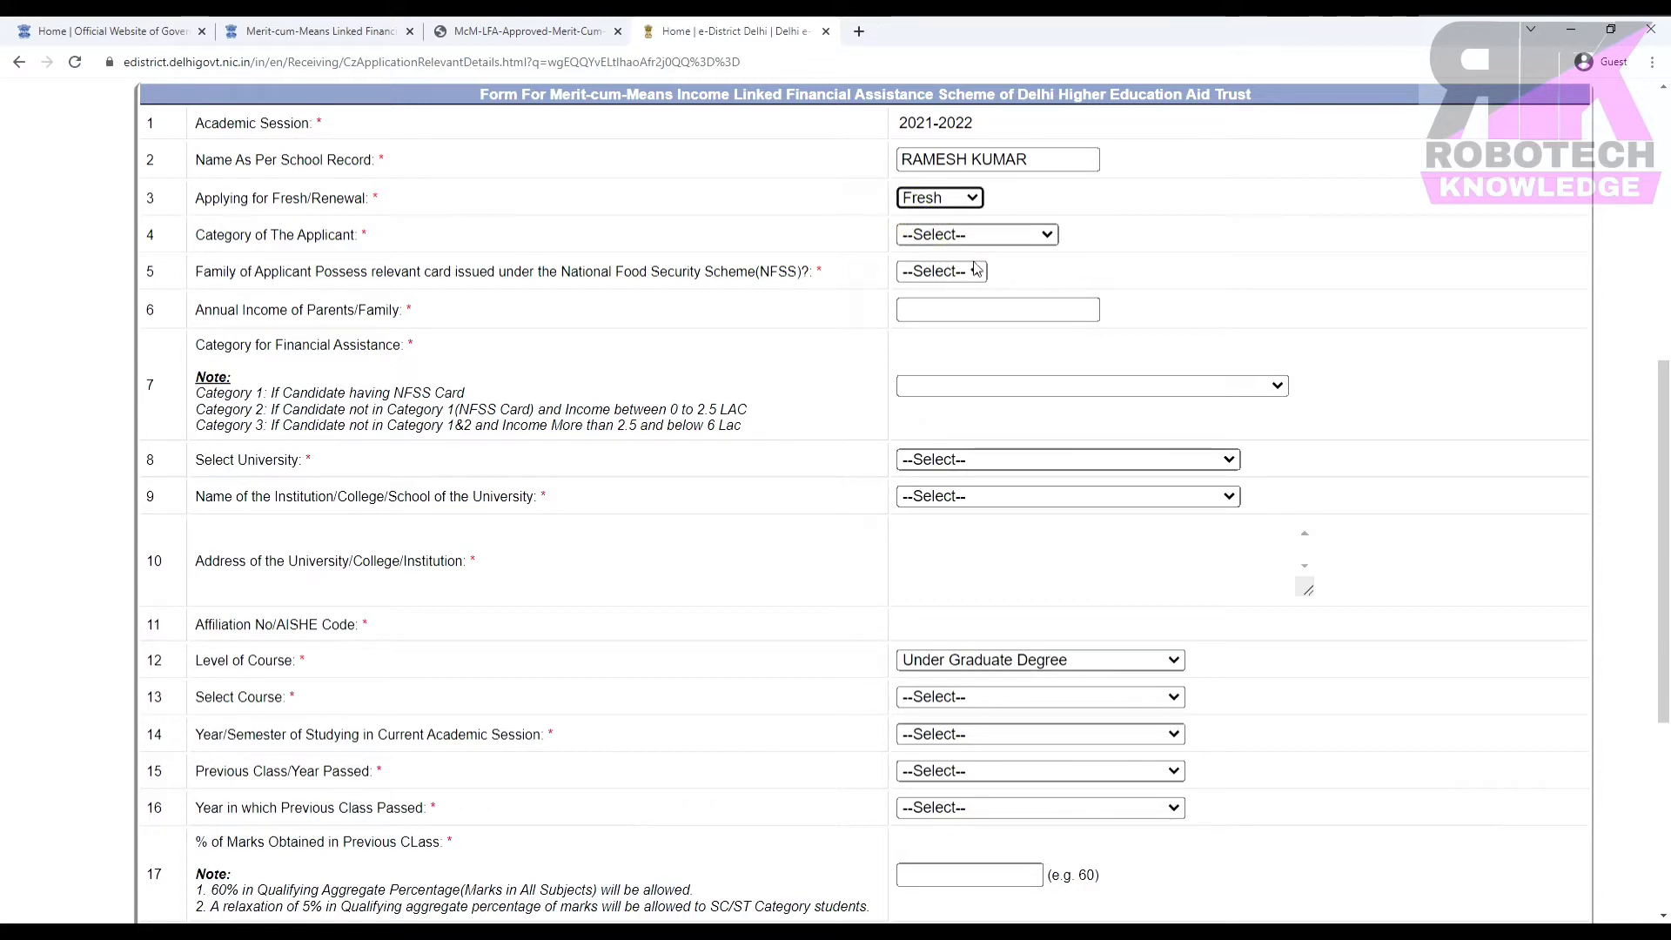
pyautogui.click(976, 234)
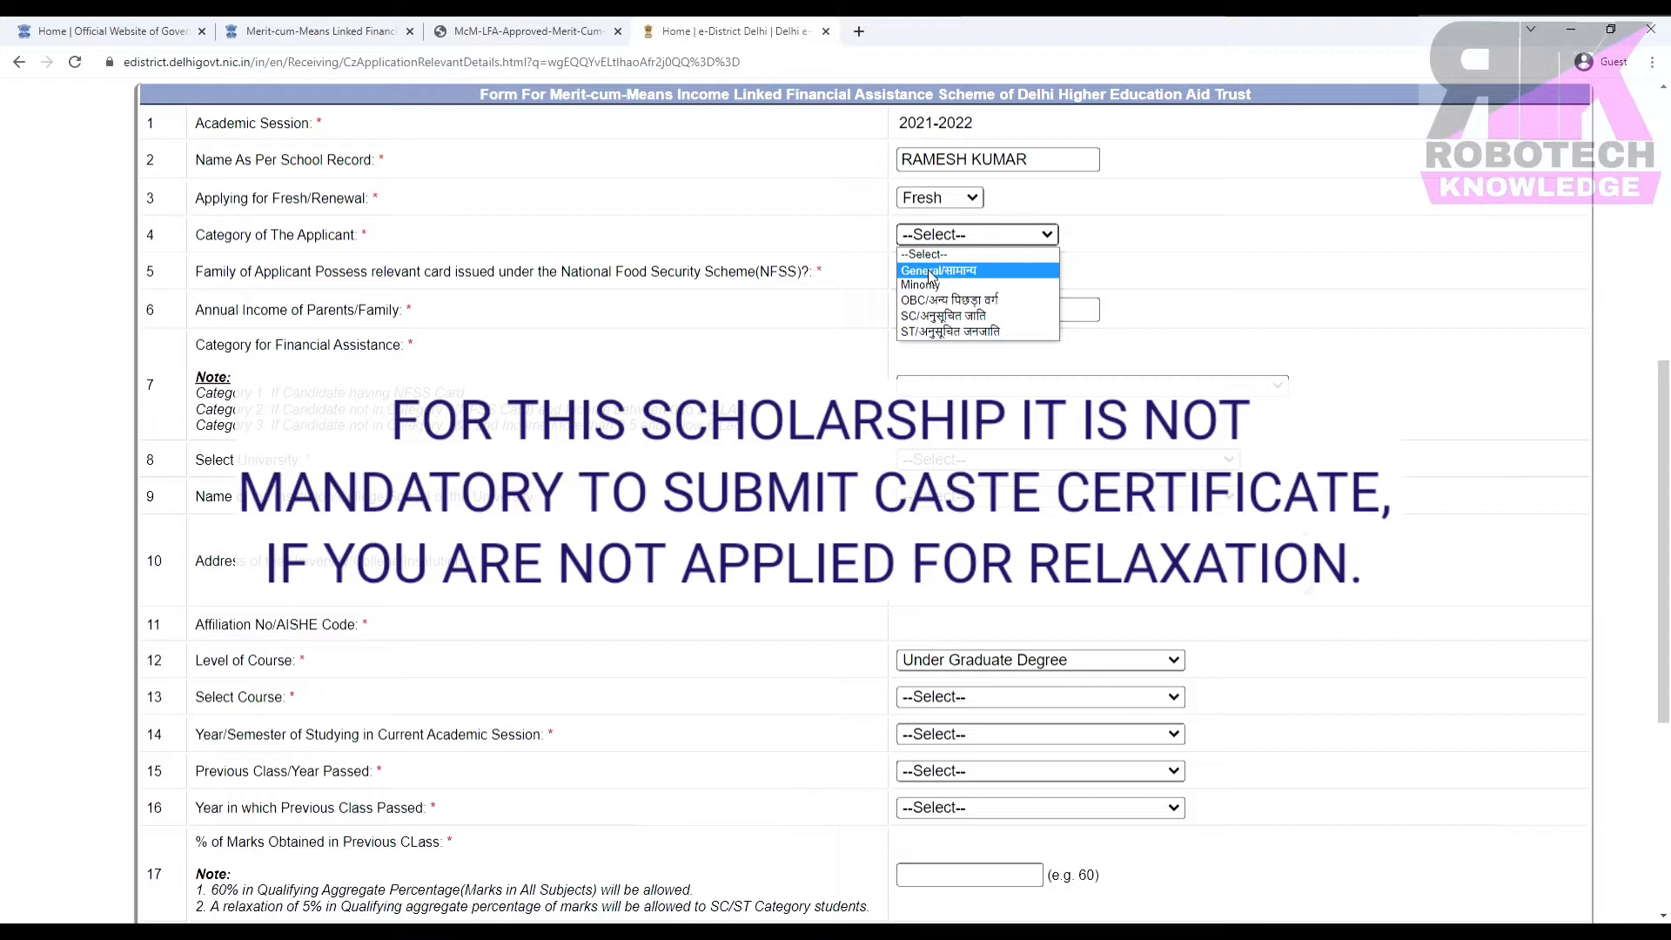
pyautogui.click(930, 273)
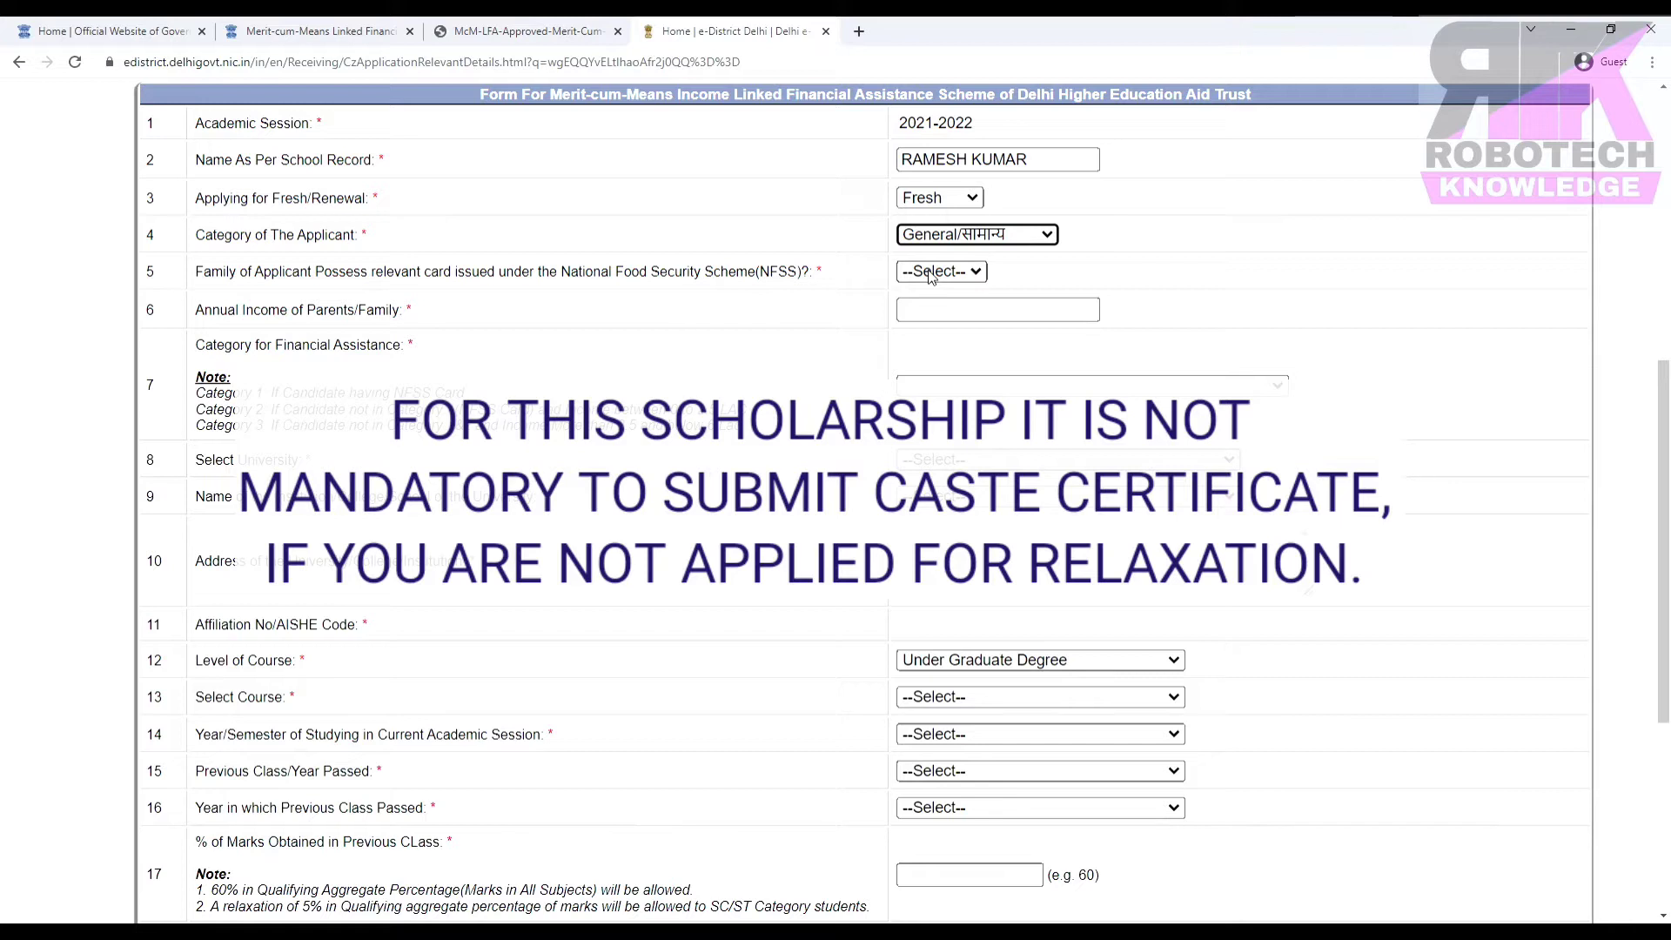
pyautogui.click(954, 274)
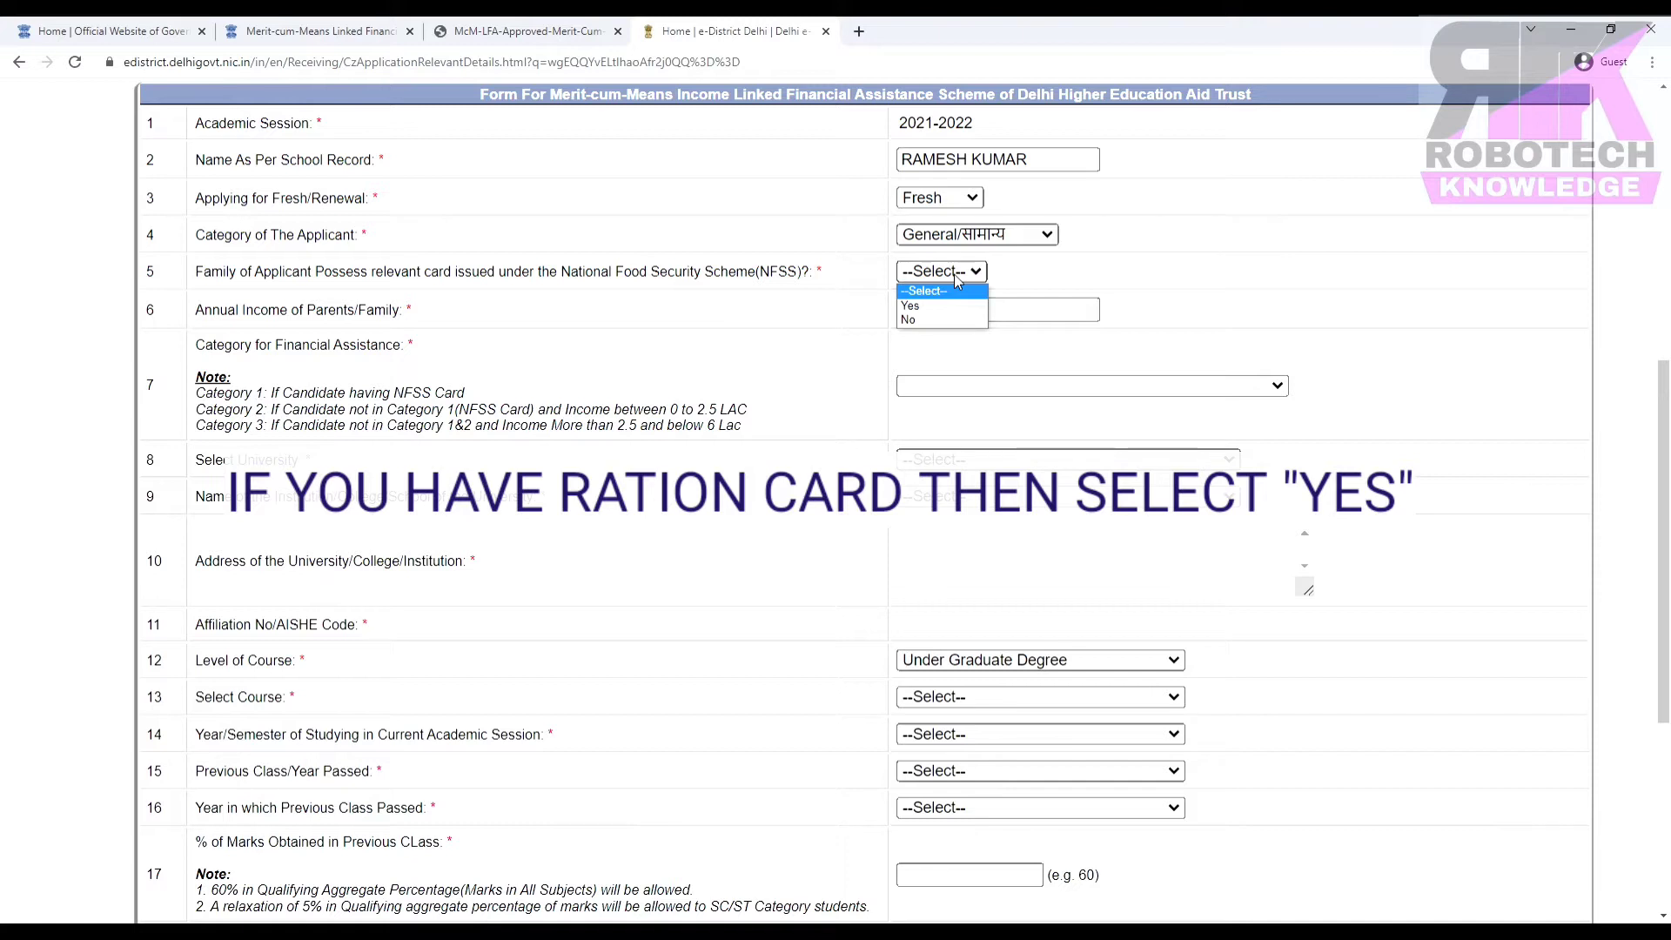
pyautogui.click(932, 304)
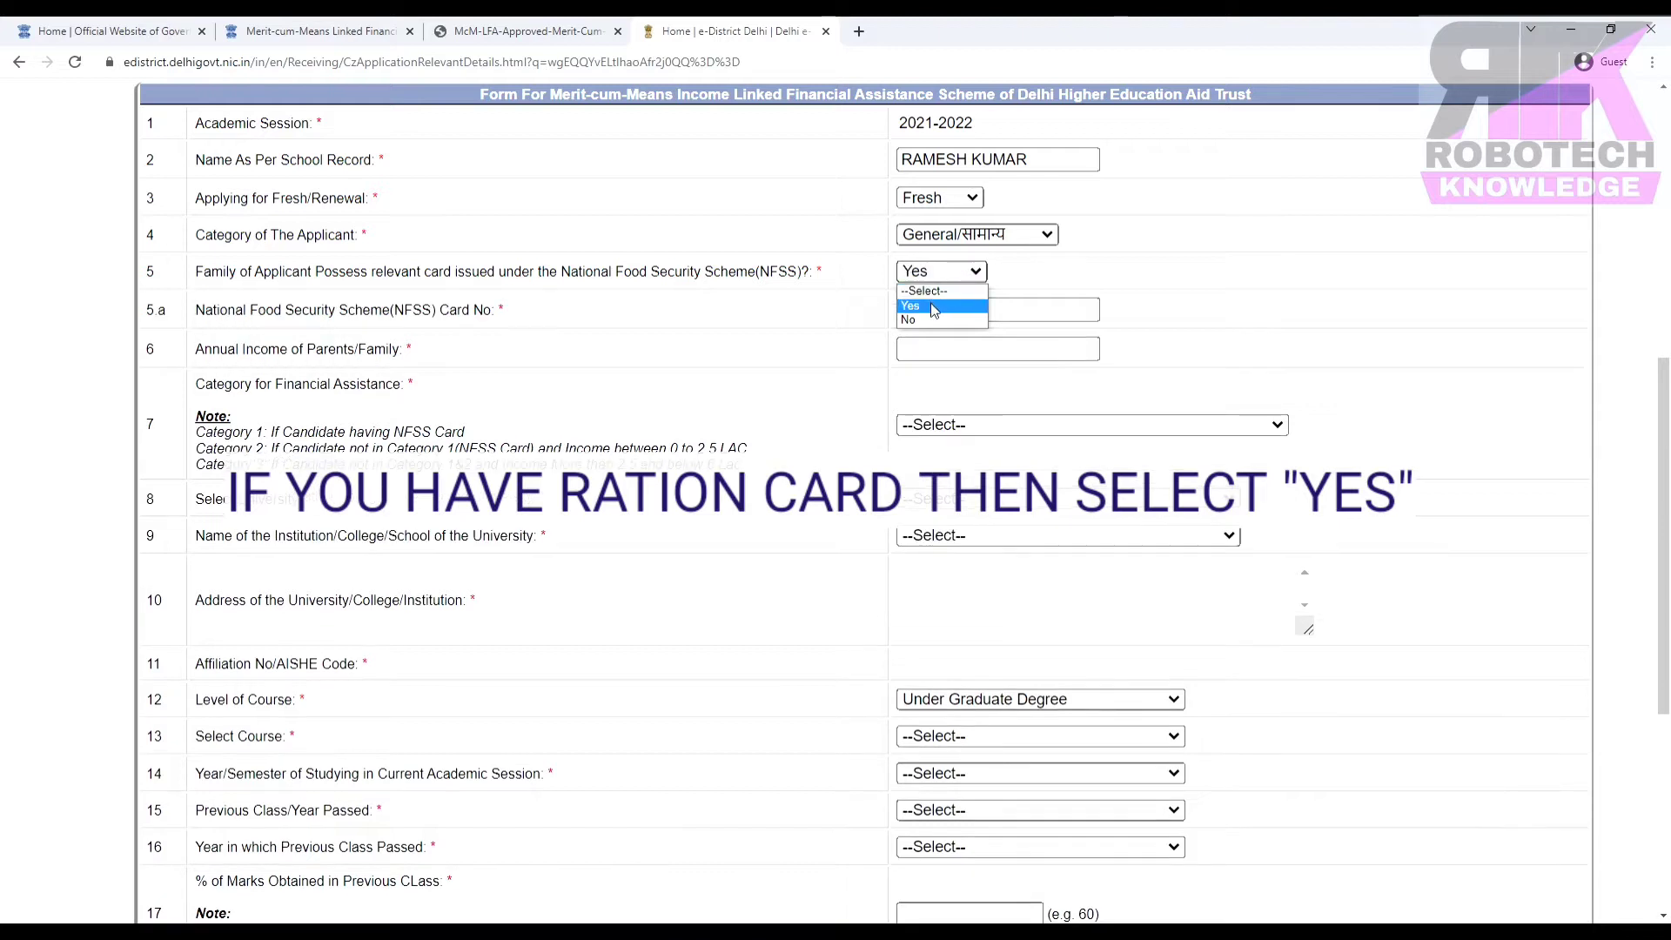
pyautogui.click(936, 307)
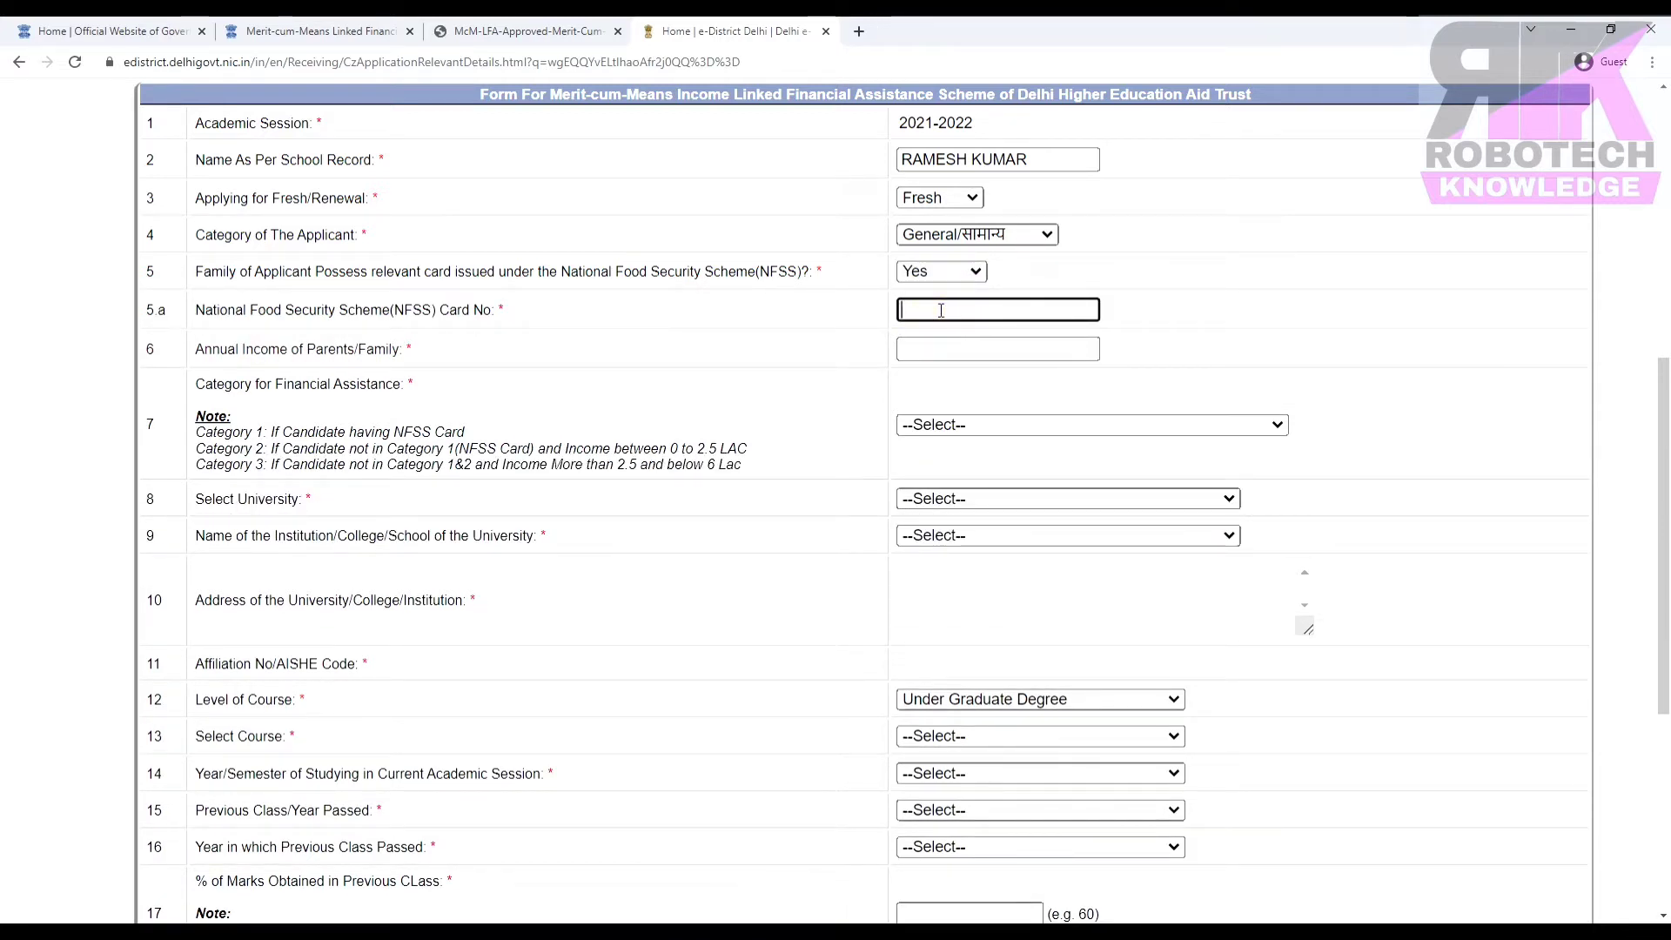
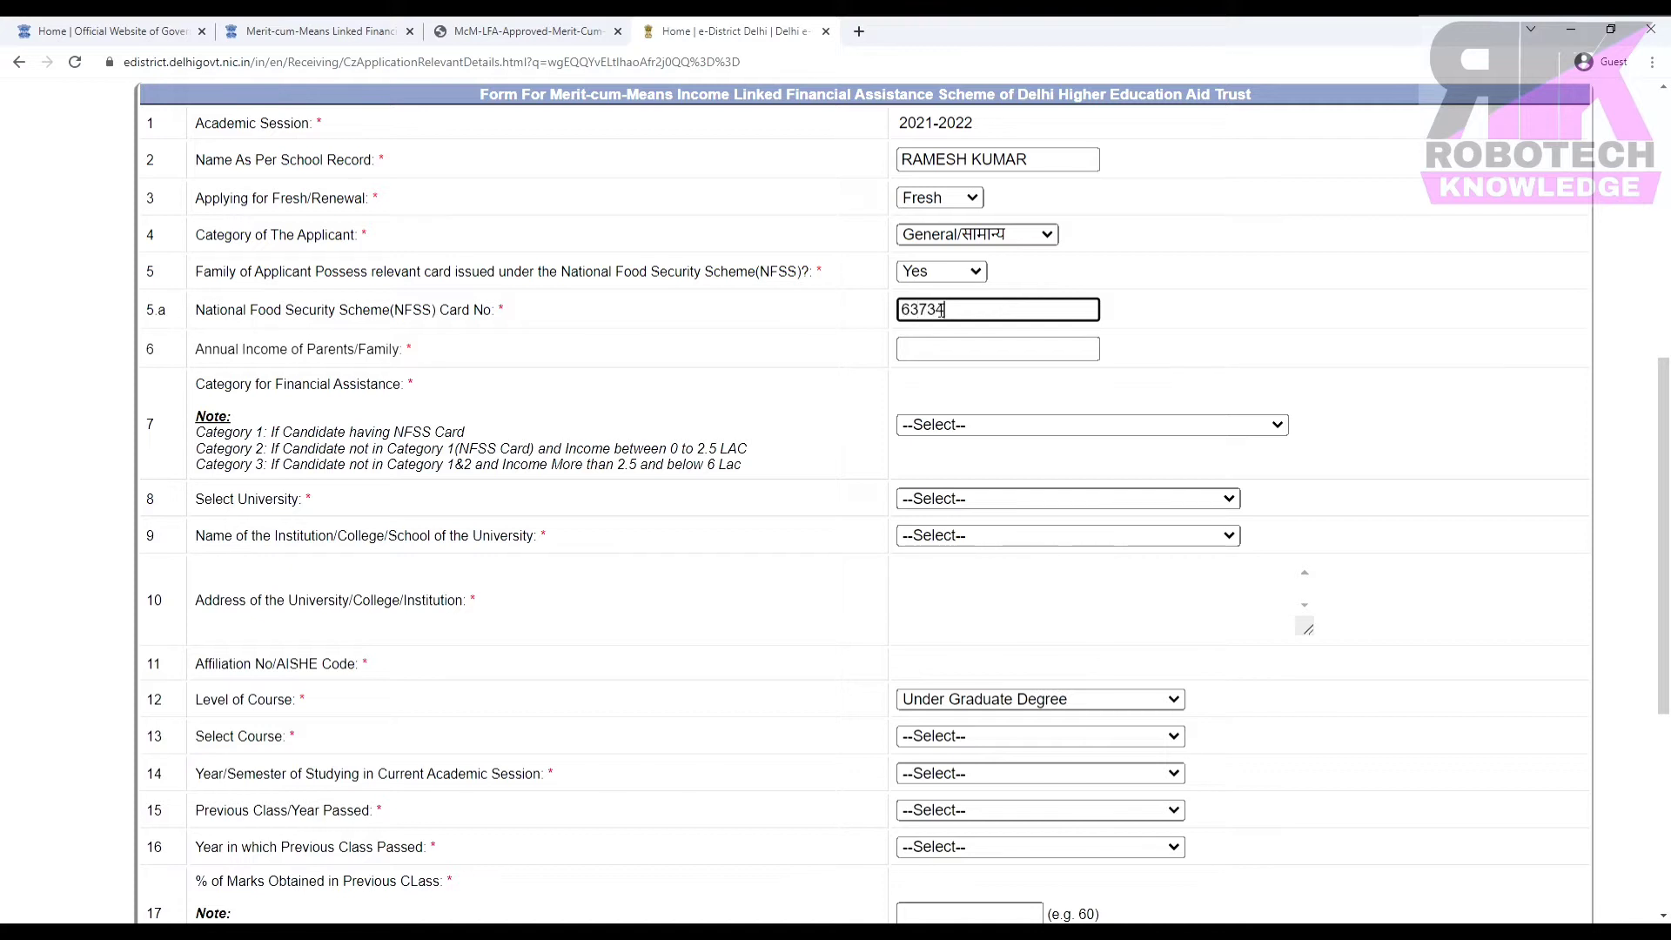
# Enter the NFSS card number and annual income 96000, then choose Category 1 For 100%.
pyautogui.click(991, 348)
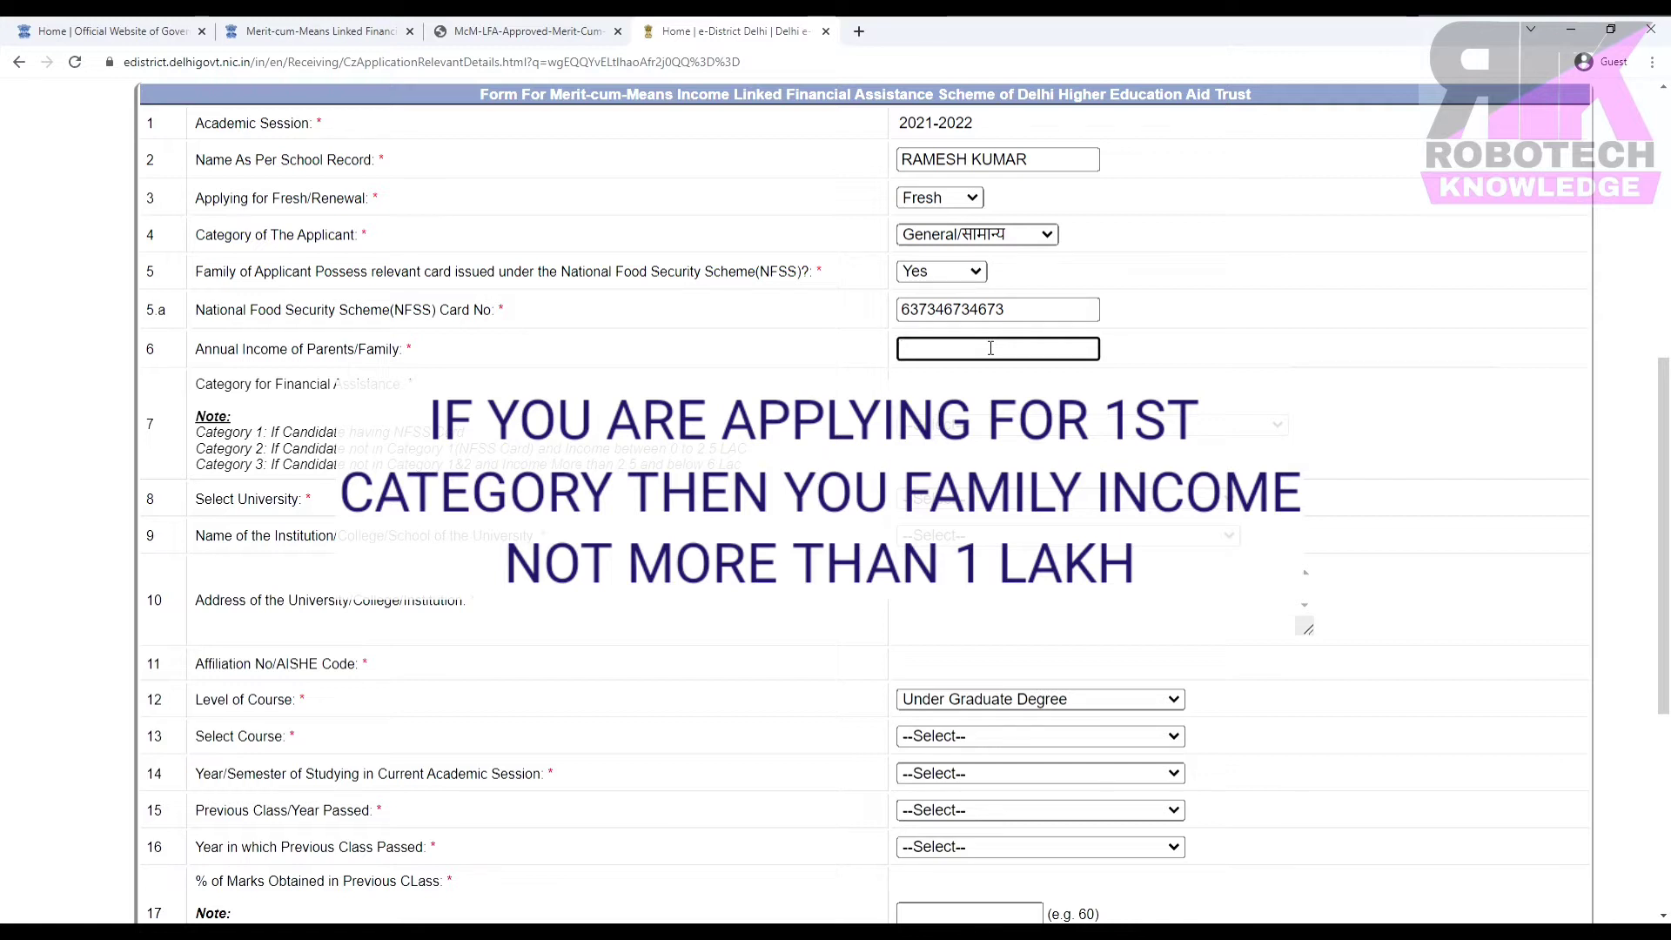
pyautogui.write('96000')
pyautogui.press('Tab')
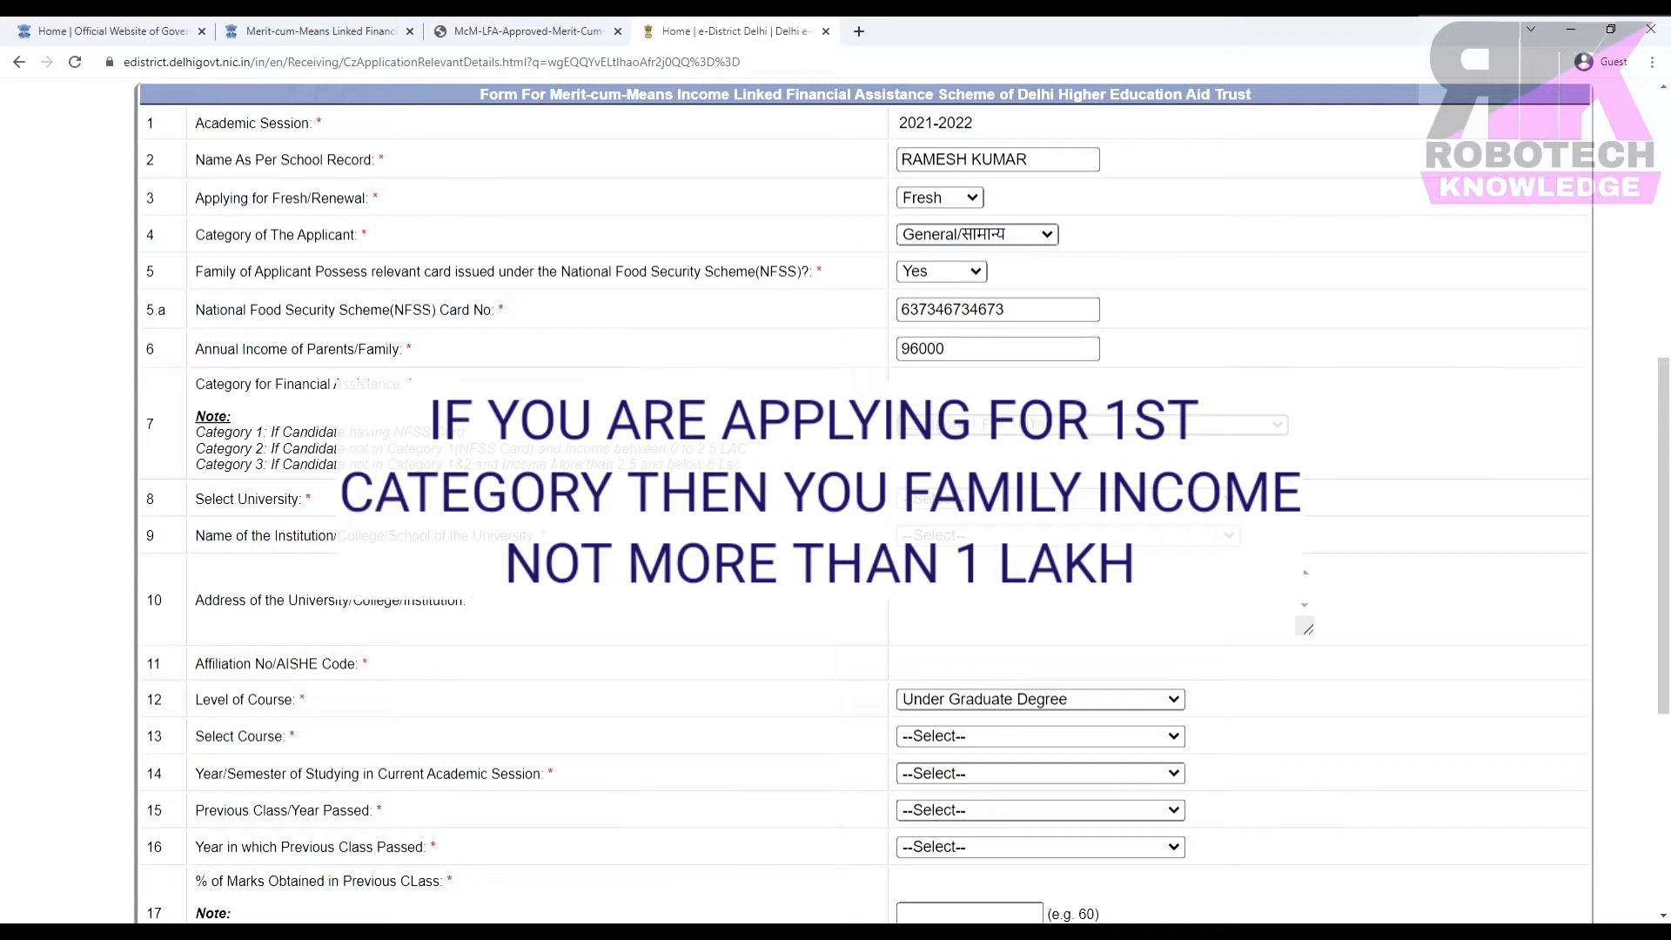
pyautogui.click(1021, 425)
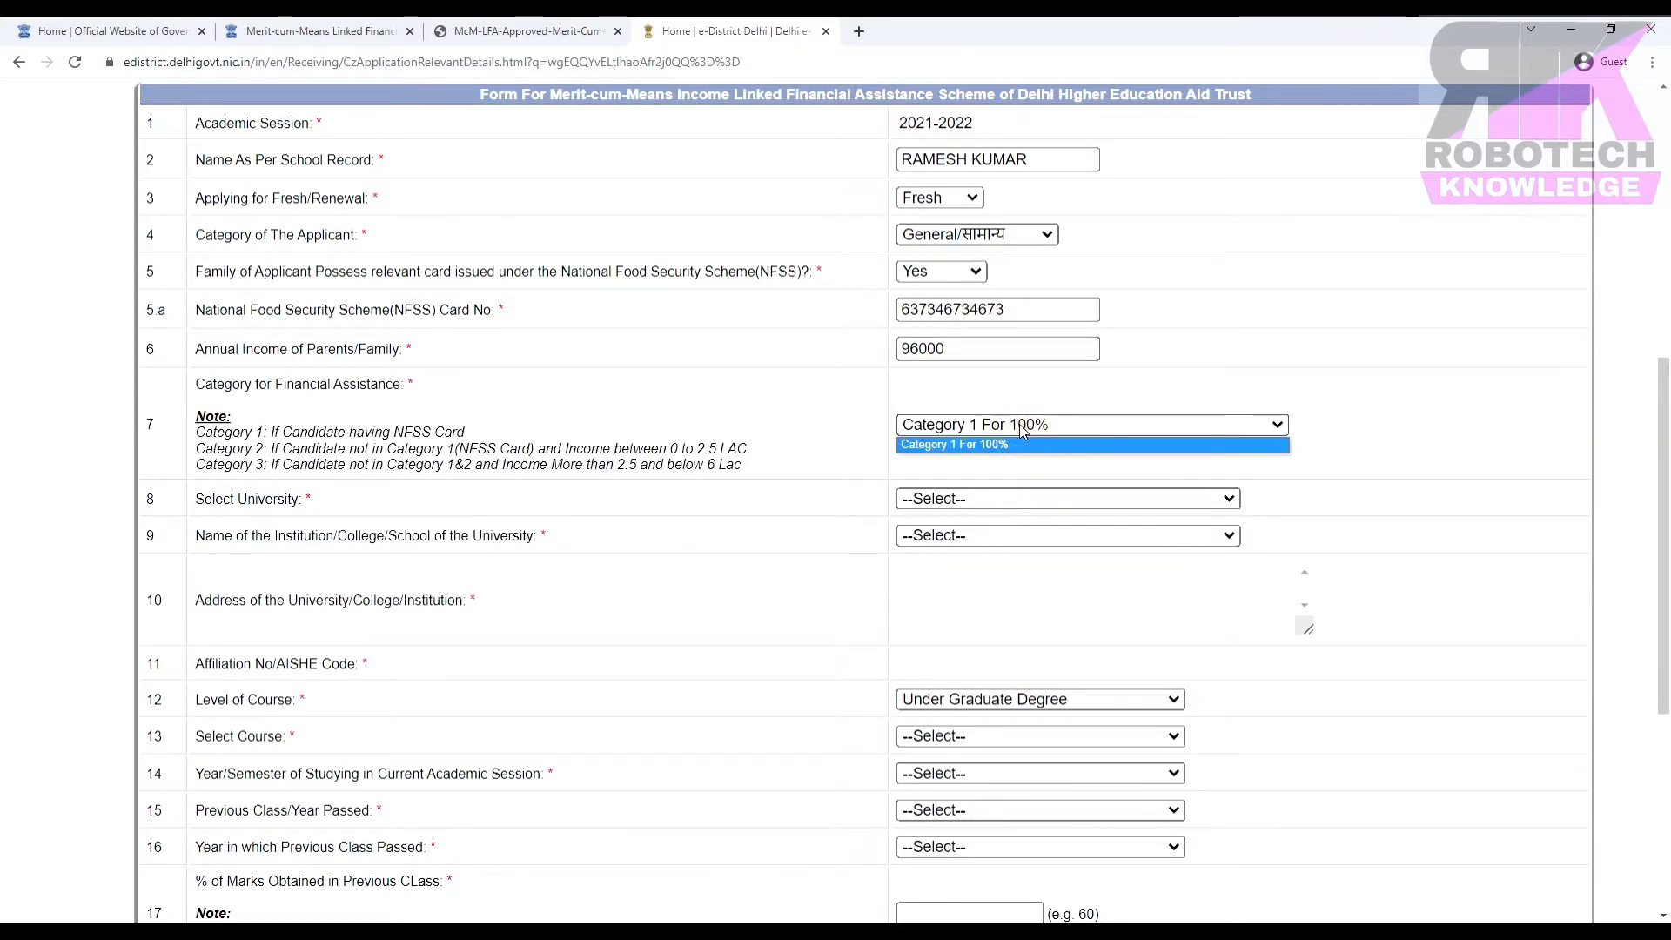
pyautogui.click(988, 444)
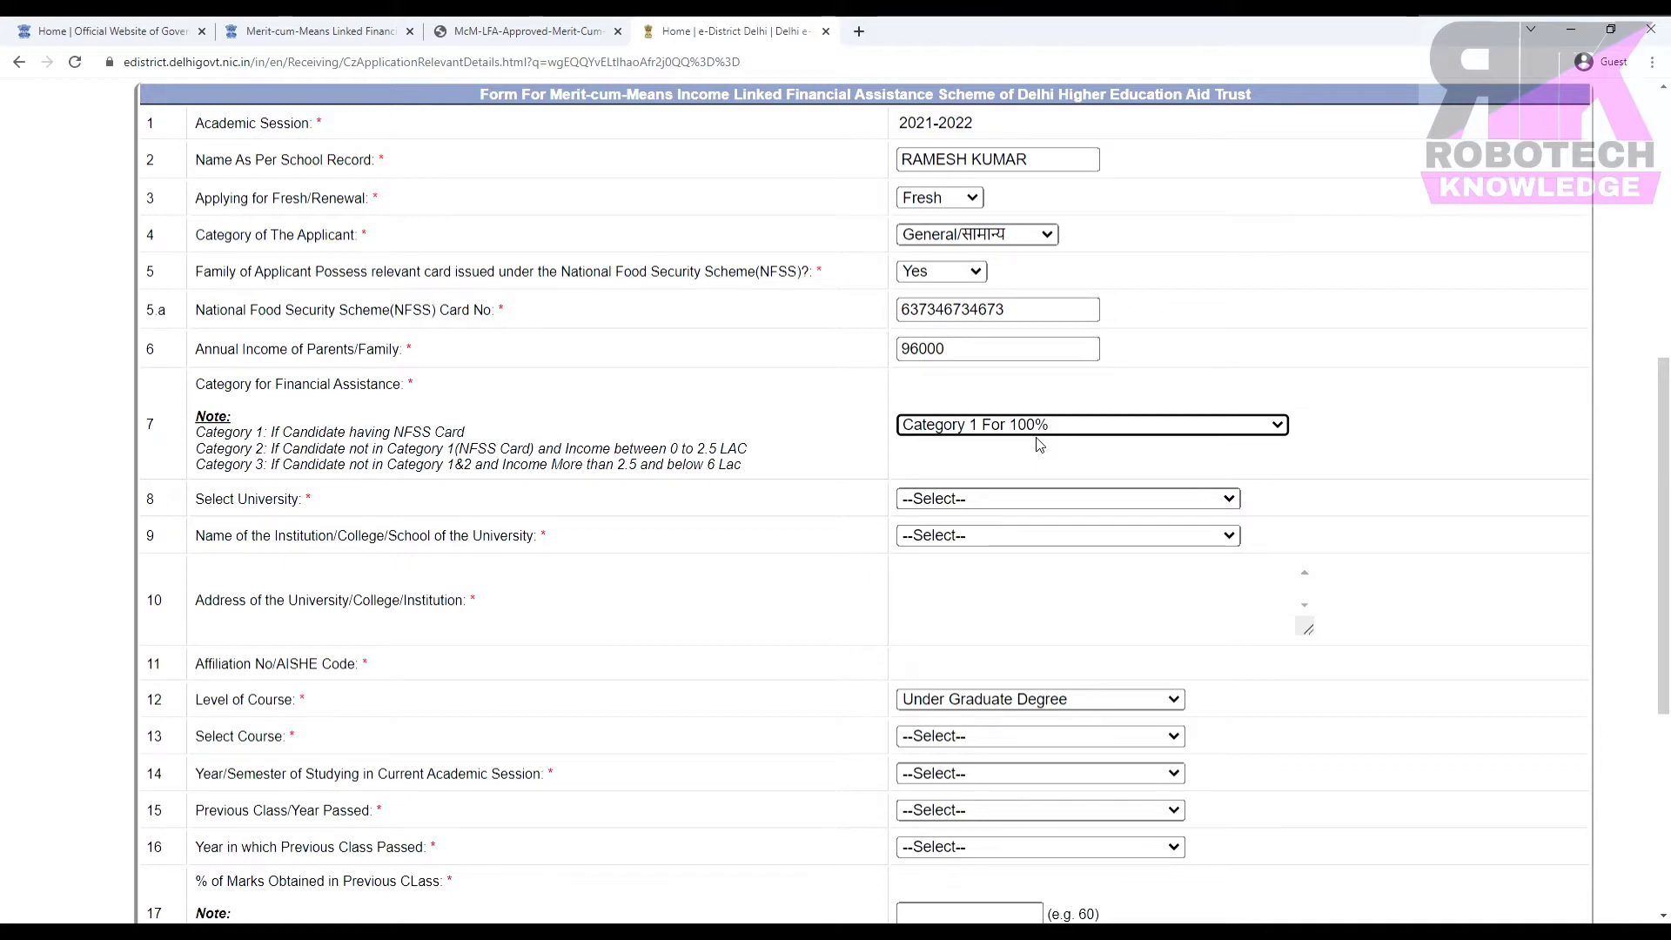
# Answer No for the NFSS card, enter income 300000, and check the resulting assistance category.
pyautogui.click(940, 272)
pyautogui.click(940, 306)
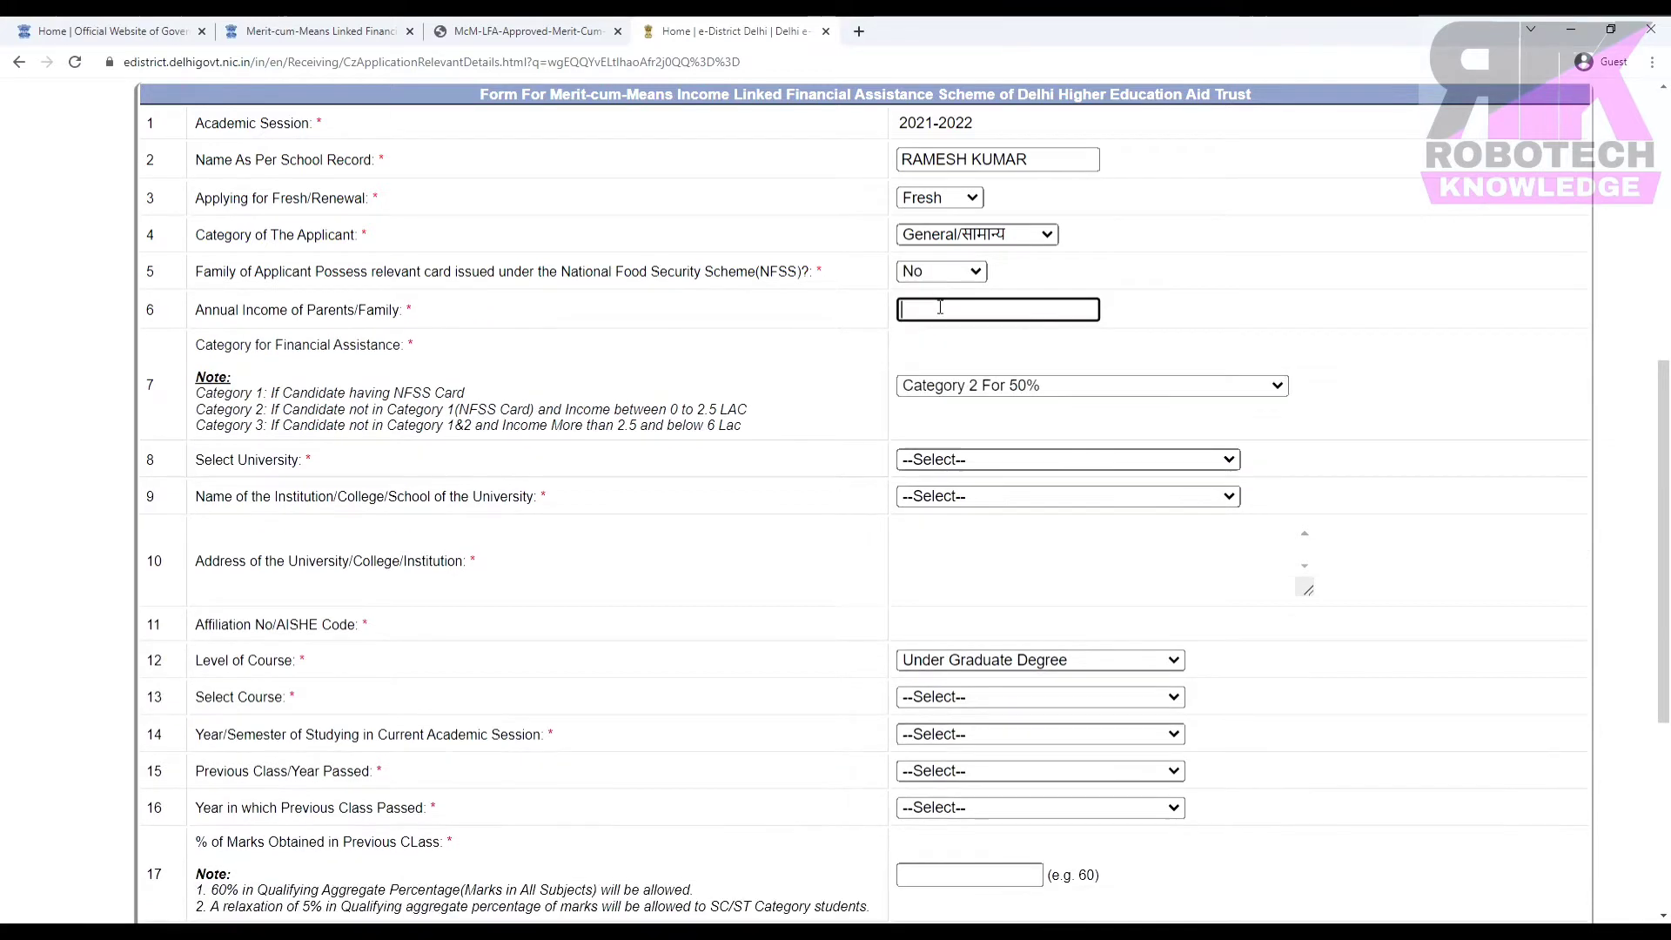
pyautogui.write('300000')
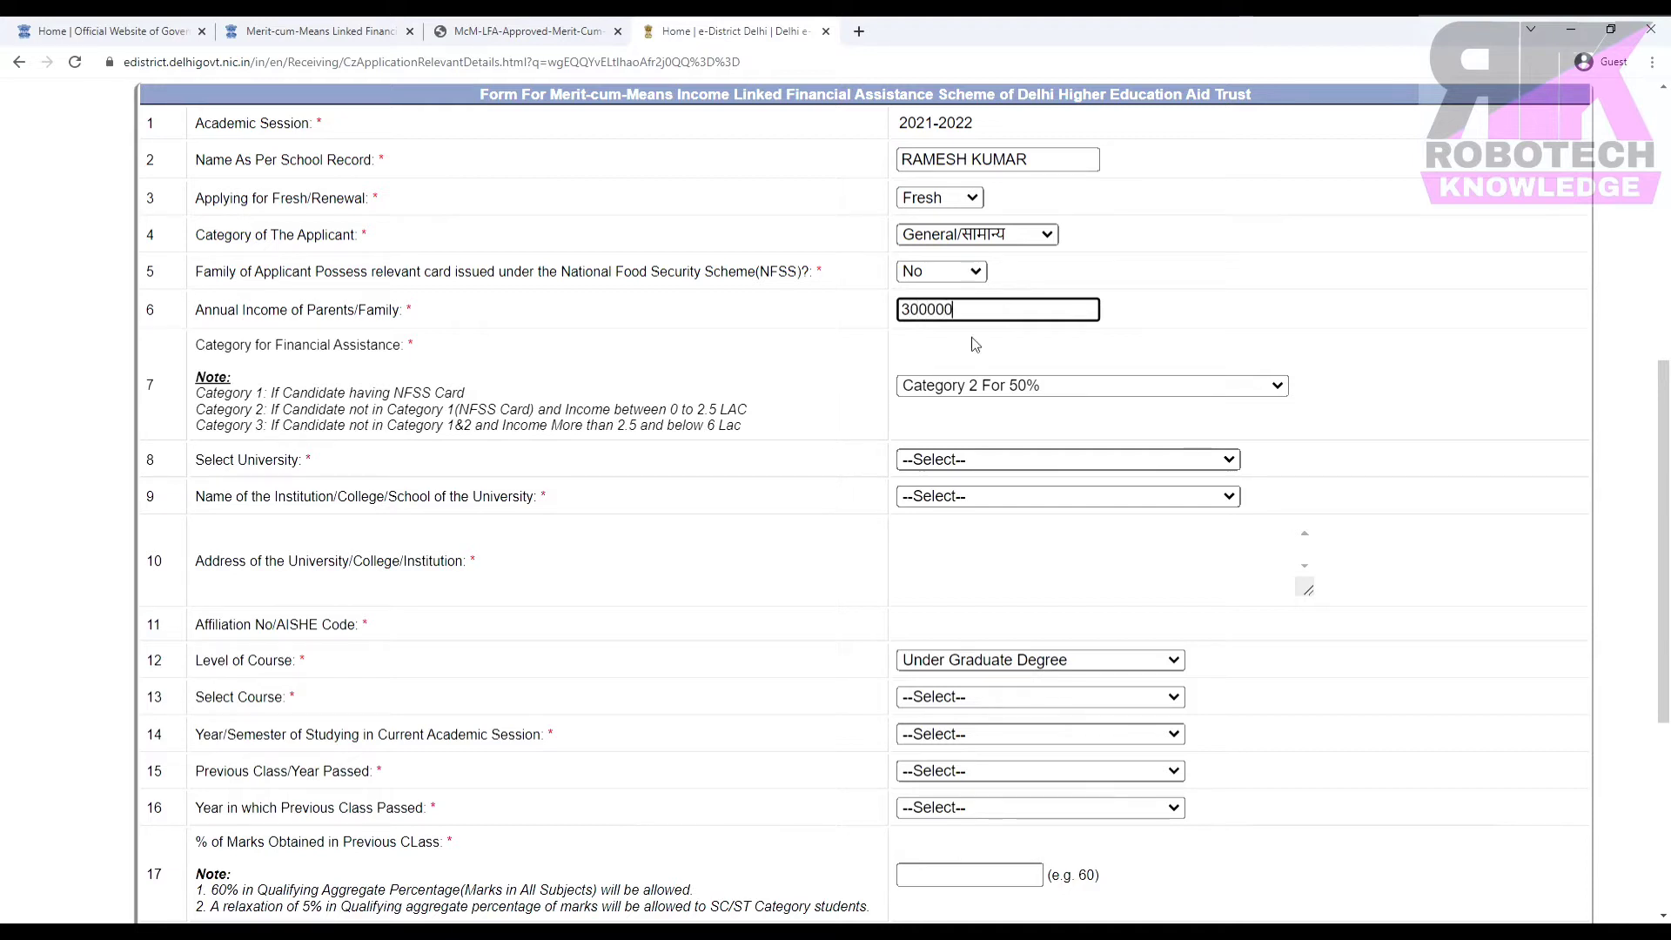
pyautogui.click(975, 385)
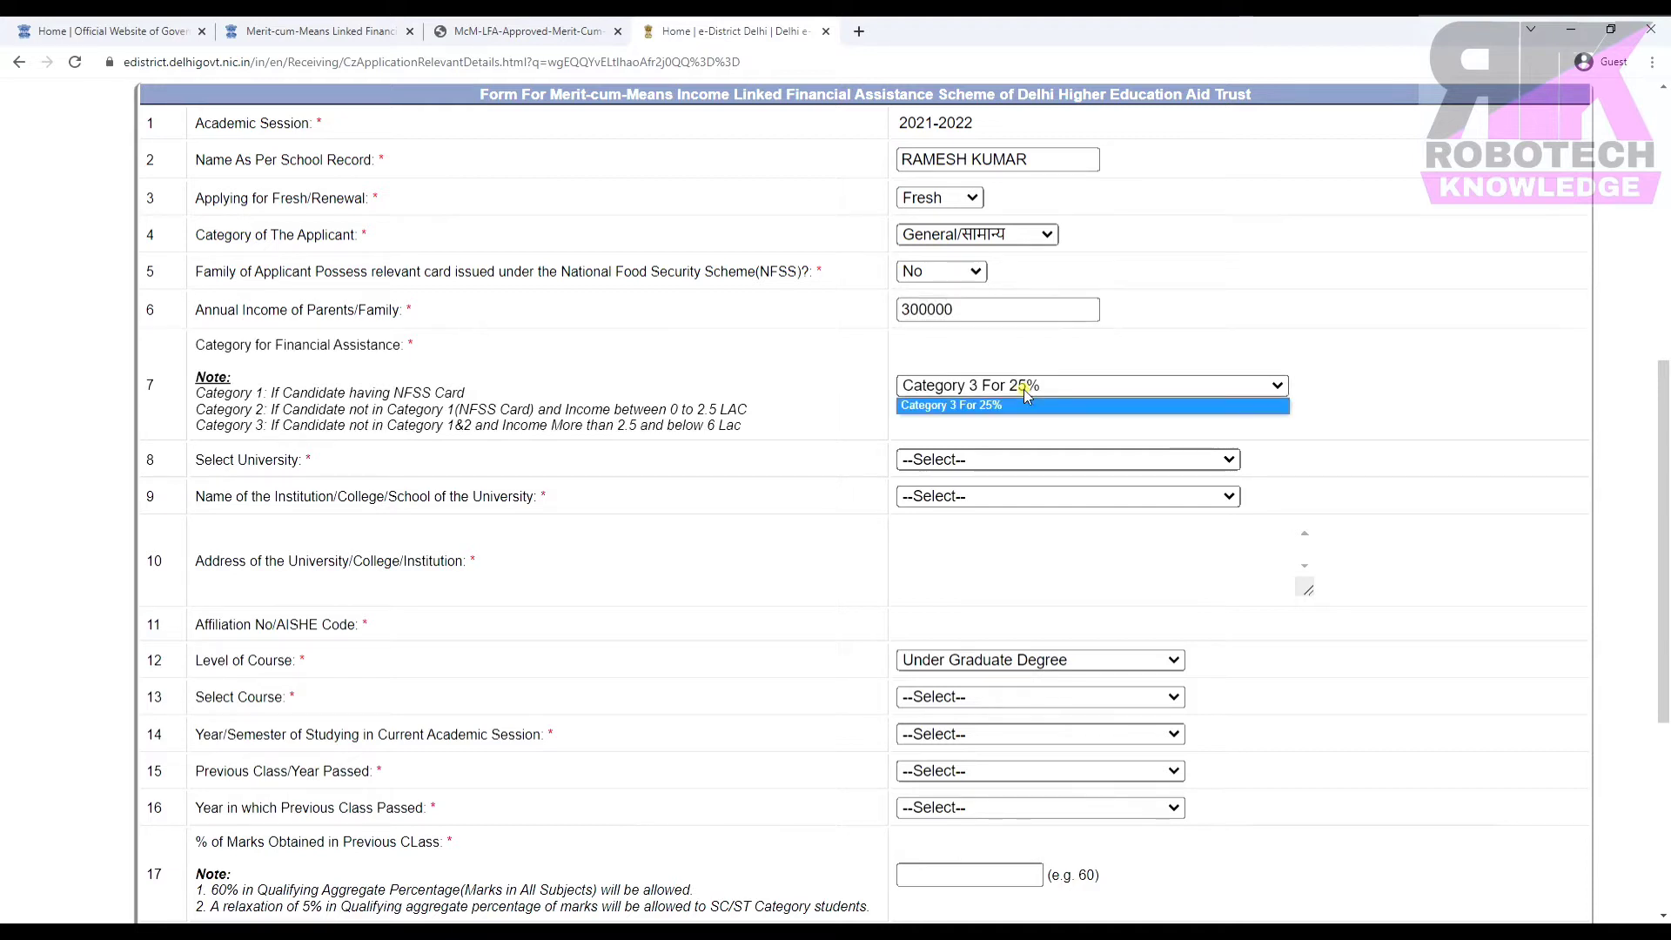
pyautogui.click(1010, 401)
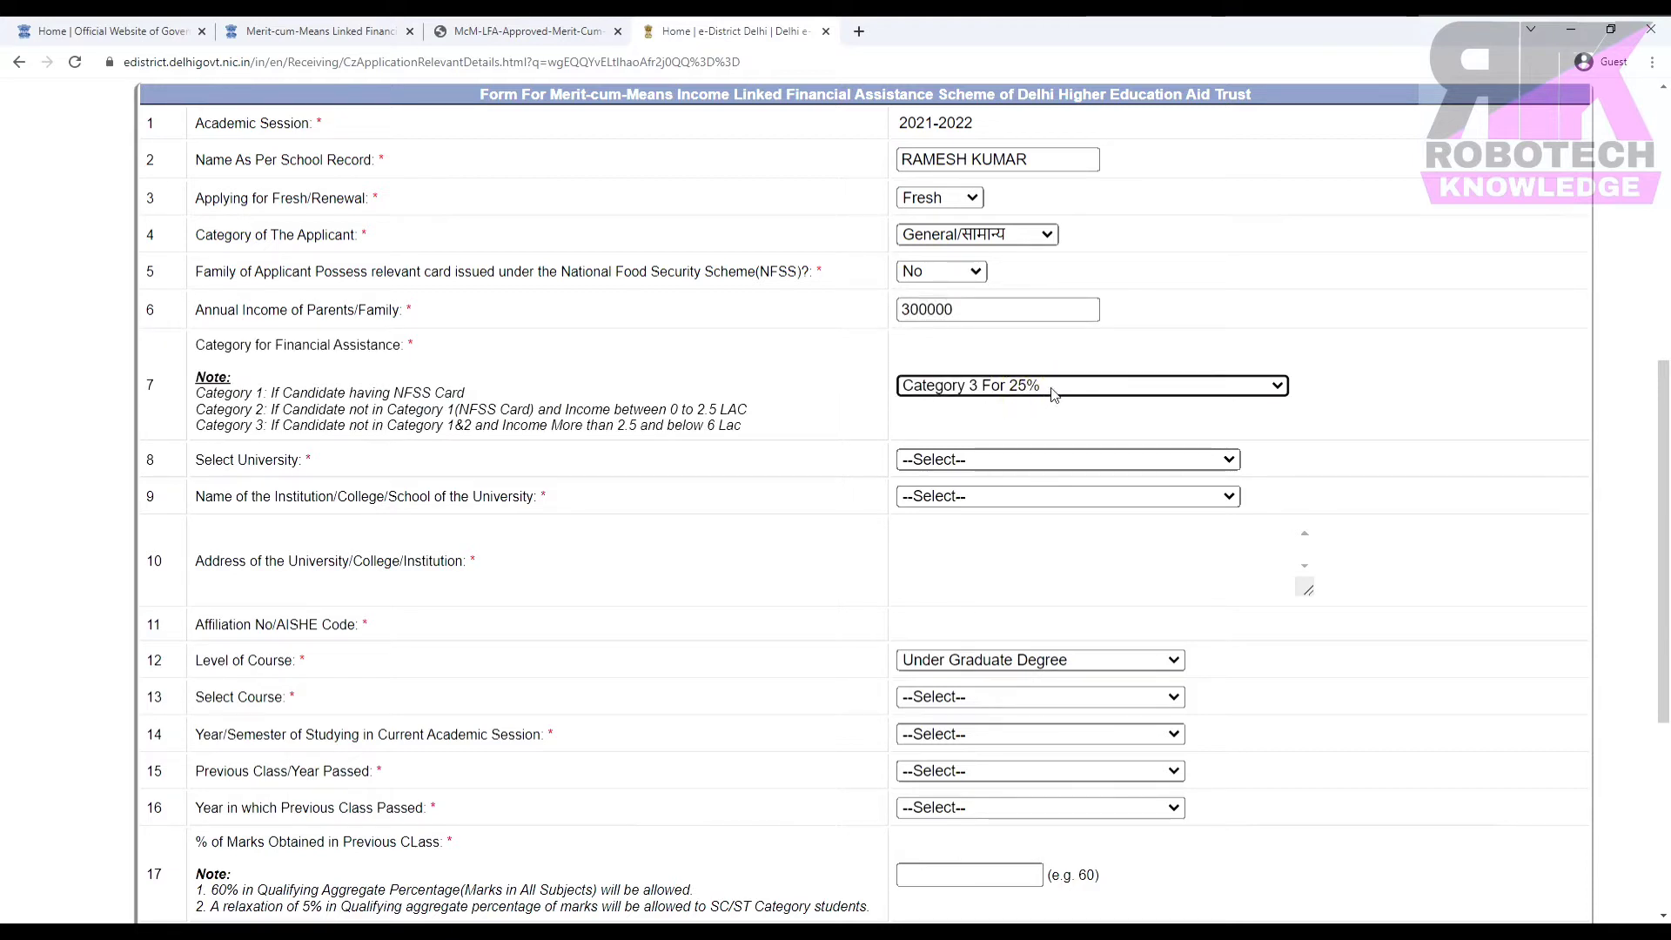
# Replace the income with 250000, check the category again, and reopen the NFSS question.
pyautogui.click(991, 317)
pyautogui.press('BackSpace')
pyautogui.press('BackSpace')
pyautogui.press('BackSpace')
pyautogui.press('BackSpace')
pyautogui.press('BackSpace')
pyautogui.press('BackSpace')
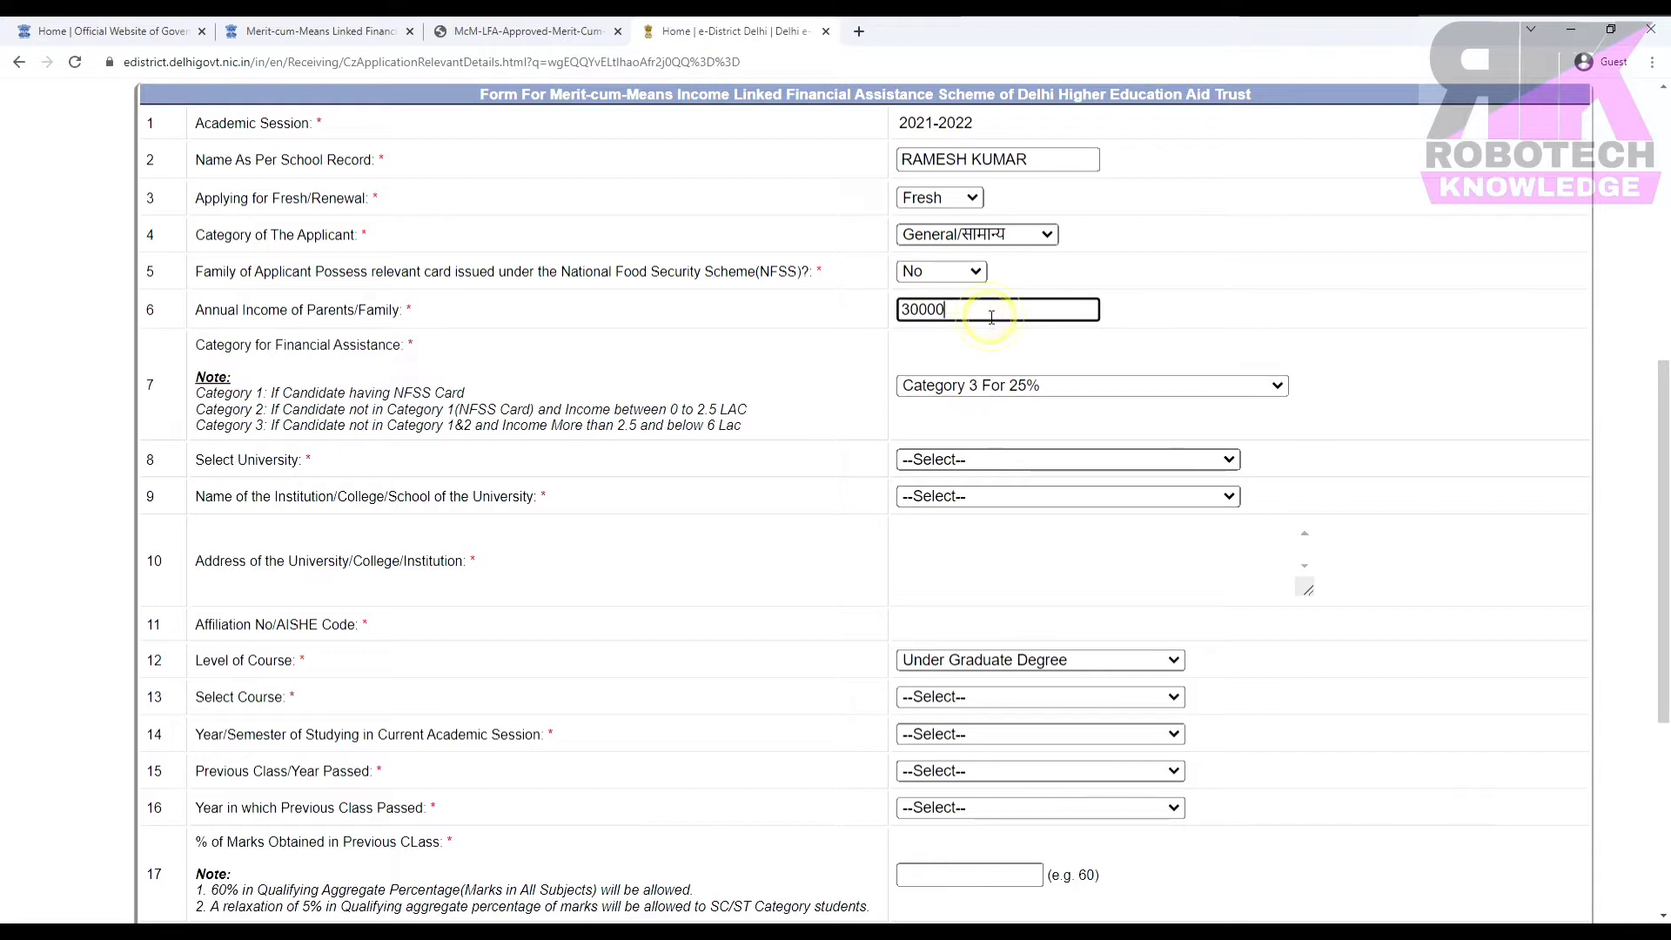
pyautogui.write('2')
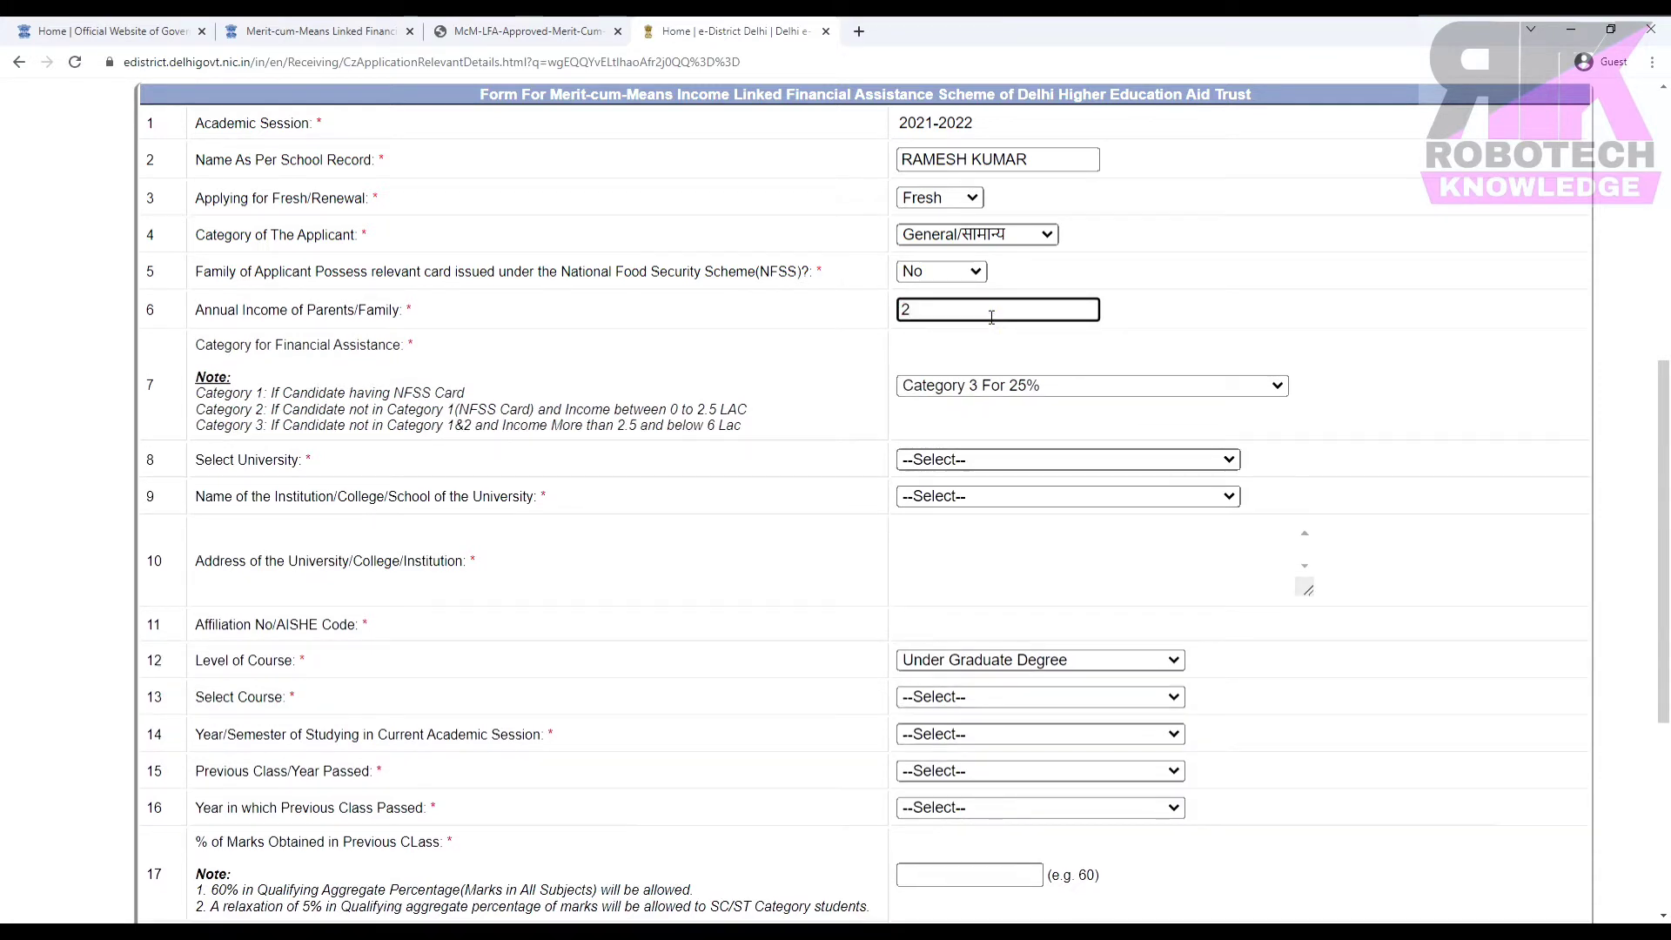
pyautogui.write('50000')
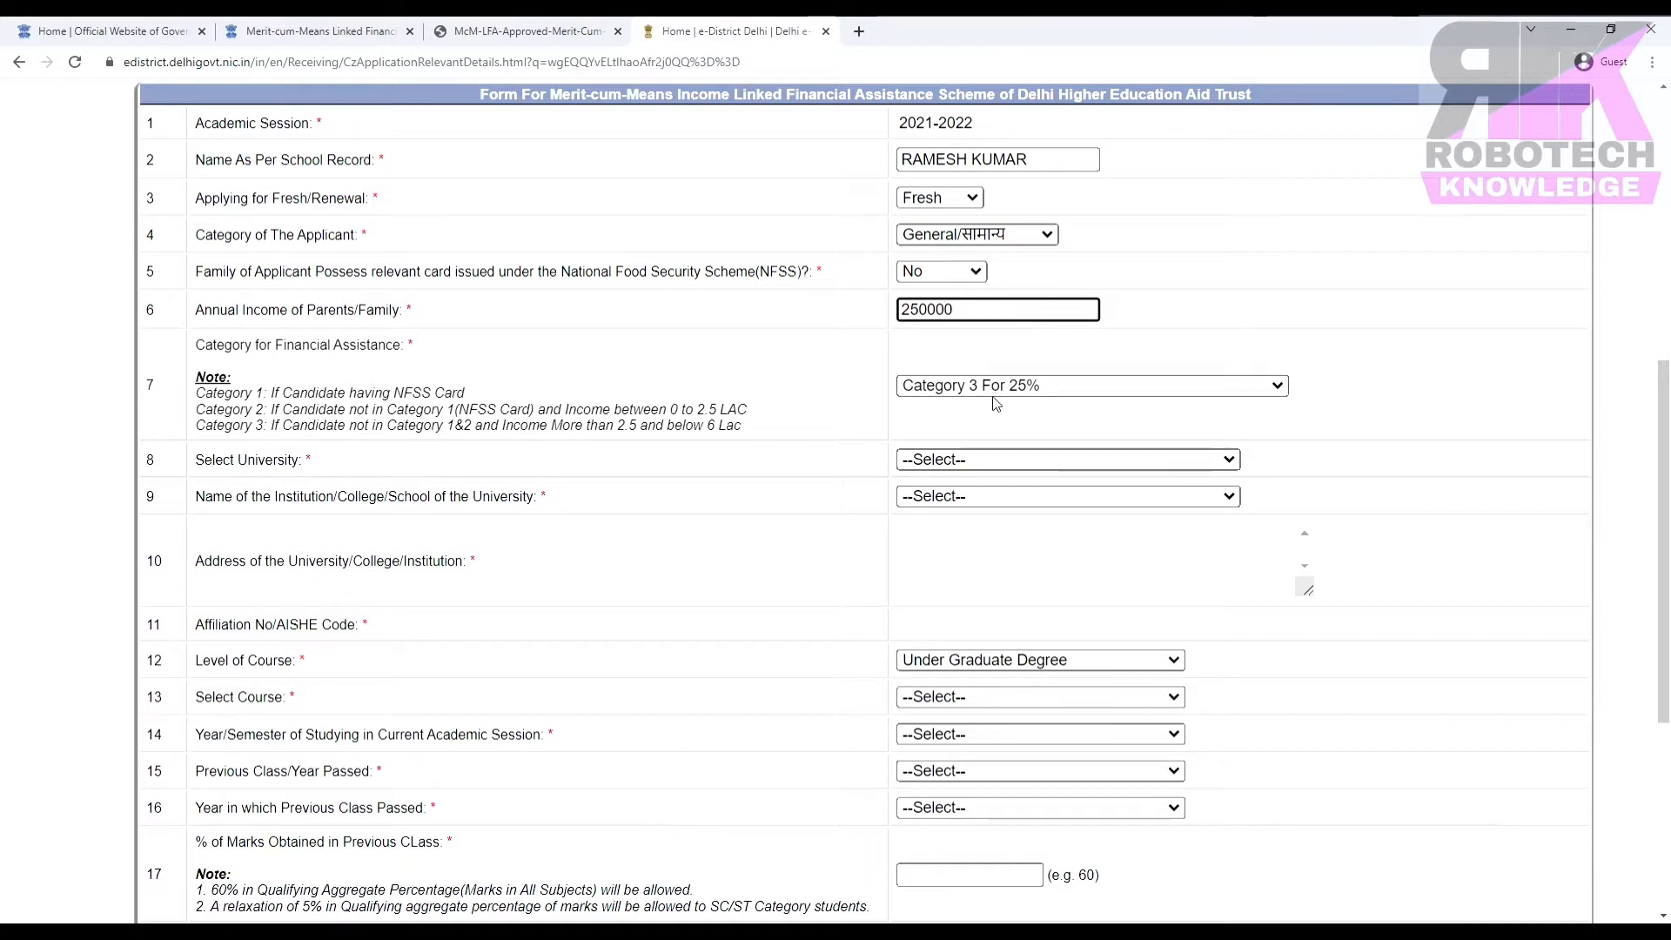
pyautogui.click(988, 386)
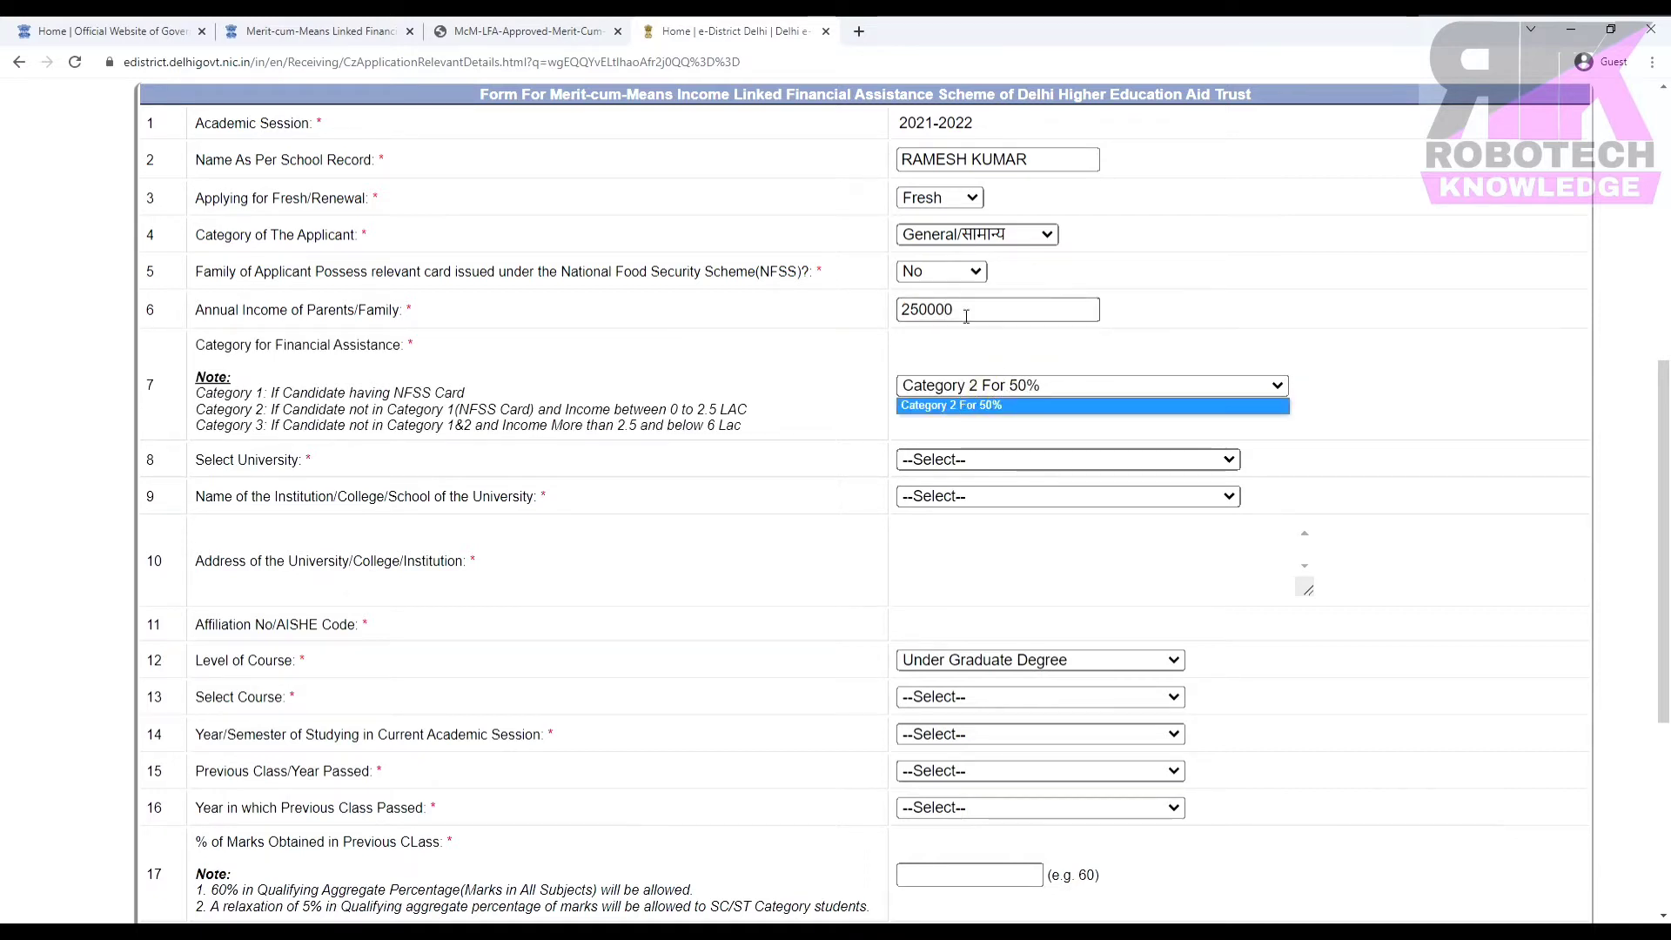
pyautogui.click(955, 275)
# Answer Yes for NFSS, re-enter the card number and income 96000, keeping Category 1 For 100%.
pyautogui.click(912, 305)
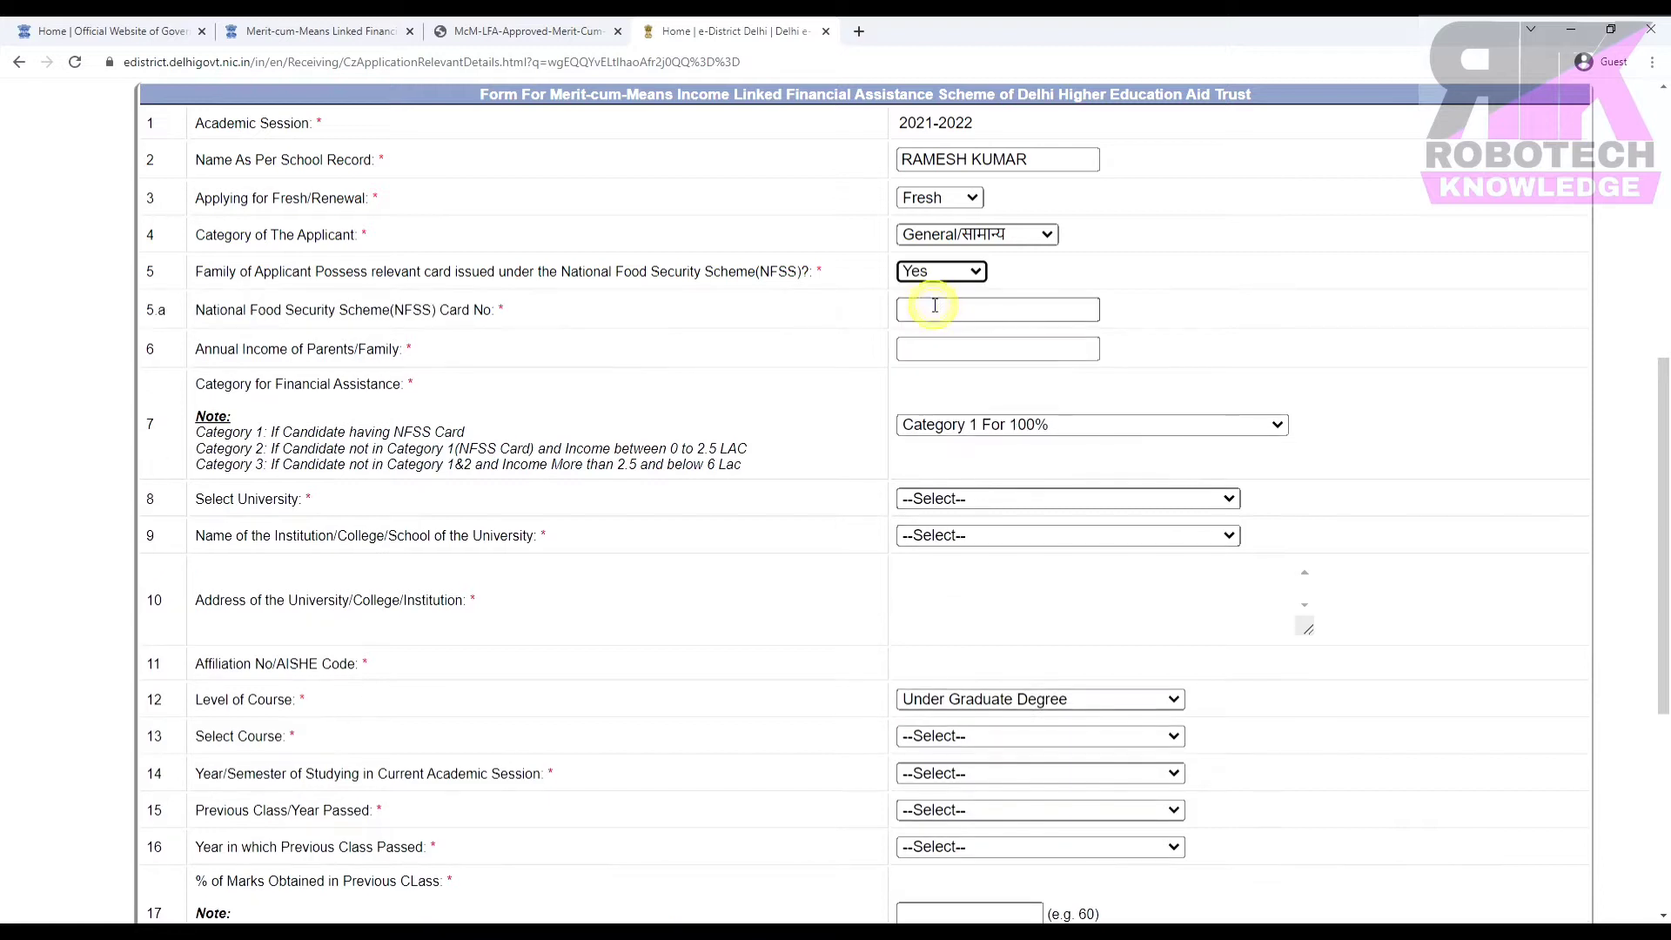
pyautogui.click(936, 311)
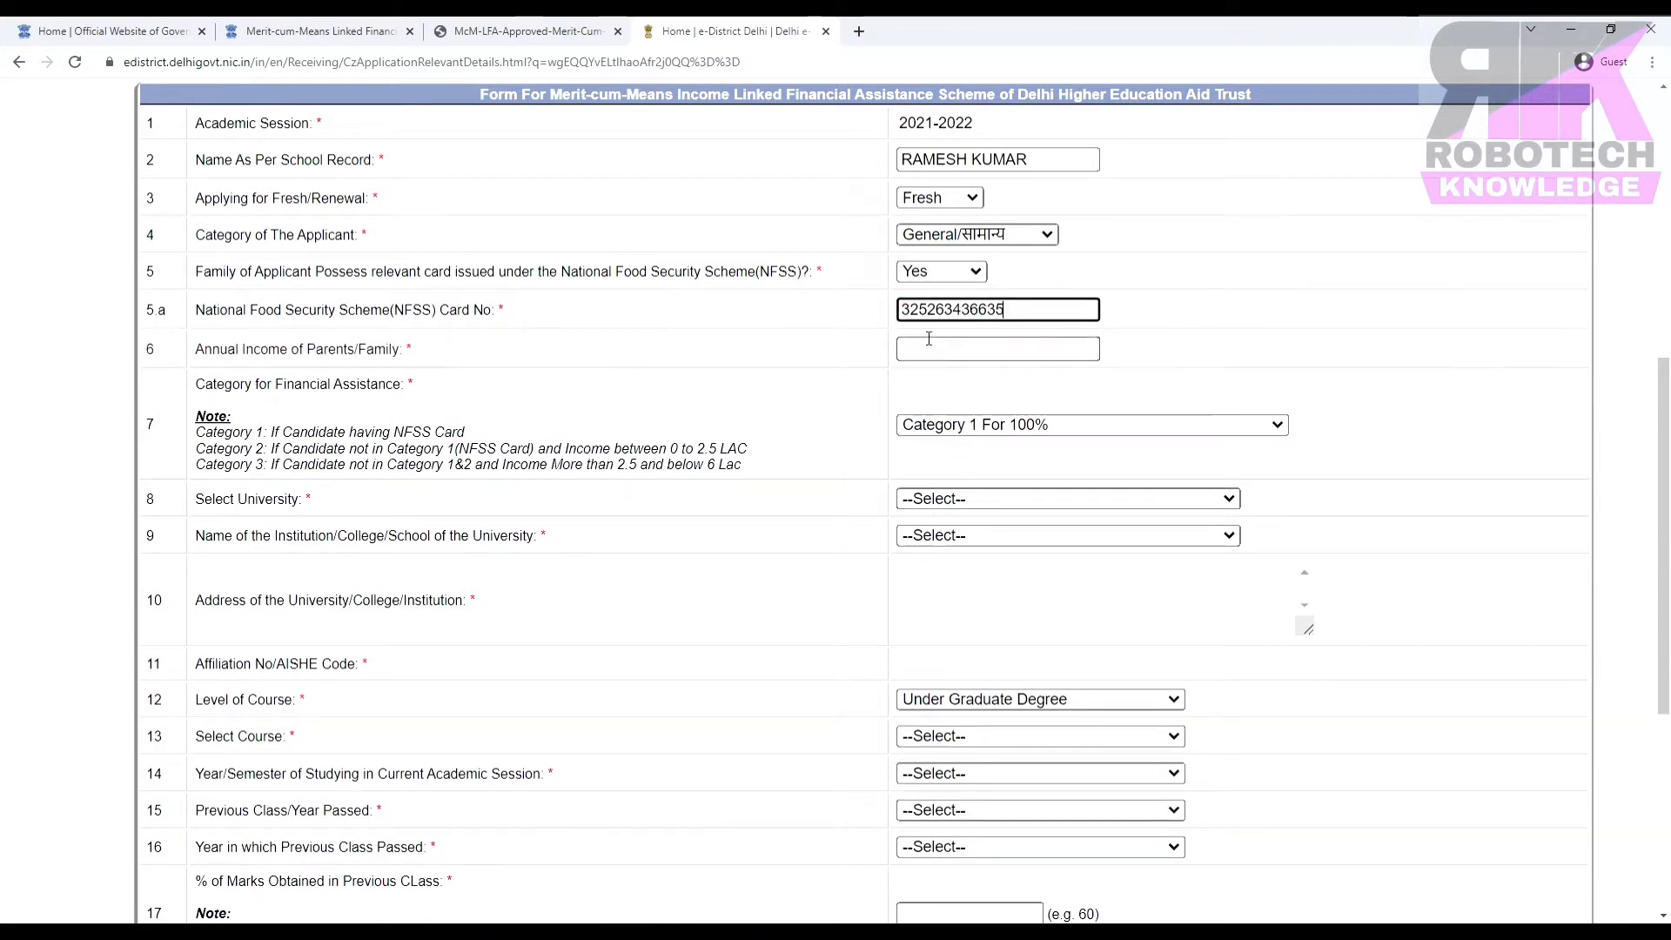
pyautogui.click(929, 339)
pyautogui.write('96000')
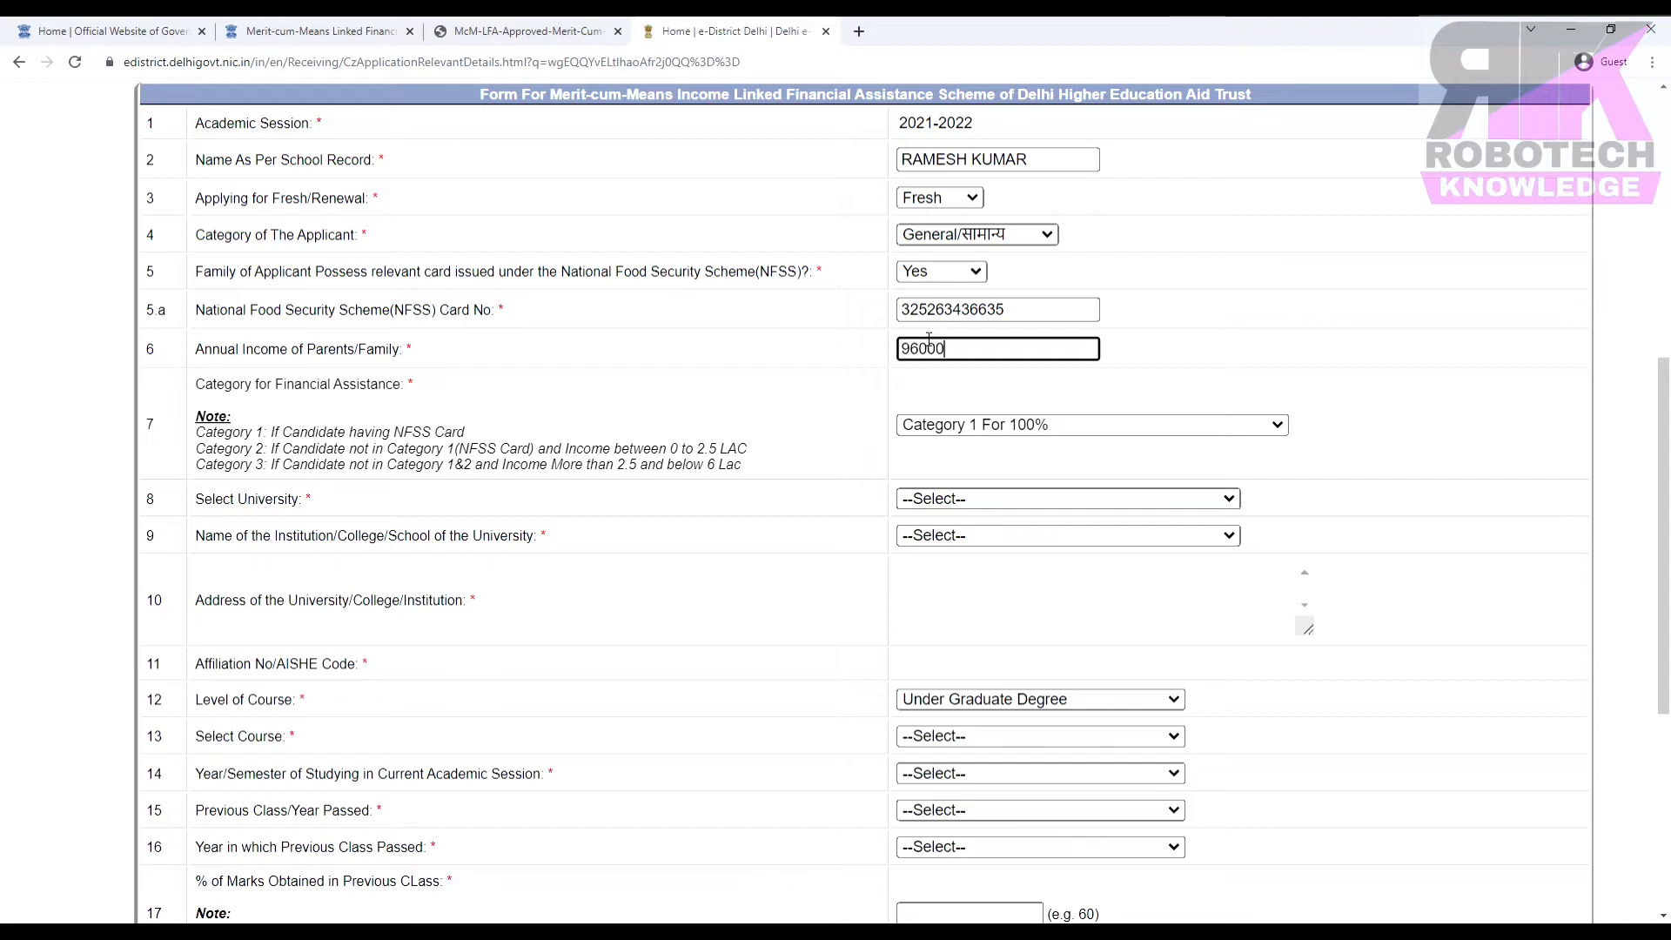
pyautogui.click(1031, 424)
pyautogui.click(1031, 428)
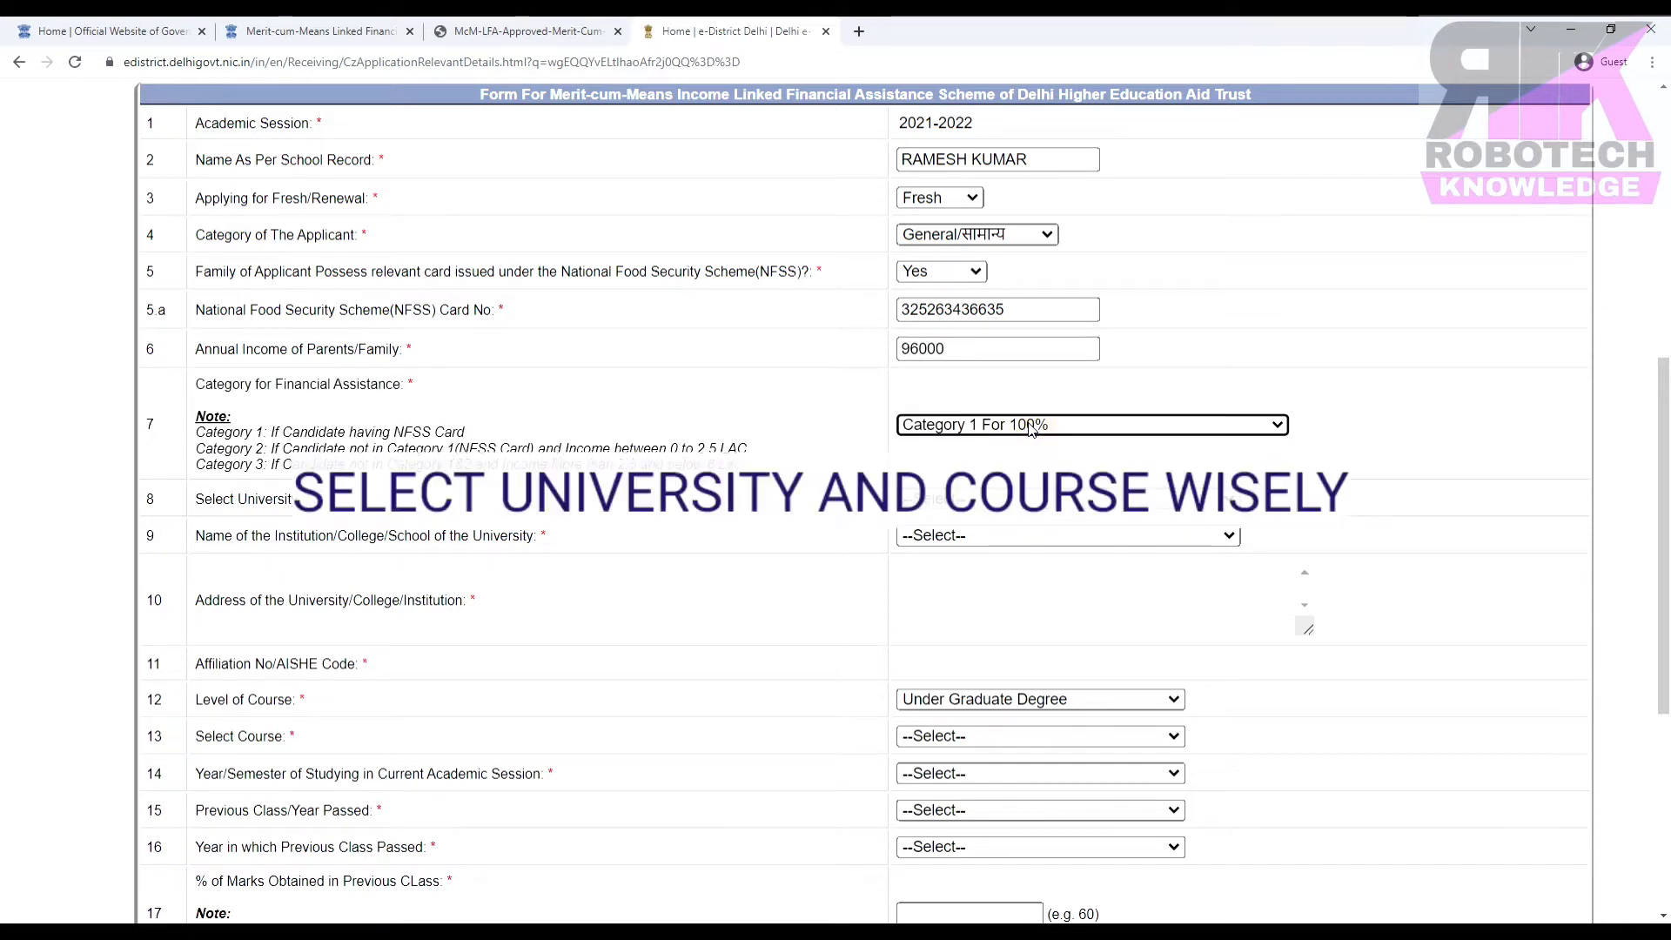
pyautogui.click(1045, 499)
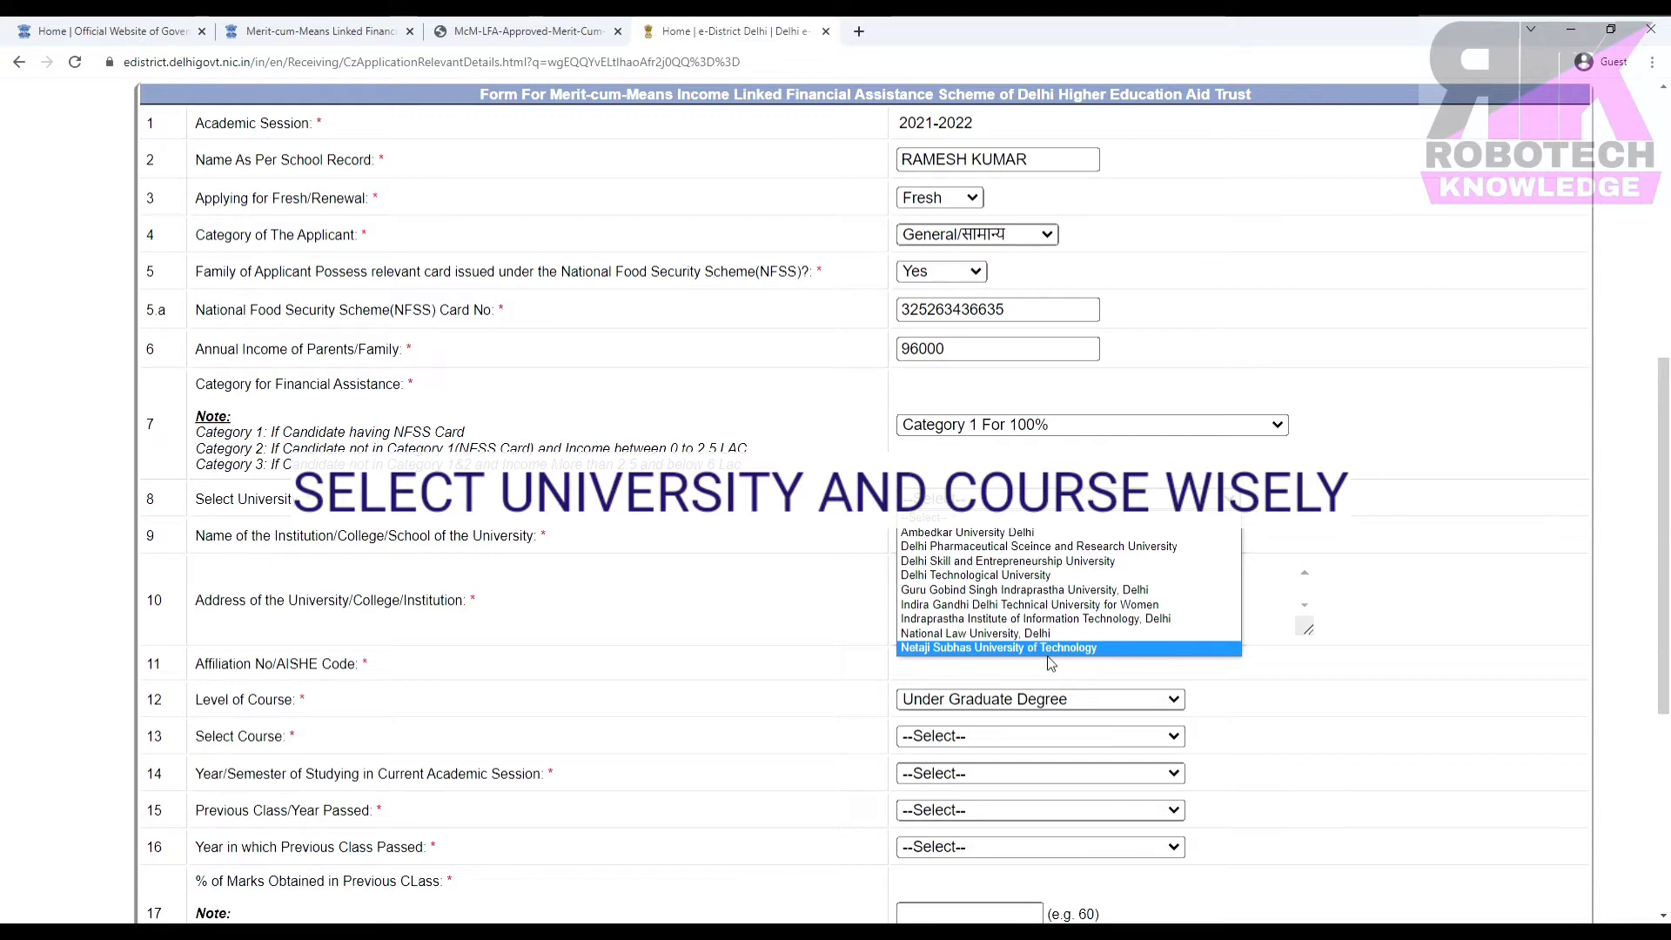
# Choose Guru Gobind Singh Indraprastha University, Delhi, then G. B. Pant Institute of Technology as institution.
pyautogui.click(958, 594)
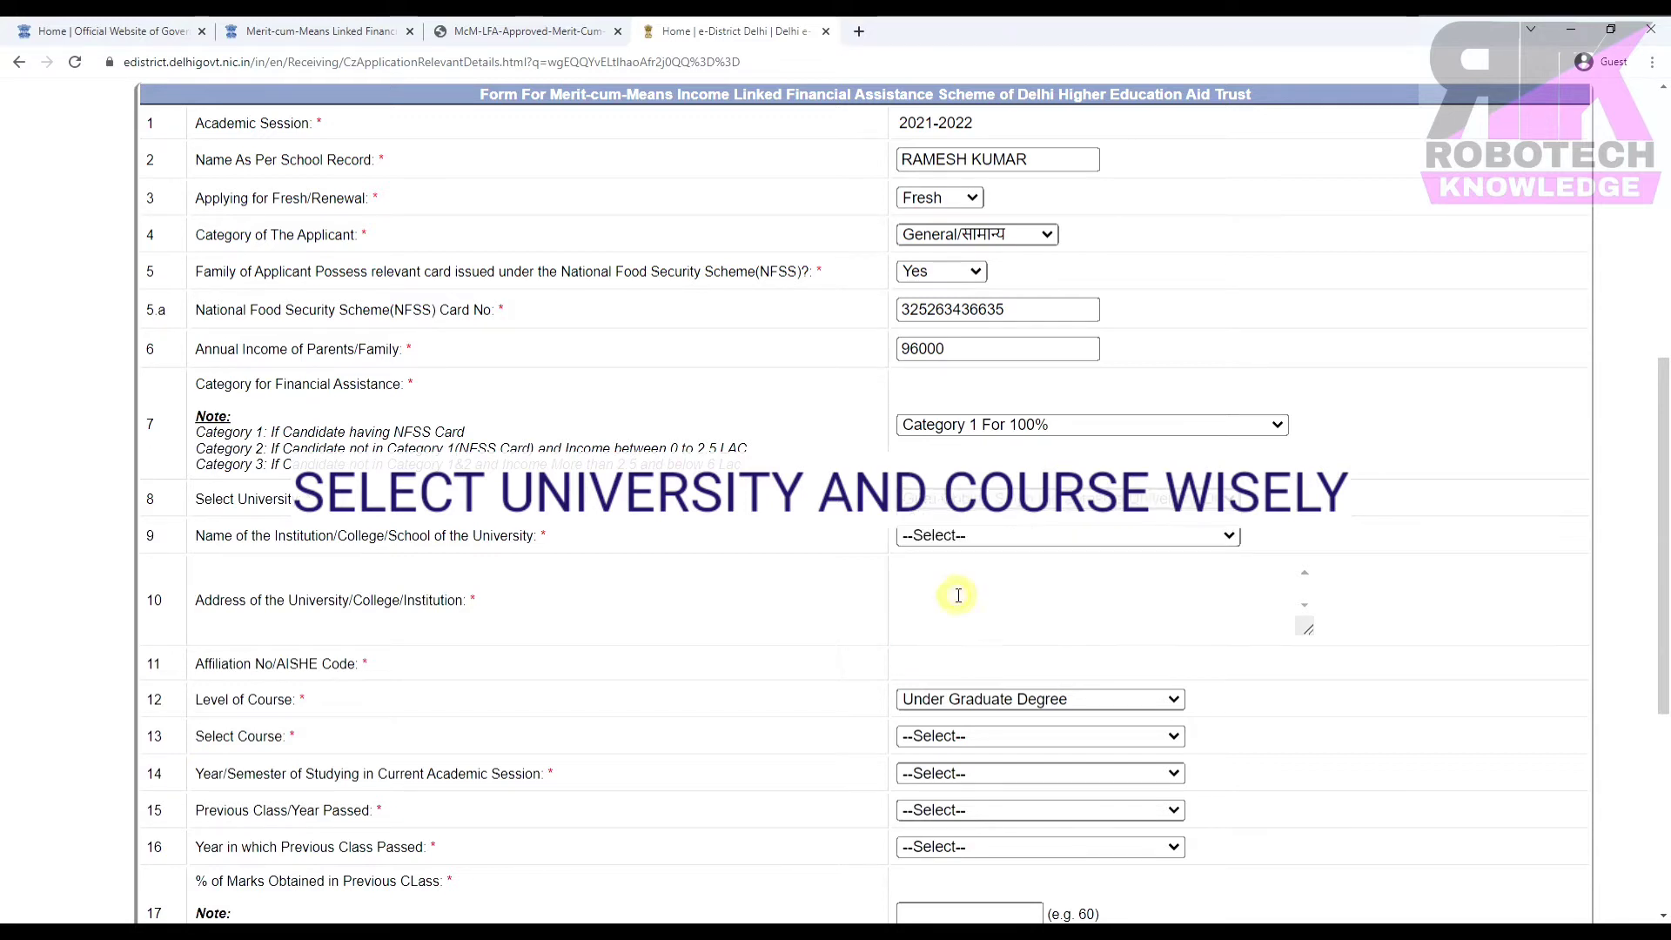
pyautogui.click(1045, 539)
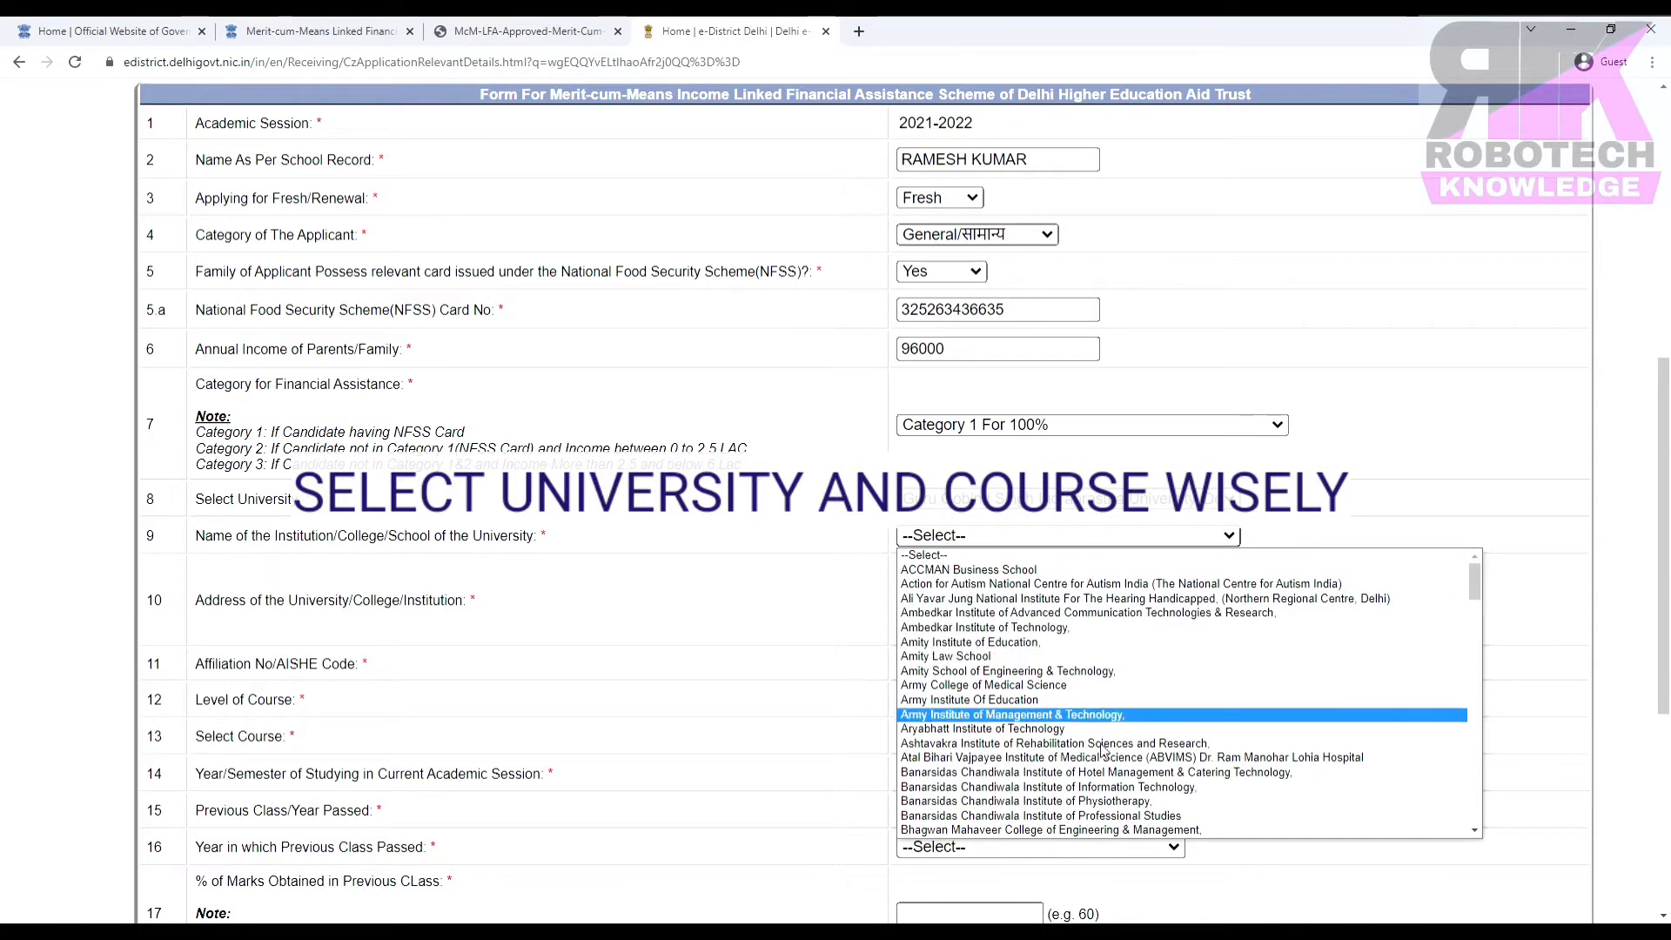
pyautogui.scroll(-3, 1117, 778)
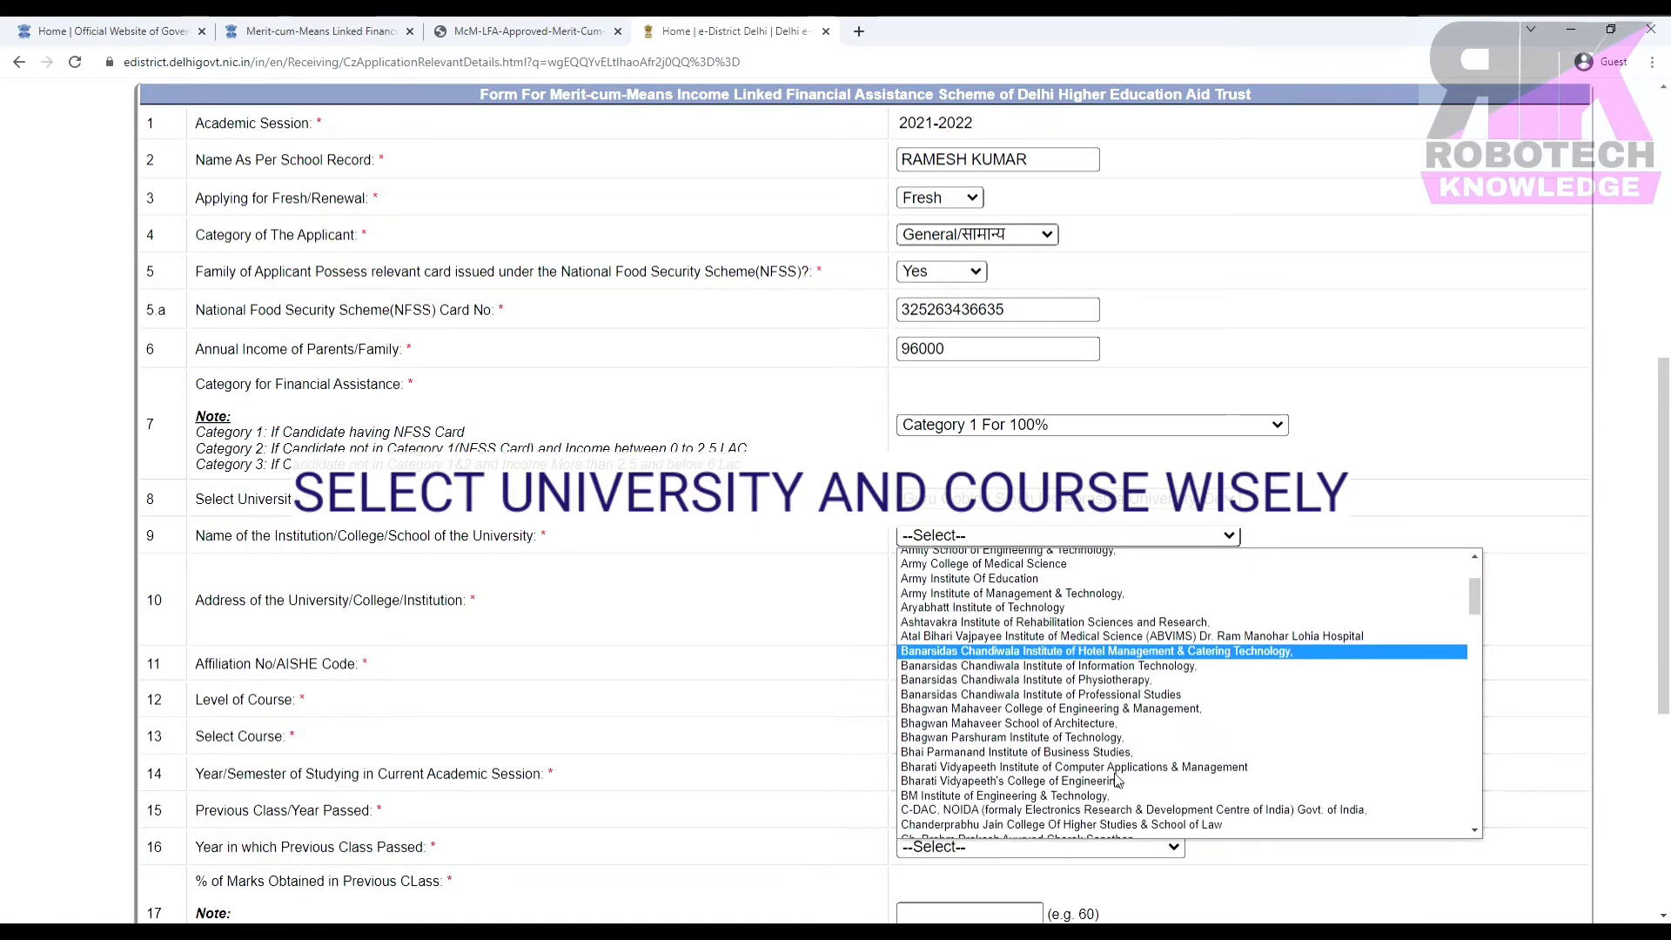
pyautogui.scroll(-5, 1117, 777)
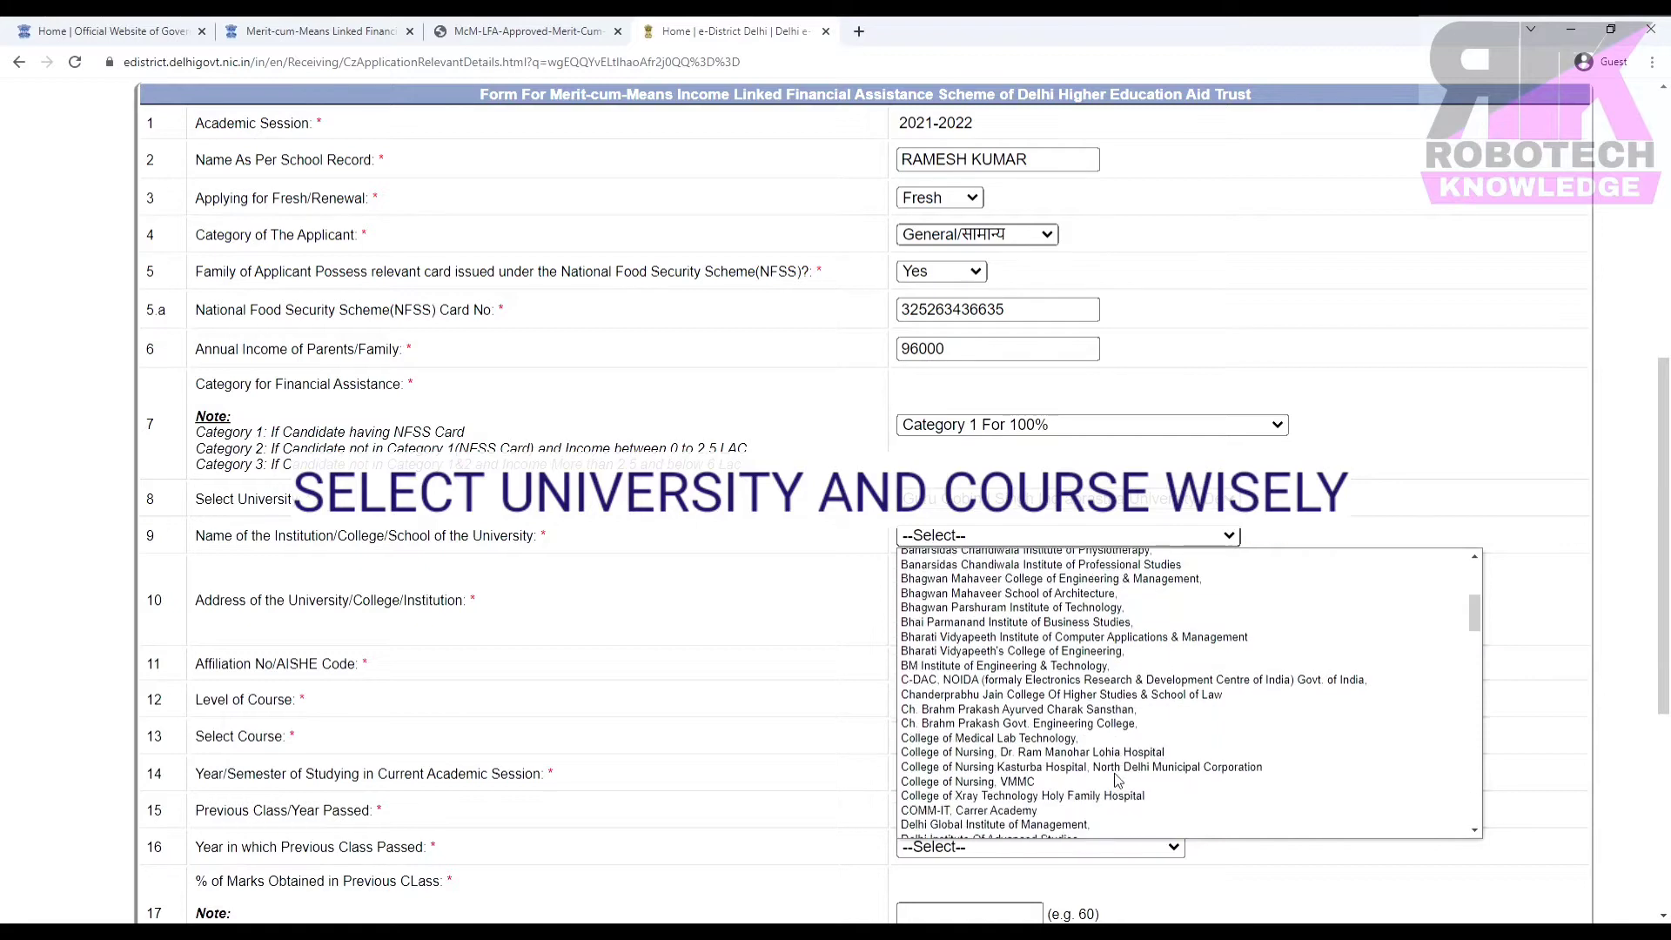
pyautogui.scroll(-5, 1117, 777)
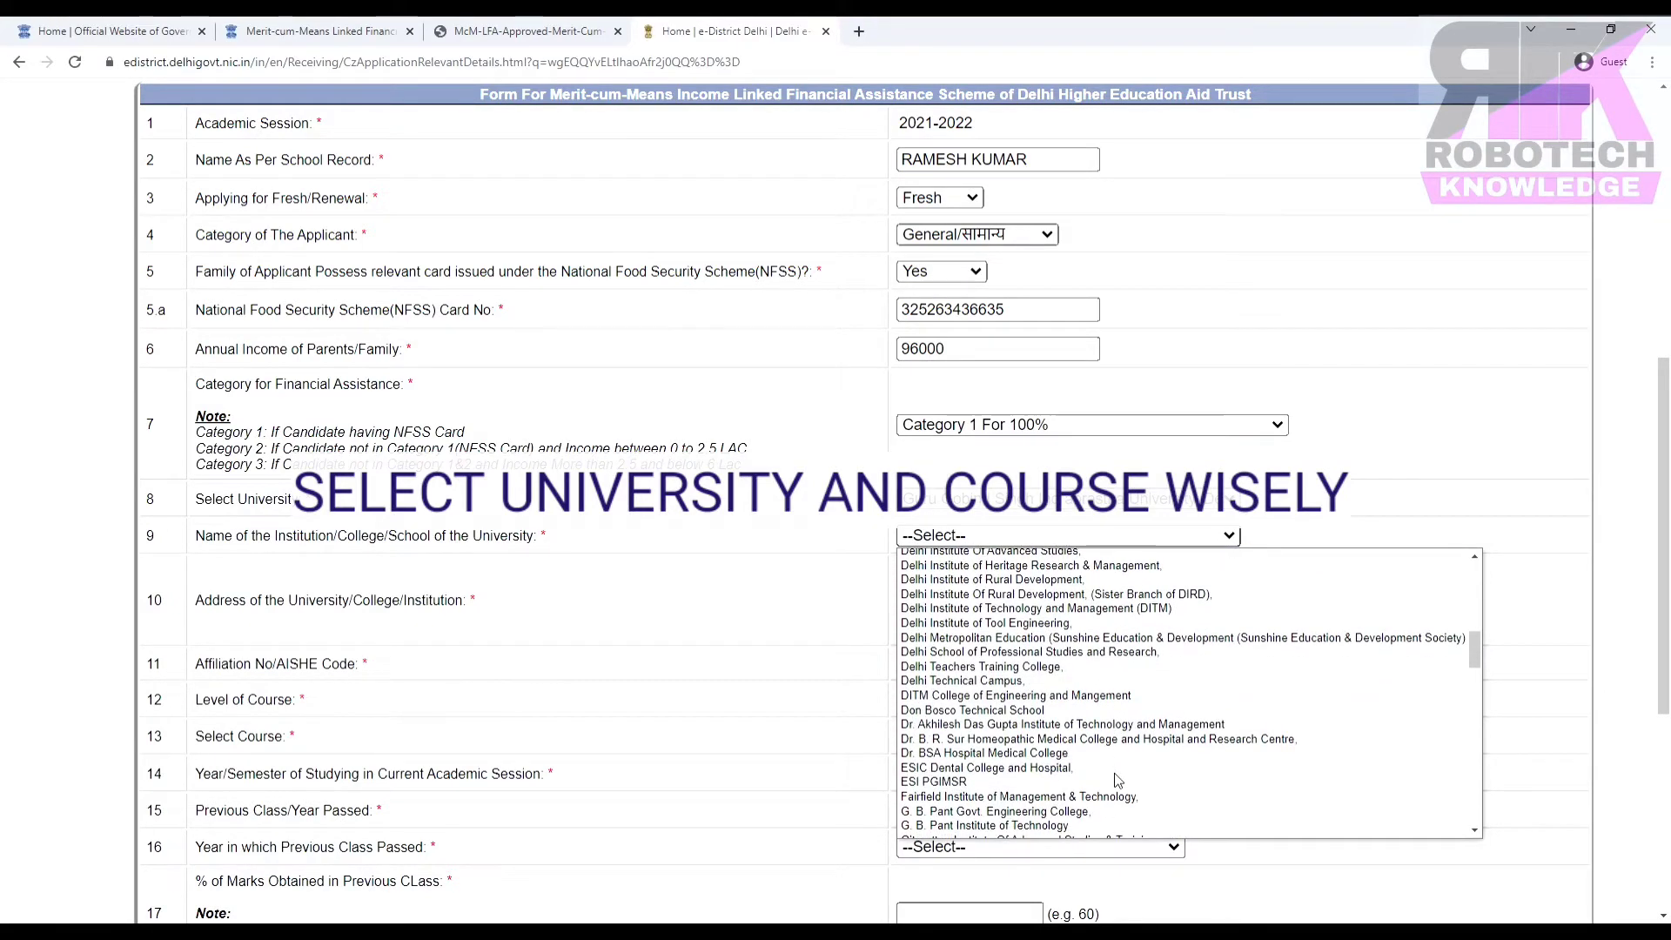
pyautogui.scroll(-4, 1117, 777)
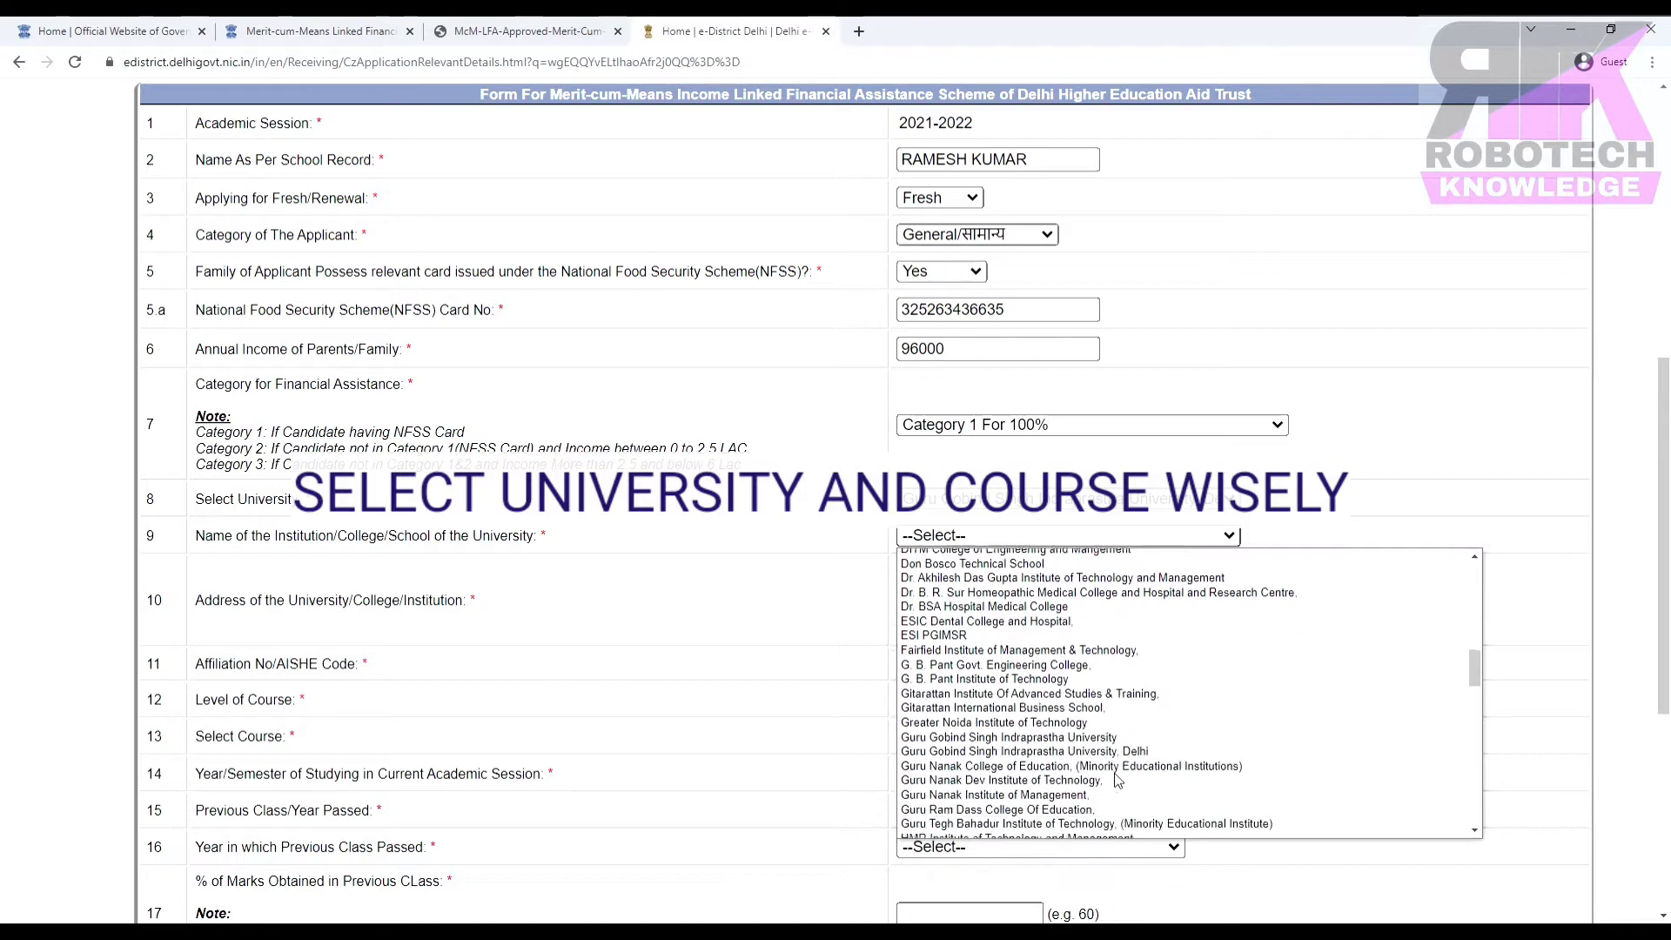
pyautogui.click(986, 672)
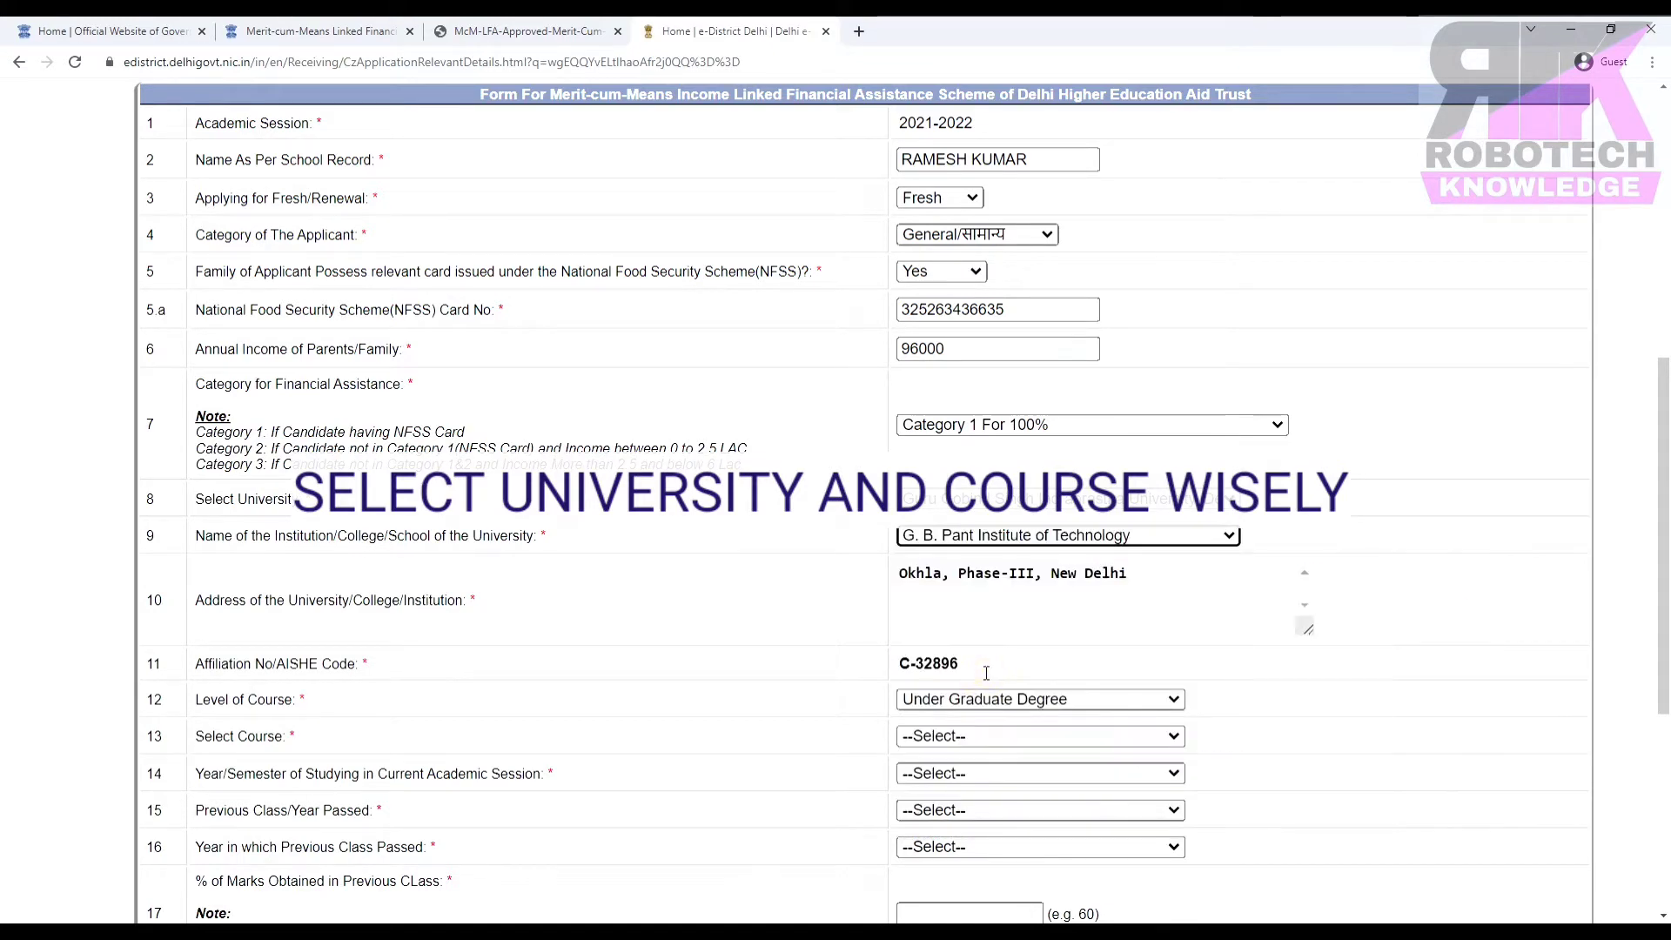
pyautogui.scroll(-1, 1128, 652)
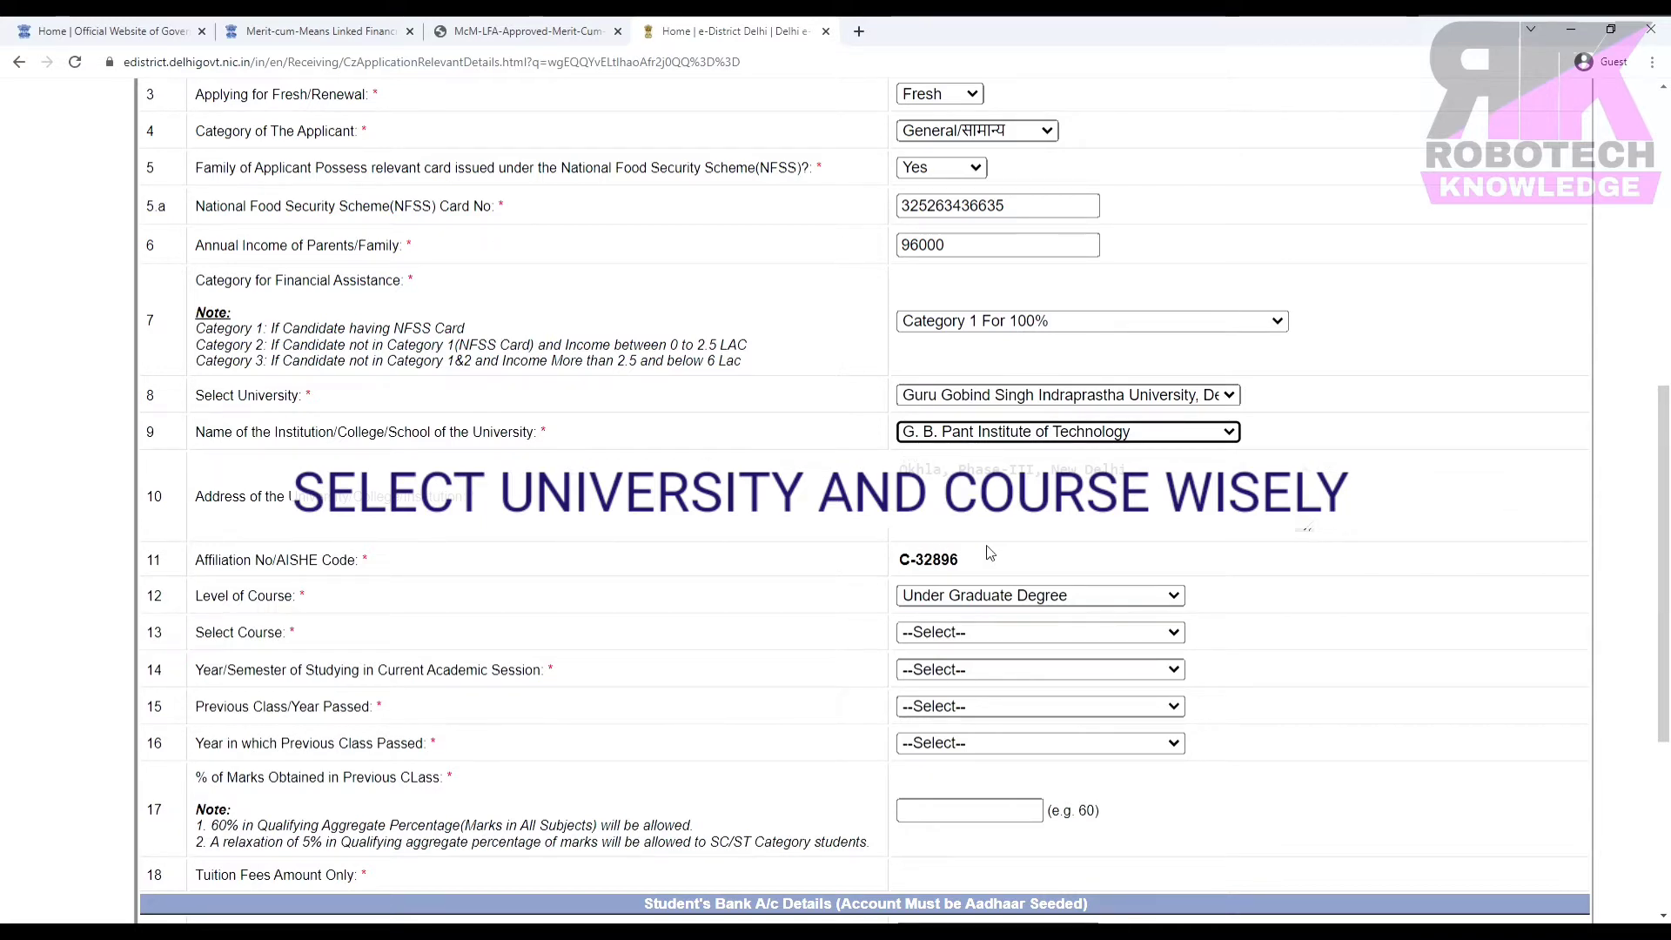
# Keep Under Graduate Degree, choose course B.Voc (Automobile), and set current year to UG-2nd.
pyautogui.click(967, 597)
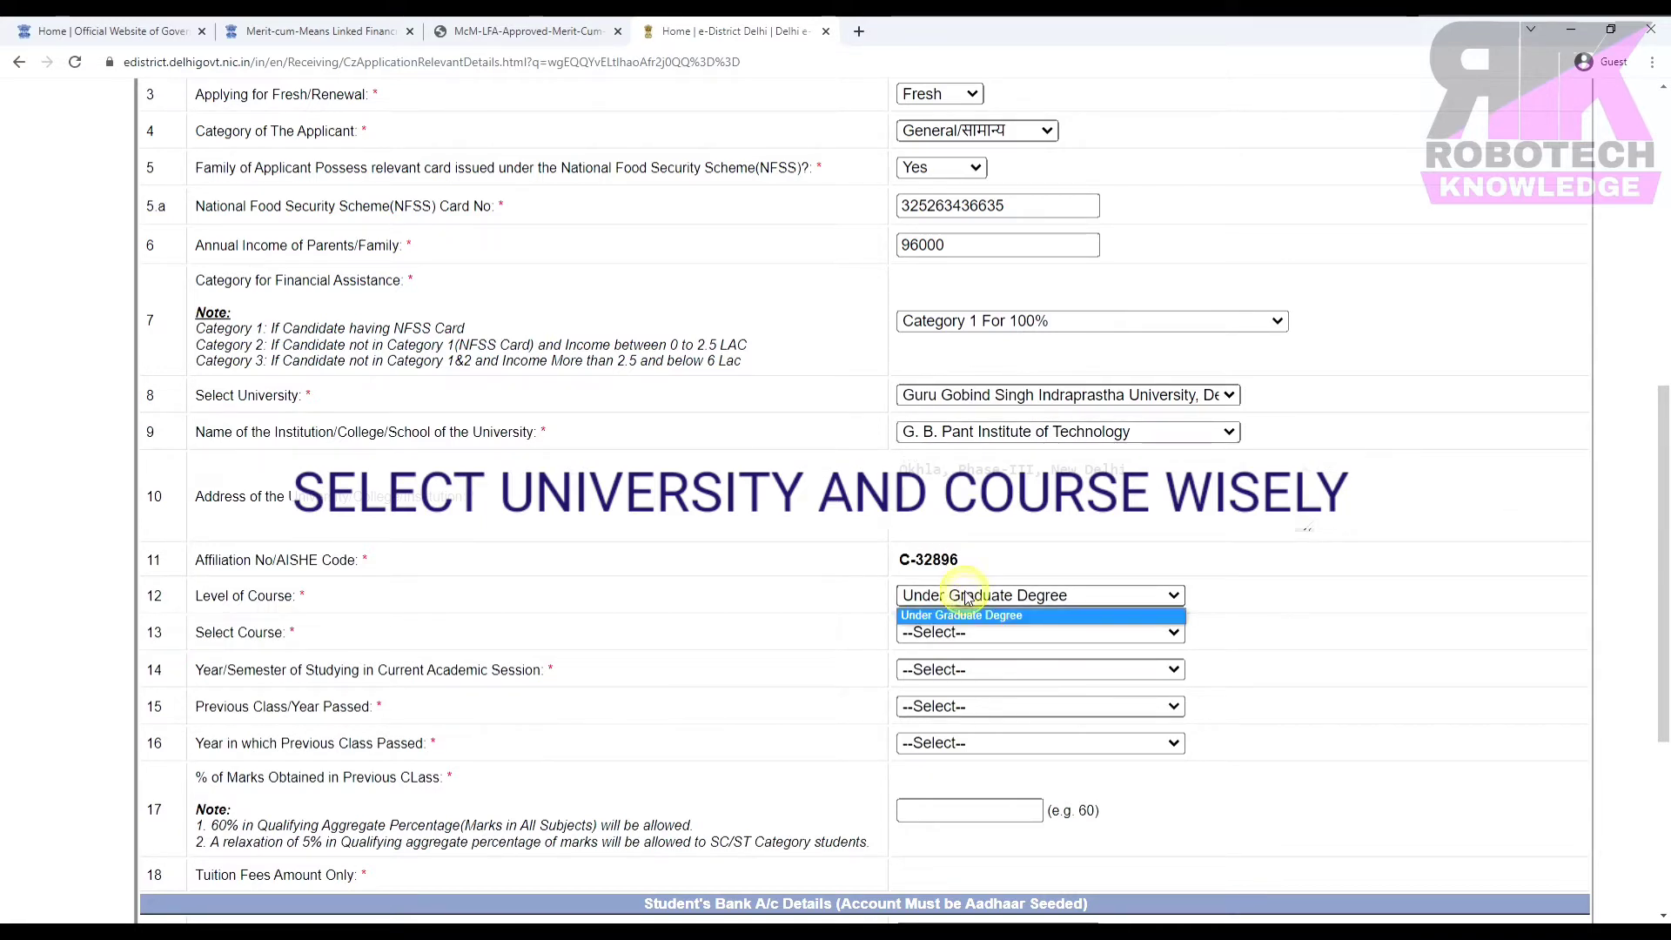
pyautogui.click(968, 597)
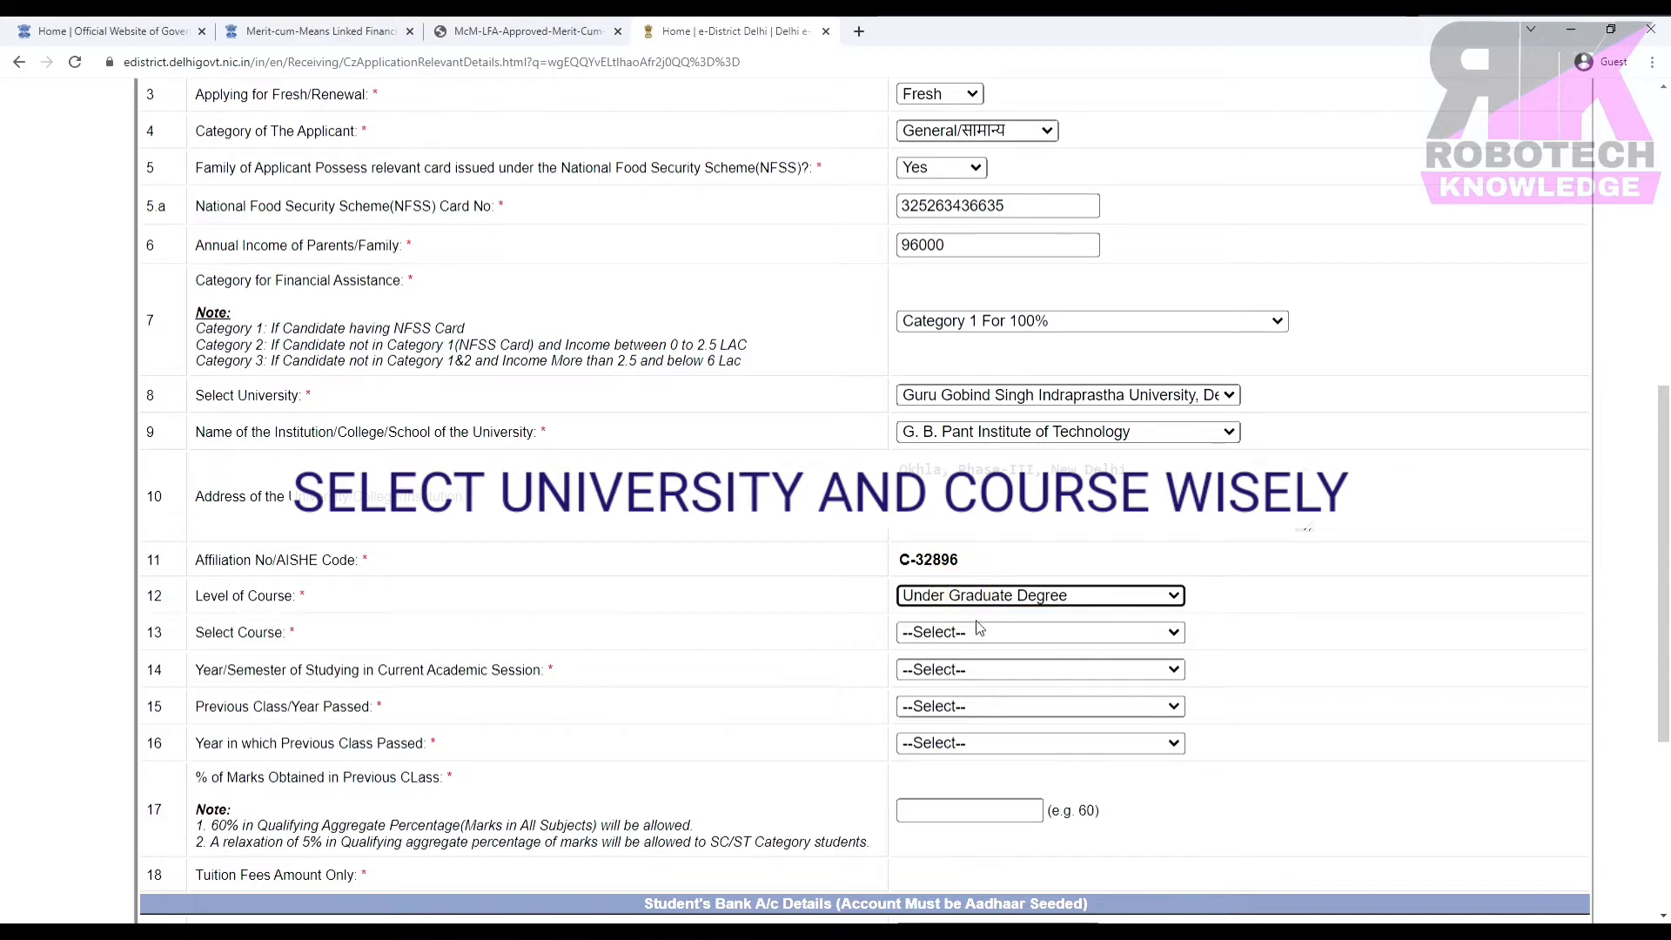
pyautogui.click(975, 633)
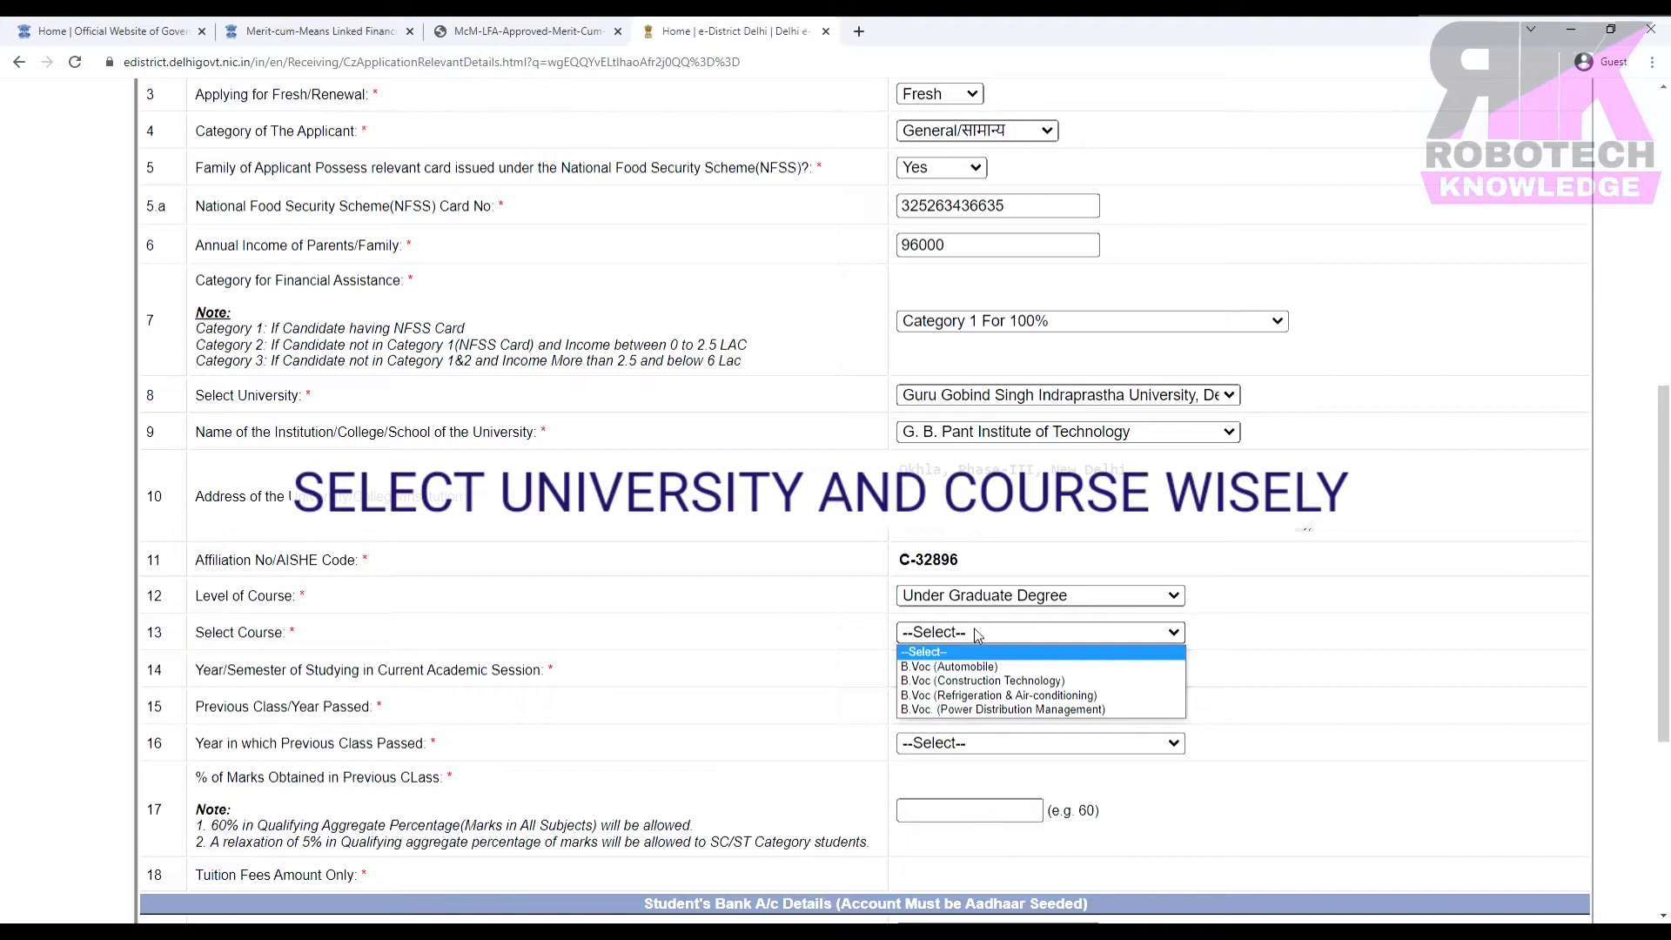
pyautogui.click(953, 667)
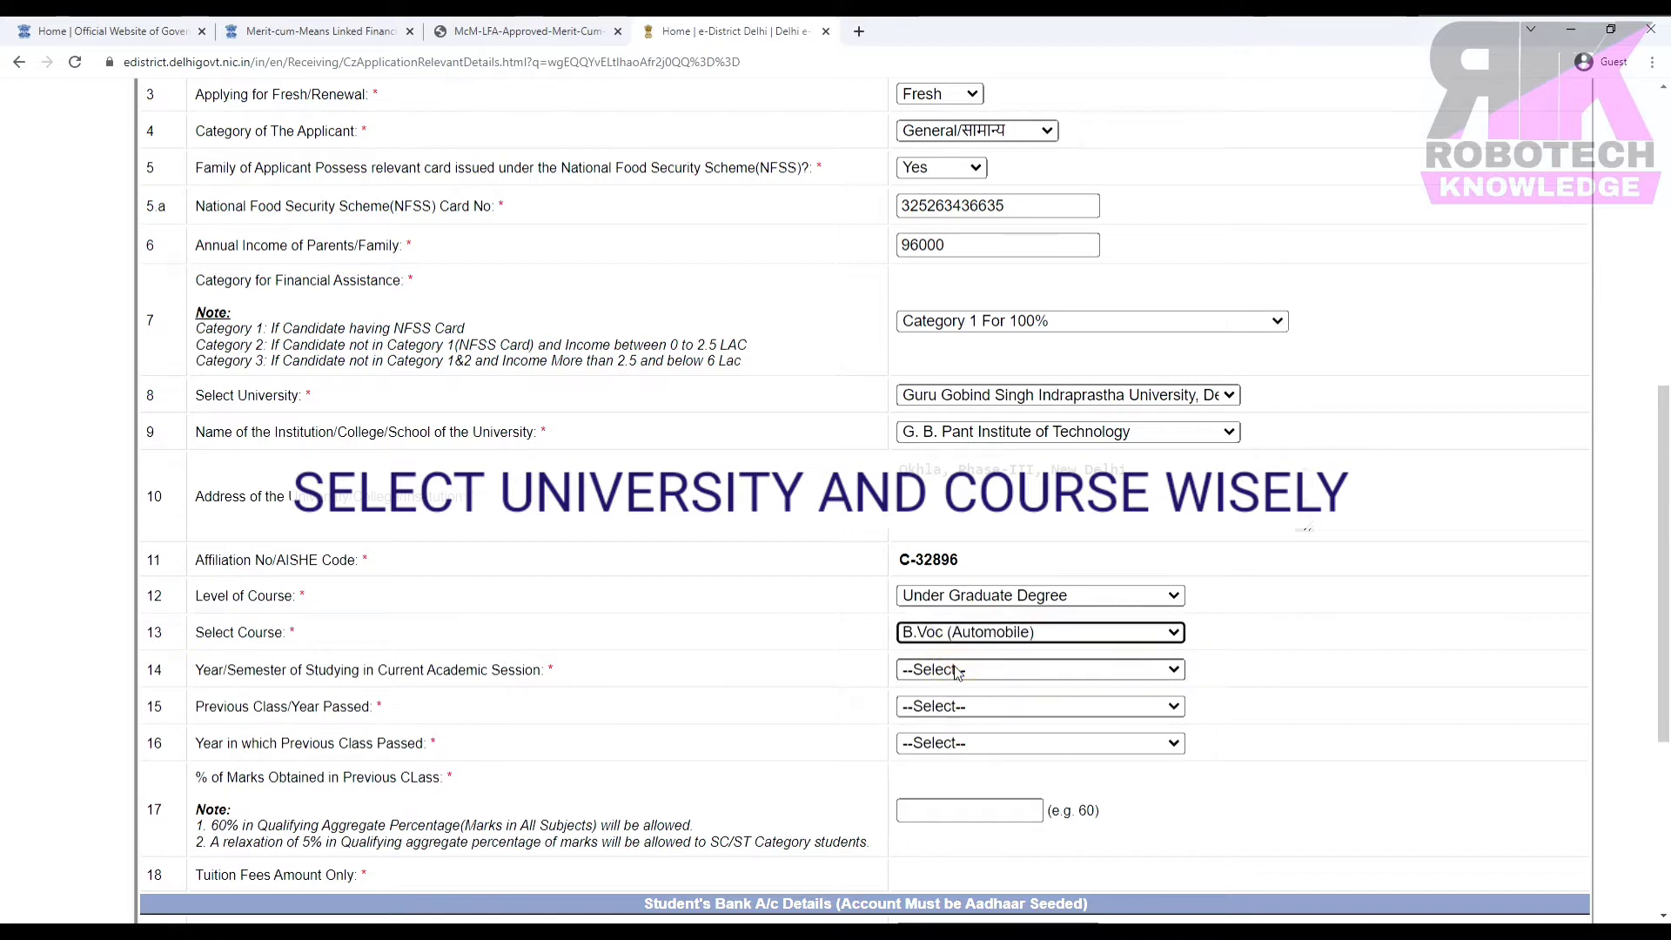
pyautogui.click(957, 670)
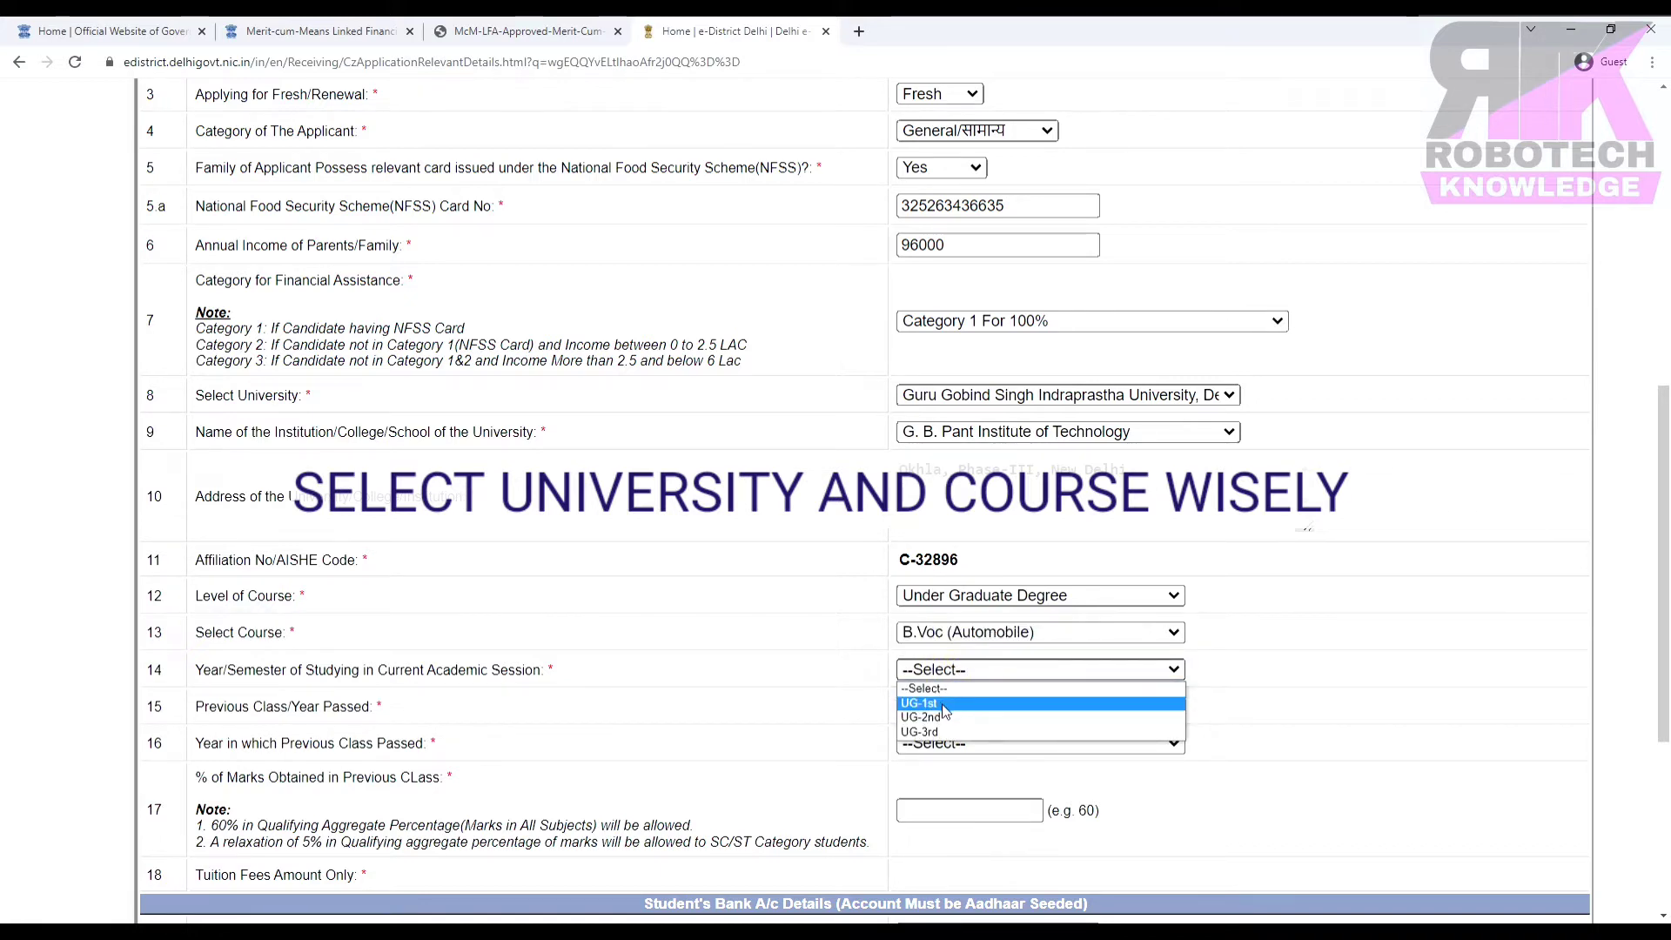
pyautogui.click(974, 672)
pyautogui.click(974, 672)
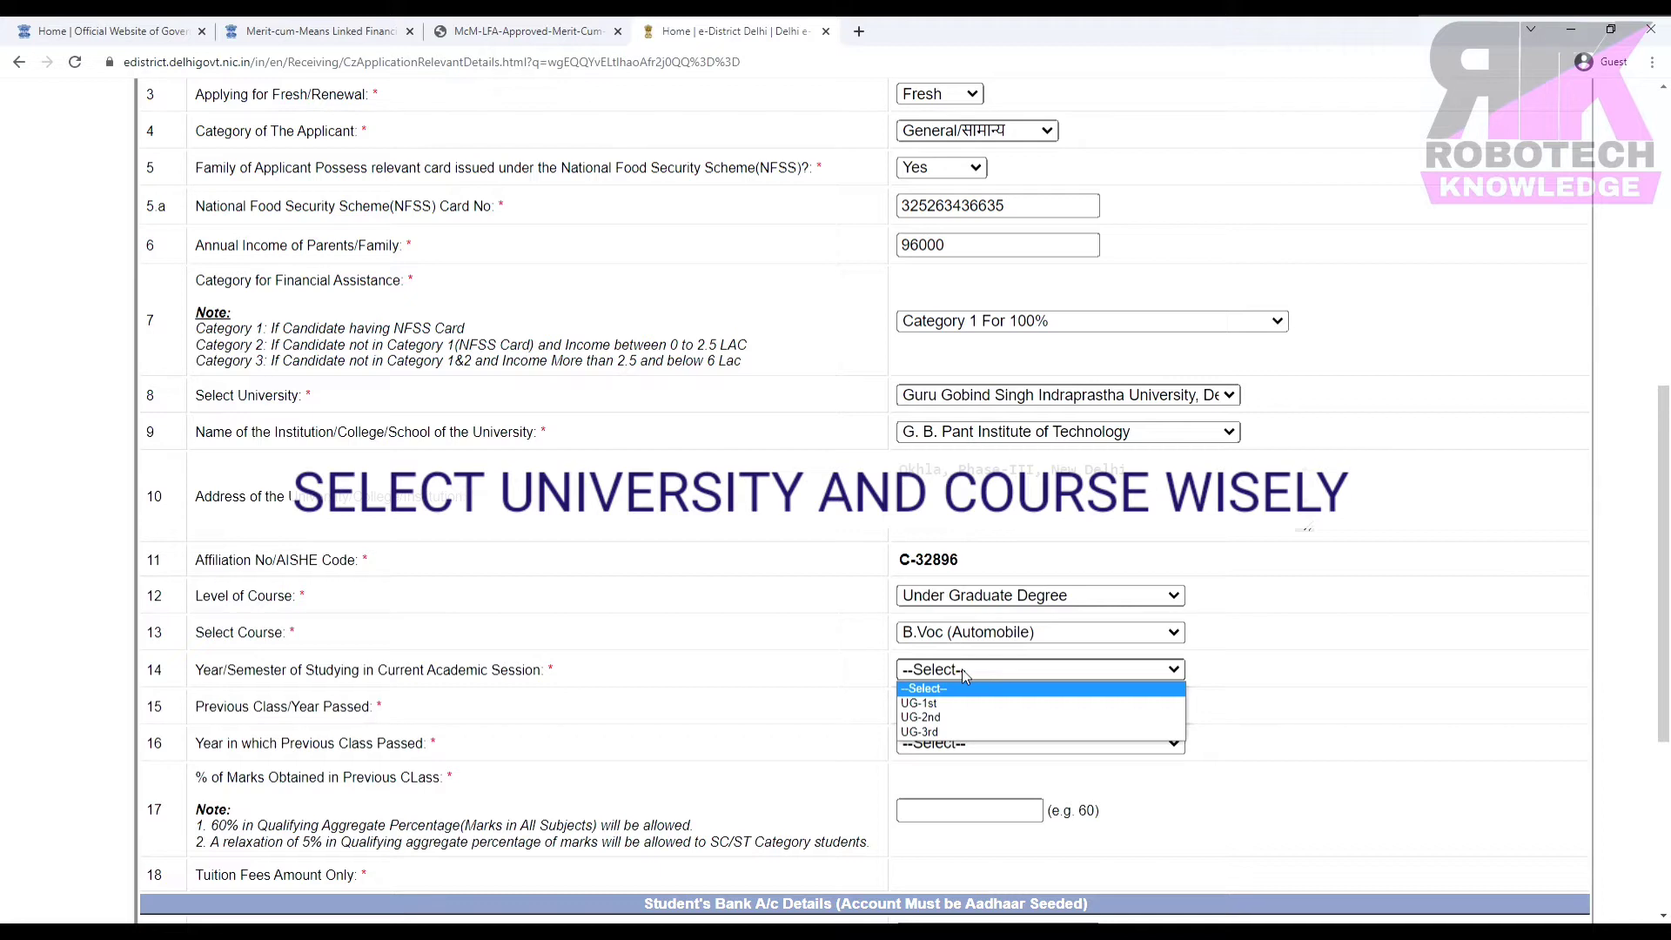
pyautogui.click(923, 717)
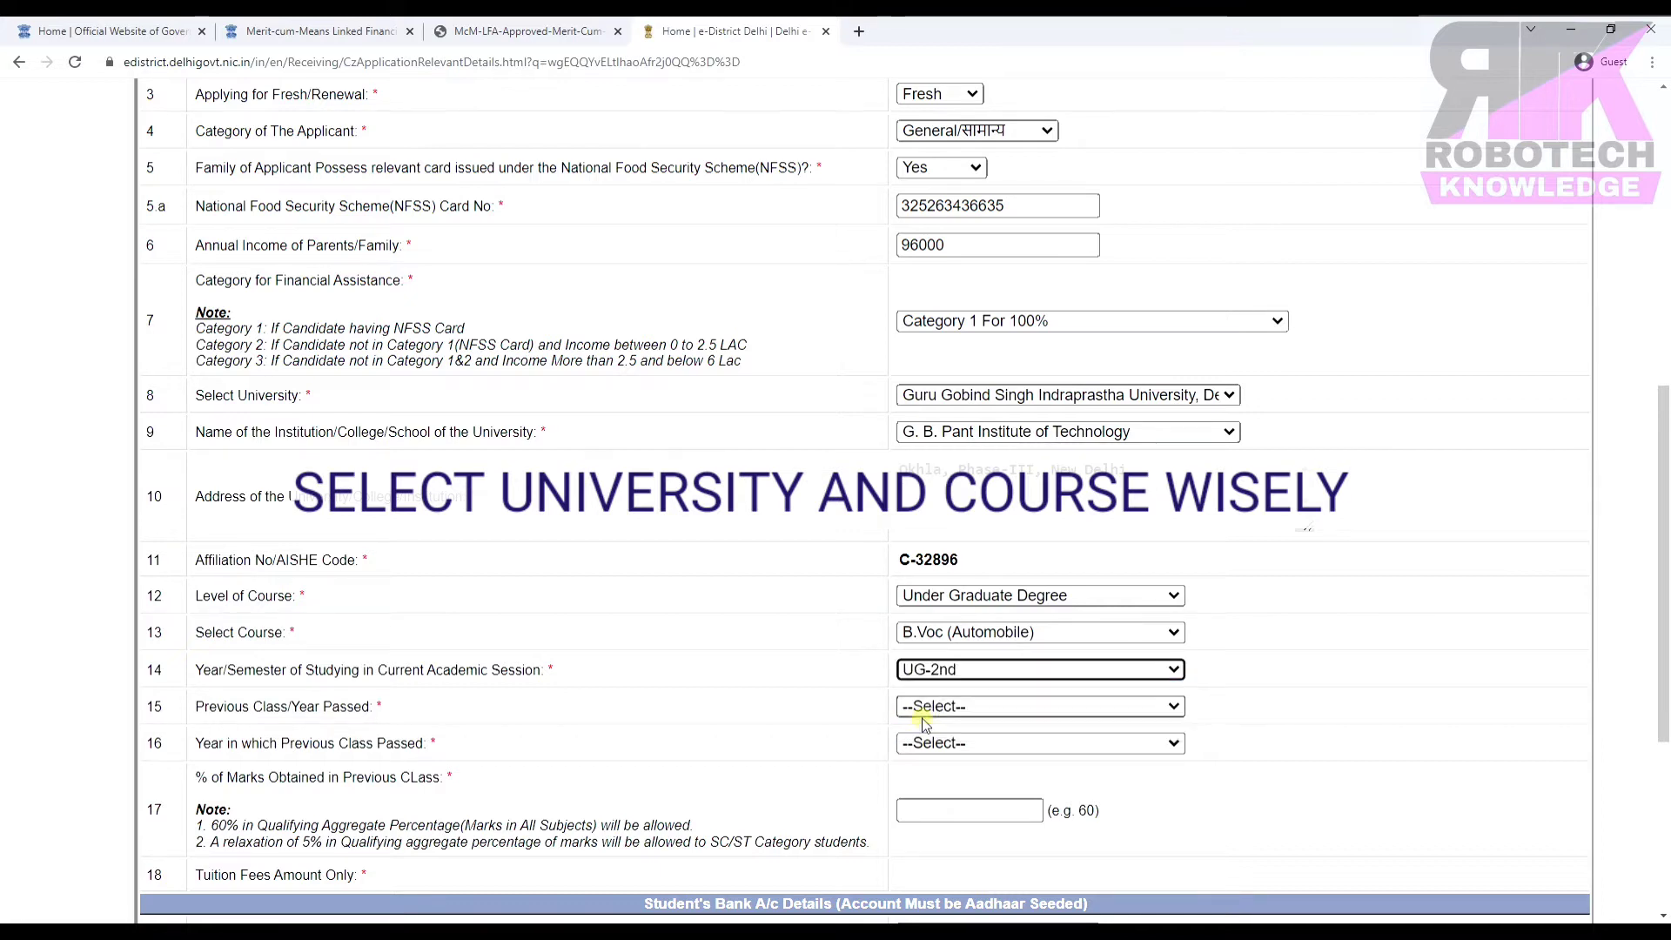
# Set previous class to UG-1st passed in 2021-2022 with 75% marks.
pyautogui.click(986, 706)
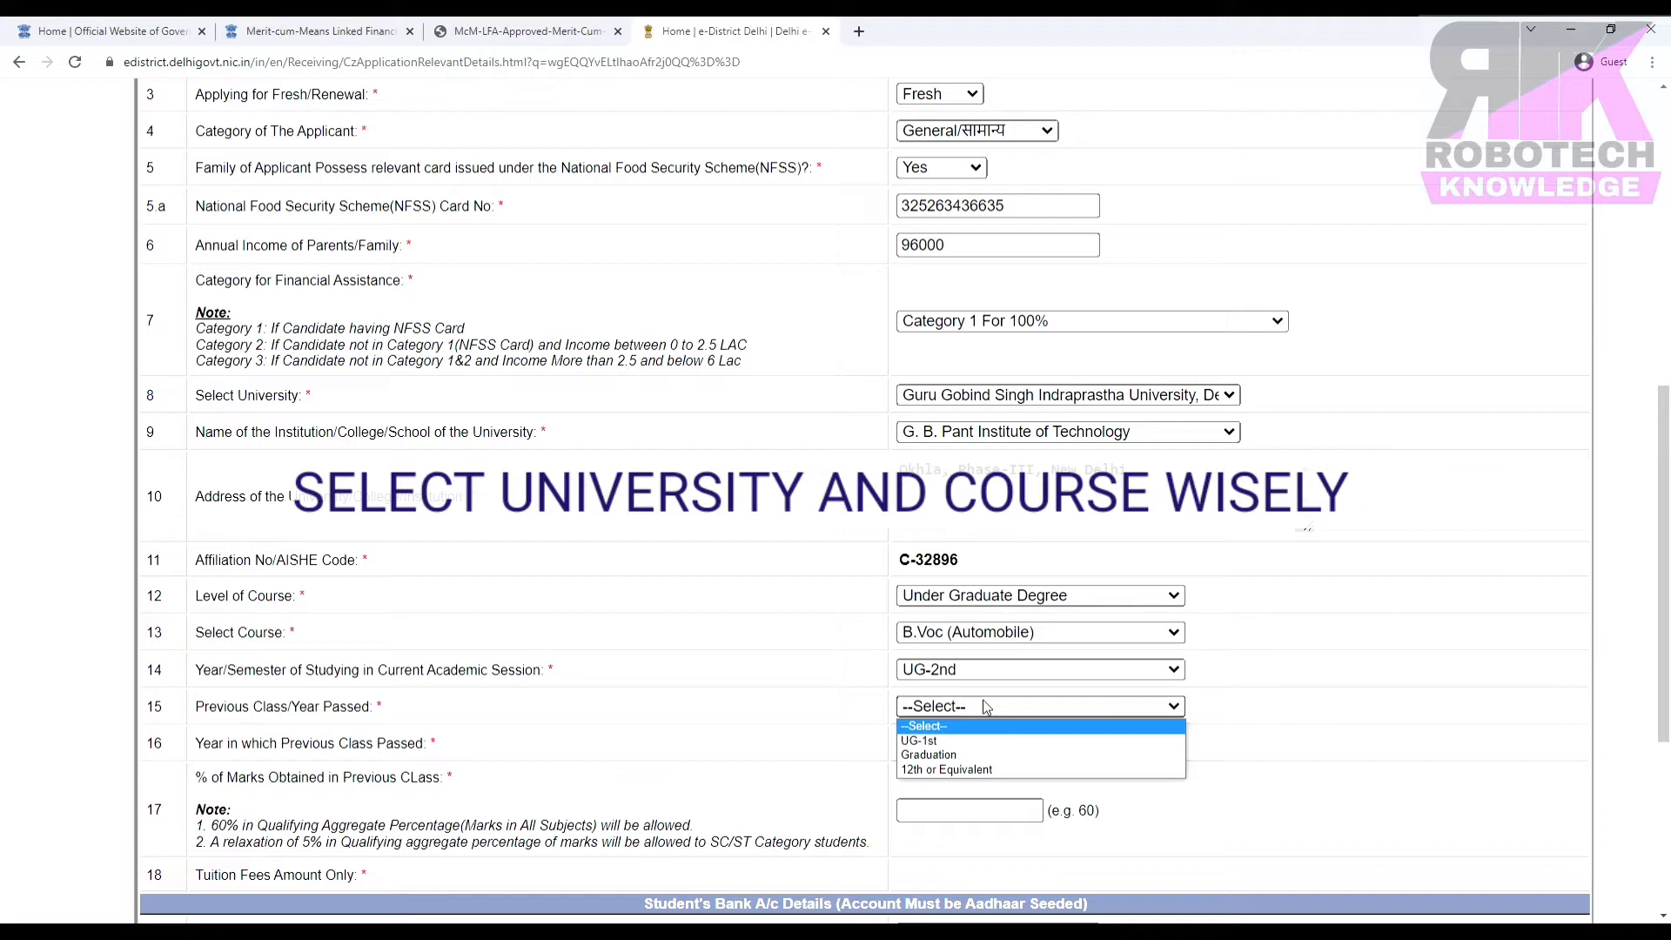
pyautogui.click(922, 739)
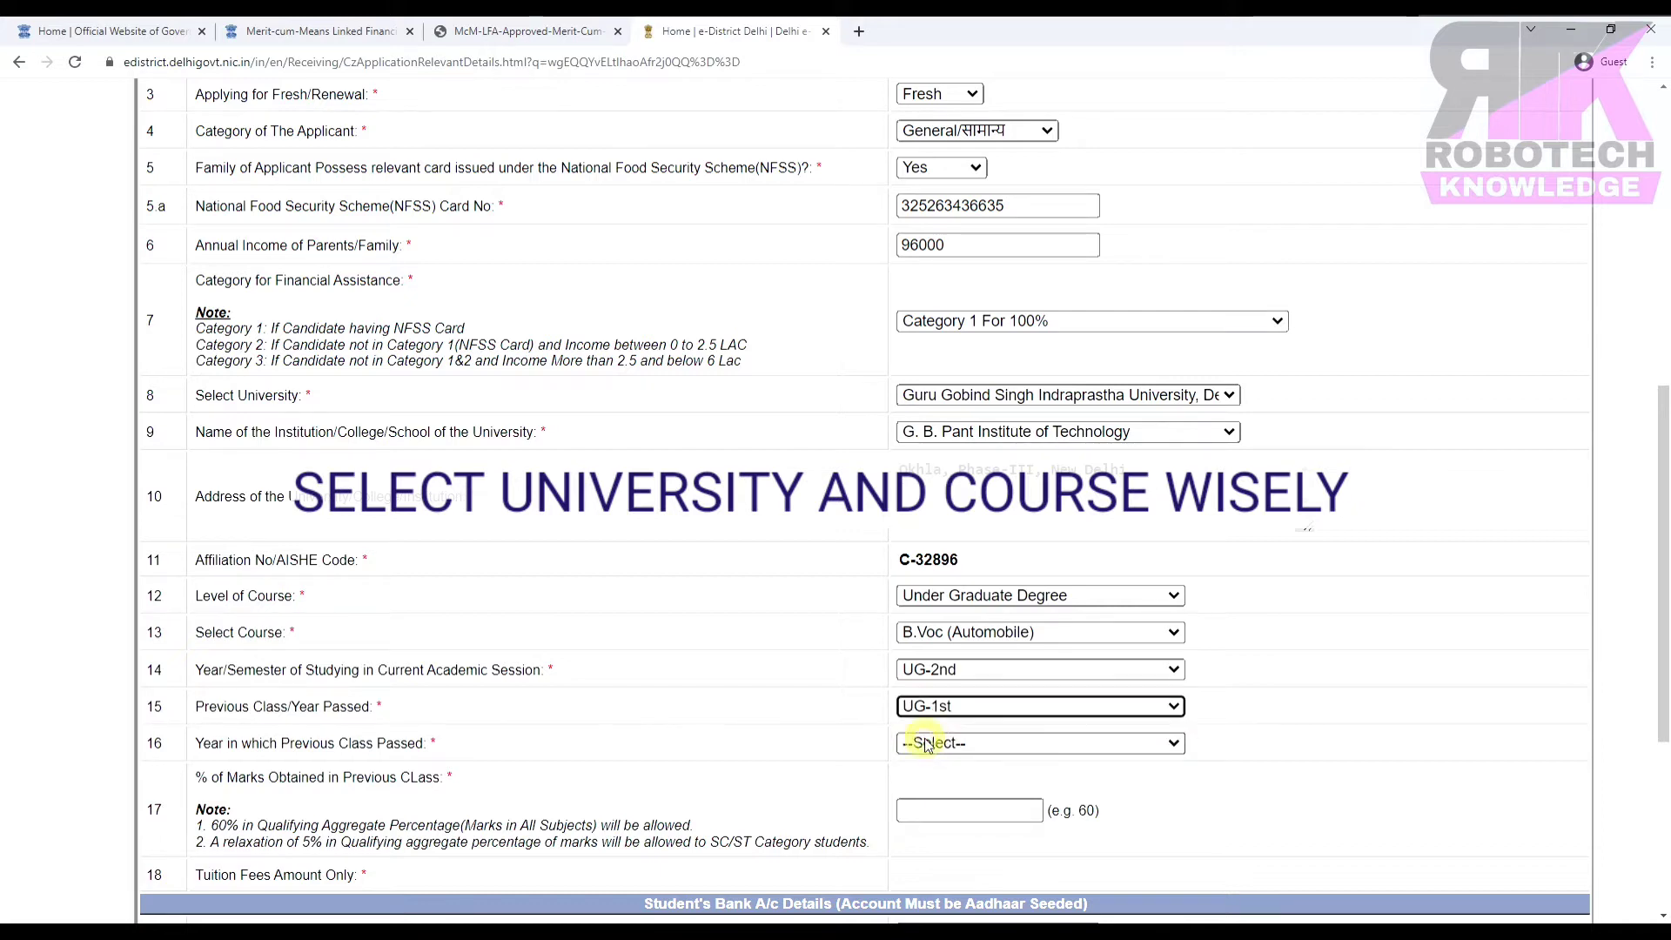
pyautogui.click(975, 746)
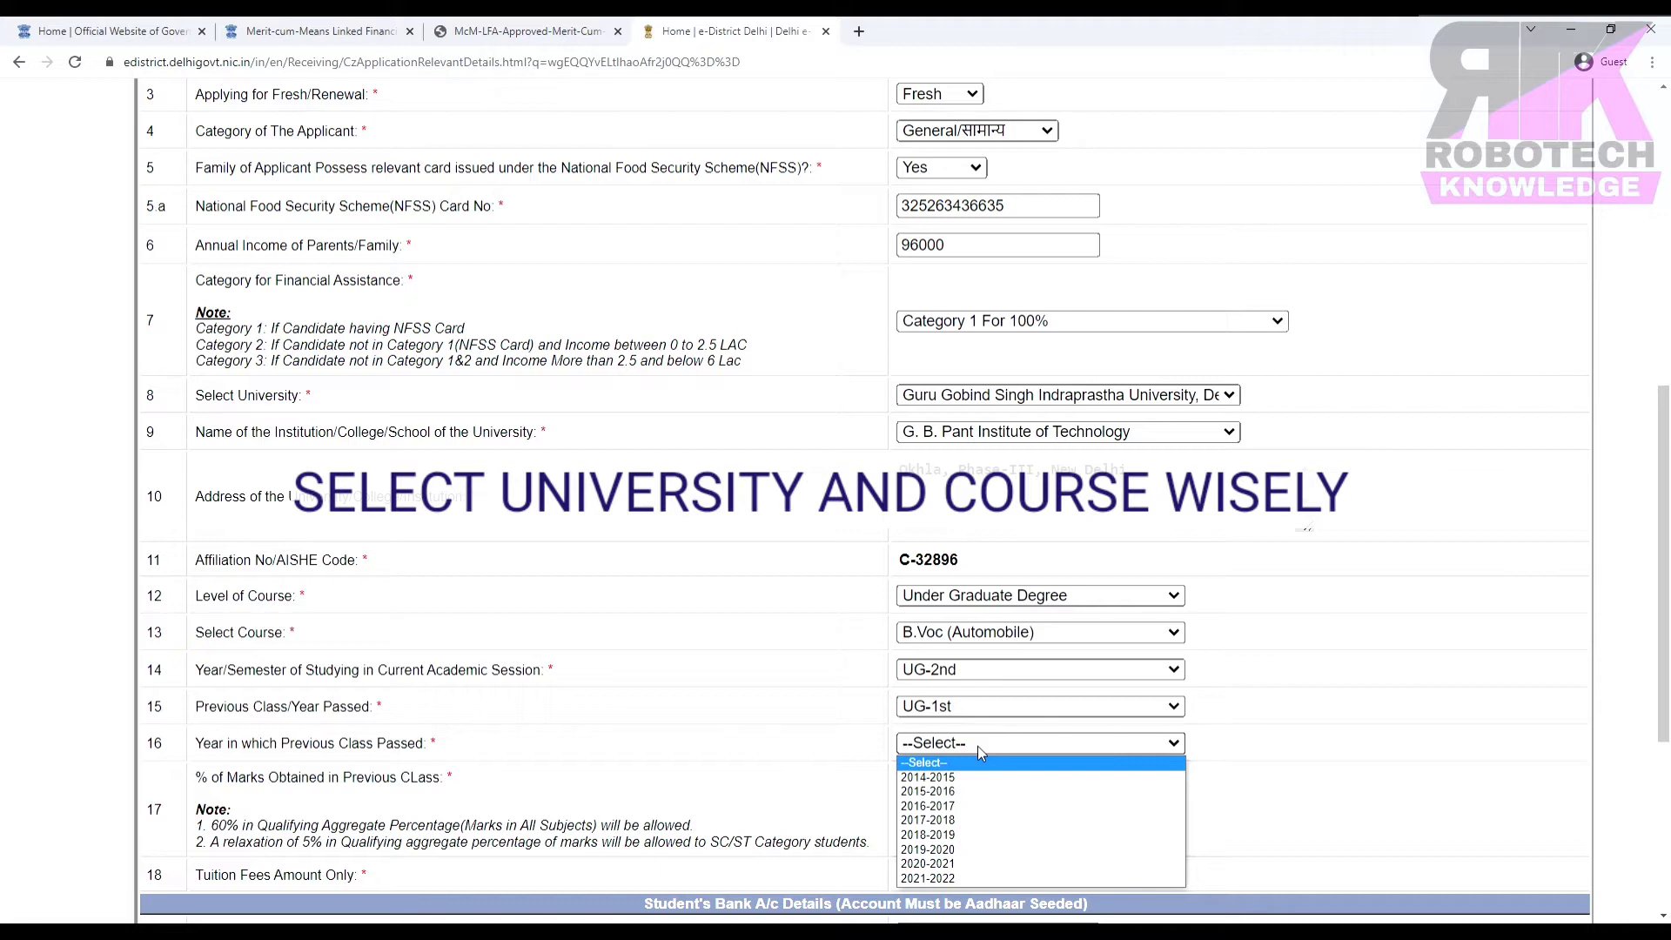
pyautogui.click(969, 879)
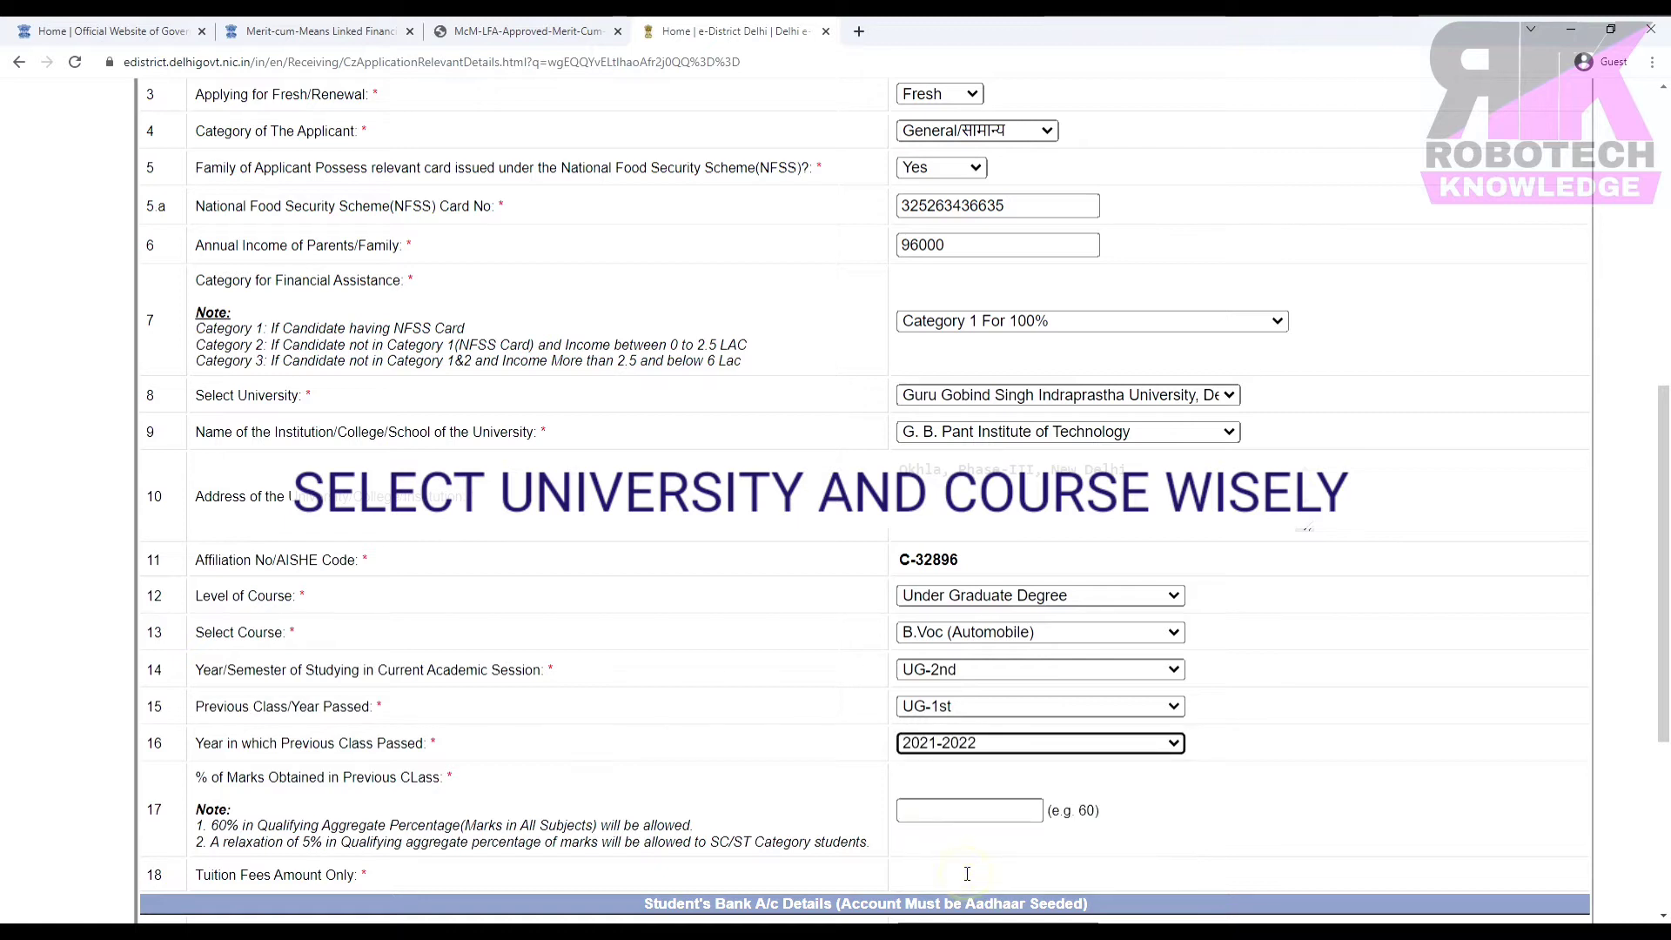
pyautogui.click(988, 805)
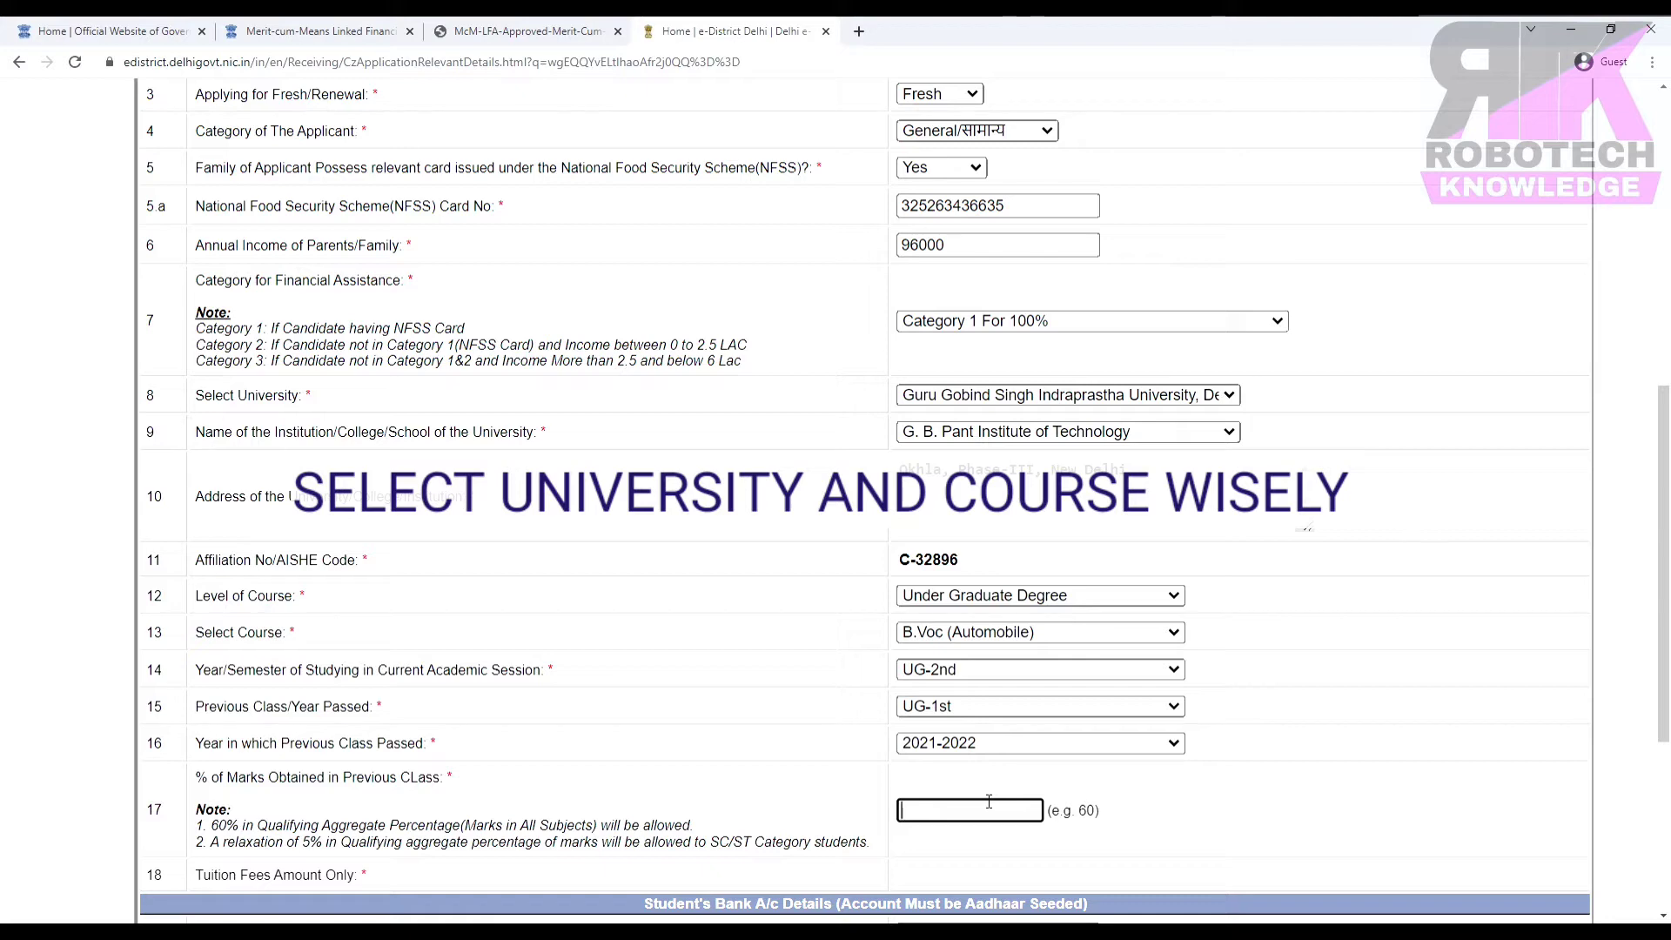
pyautogui.write('75')
pyautogui.press('Tab')
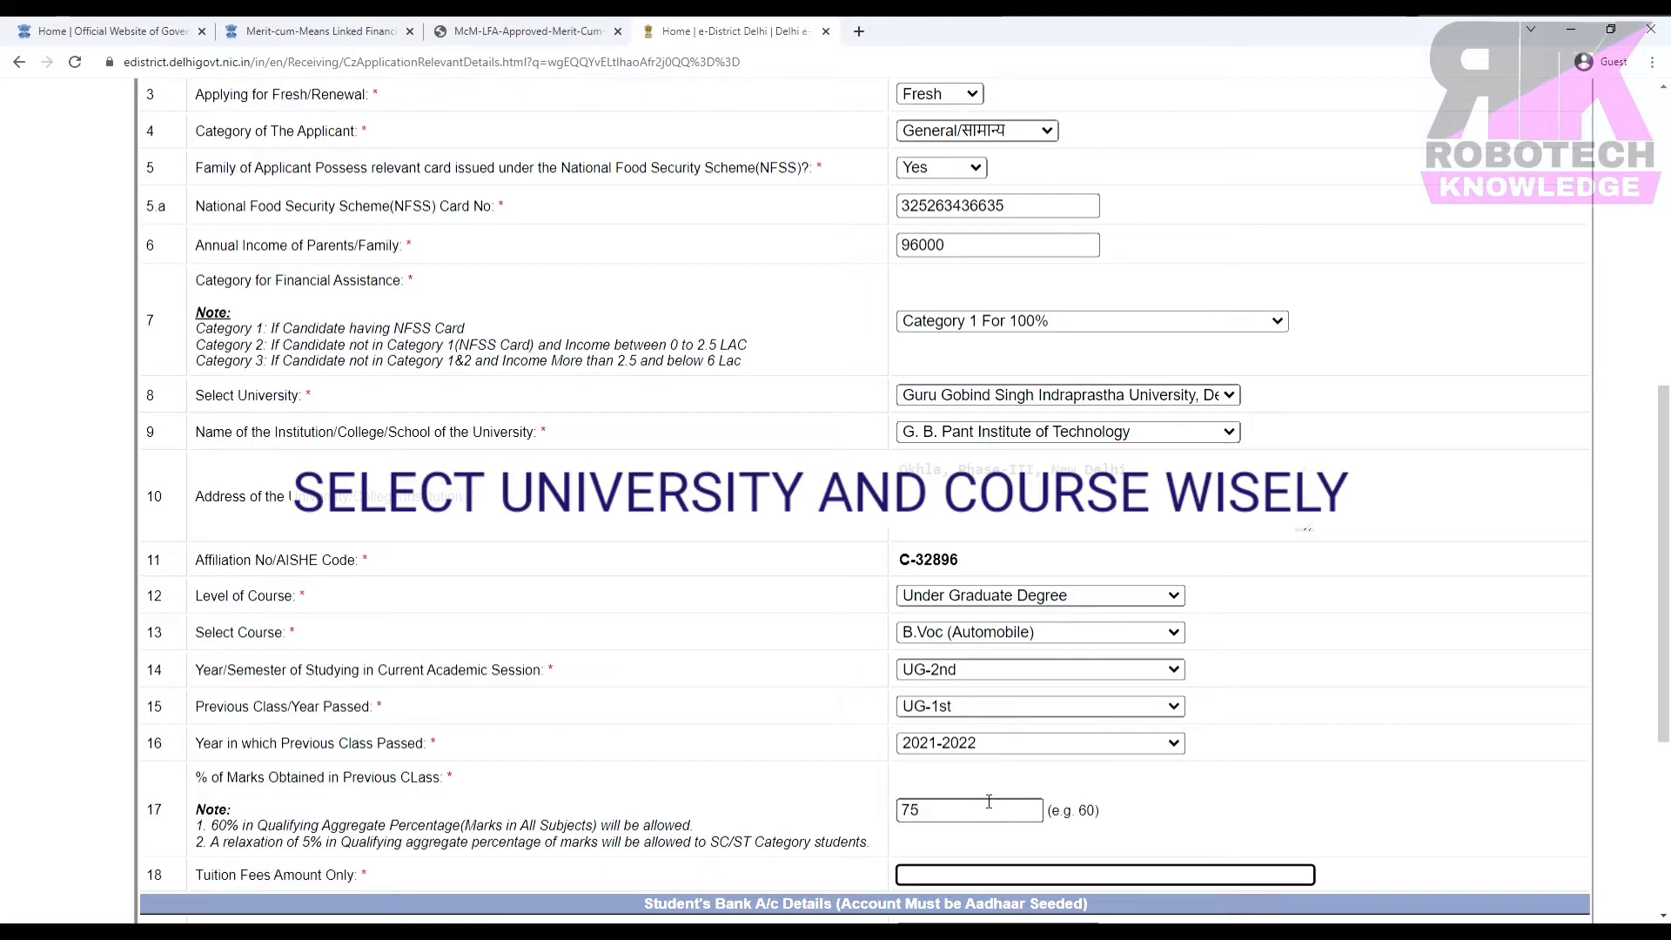
pyautogui.scroll(-1, 1062, 808)
pyautogui.scroll(1, 1062, 807)
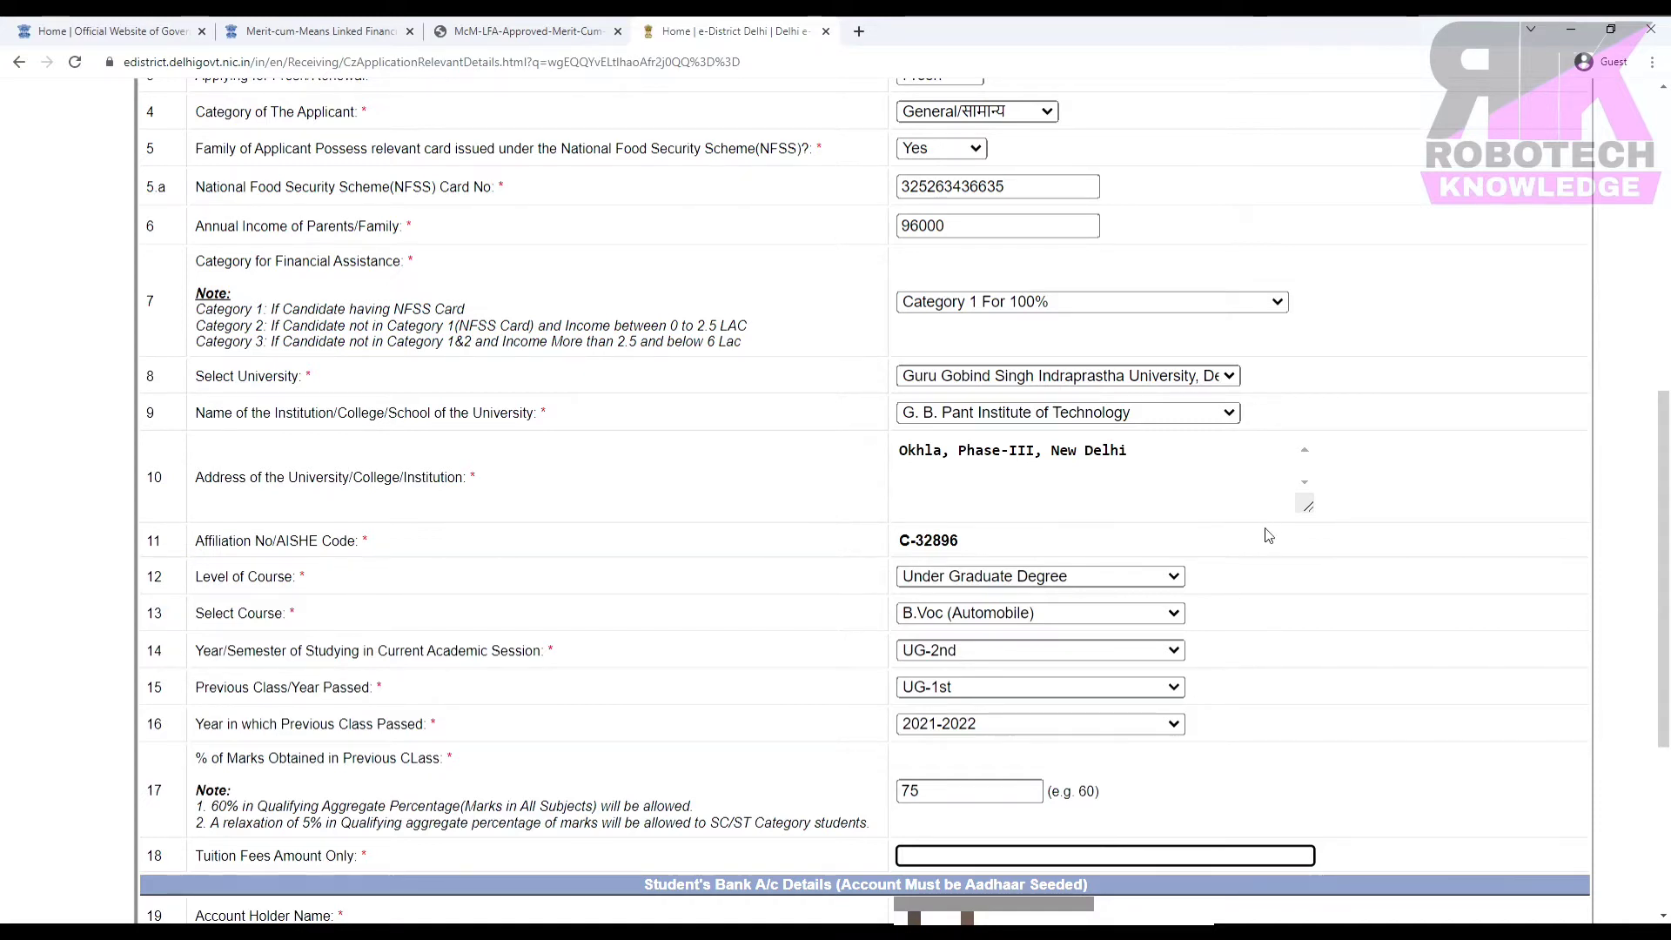
# Switch the institution to Maharaja Agrasen Institute of Technology and the course to B.Tech (CSE).
pyautogui.click(1060, 414)
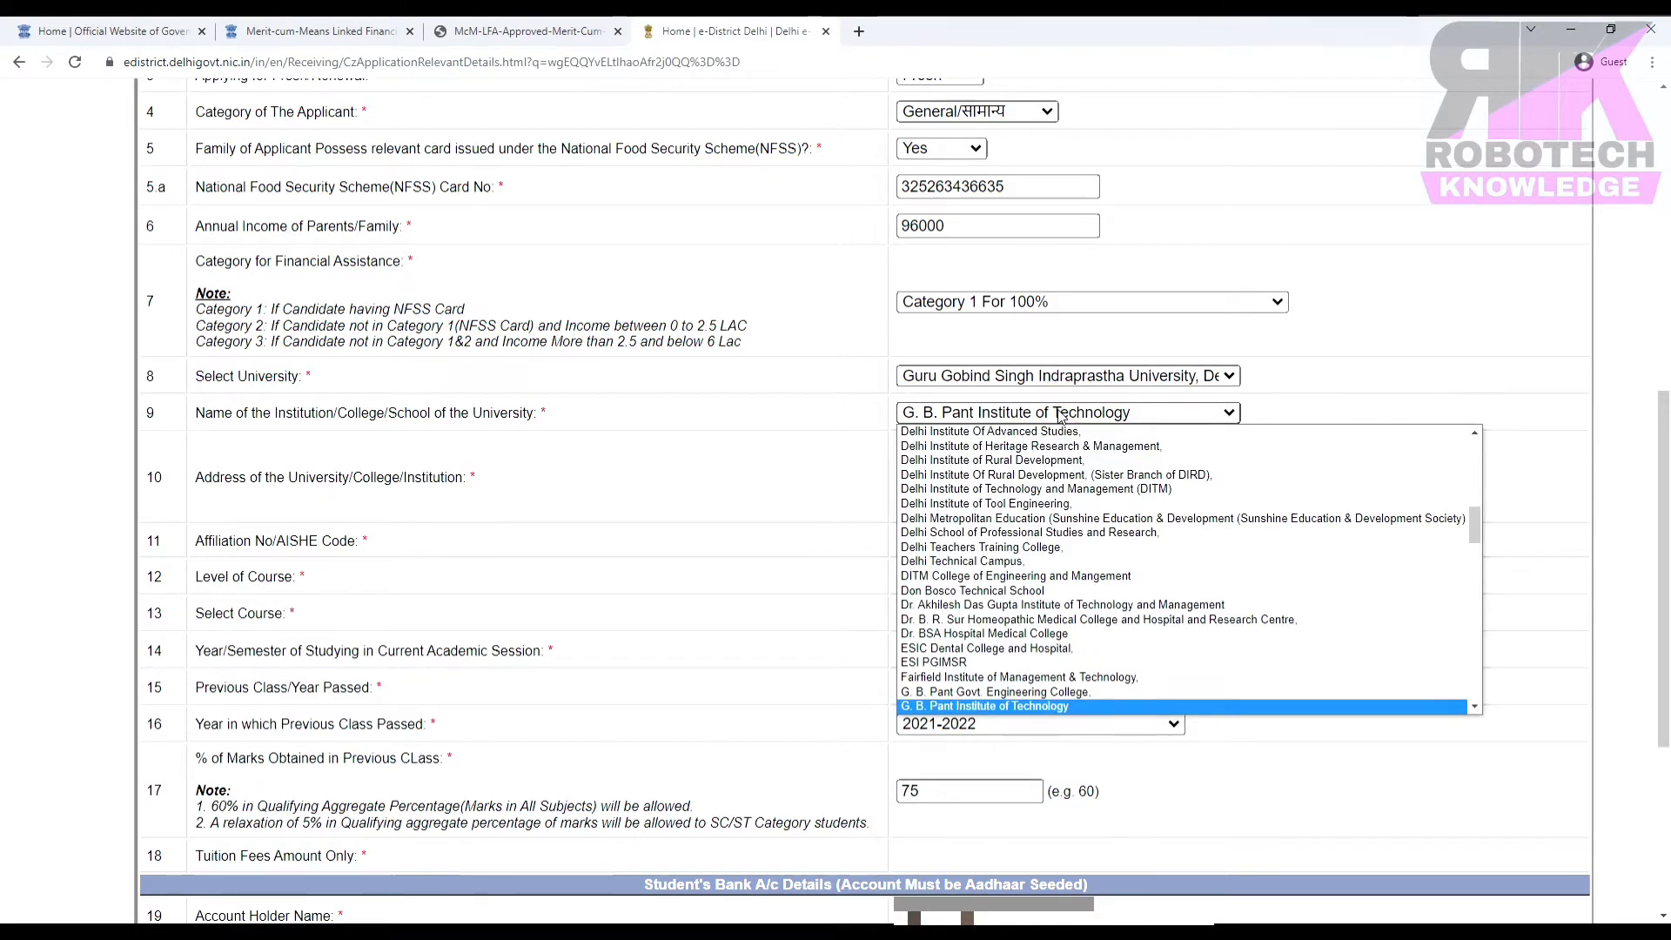
pyautogui.scroll(3, 1059, 544)
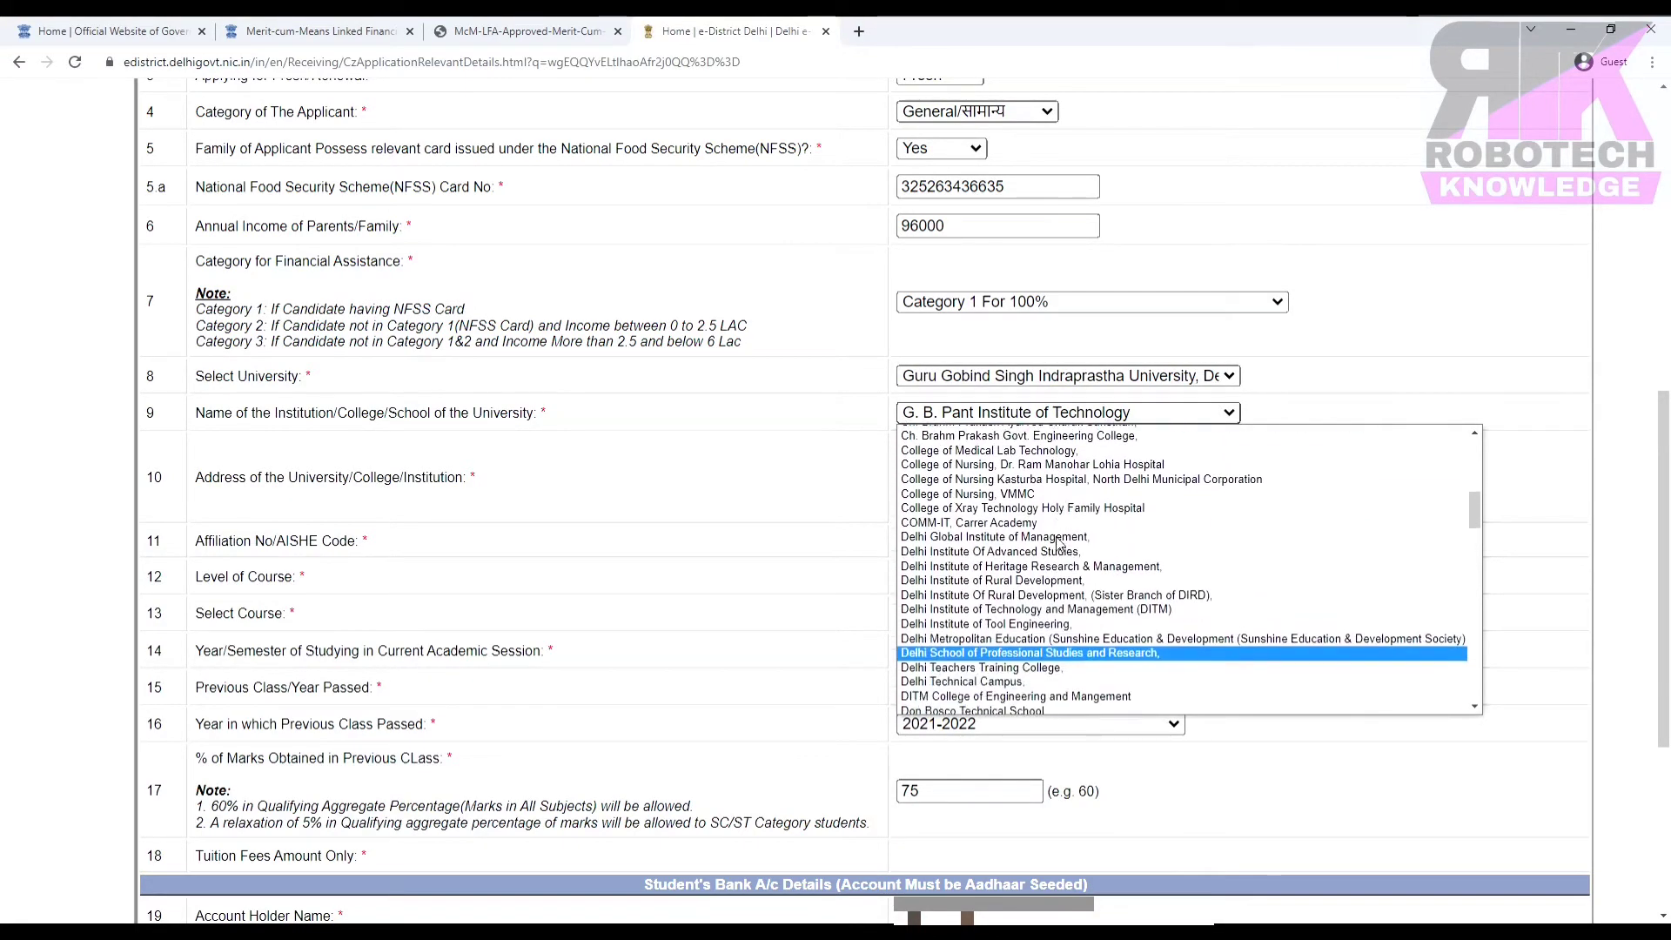
pyautogui.scroll(-1, 1059, 544)
pyautogui.scroll(-10, 1059, 543)
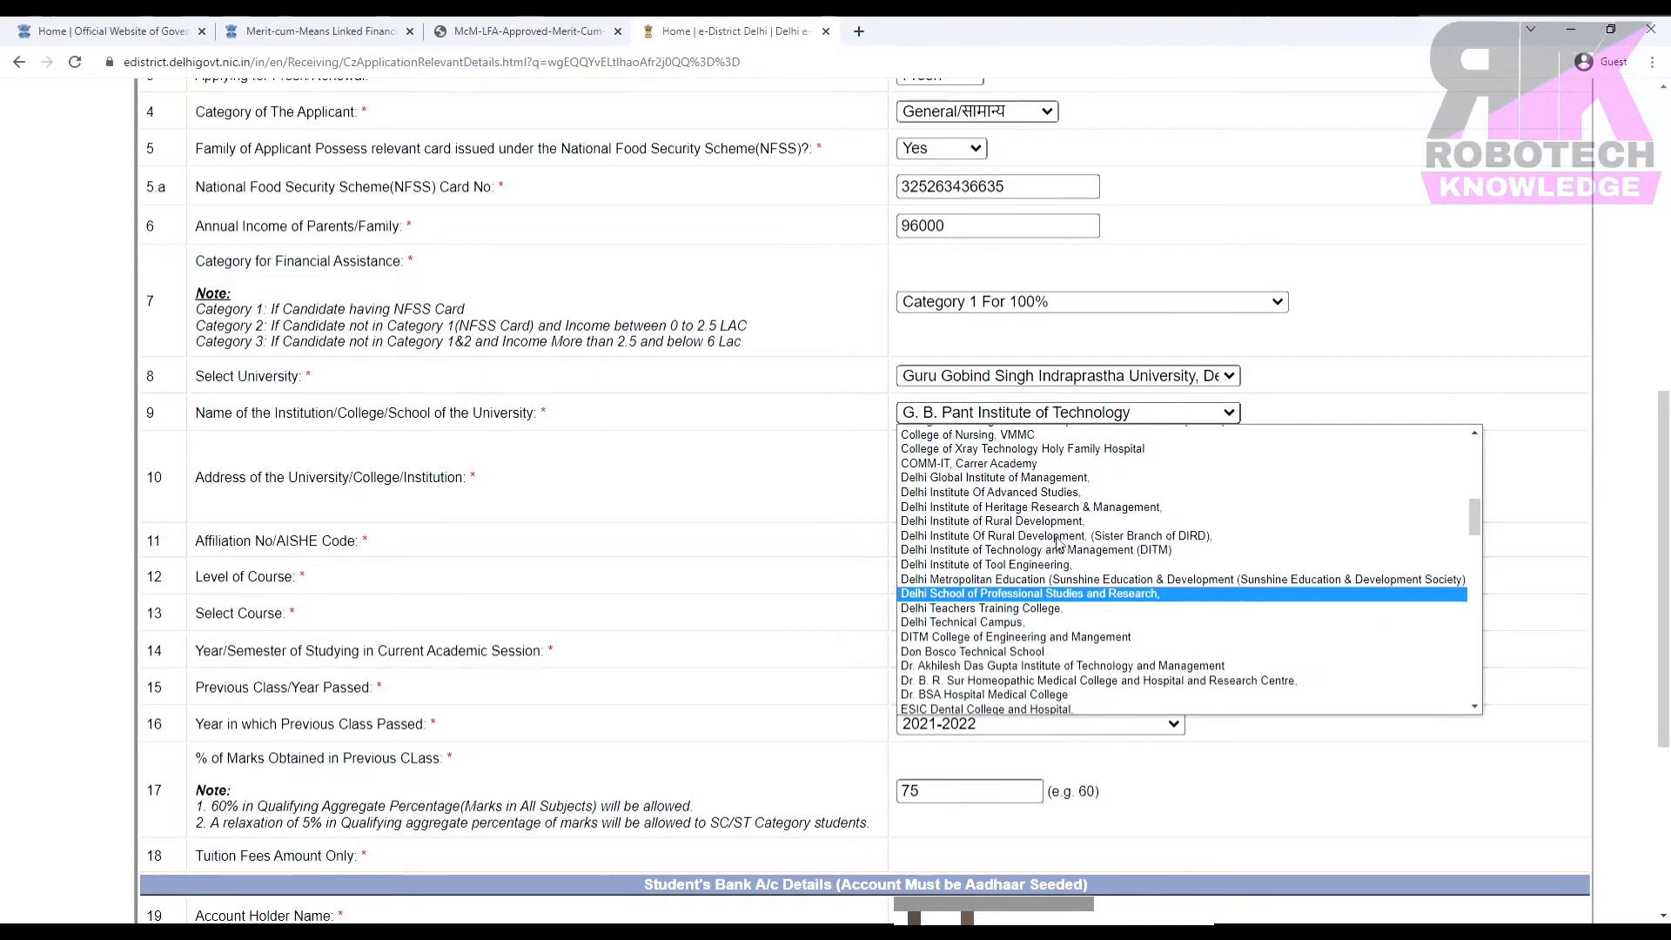
pyautogui.click(976, 604)
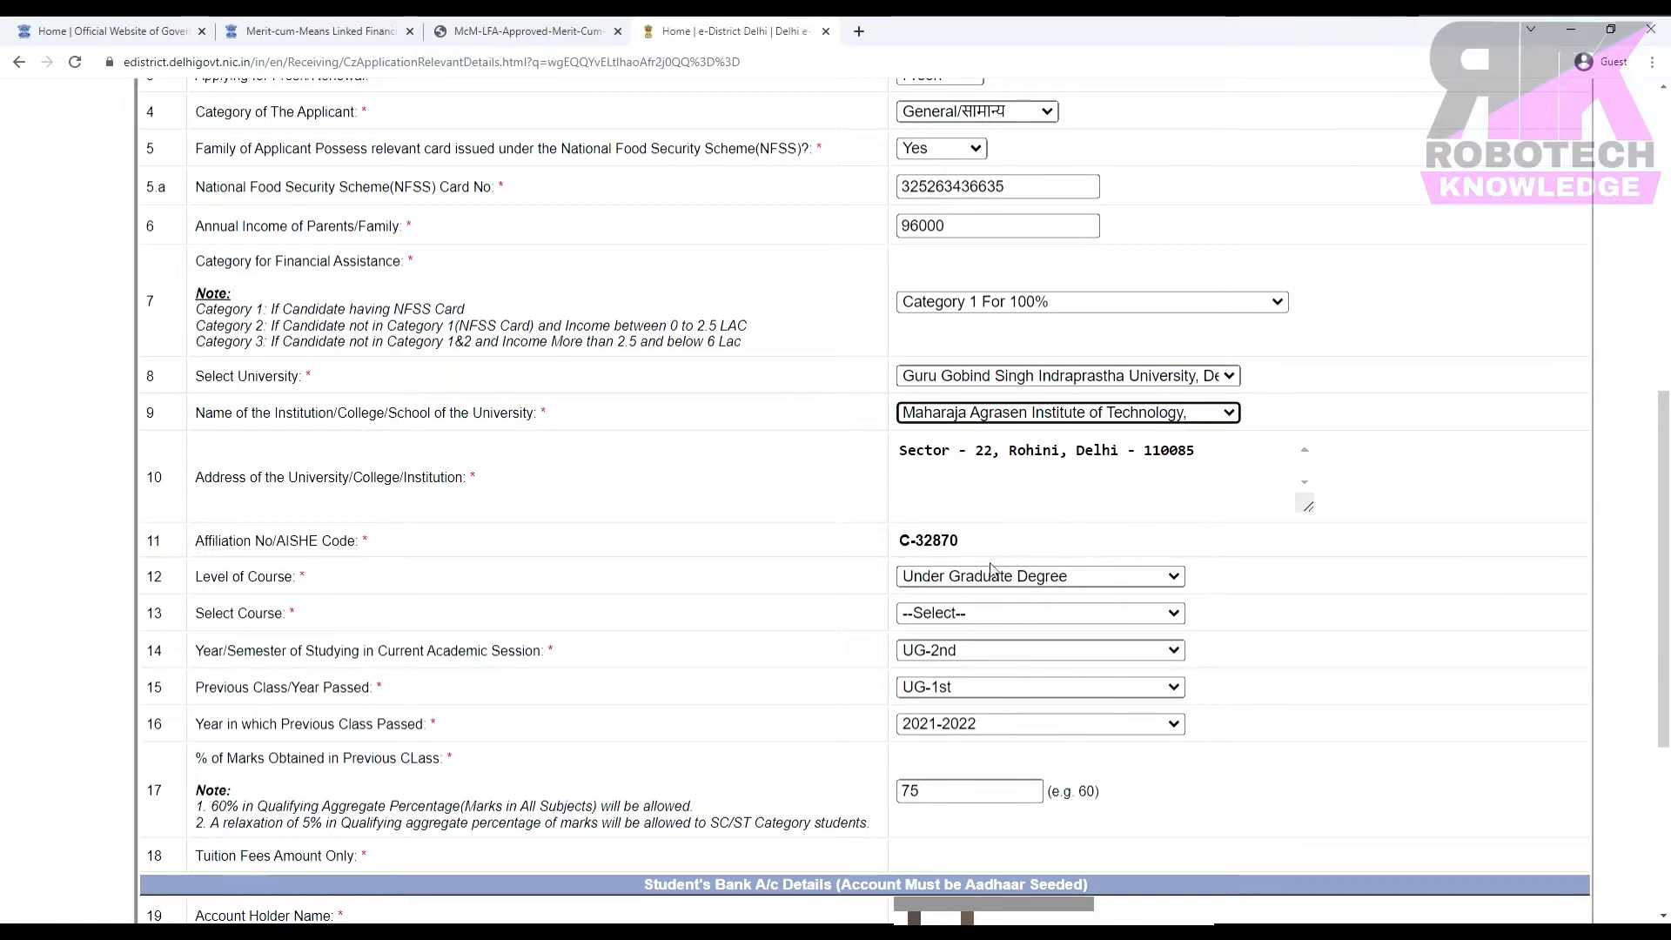
pyautogui.click(947, 613)
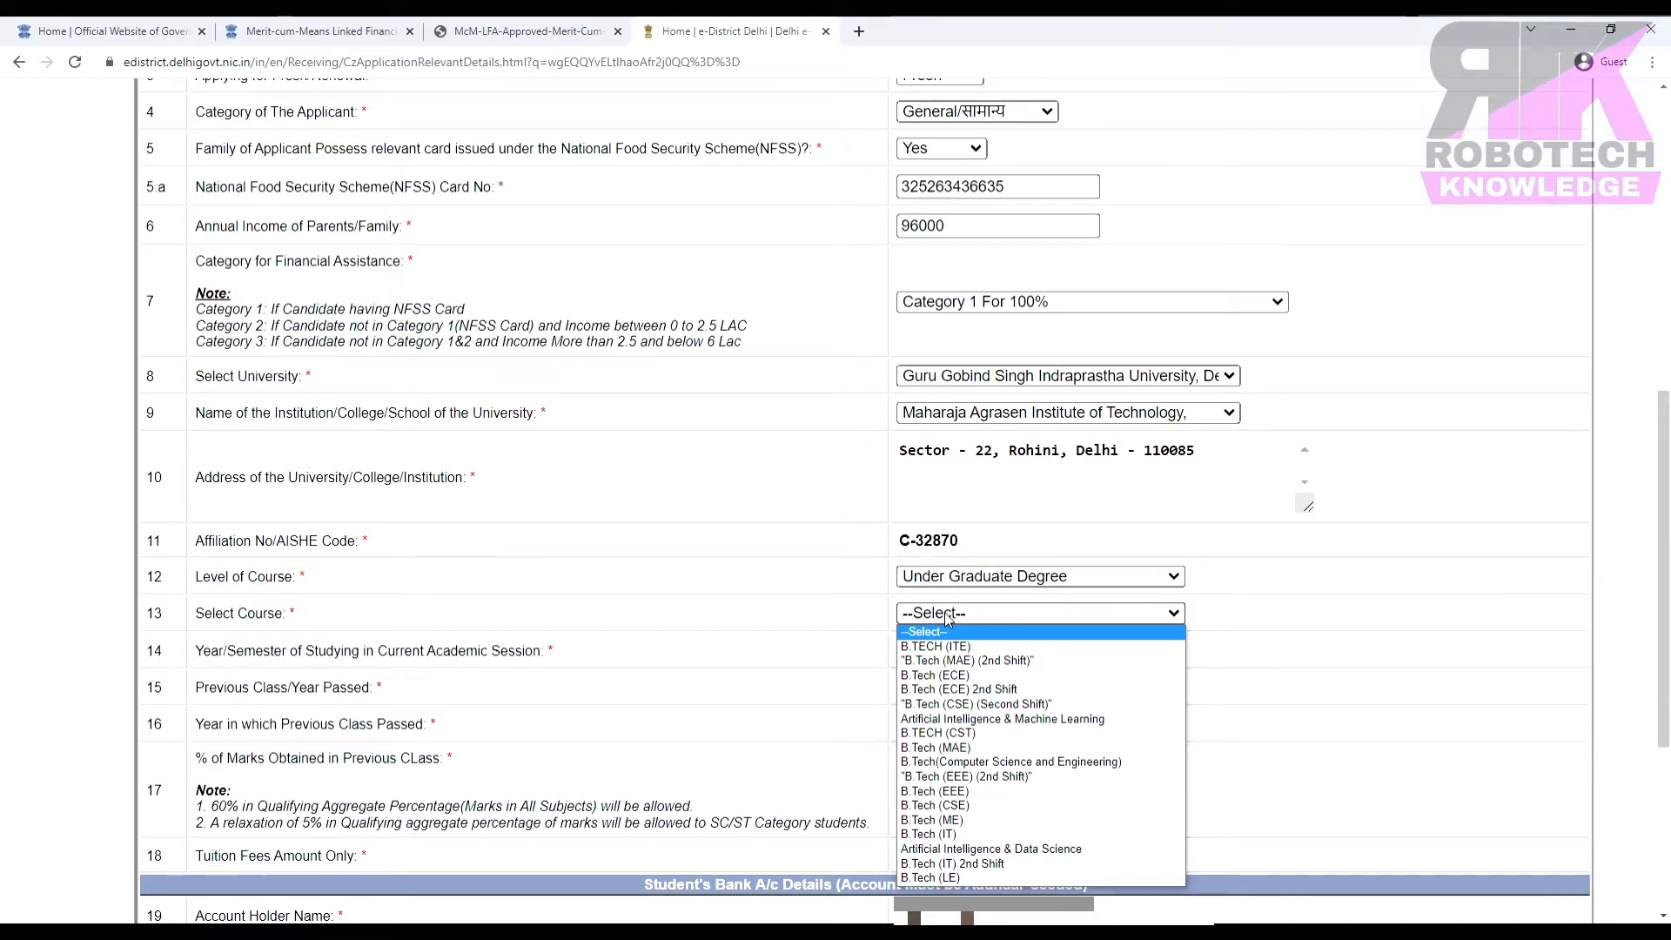
pyautogui.click(946, 807)
# Set current year to UG-1st and previous class to 12th or Equivalent, passed 2021-2022.
pyautogui.click(1003, 651)
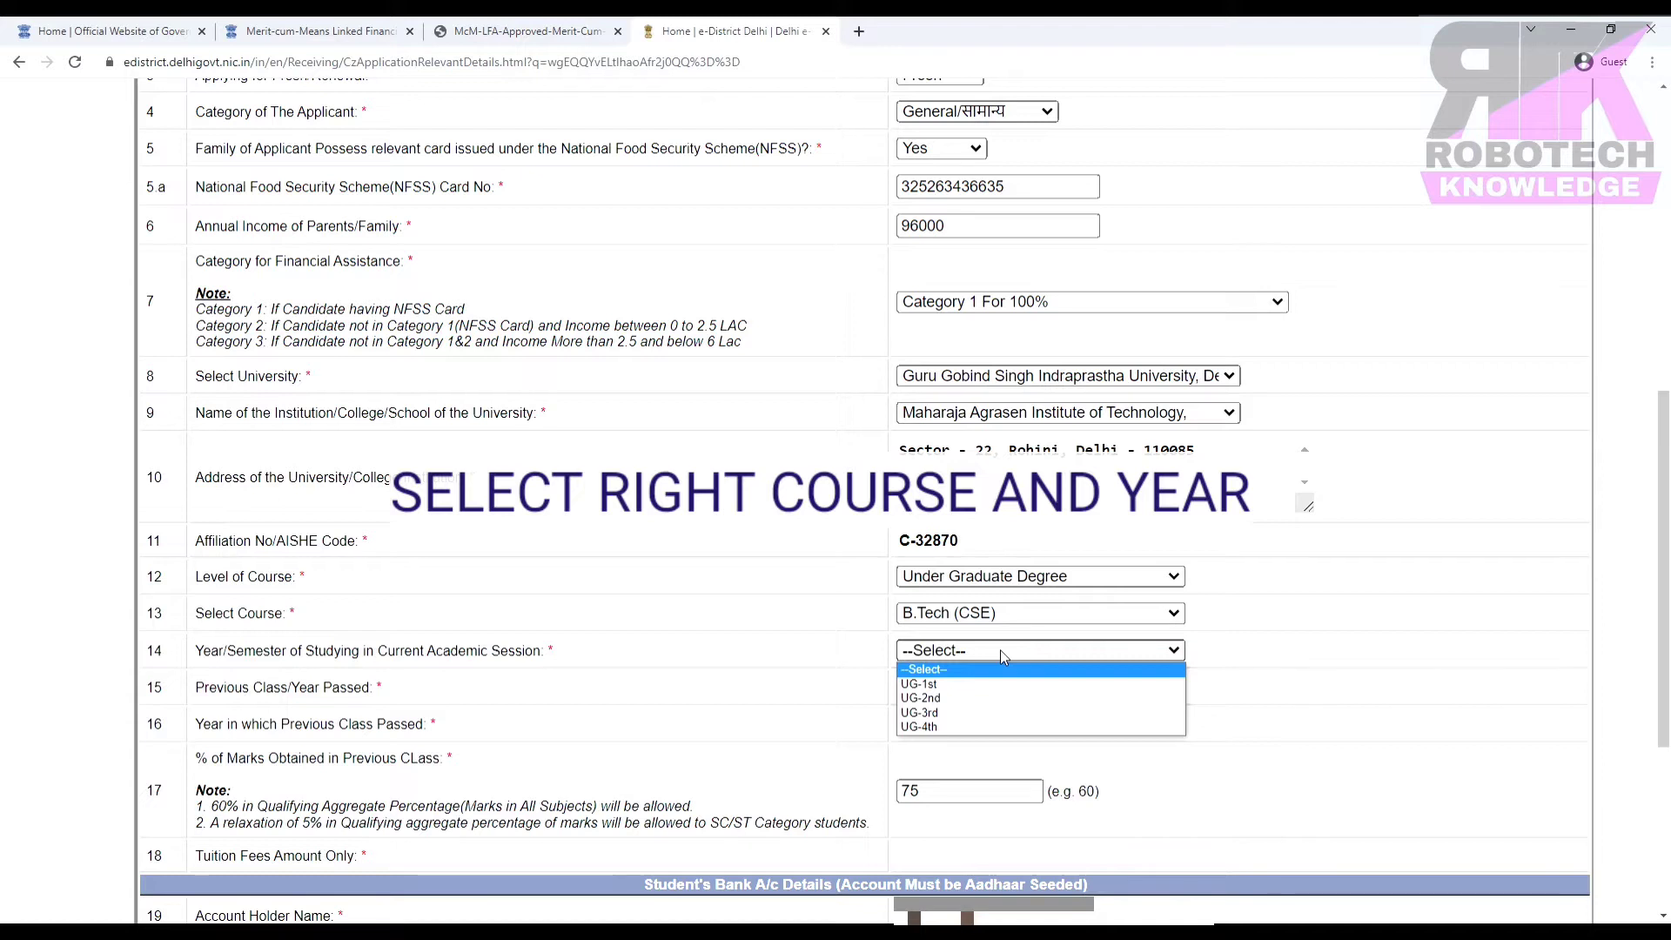
pyautogui.click(922, 688)
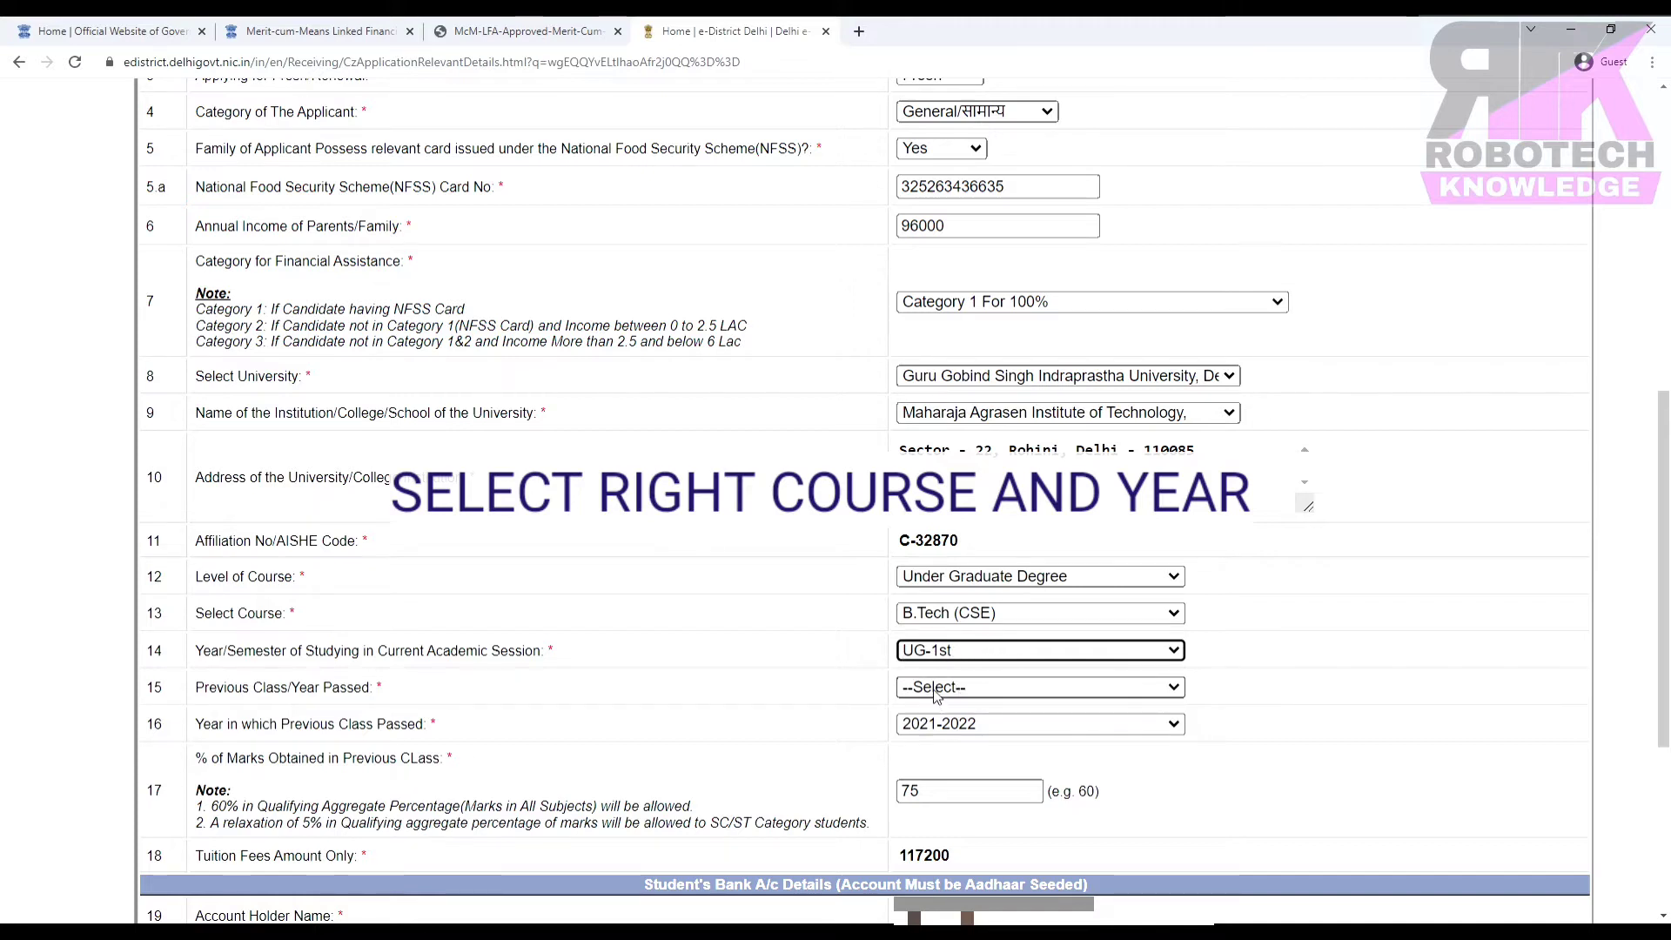
pyautogui.click(935, 689)
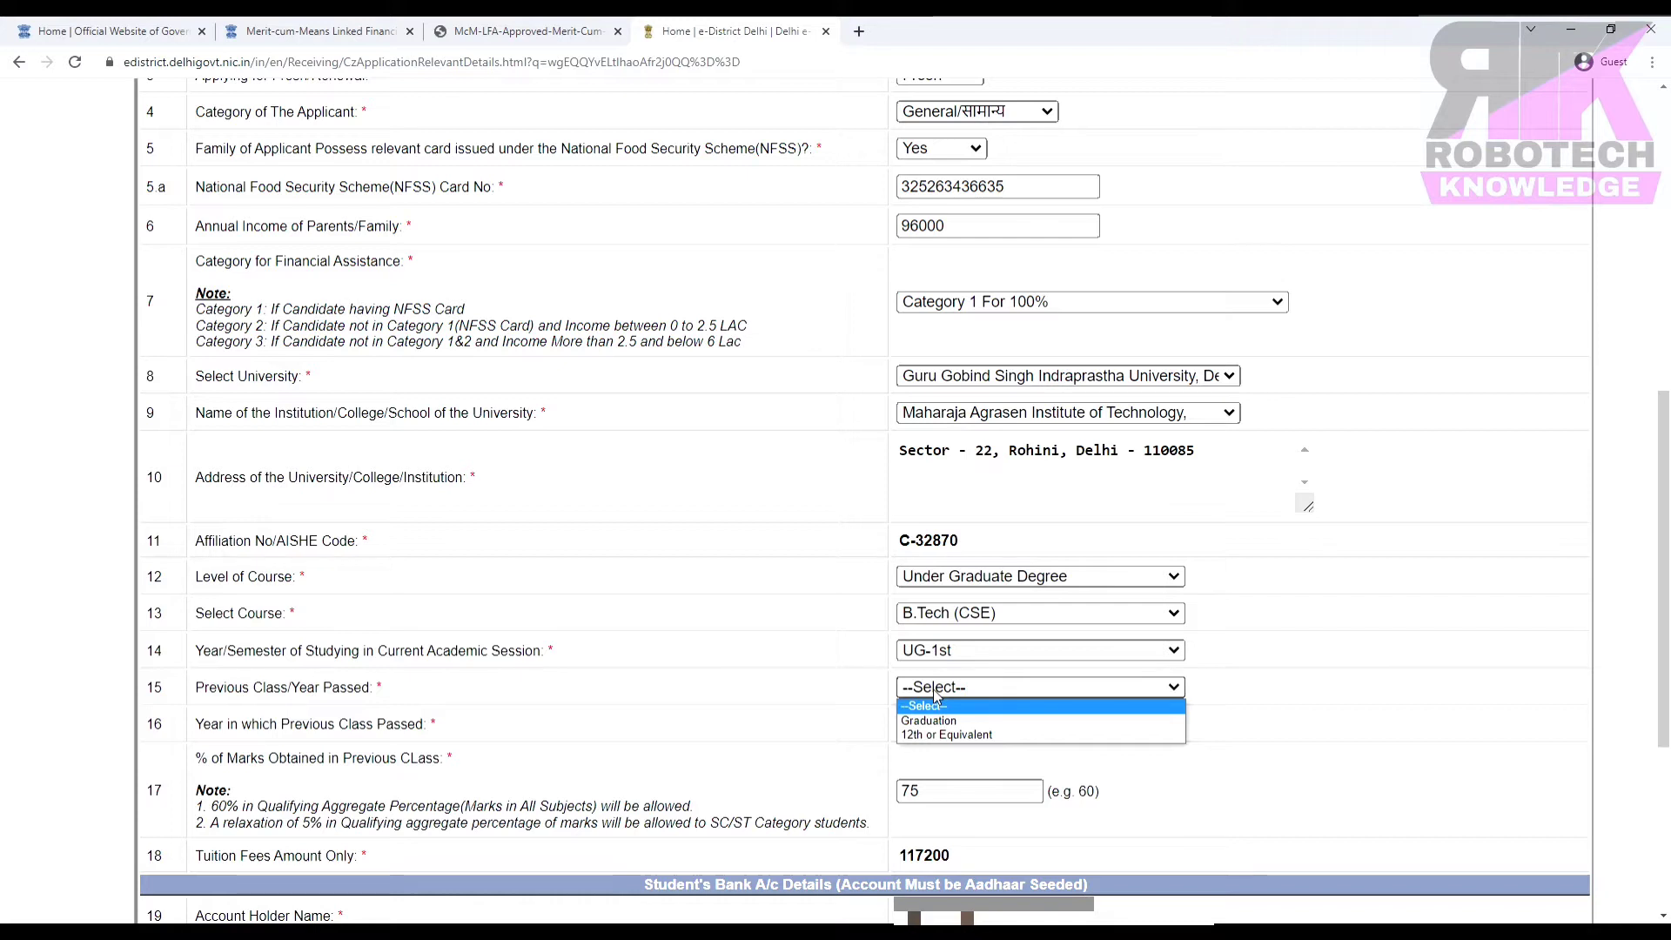
pyautogui.click(929, 737)
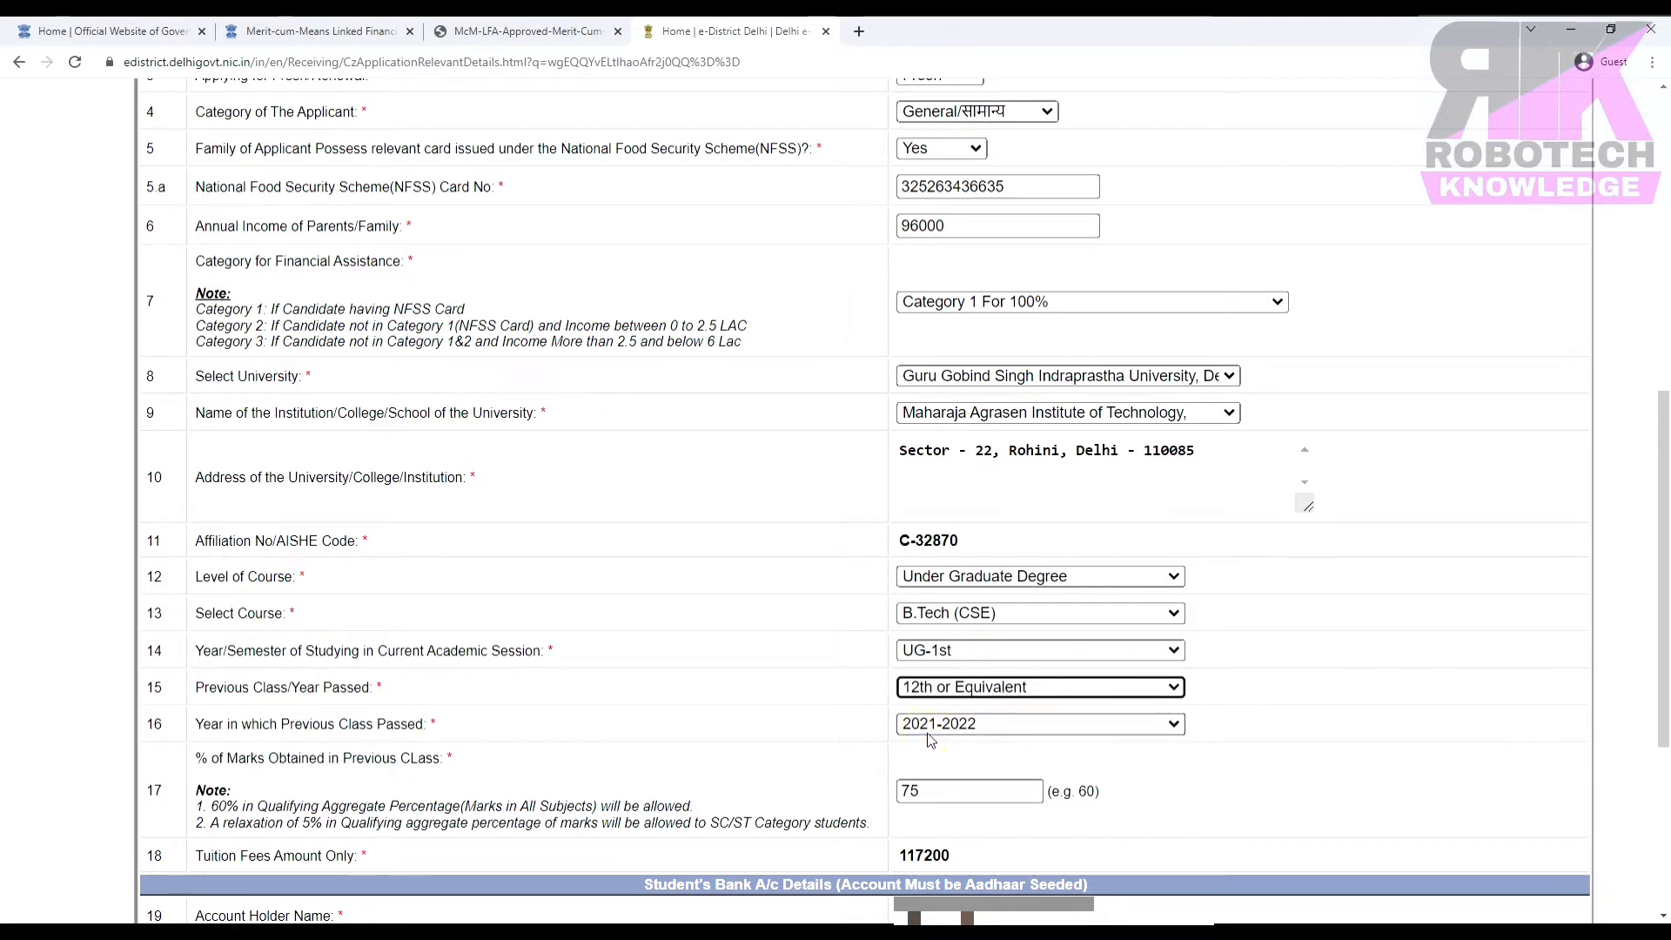
pyautogui.click(978, 728)
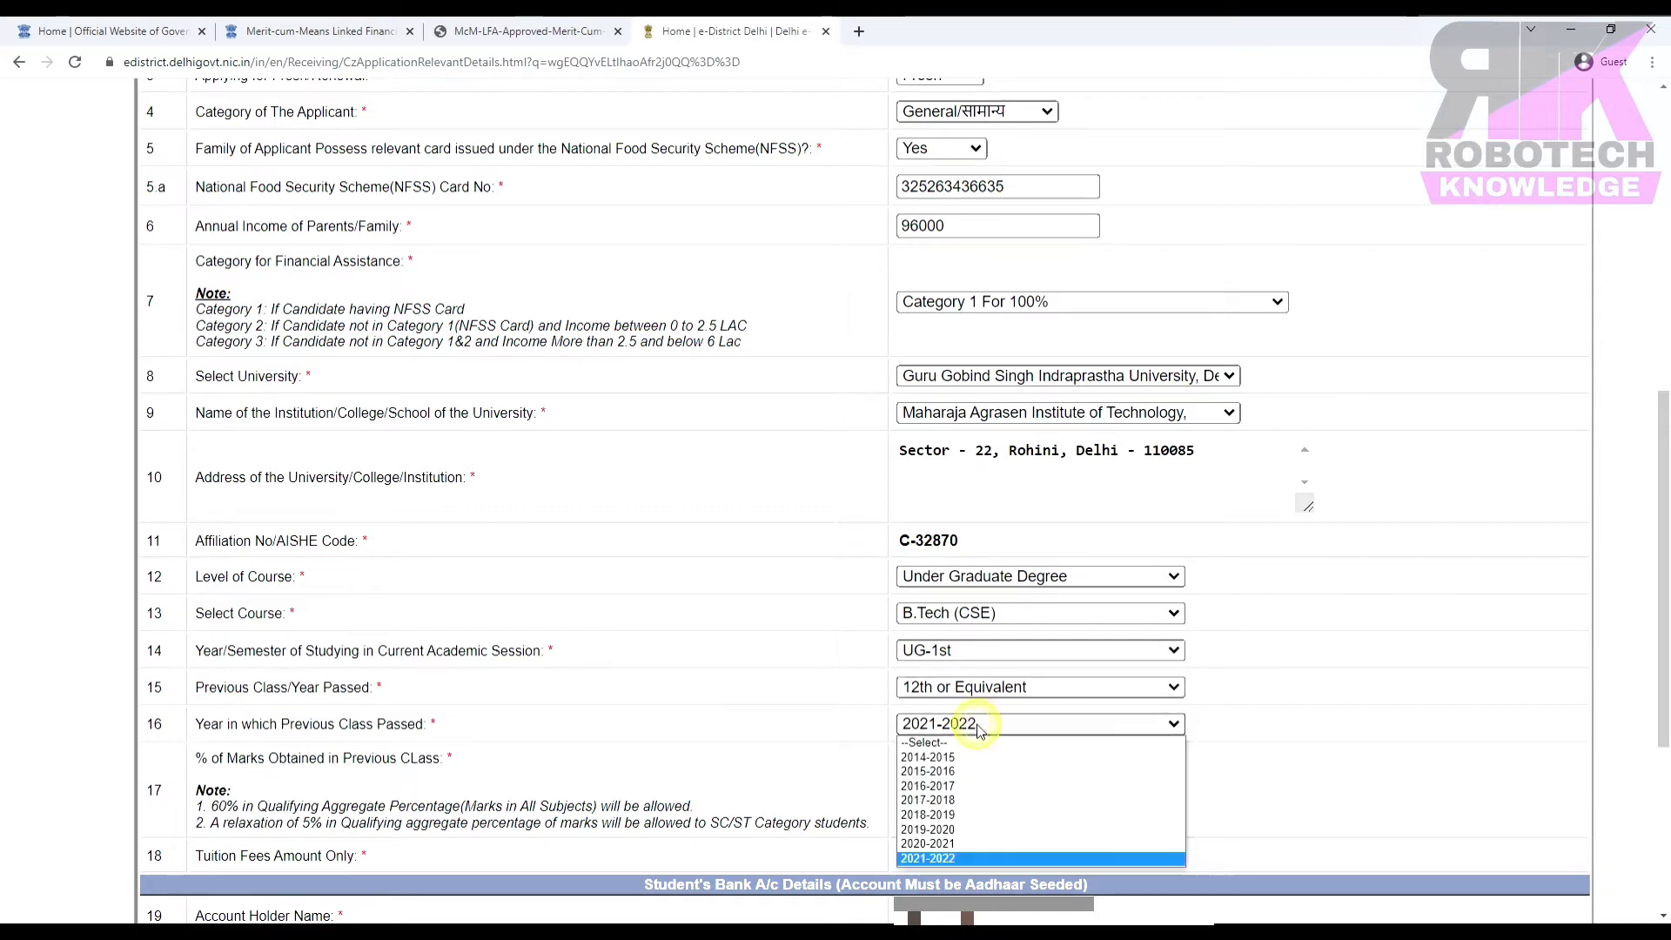
pyautogui.click(933, 859)
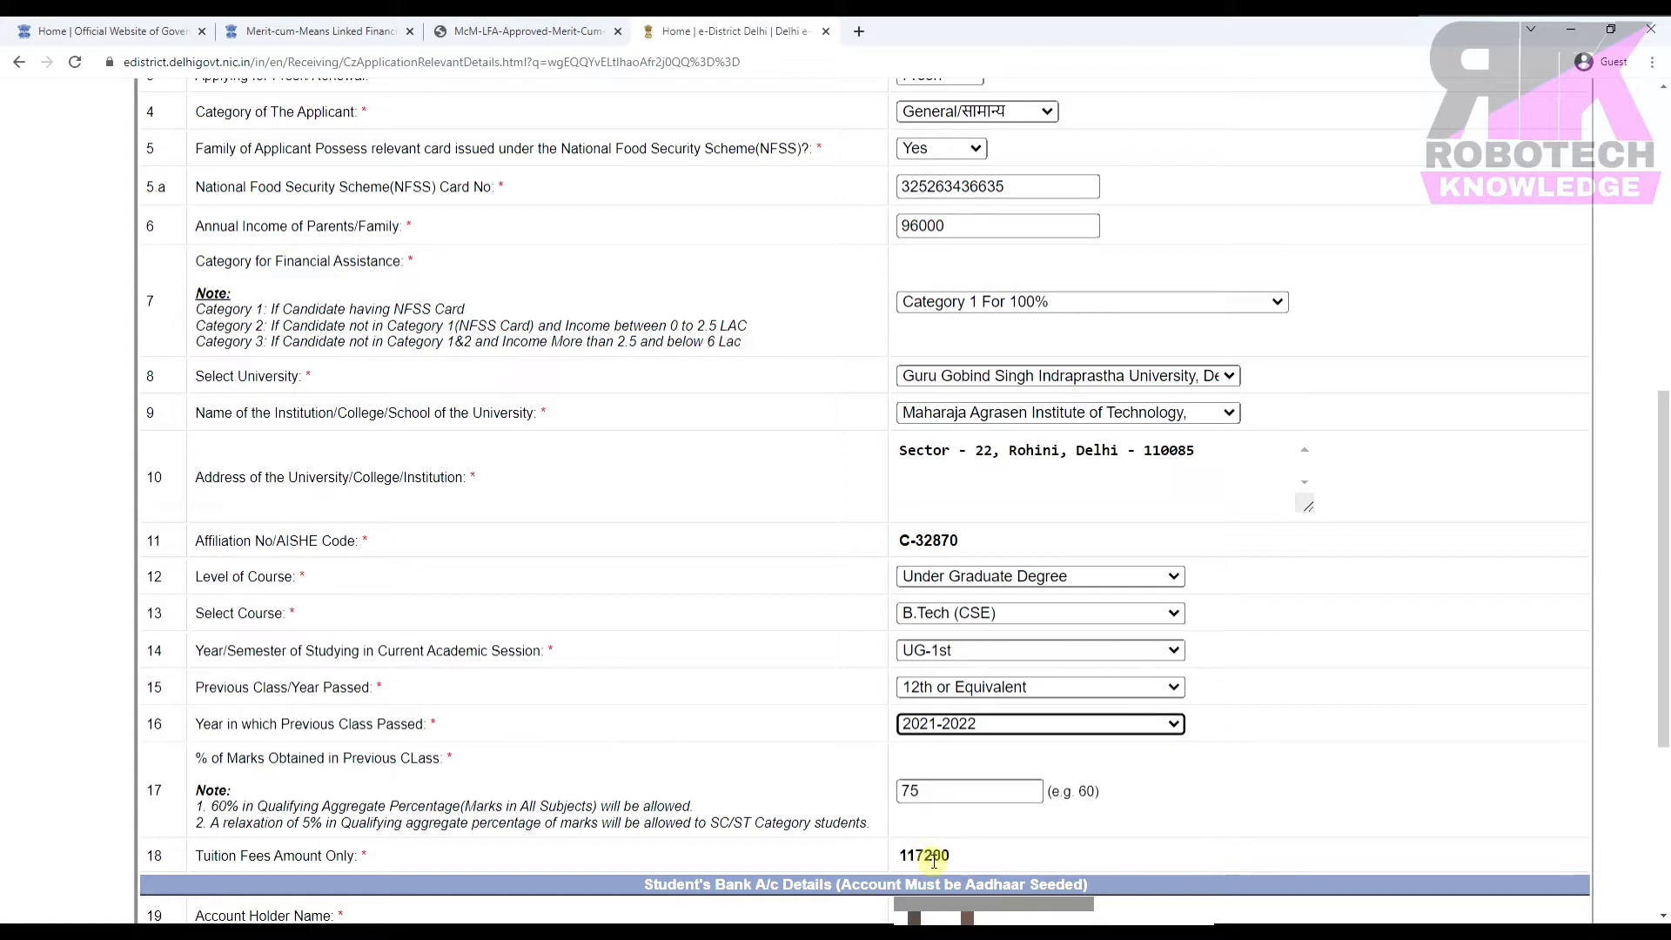
pyautogui.scroll(1, 1115, 819)
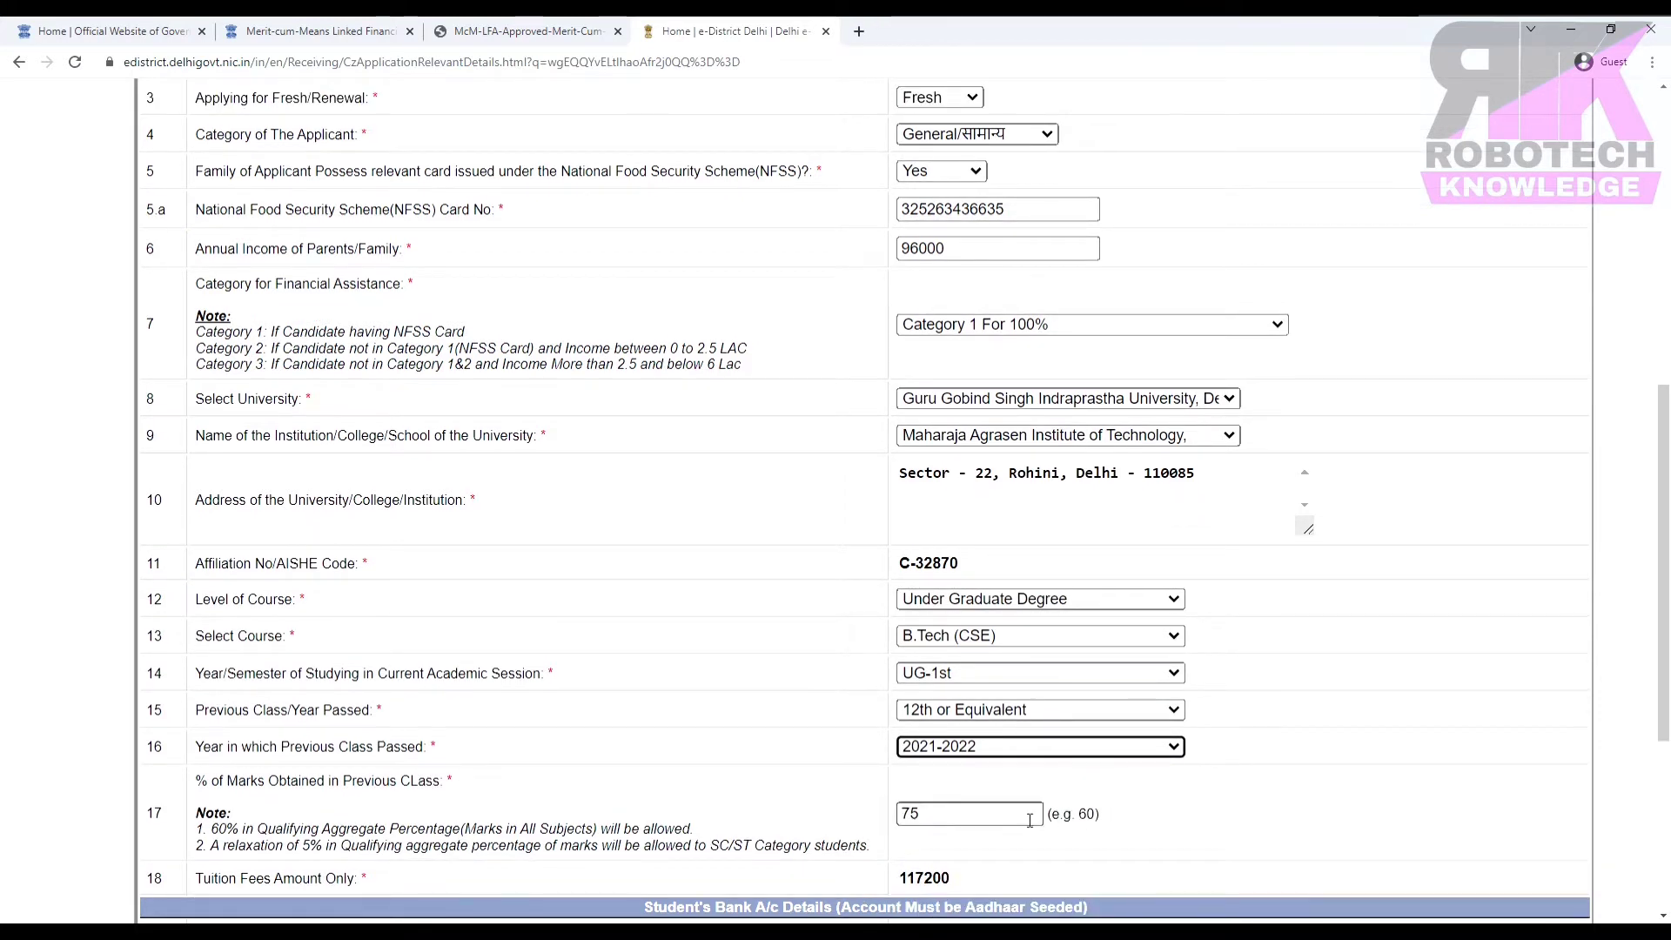
pyautogui.click(958, 877)
pyautogui.moveTo(958, 877); pyautogui.dragTo(897, 879)
pyautogui.click(1055, 837)
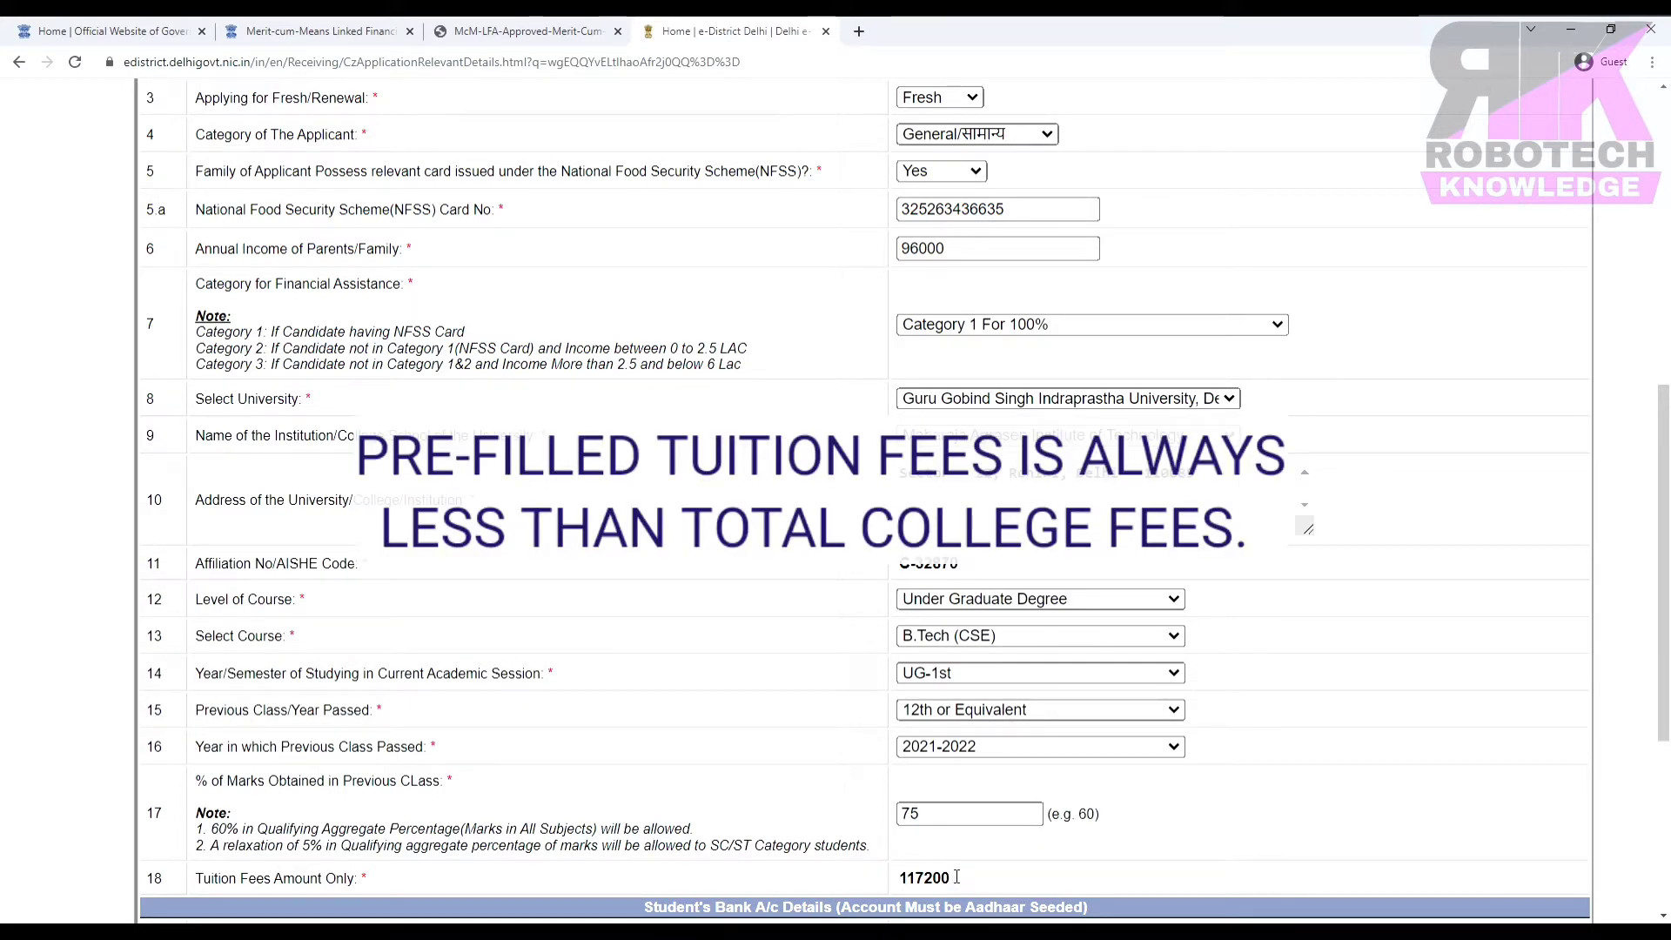
pyautogui.moveTo(956, 877); pyautogui.dragTo(873, 879)
pyautogui.click(1071, 851)
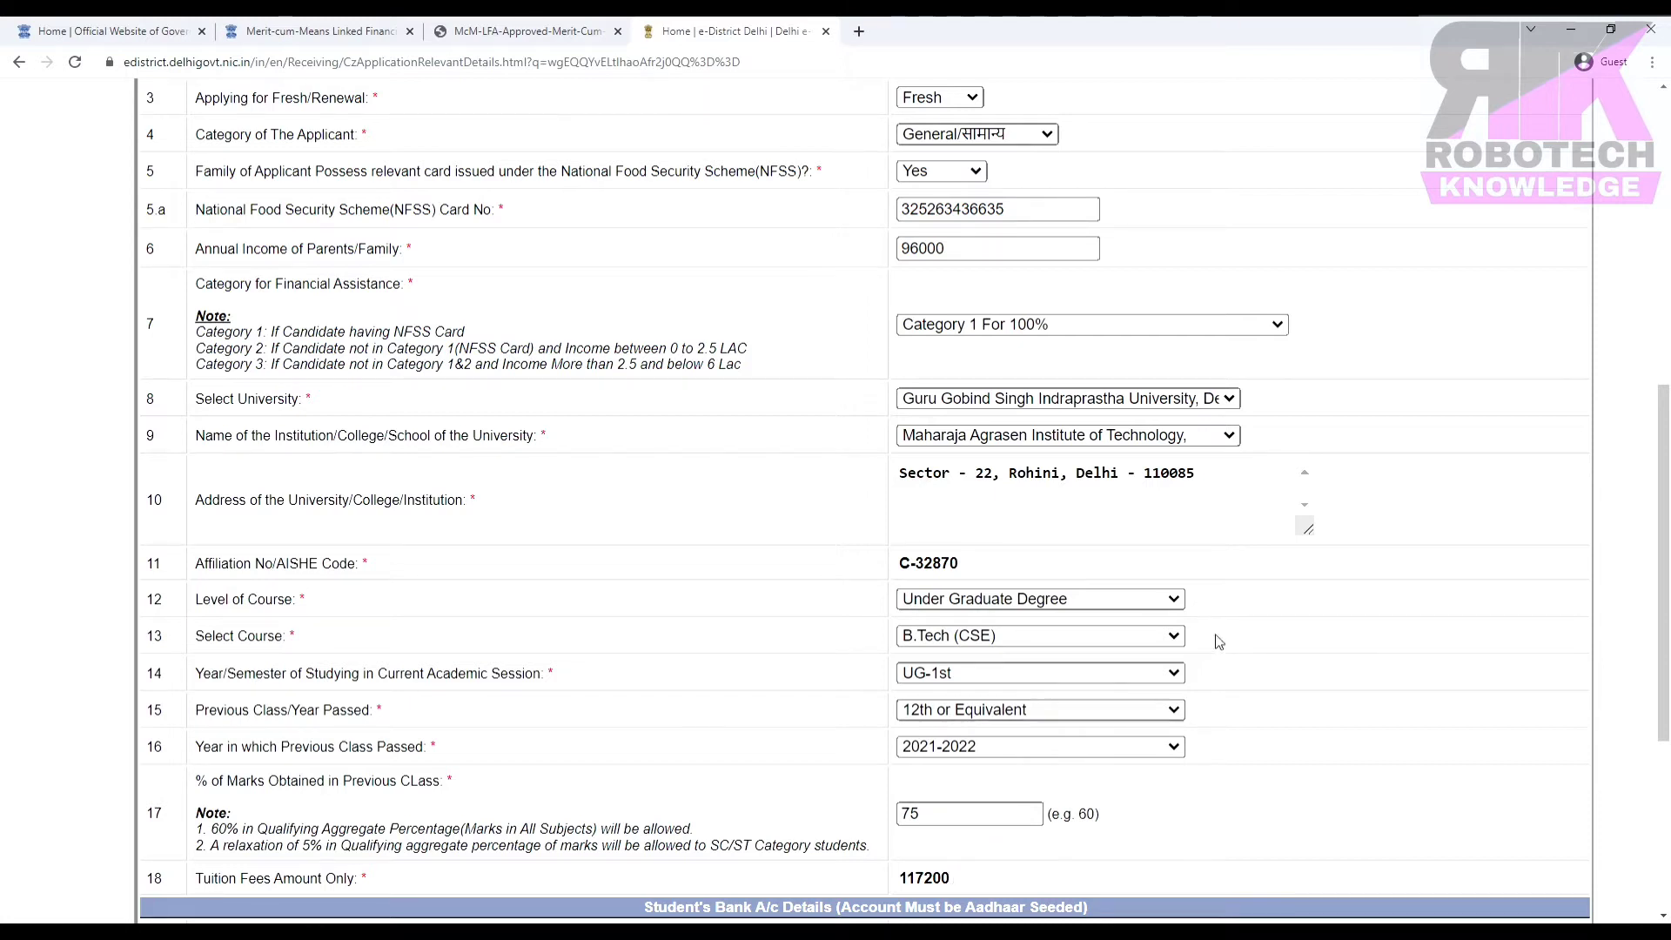
# Change the course to B.Tech (EEE) (2nd Shift) with UG-1st and 12th or Equivalent, checking the fee.
pyautogui.click(998, 640)
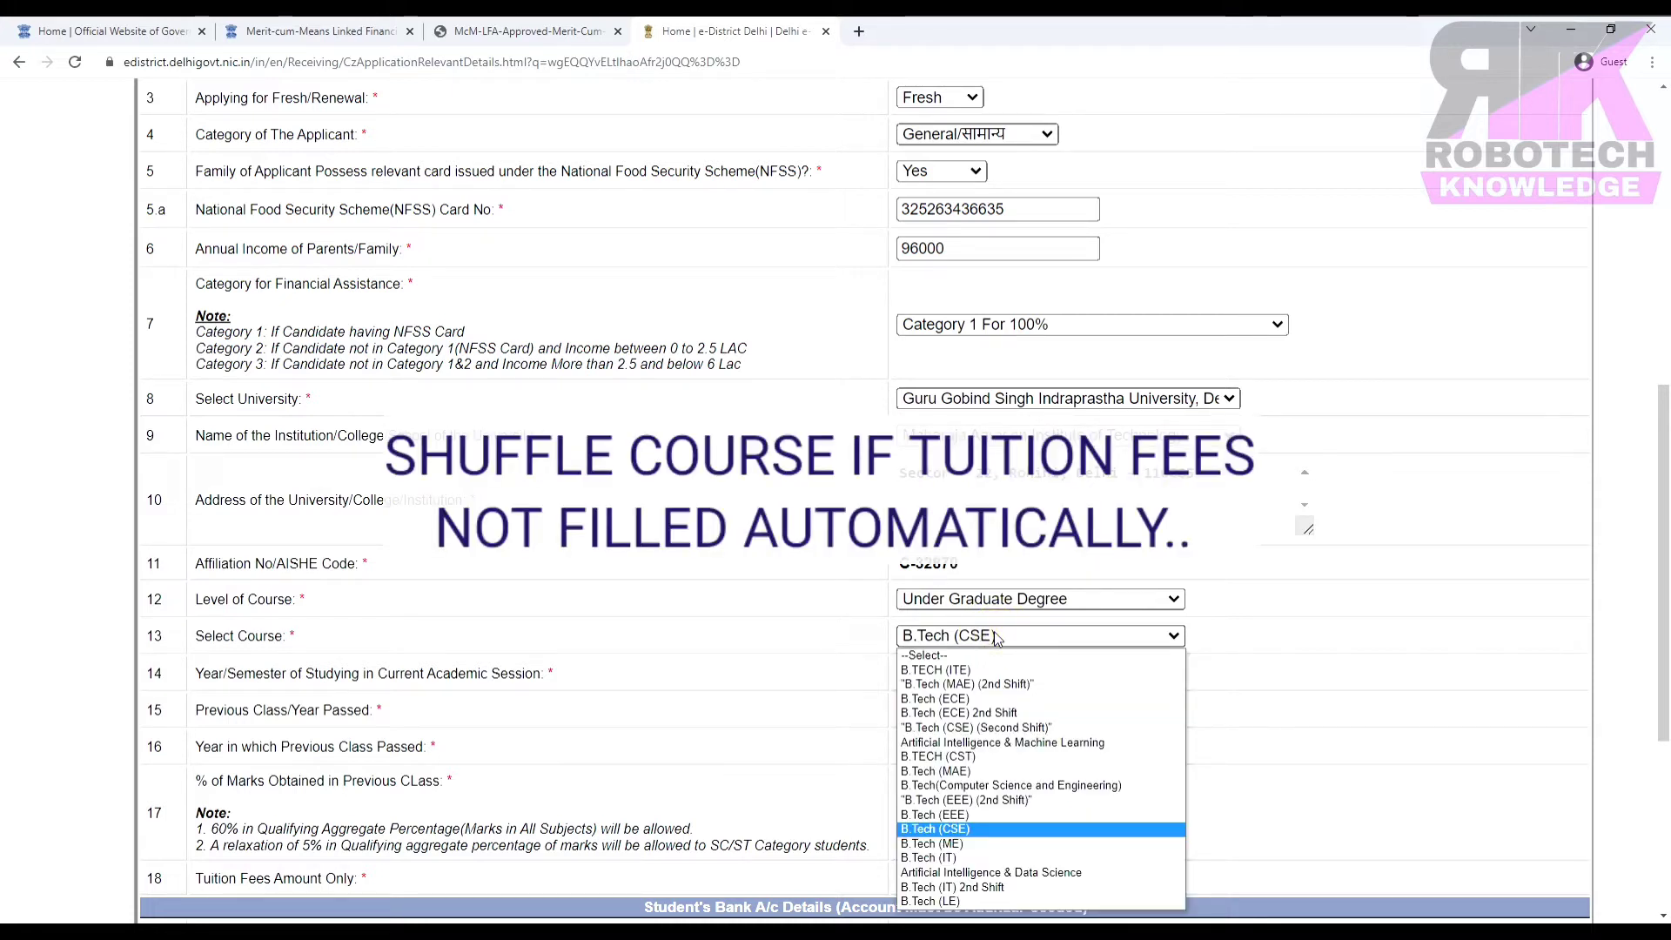
pyautogui.click(942, 803)
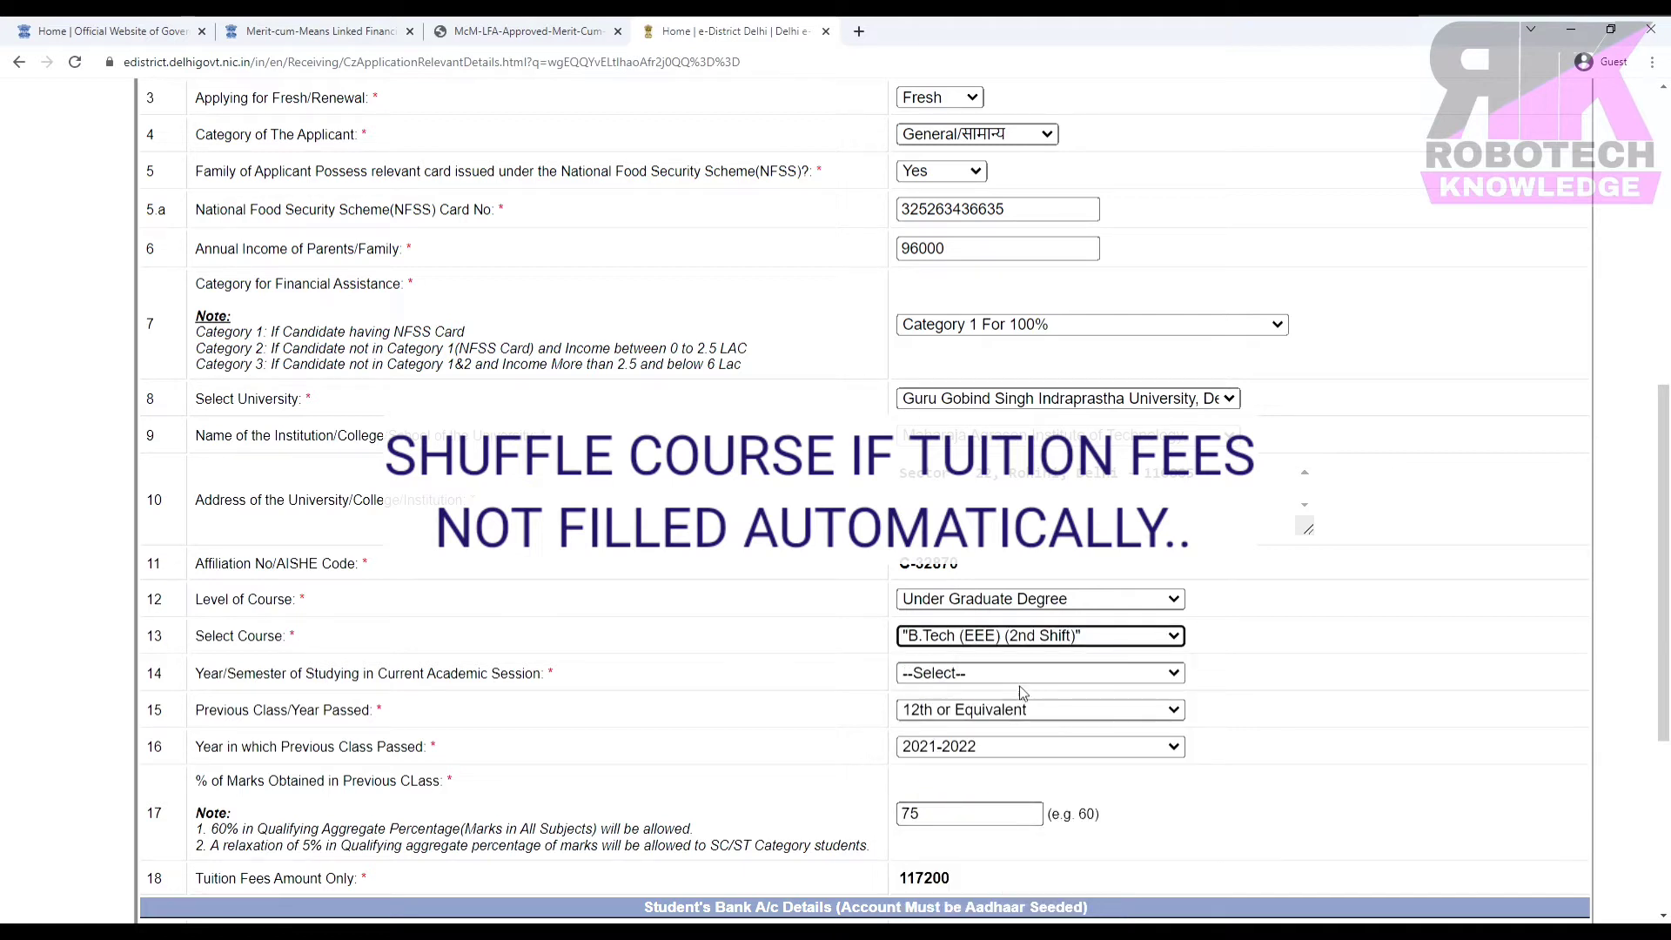
pyautogui.click(975, 677)
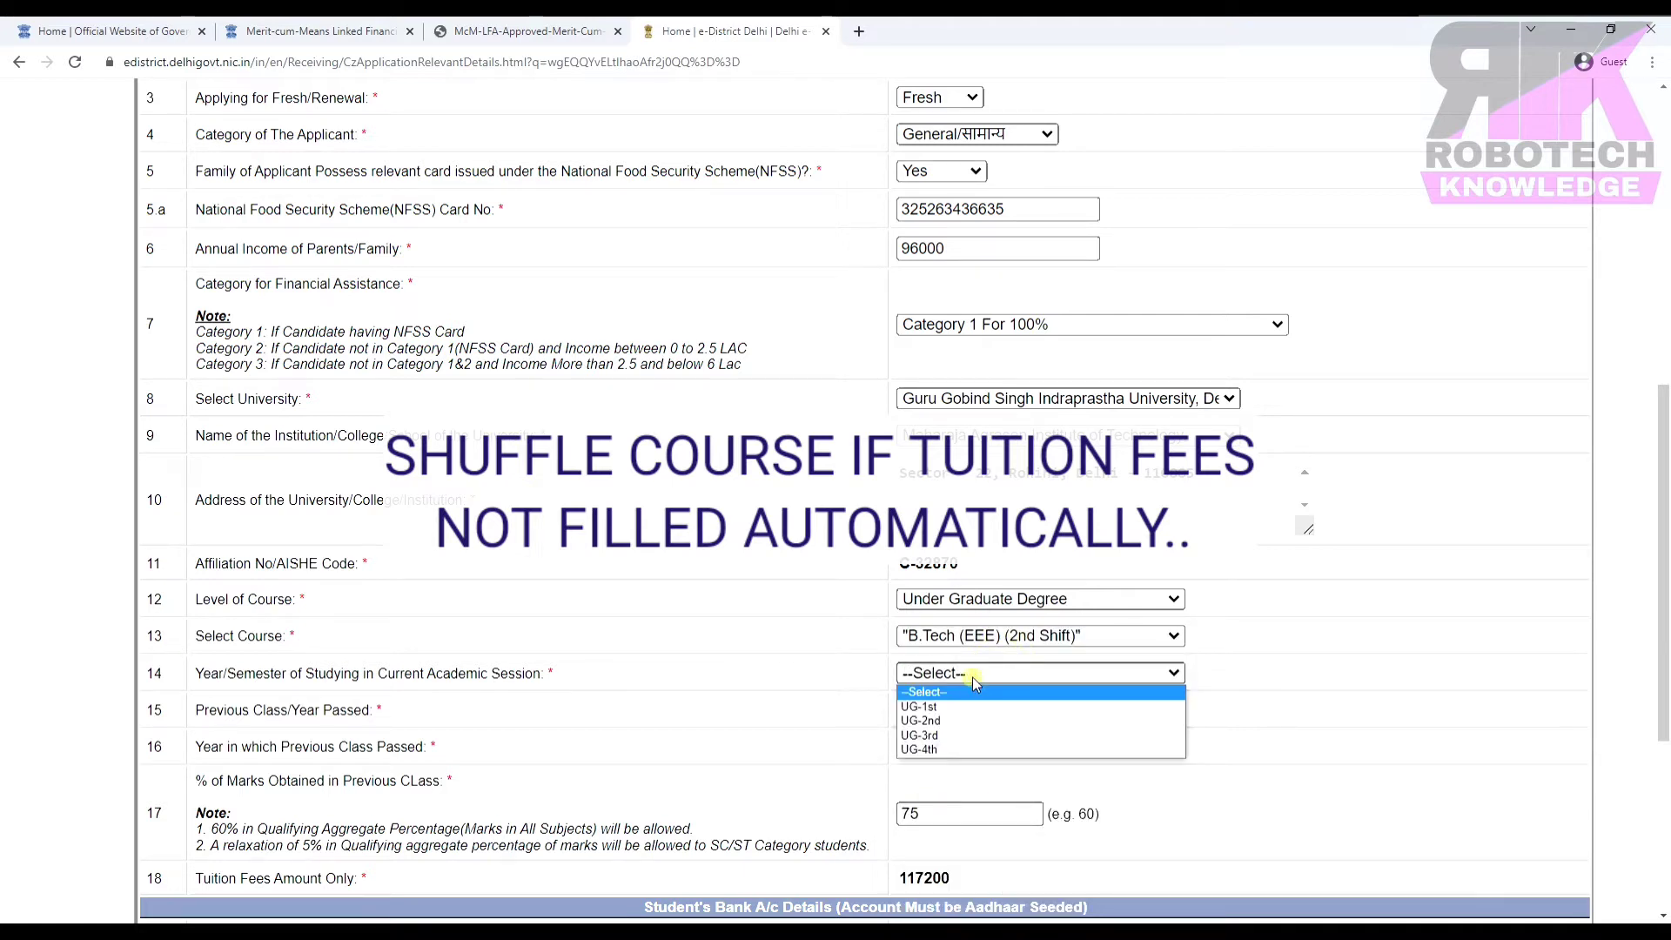
pyautogui.click(947, 708)
pyautogui.click(965, 711)
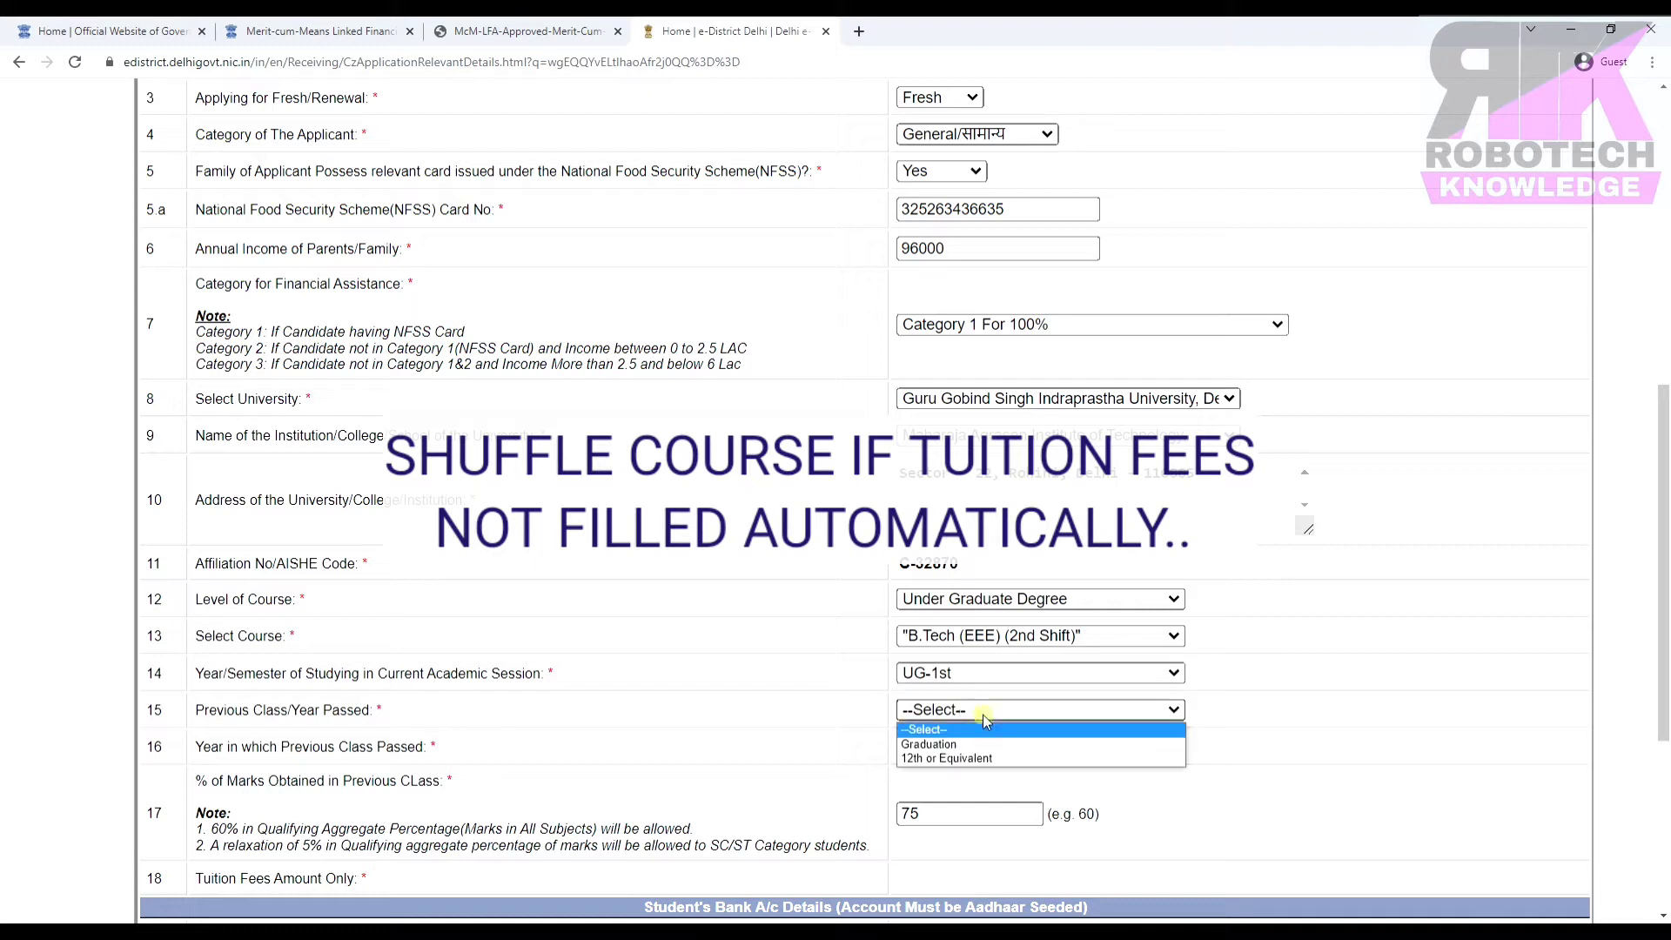
pyautogui.click(948, 759)
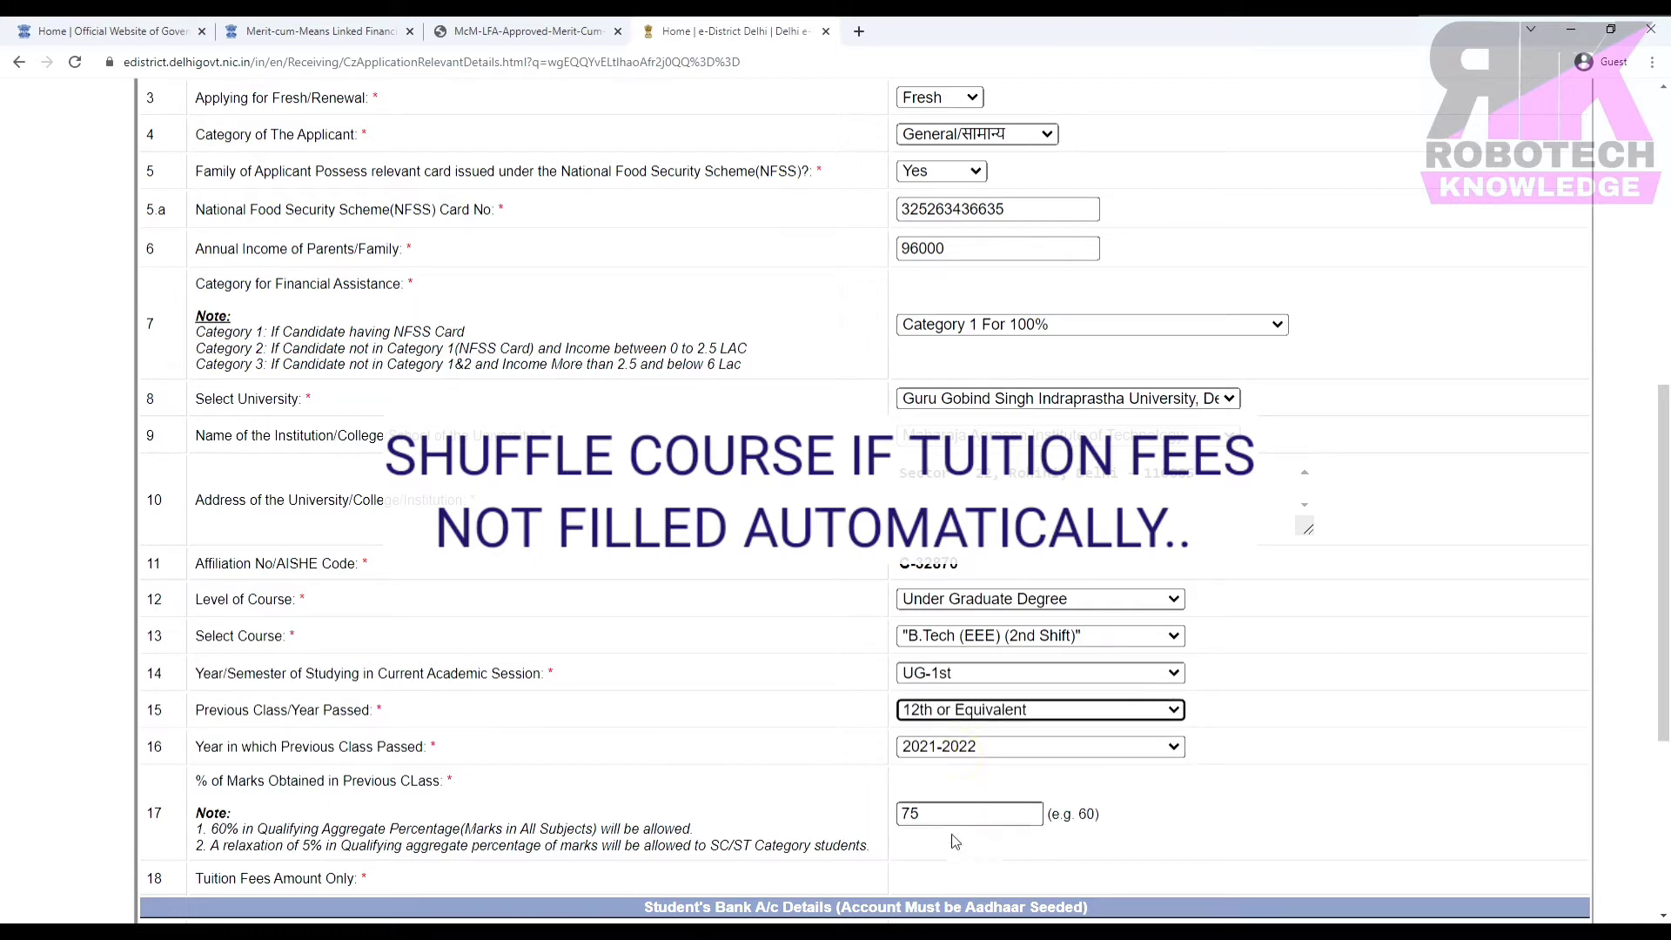
pyautogui.click(940, 875)
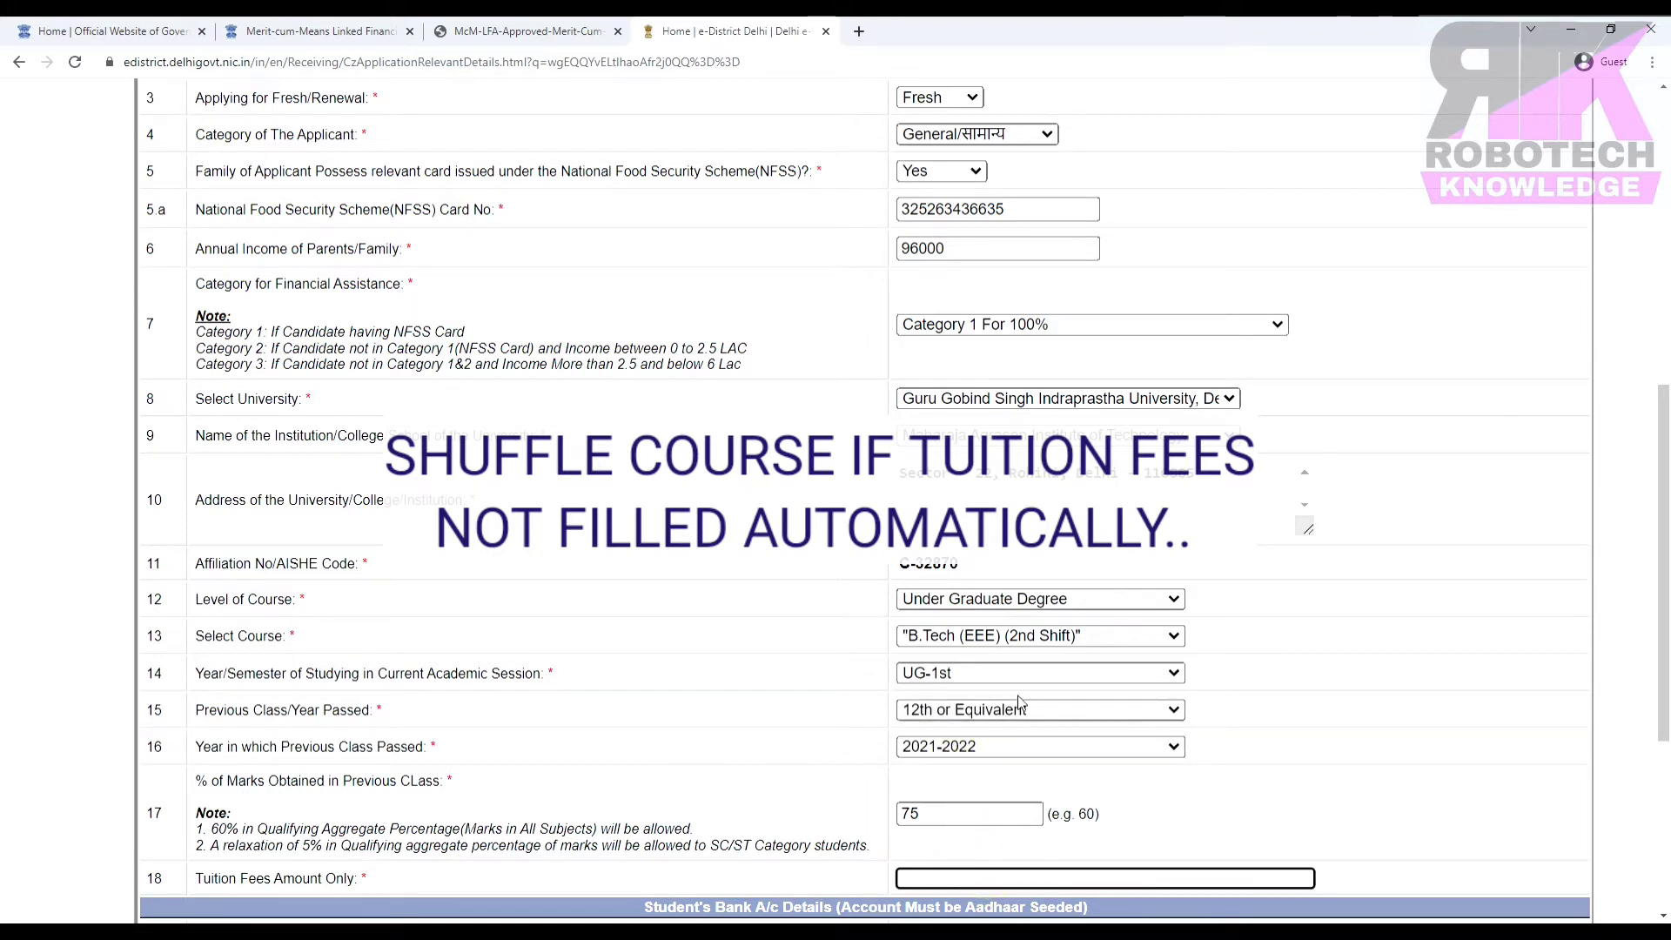
# Reselect B.Tech (EEE), UG-1st and 12th or Equivalent, leaving the auto-filled tuition fee 117200 unchanged.
pyautogui.click(1056, 642)
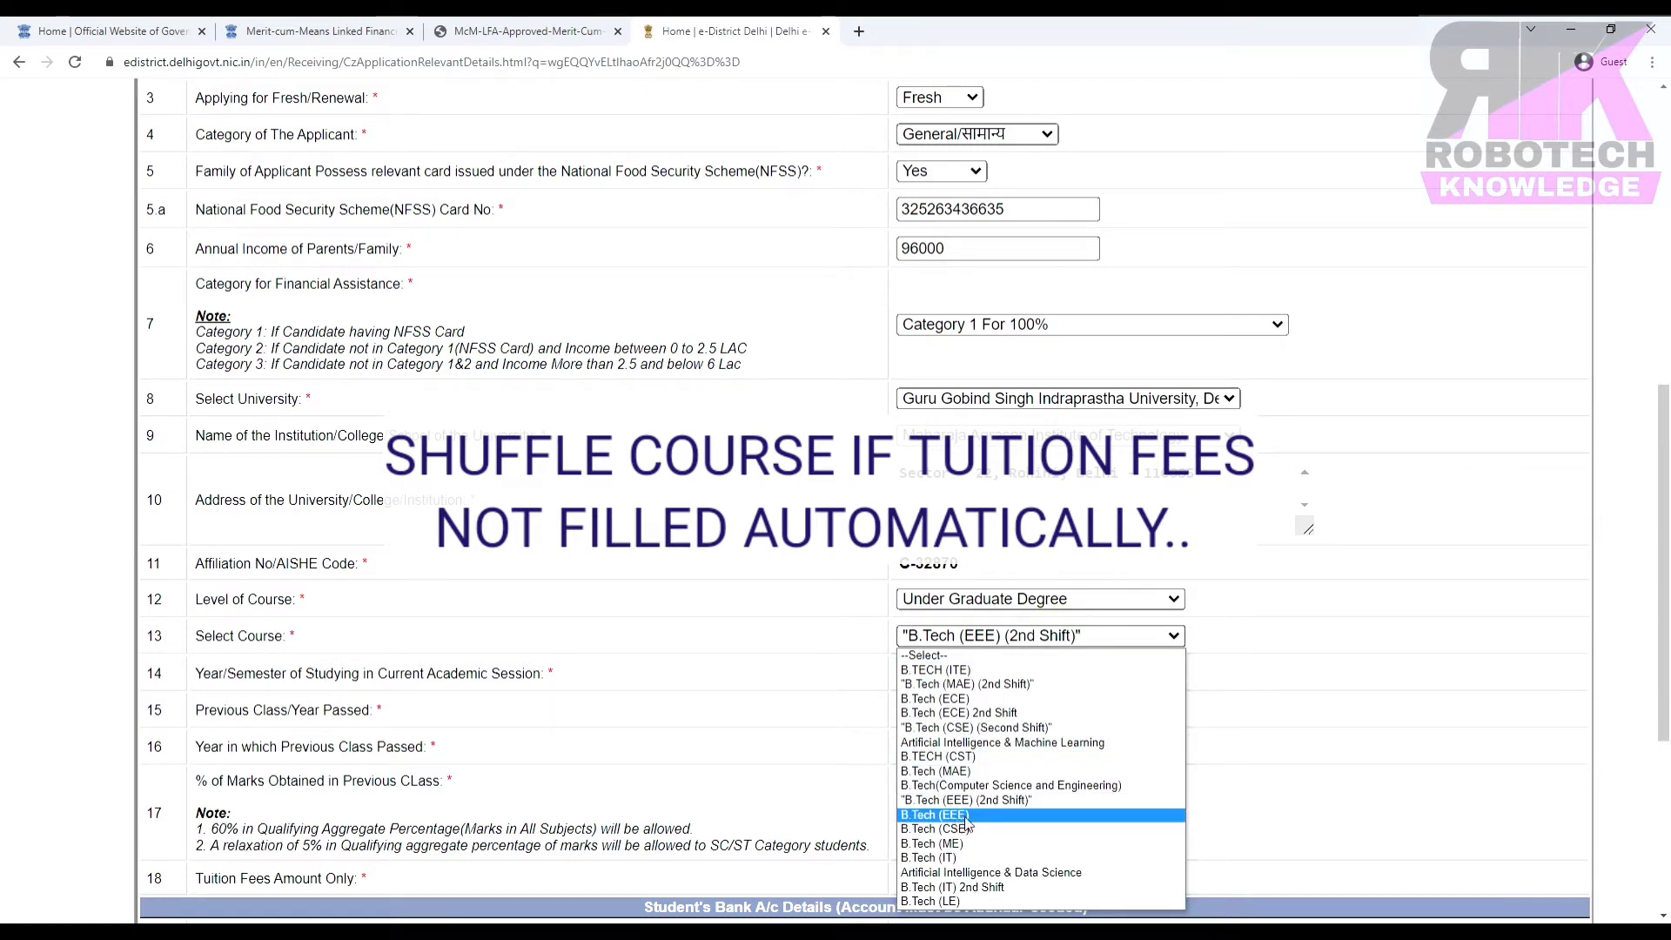
pyautogui.click(994, 817)
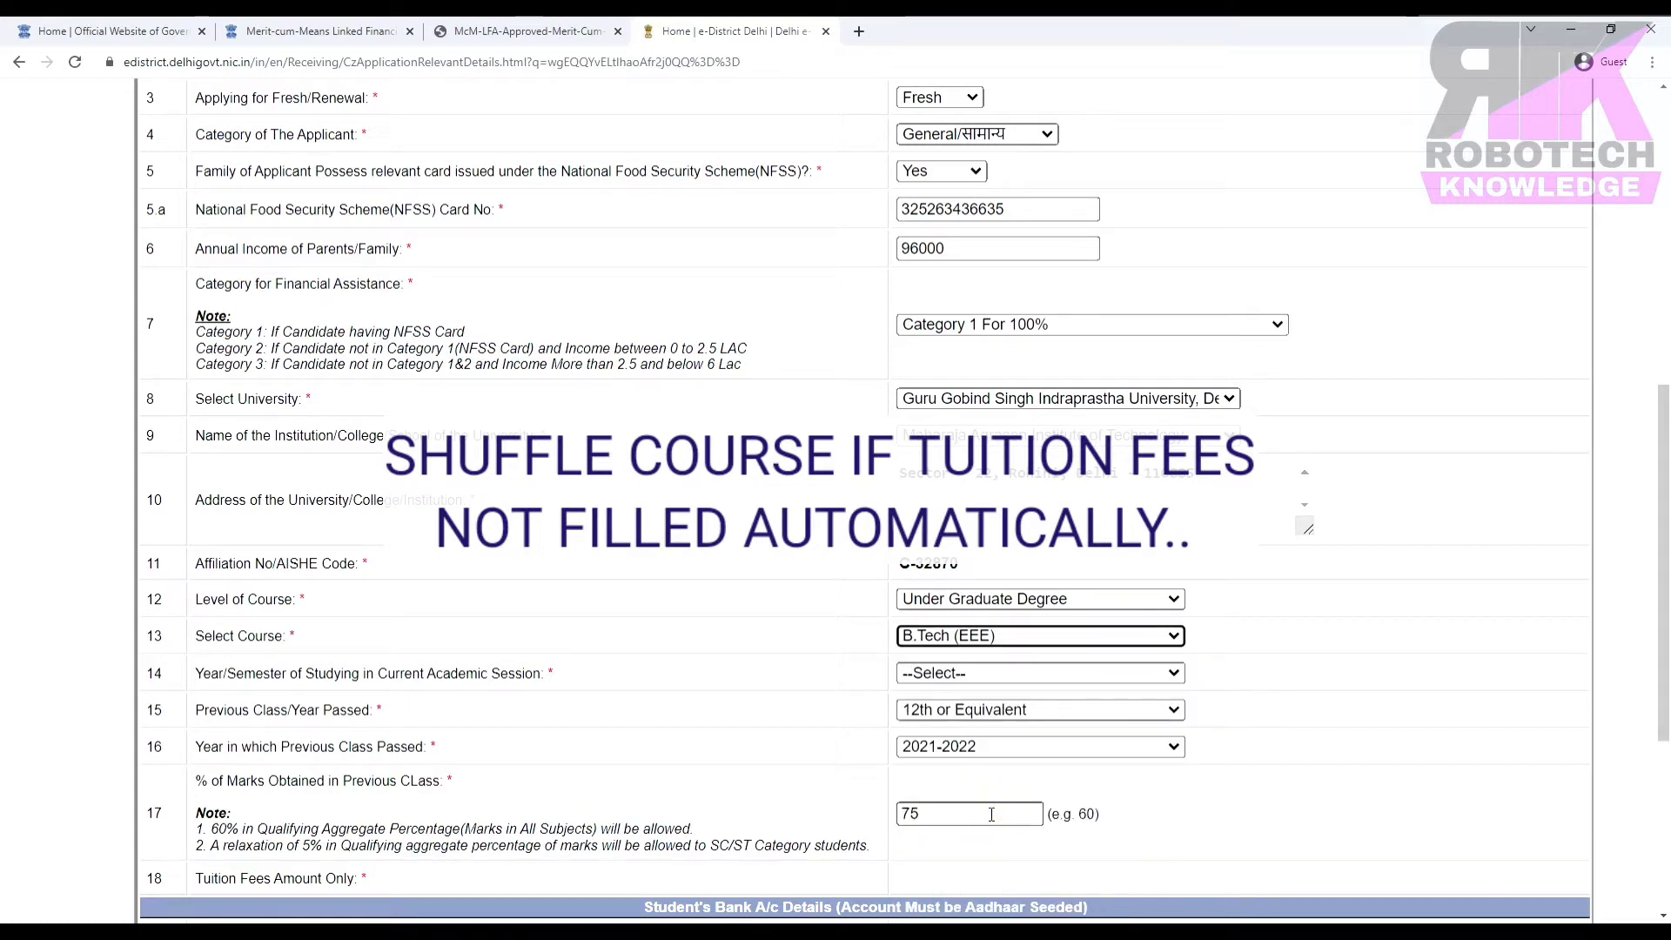
pyautogui.click(979, 675)
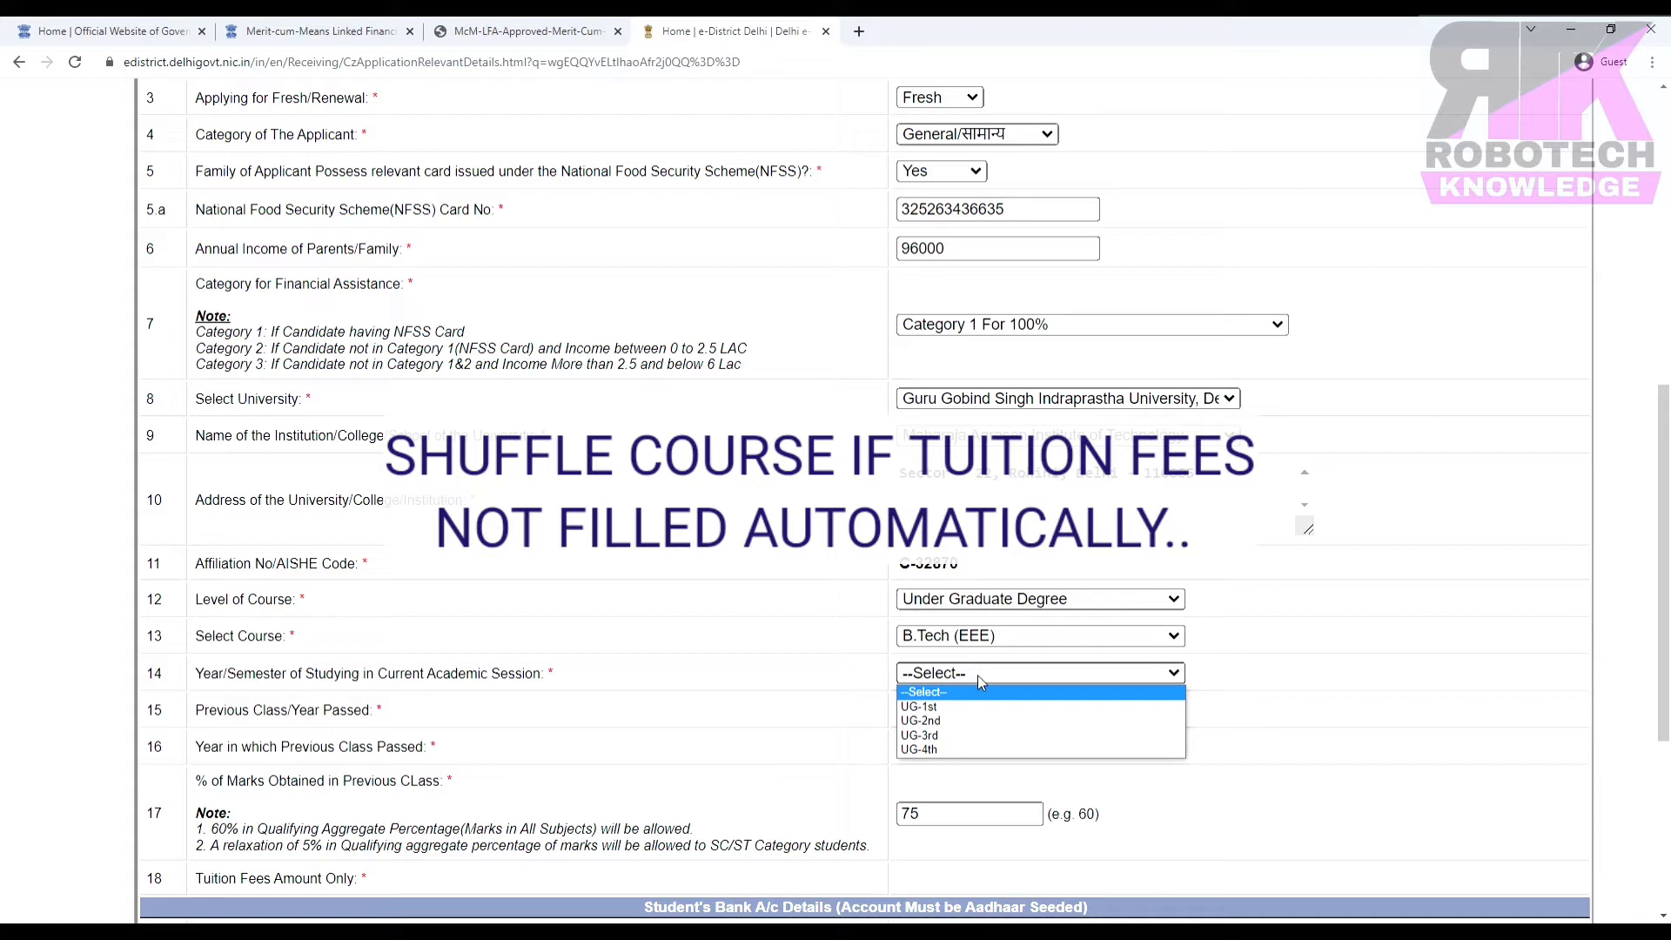
pyautogui.click(947, 706)
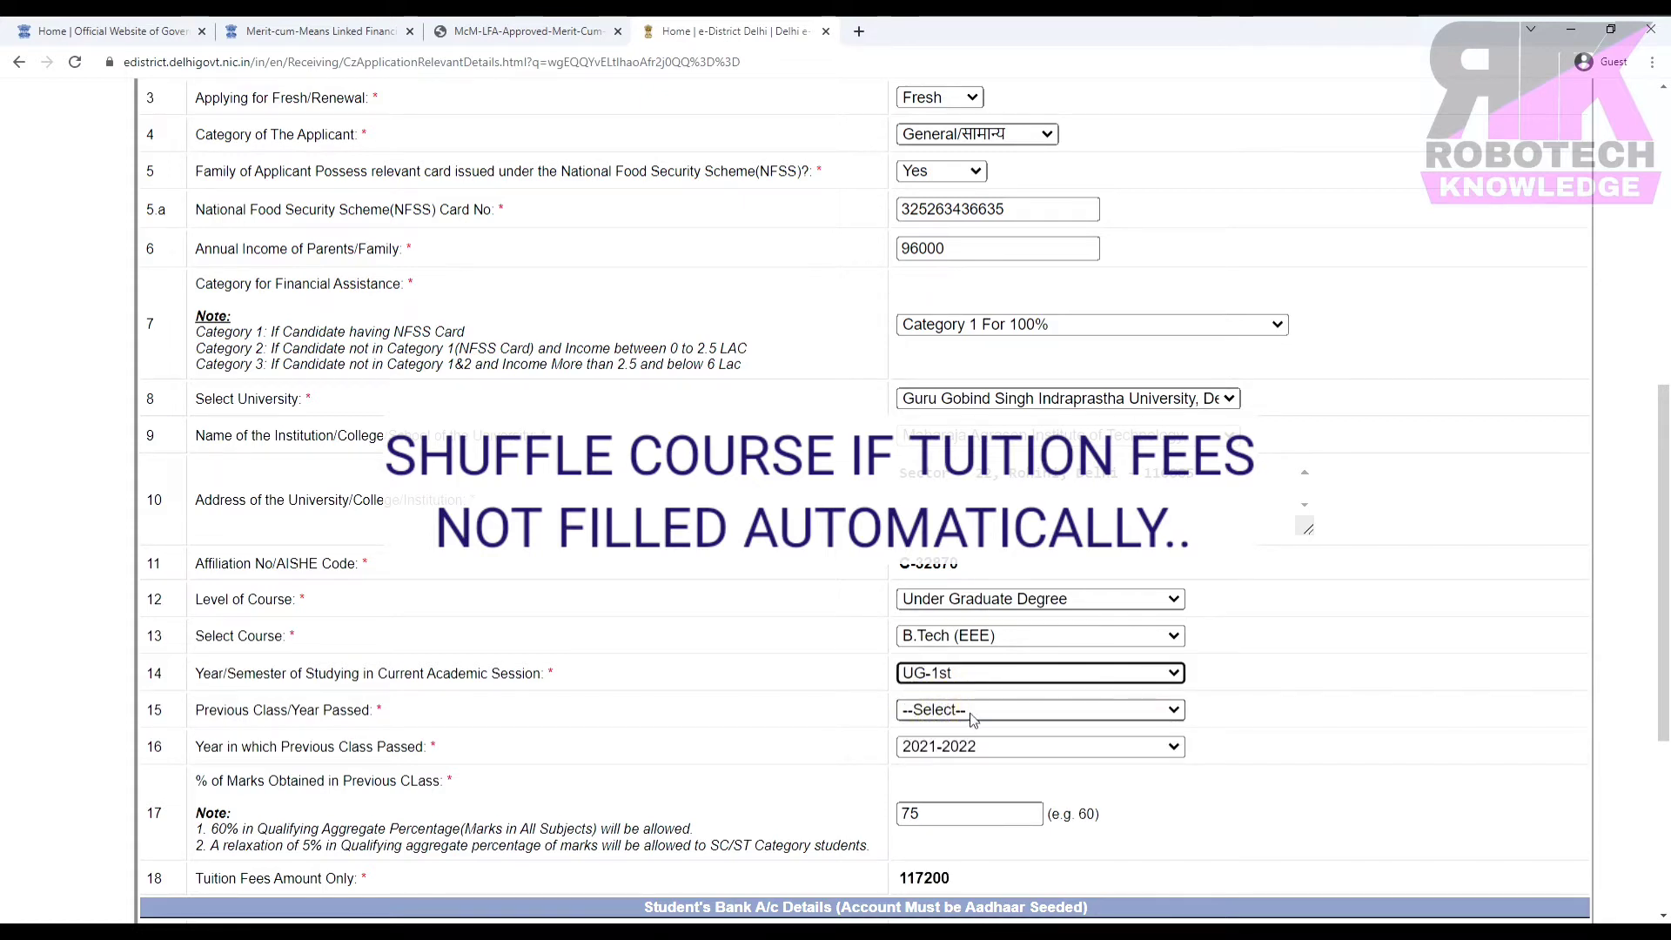
pyautogui.click(972, 718)
pyautogui.click(947, 754)
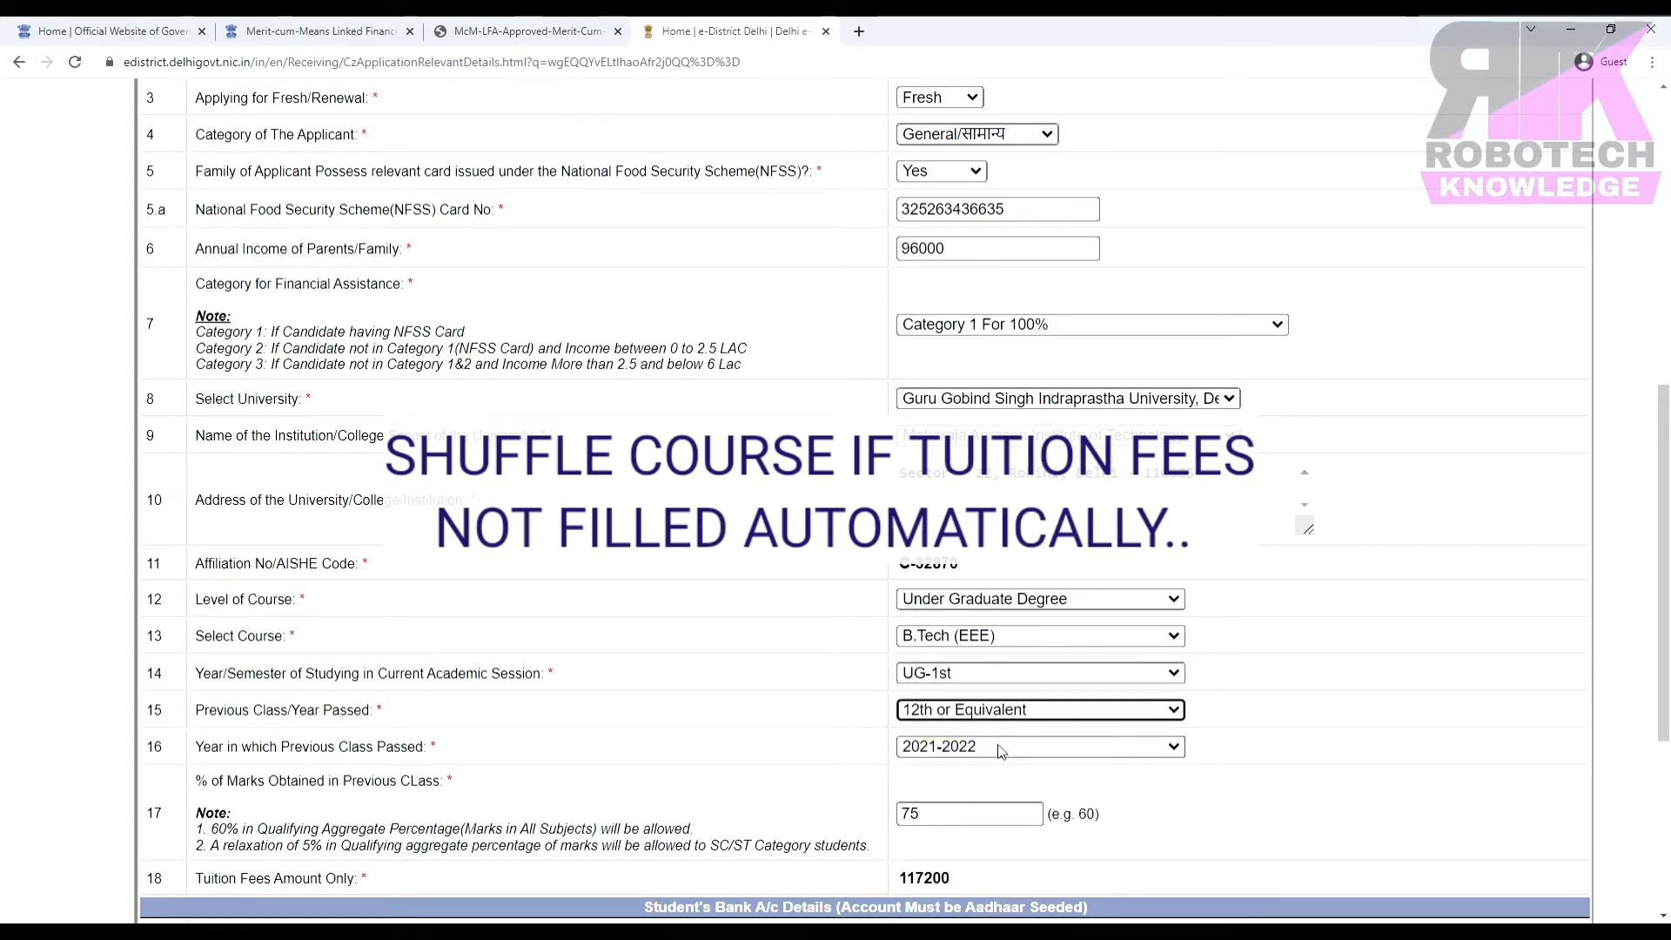
pyautogui.doubleClick(959, 882)
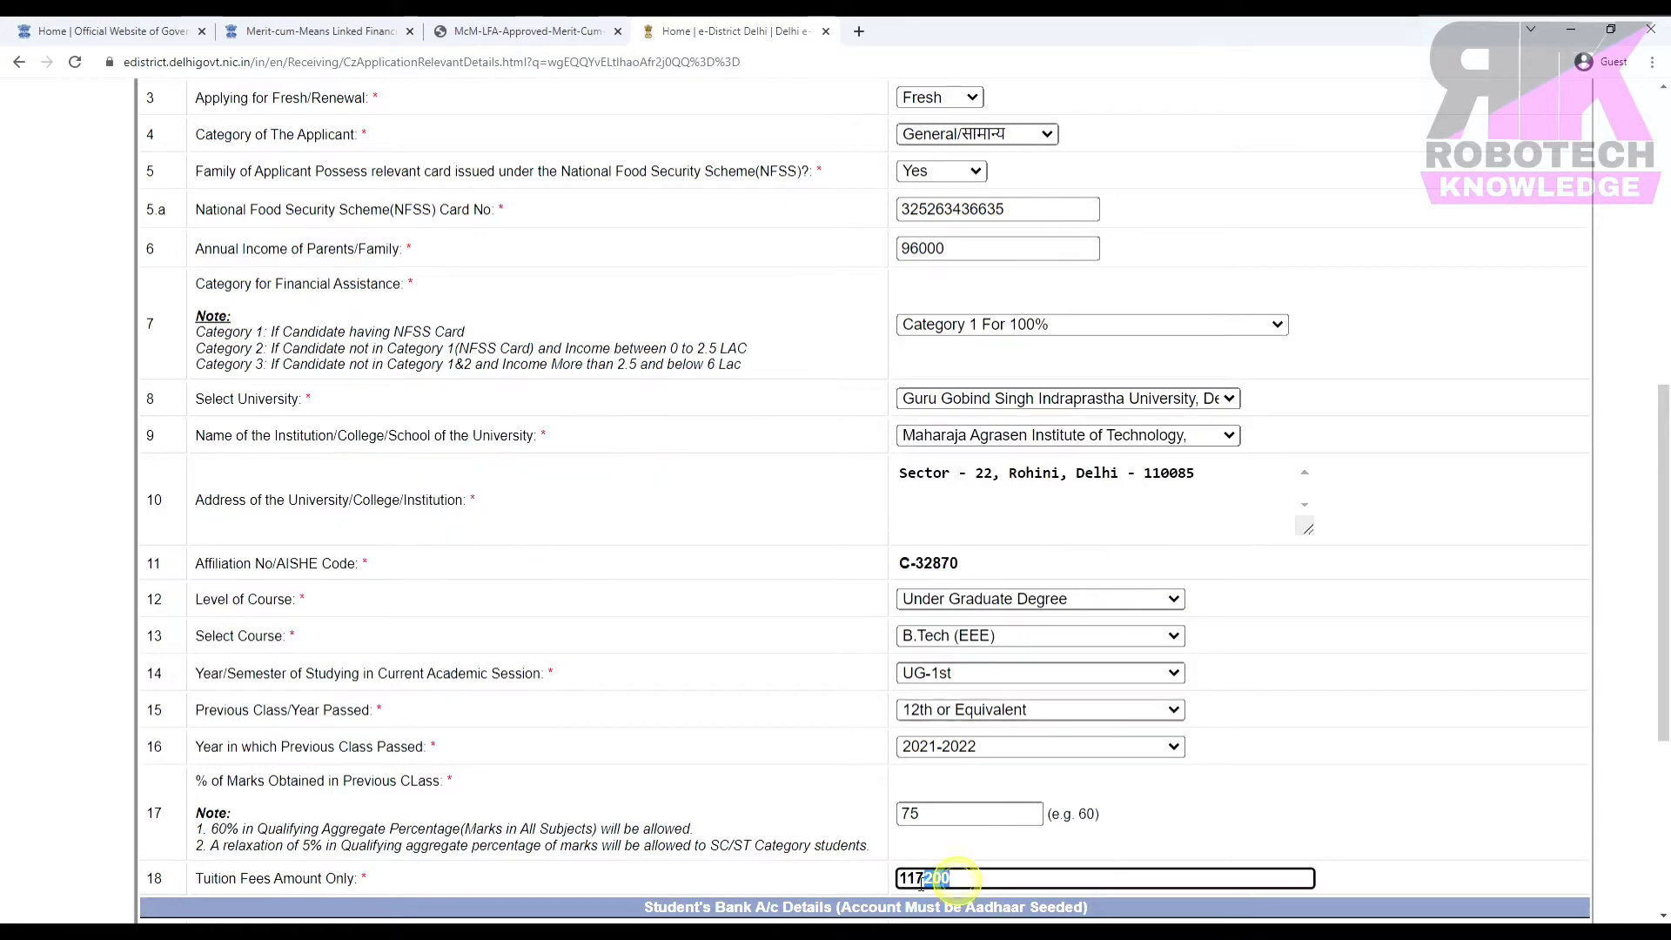
pyautogui.click(1140, 849)
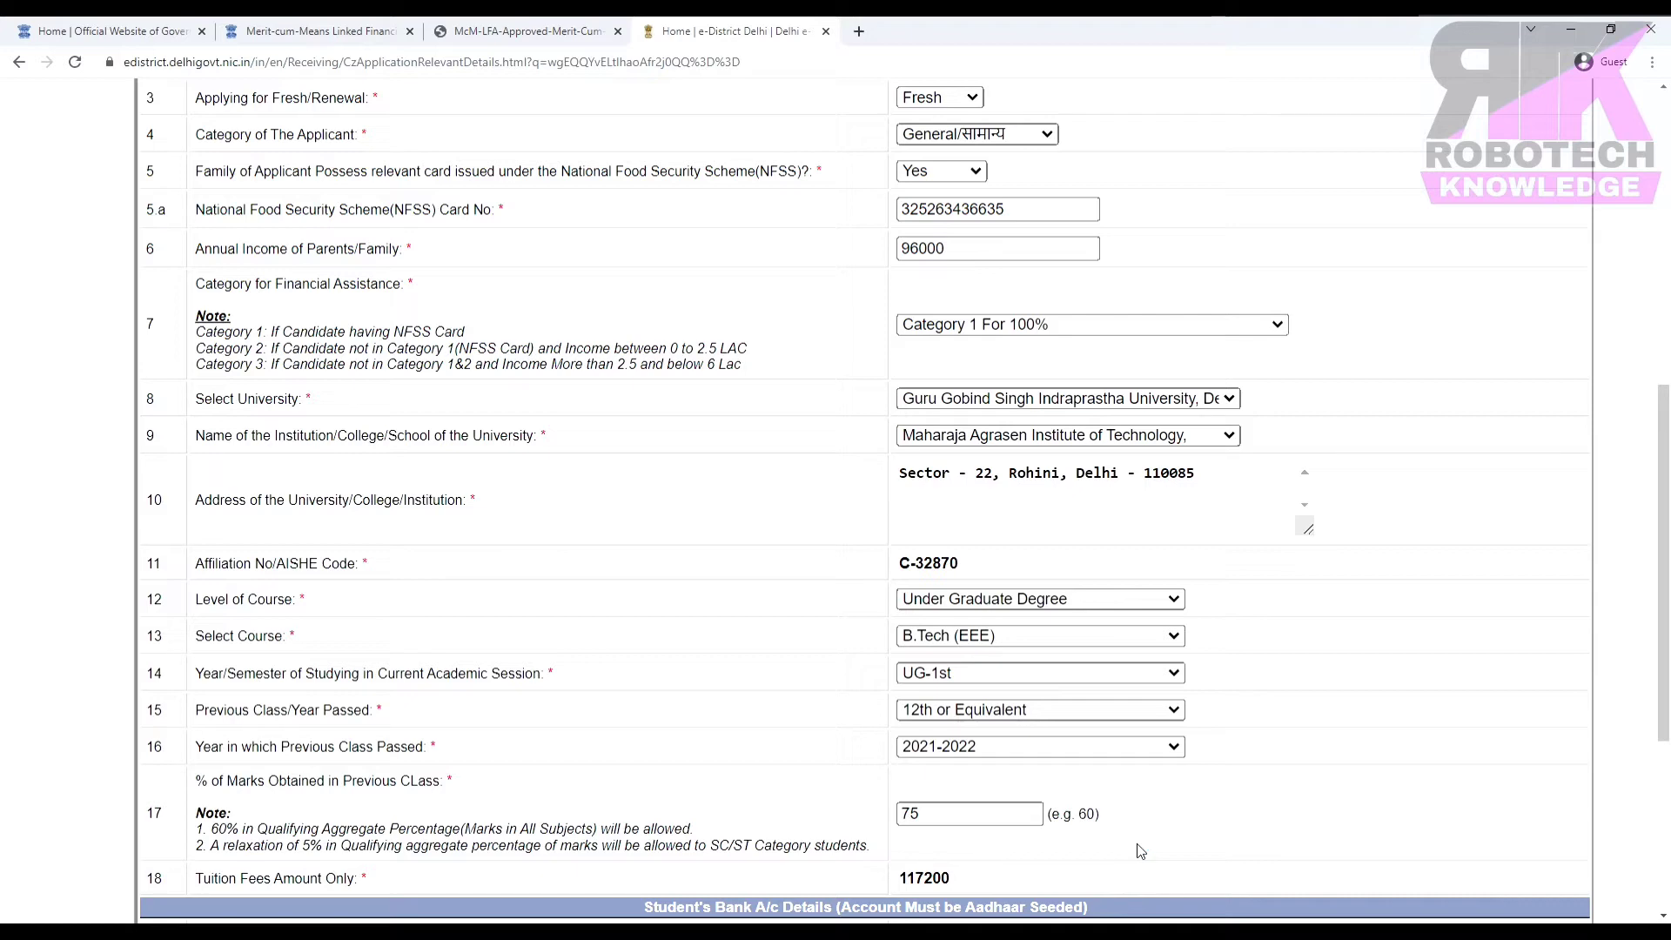
pyautogui.moveTo(645, 906); pyautogui.dragTo(1095, 910)
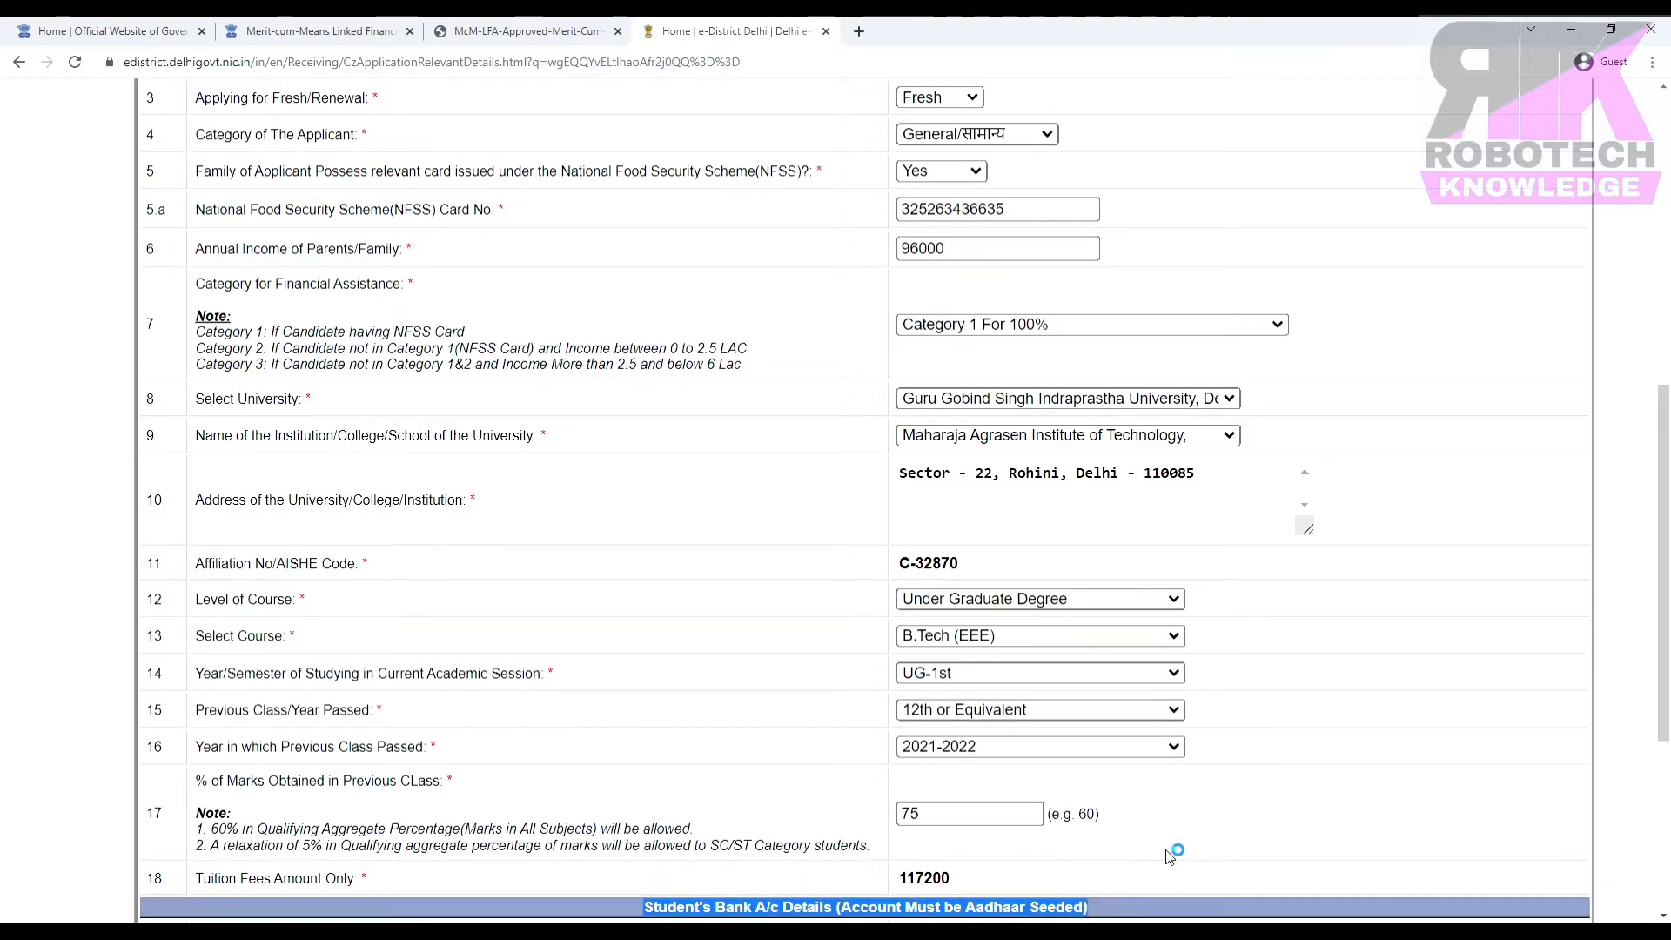
# Bring Student's Bank A/c Details into view below the 117200 tuition fee and select the Savings Bank Account No. field.
pyautogui.click(1169, 857)
pyautogui.hotkey('ctrl', '+')
pyautogui.hotkey('ctrl', '+')
pyautogui.scroll(-10, 858, 231)
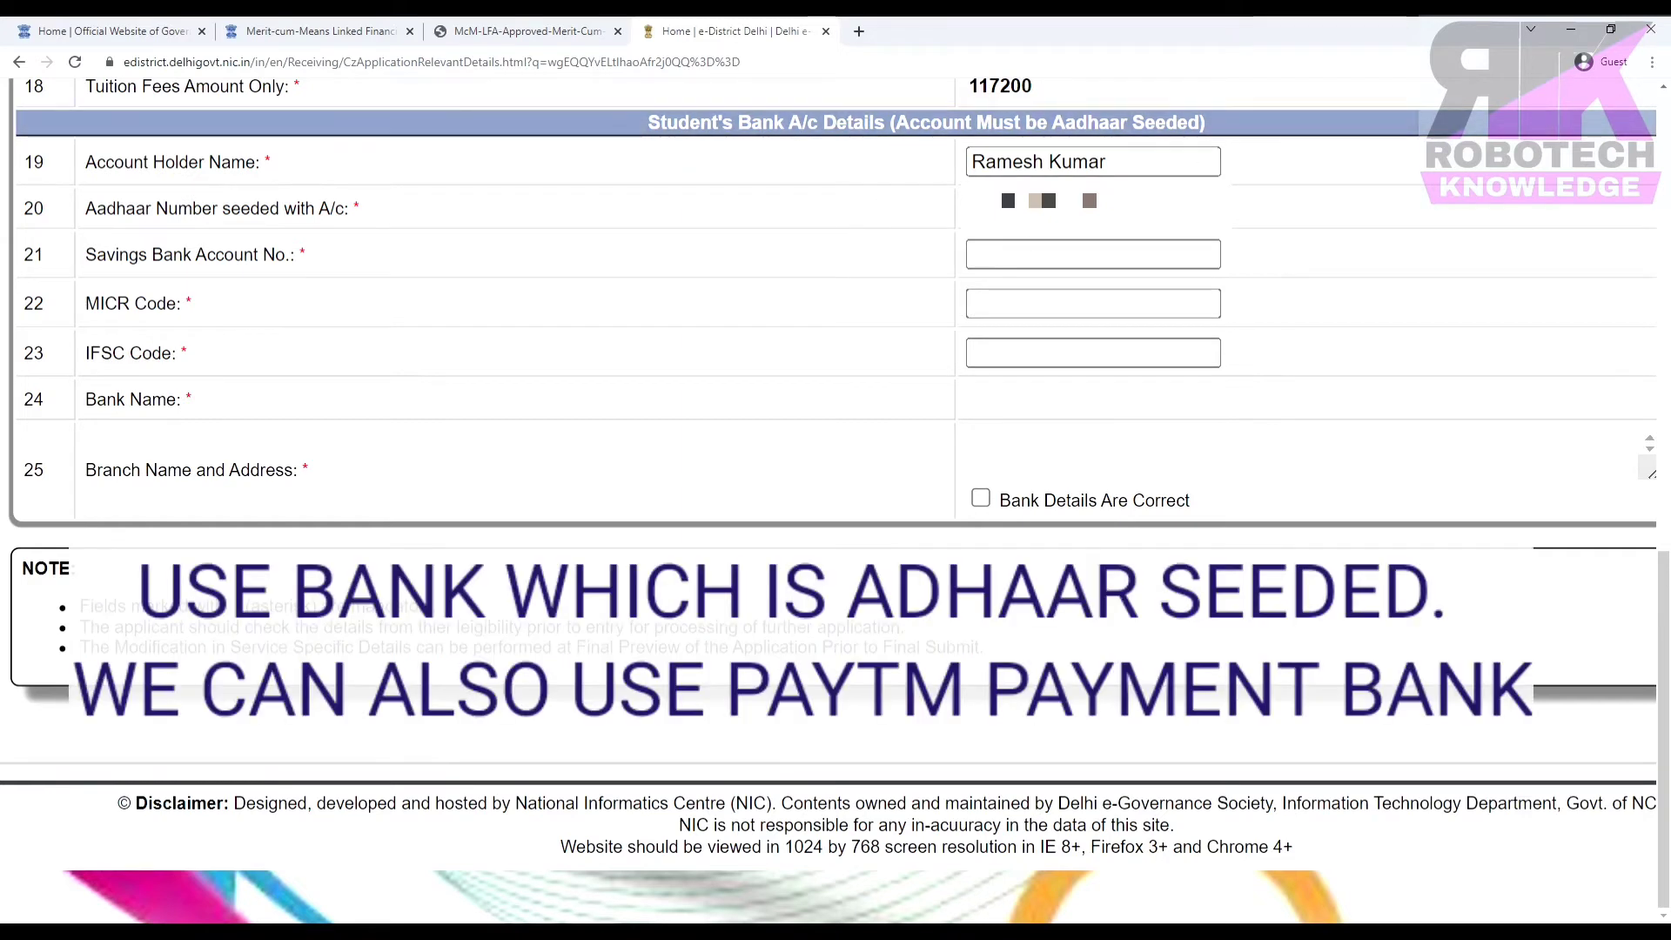
pyautogui.click(1013, 247)
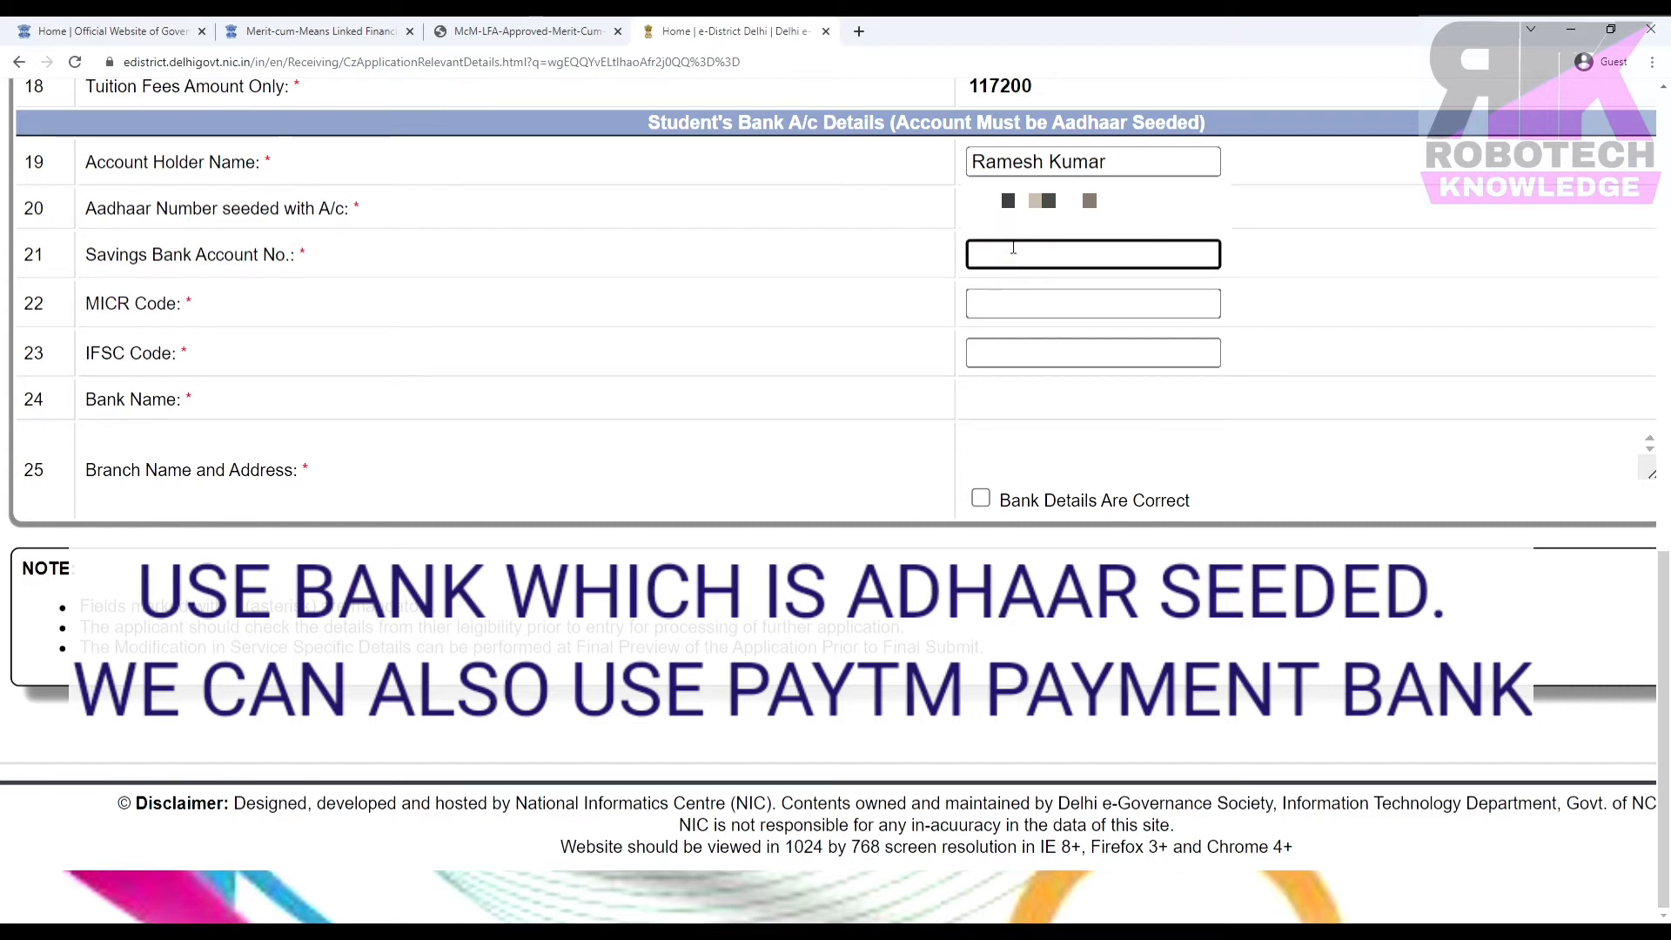
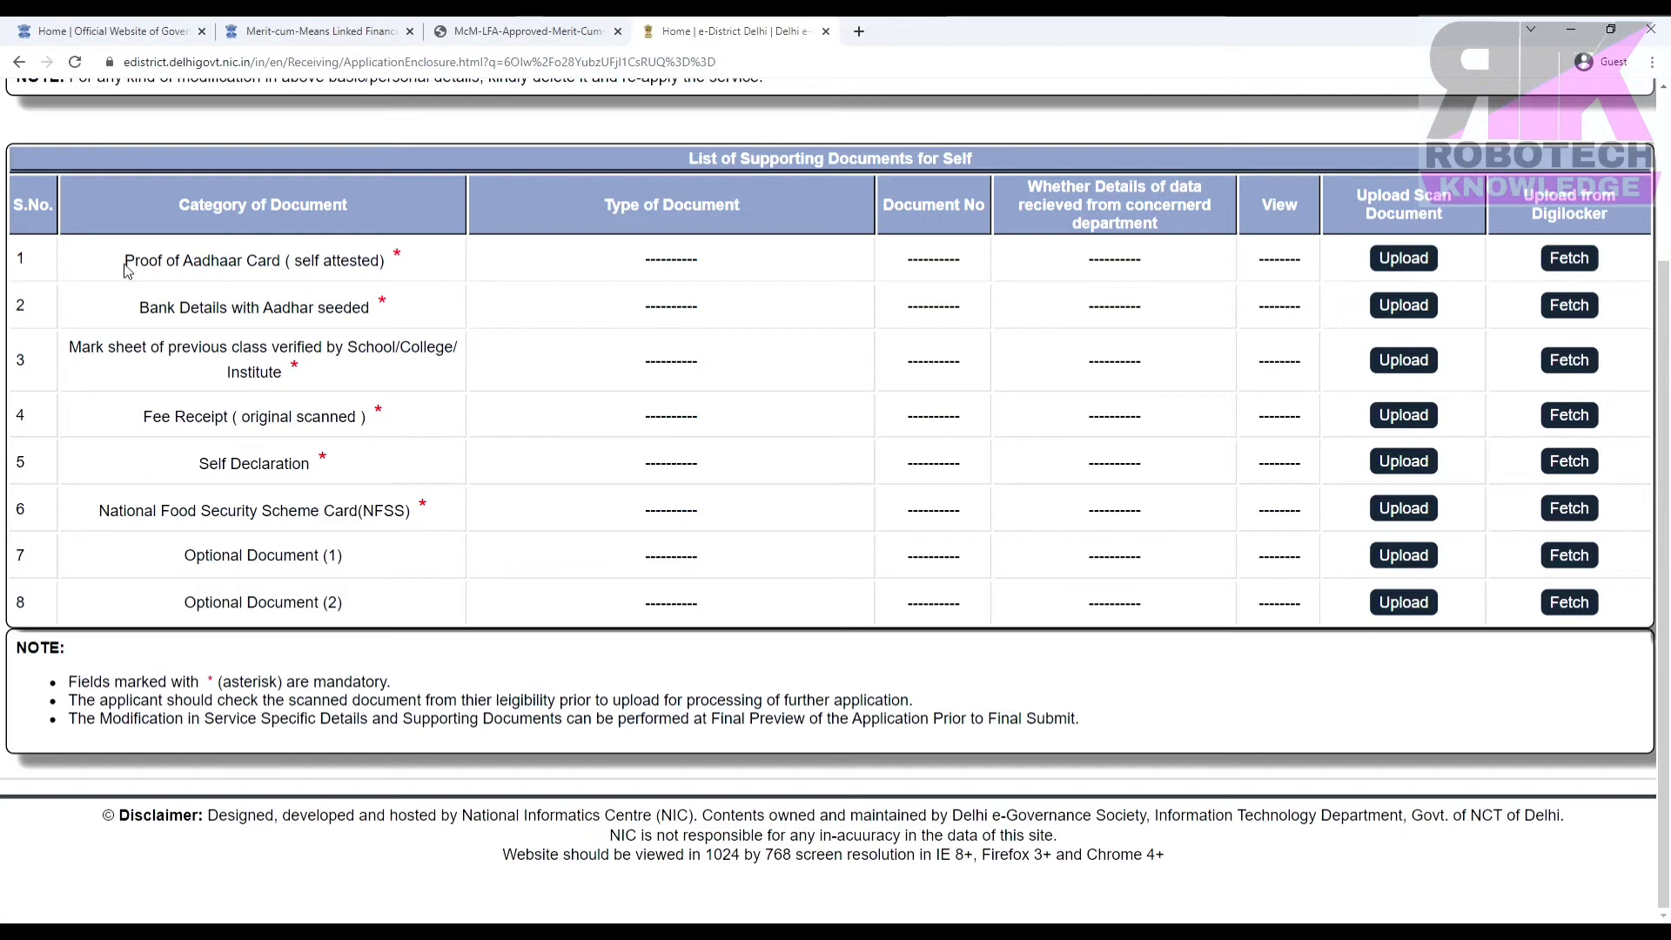
# Open the DigiLocker fetch form for the Proof of Aadhaar Card (self attested) entry.
pyautogui.moveTo(125, 271)
pyautogui.mouseDown()
pyautogui.moveTo(389, 272)
pyautogui.moveTo(124, 252)
pyautogui.mouseUp()
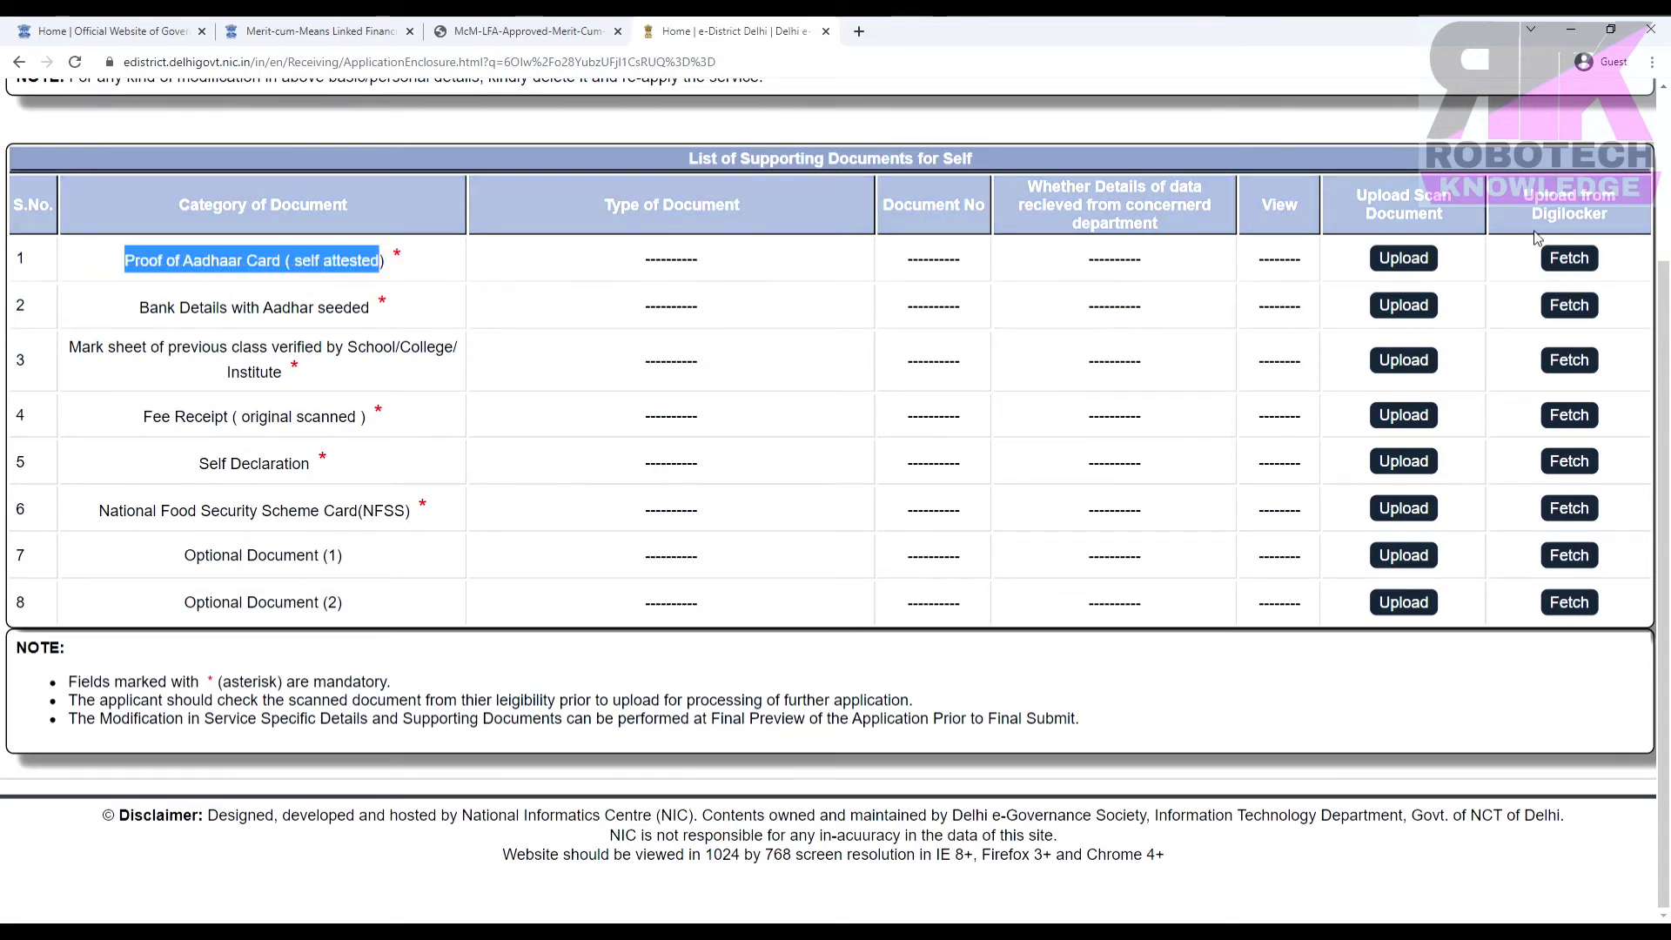
pyautogui.click(1570, 259)
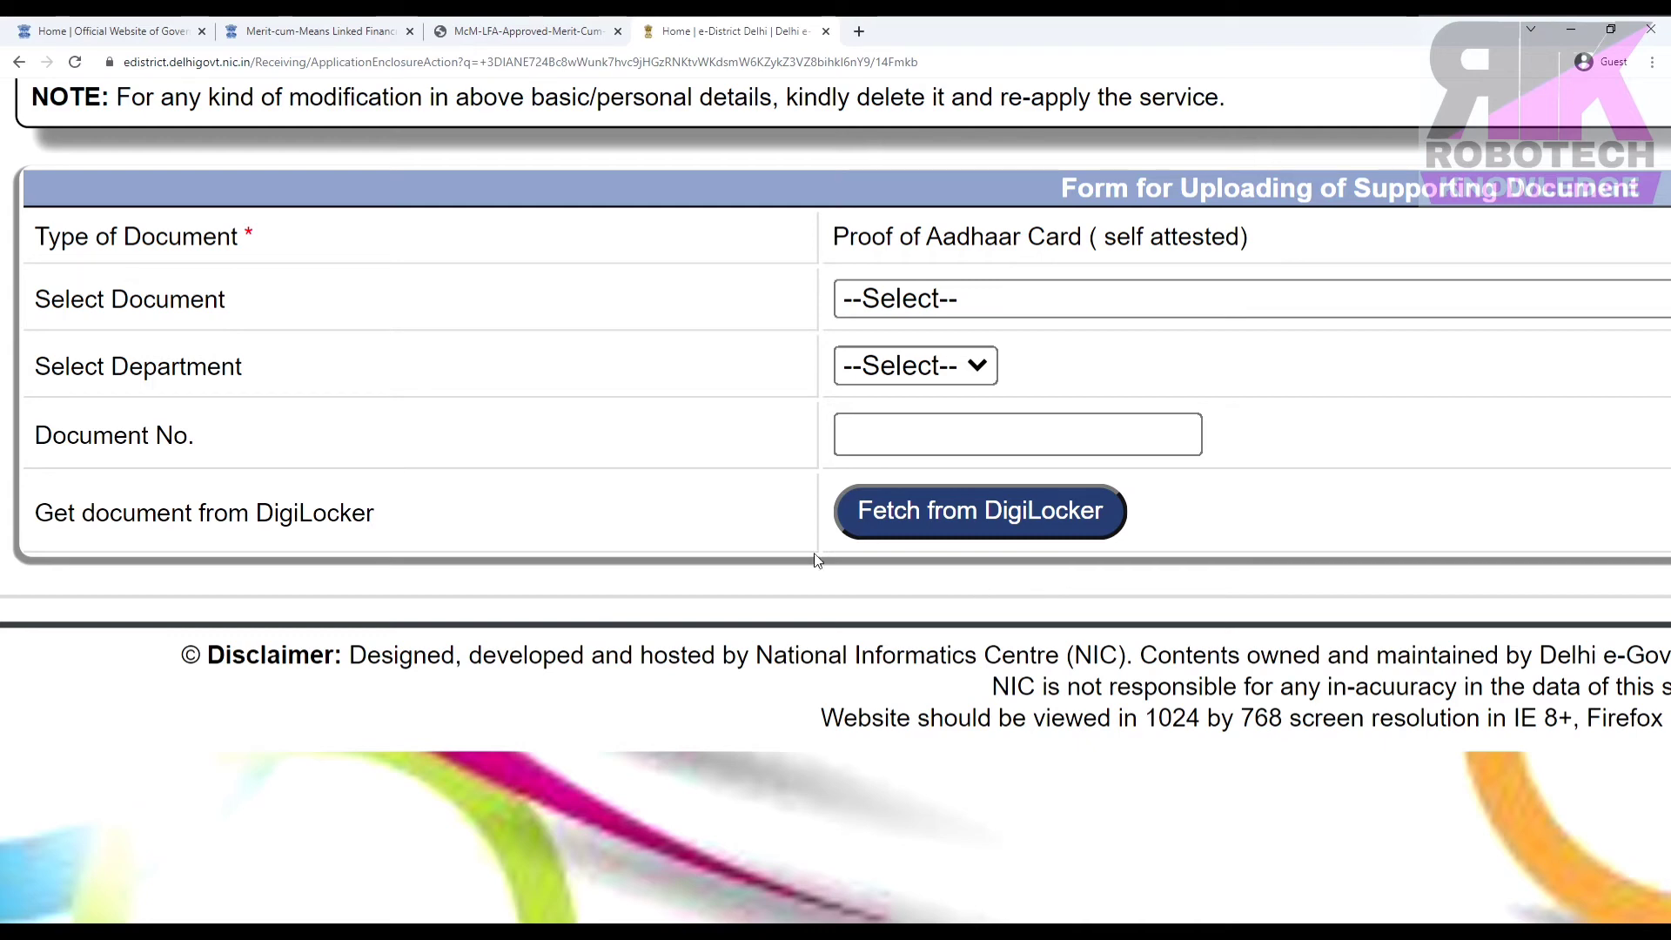
# Start the DigiLocker fetch and sign in with the Aadhaar number and security PIN.
pyautogui.click(988, 503)
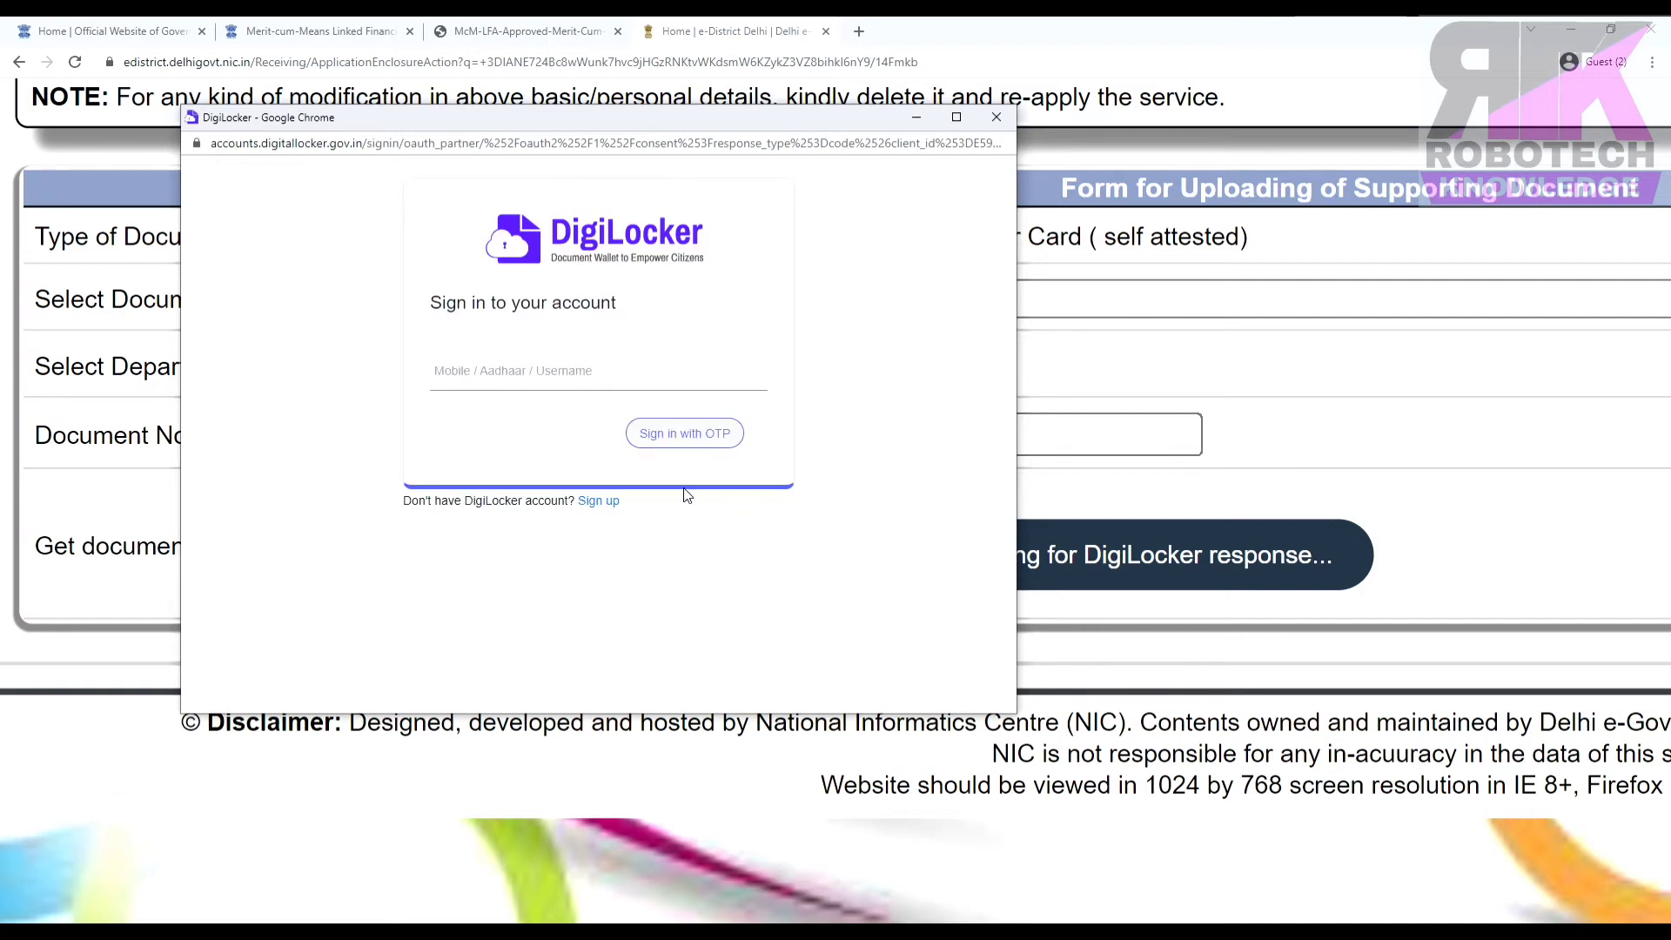
pyautogui.click(515, 372)
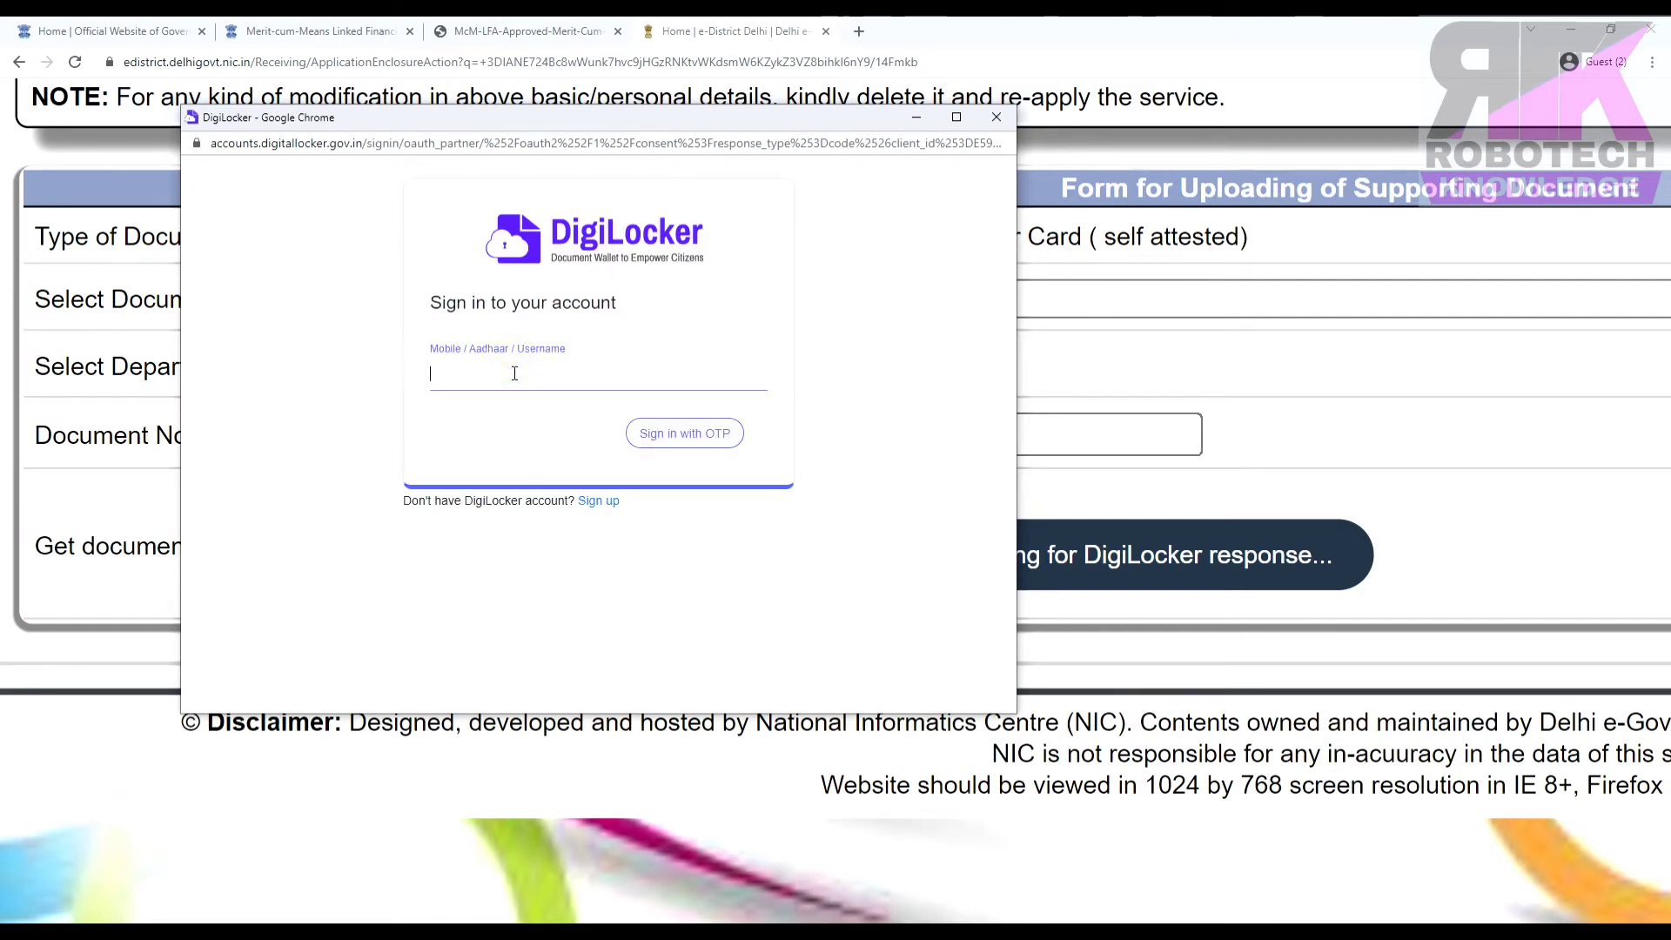
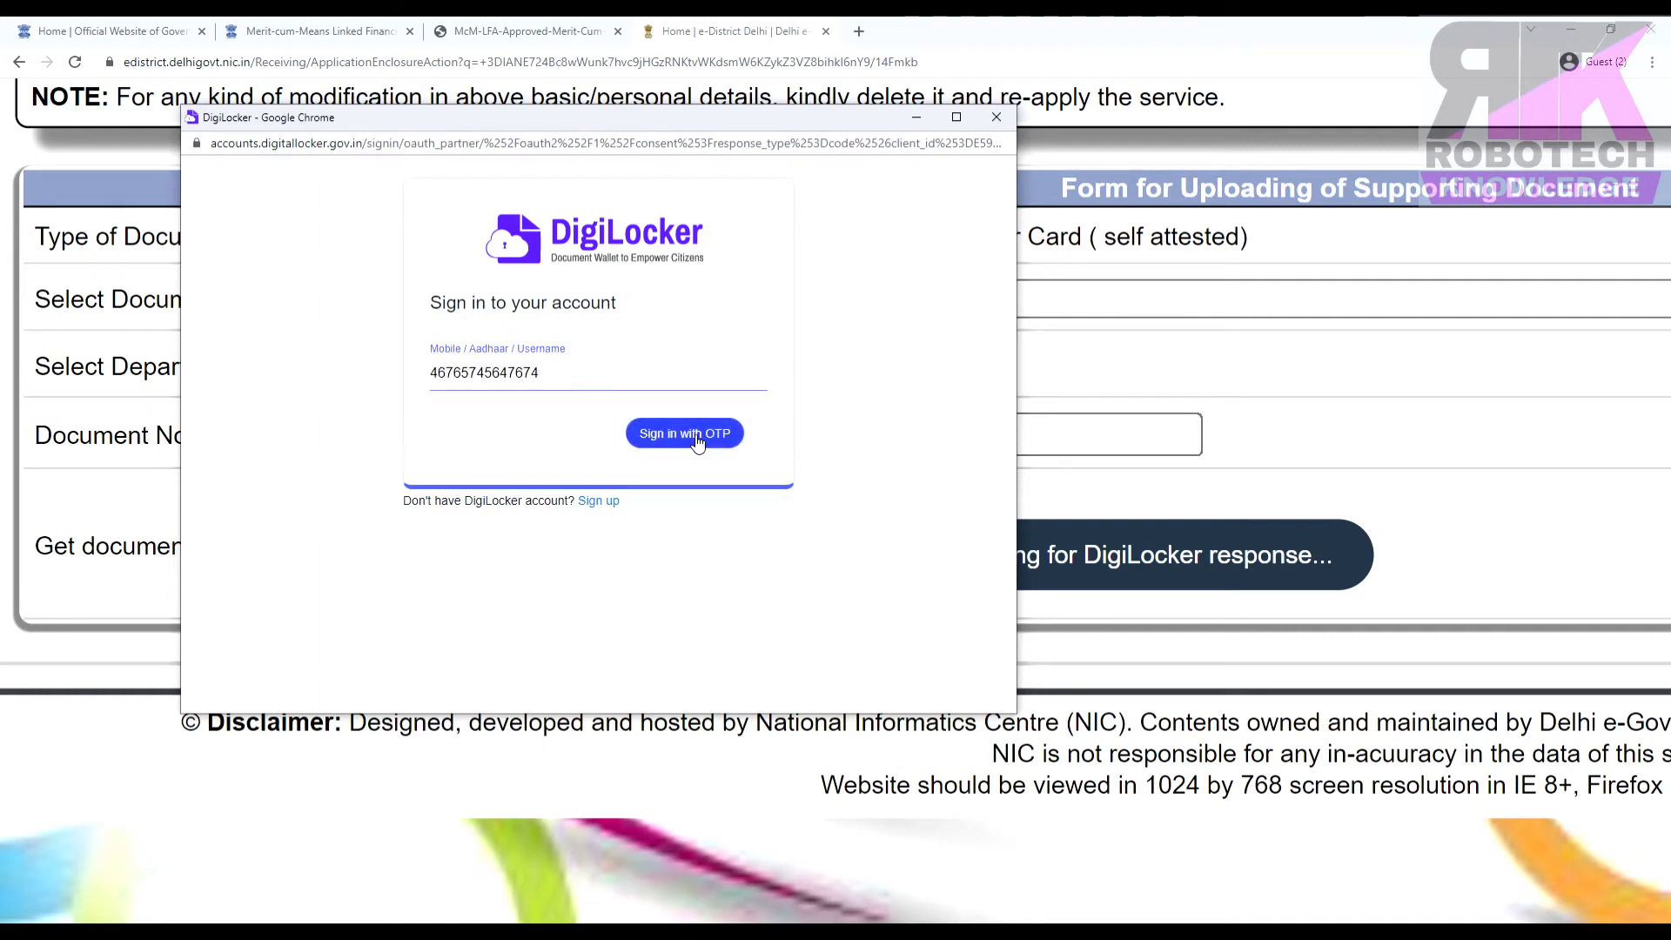
pyautogui.click(696, 445)
pyautogui.click(504, 393)
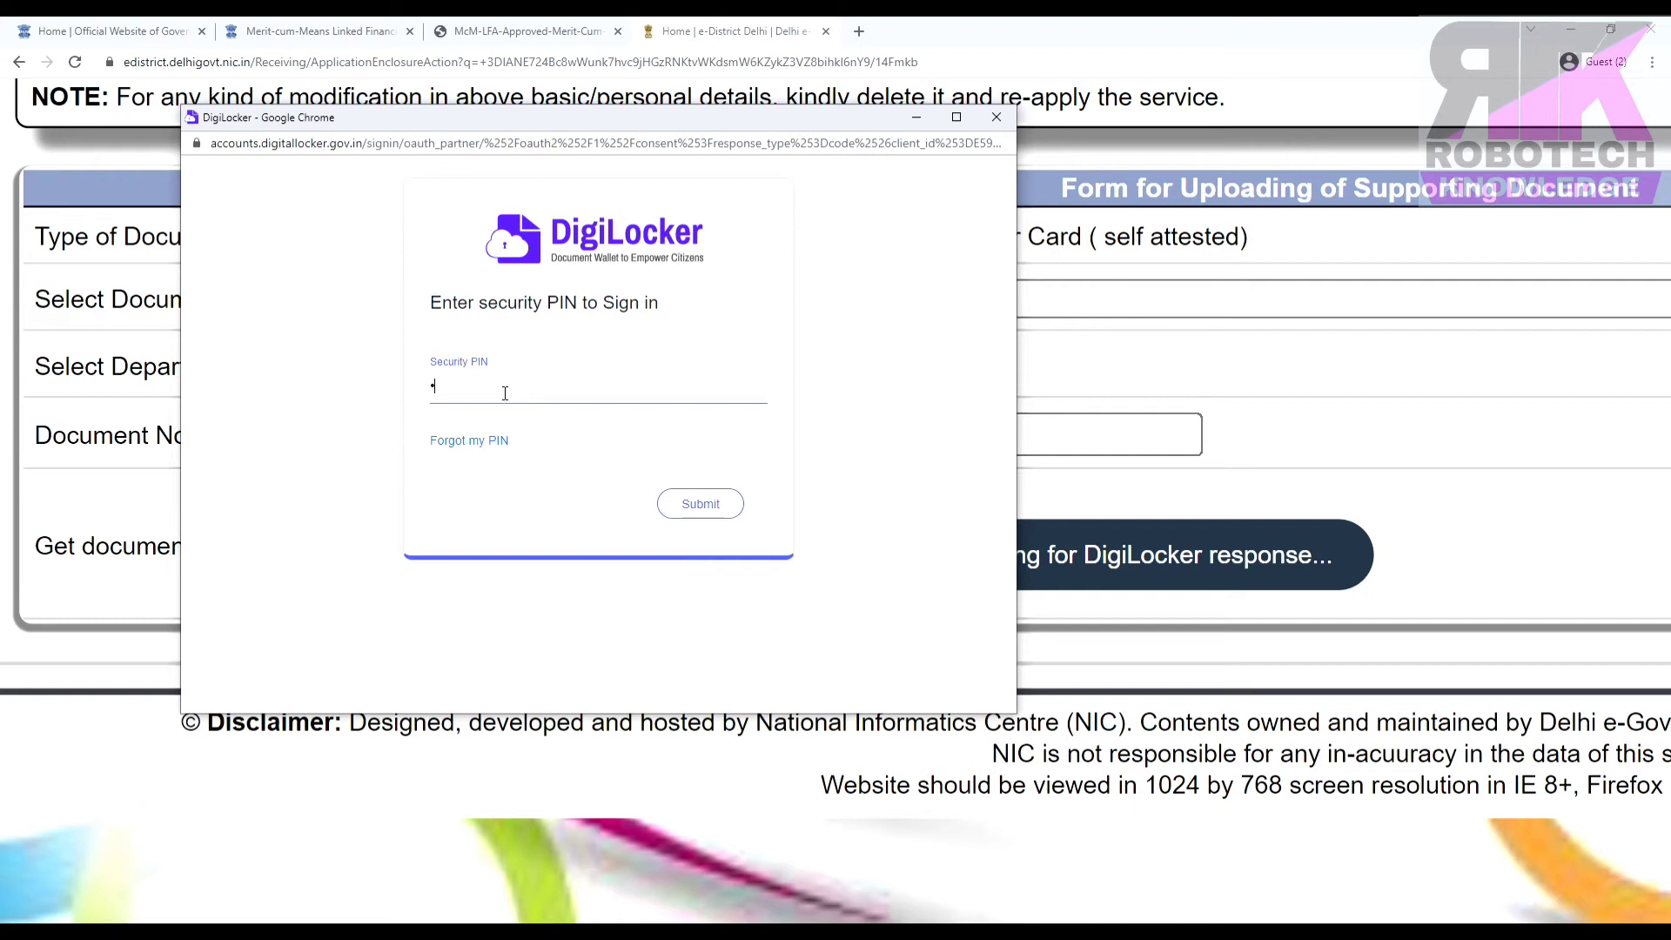
pyautogui.write('•••')
pyautogui.click(693, 495)
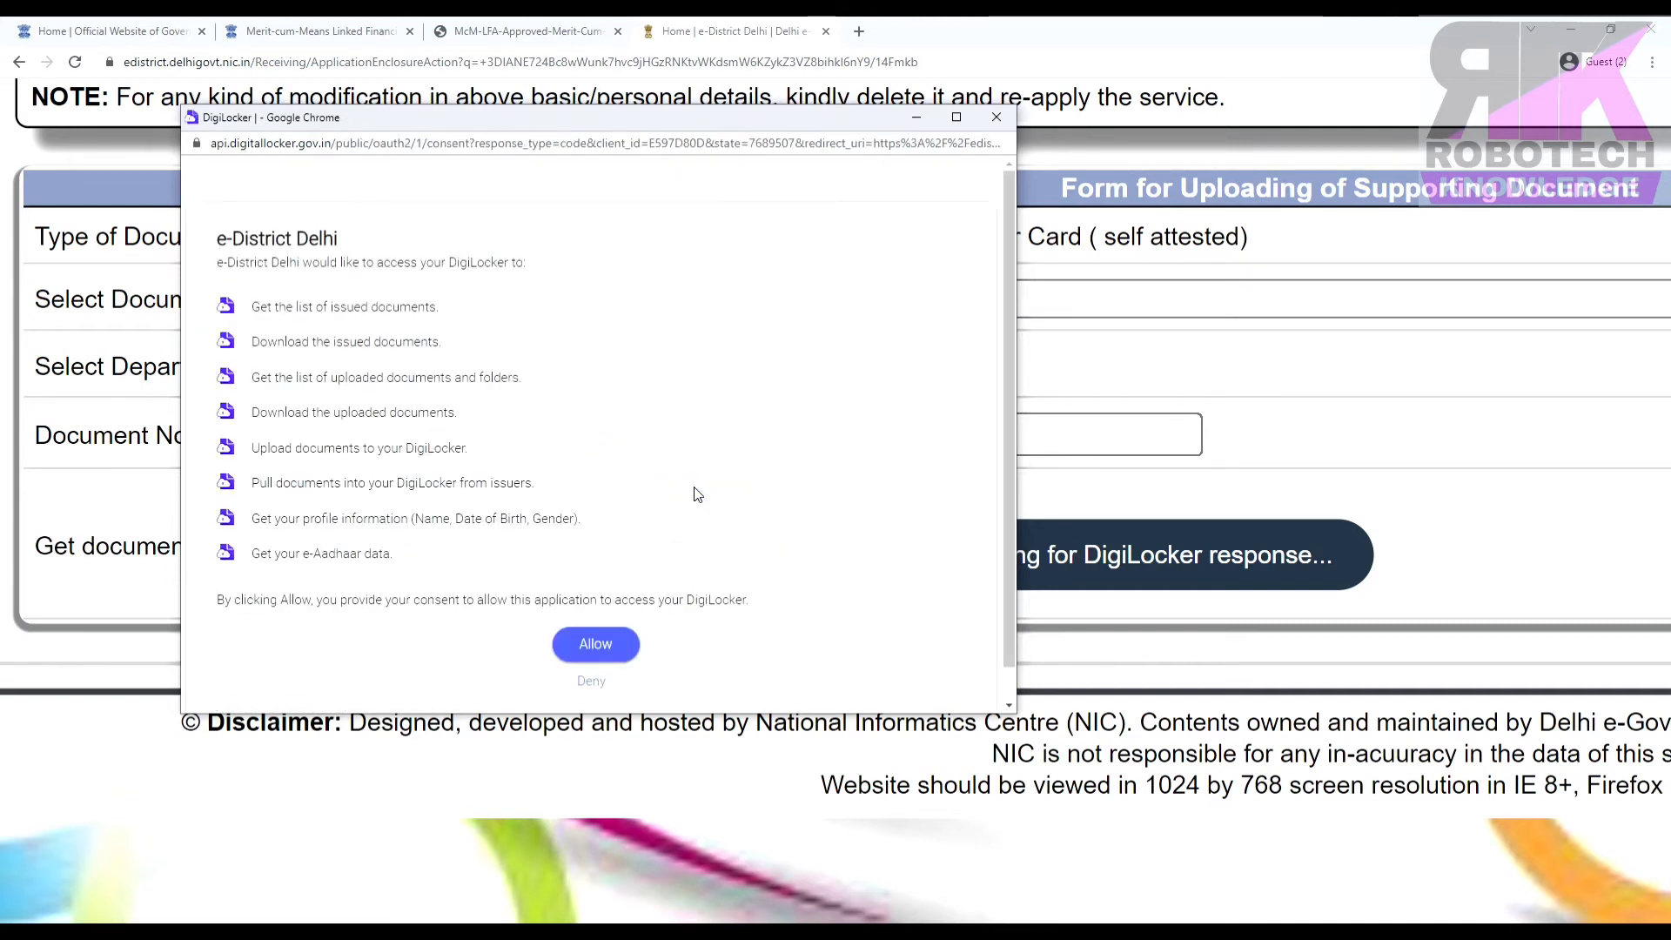
# Allow e-District Delhi access to the DigiLocker account on the consent page.
pyautogui.moveTo(212, 233); pyautogui.dragTo(391, 242)
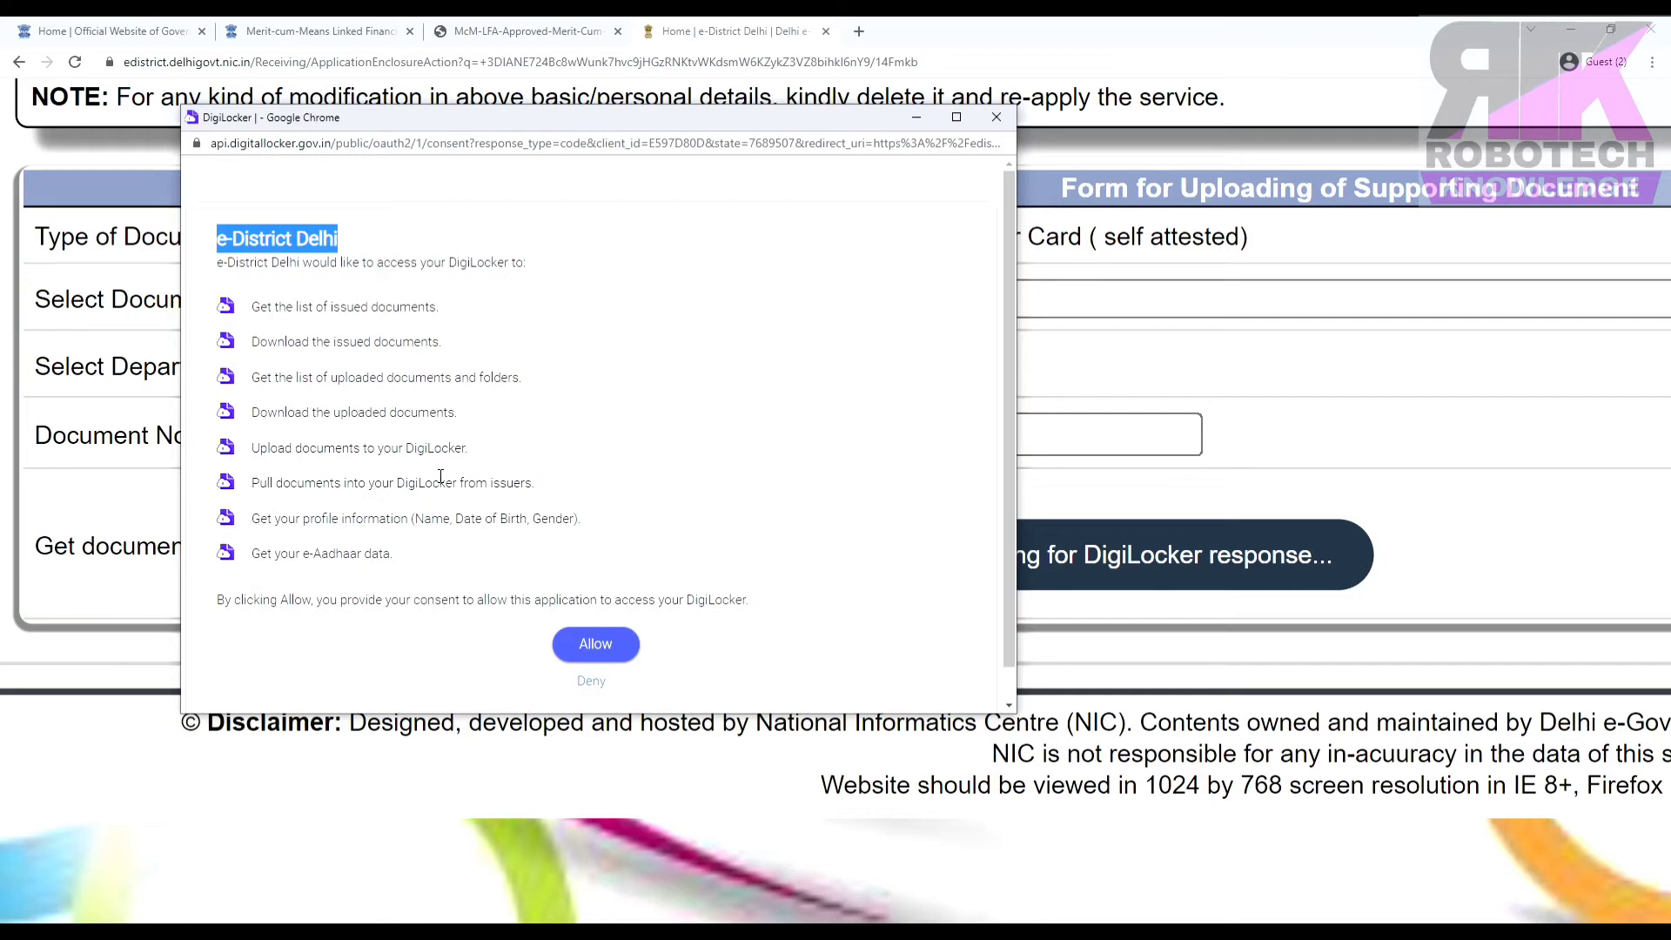
pyautogui.click(587, 646)
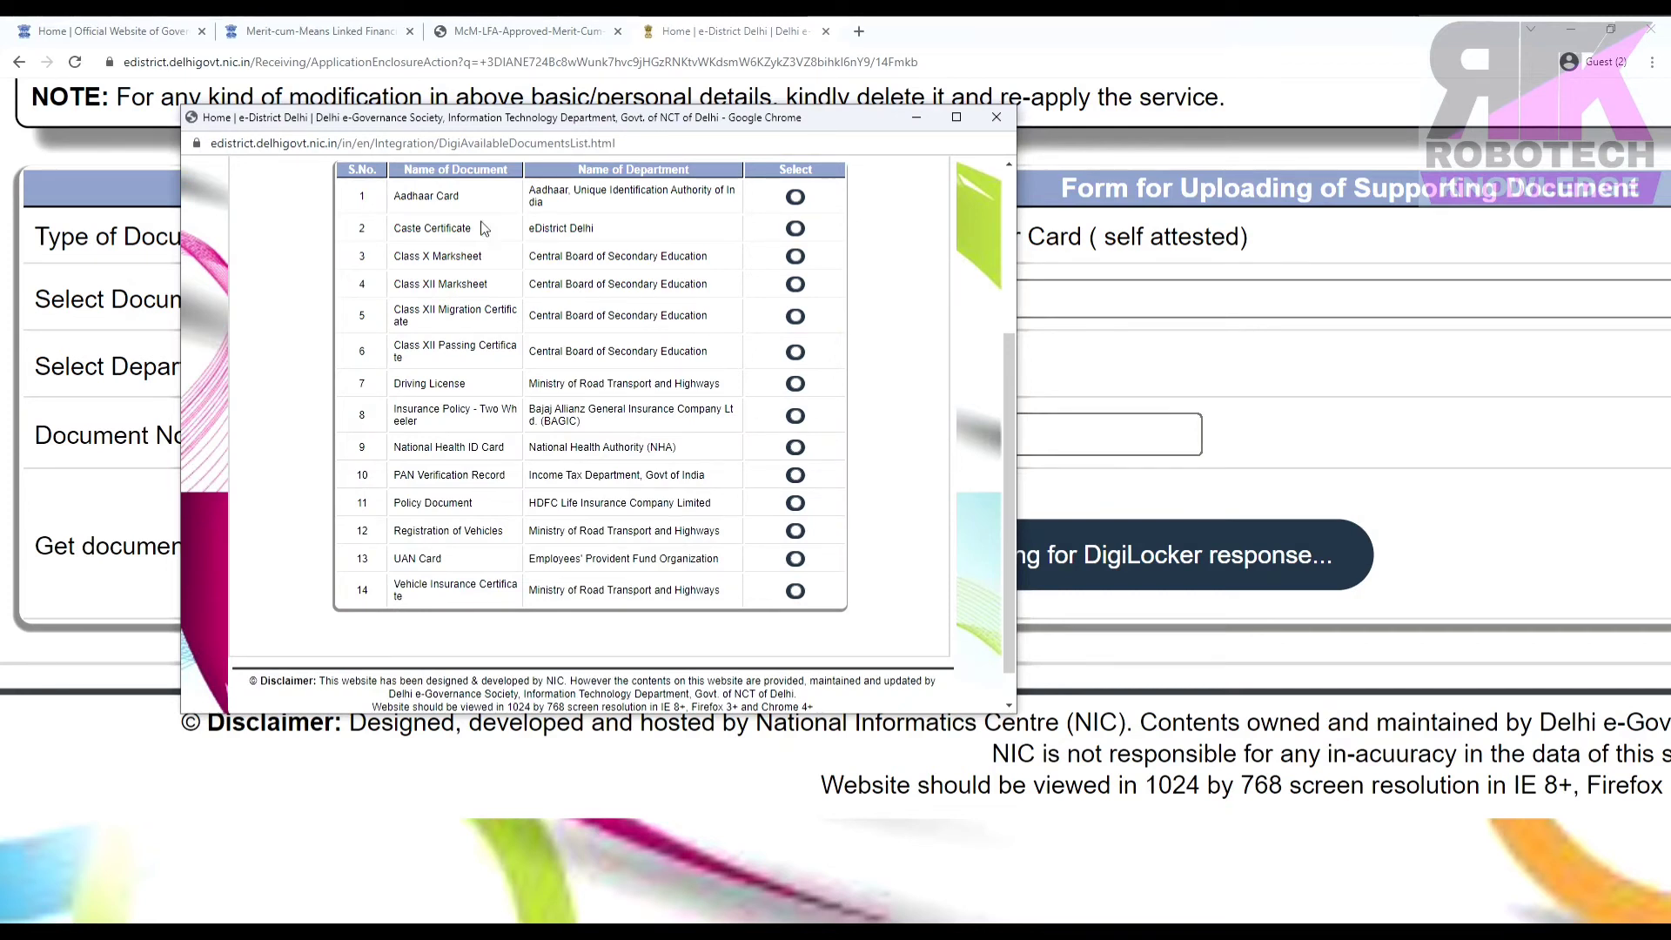
# Try fetching the Aadhaar Card from DigiLocker, note the failure error, and zoom the page in.
pyautogui.click(796, 198)
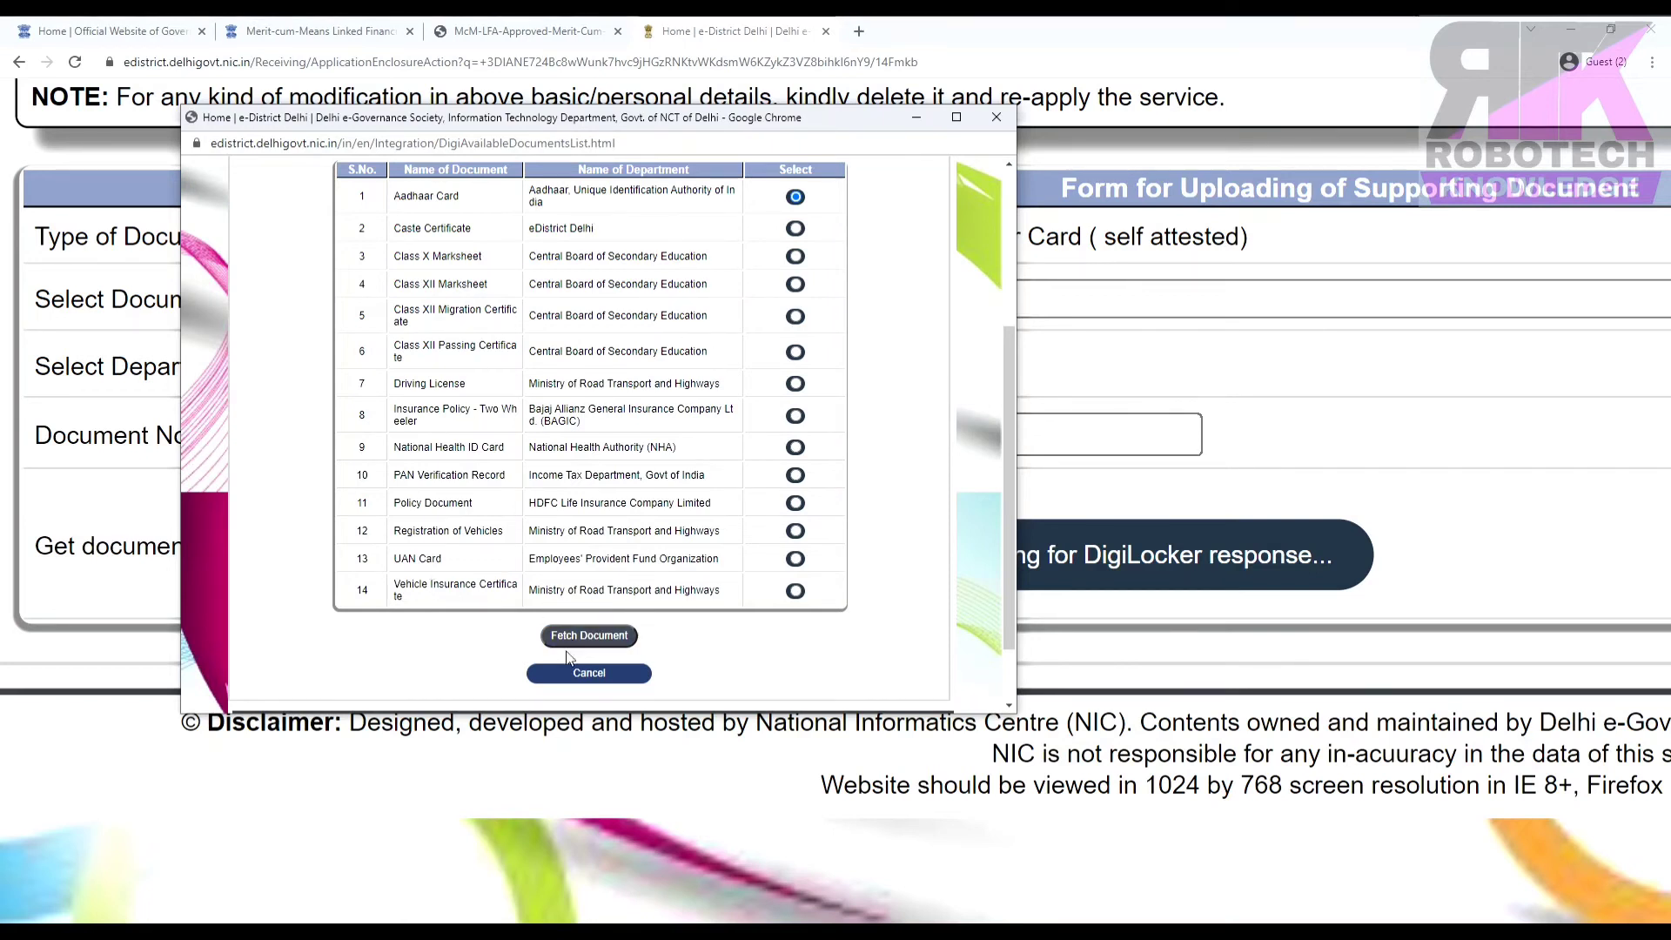
pyautogui.click(604, 638)
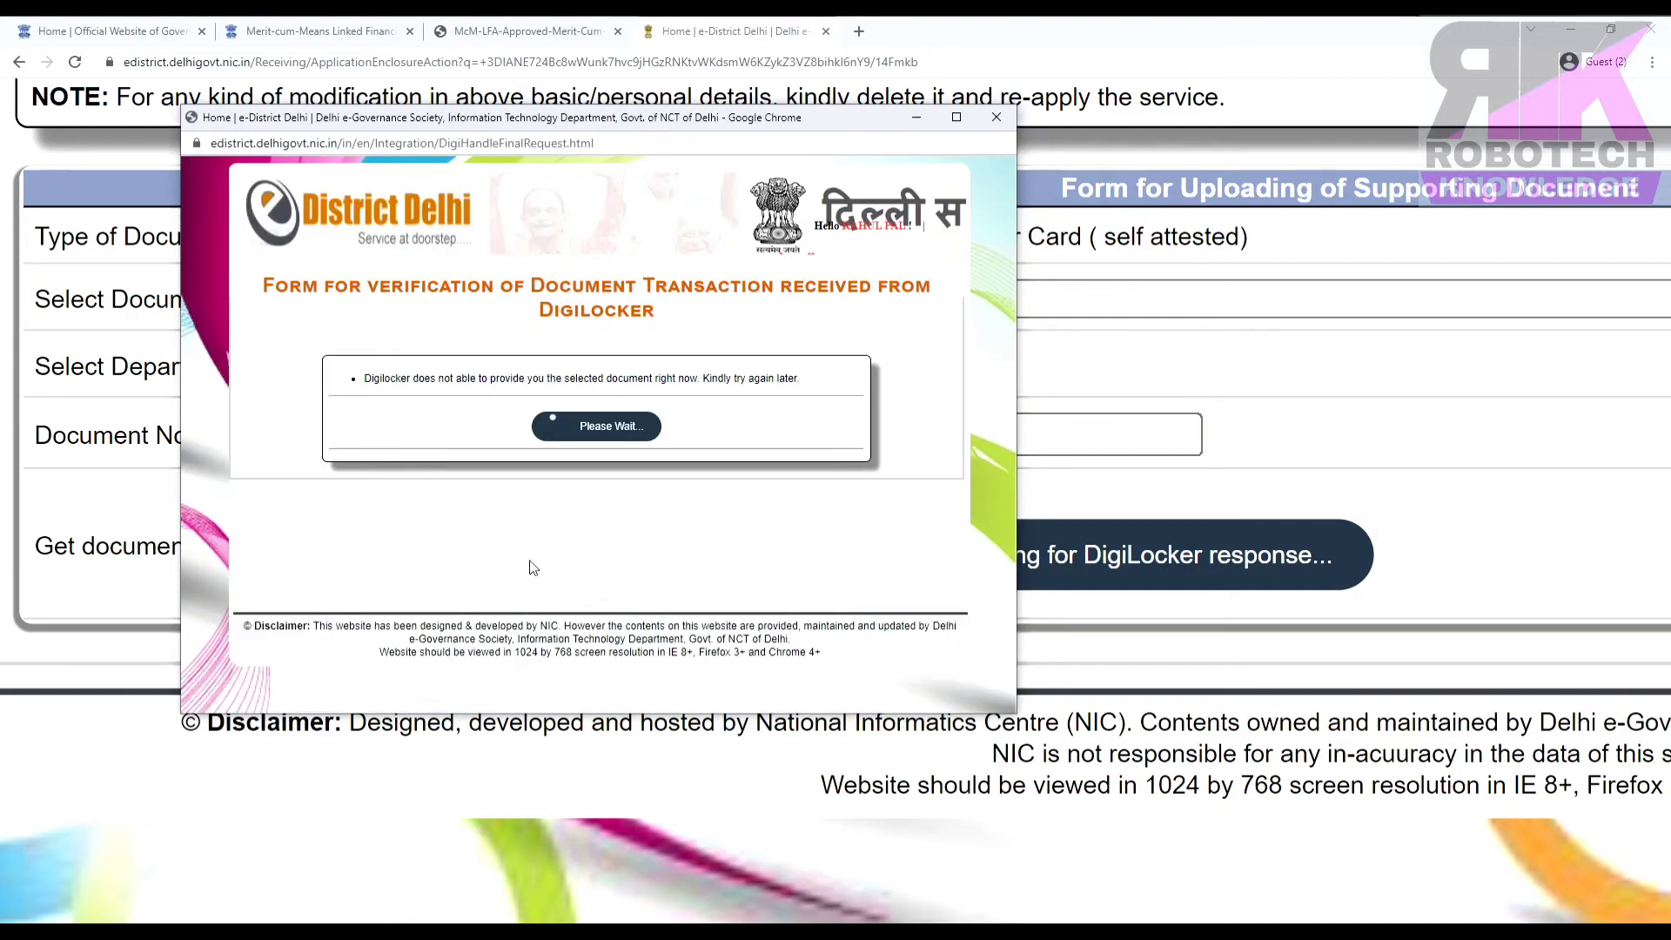
pyautogui.moveTo(357, 380); pyautogui.dragTo(731, 394)
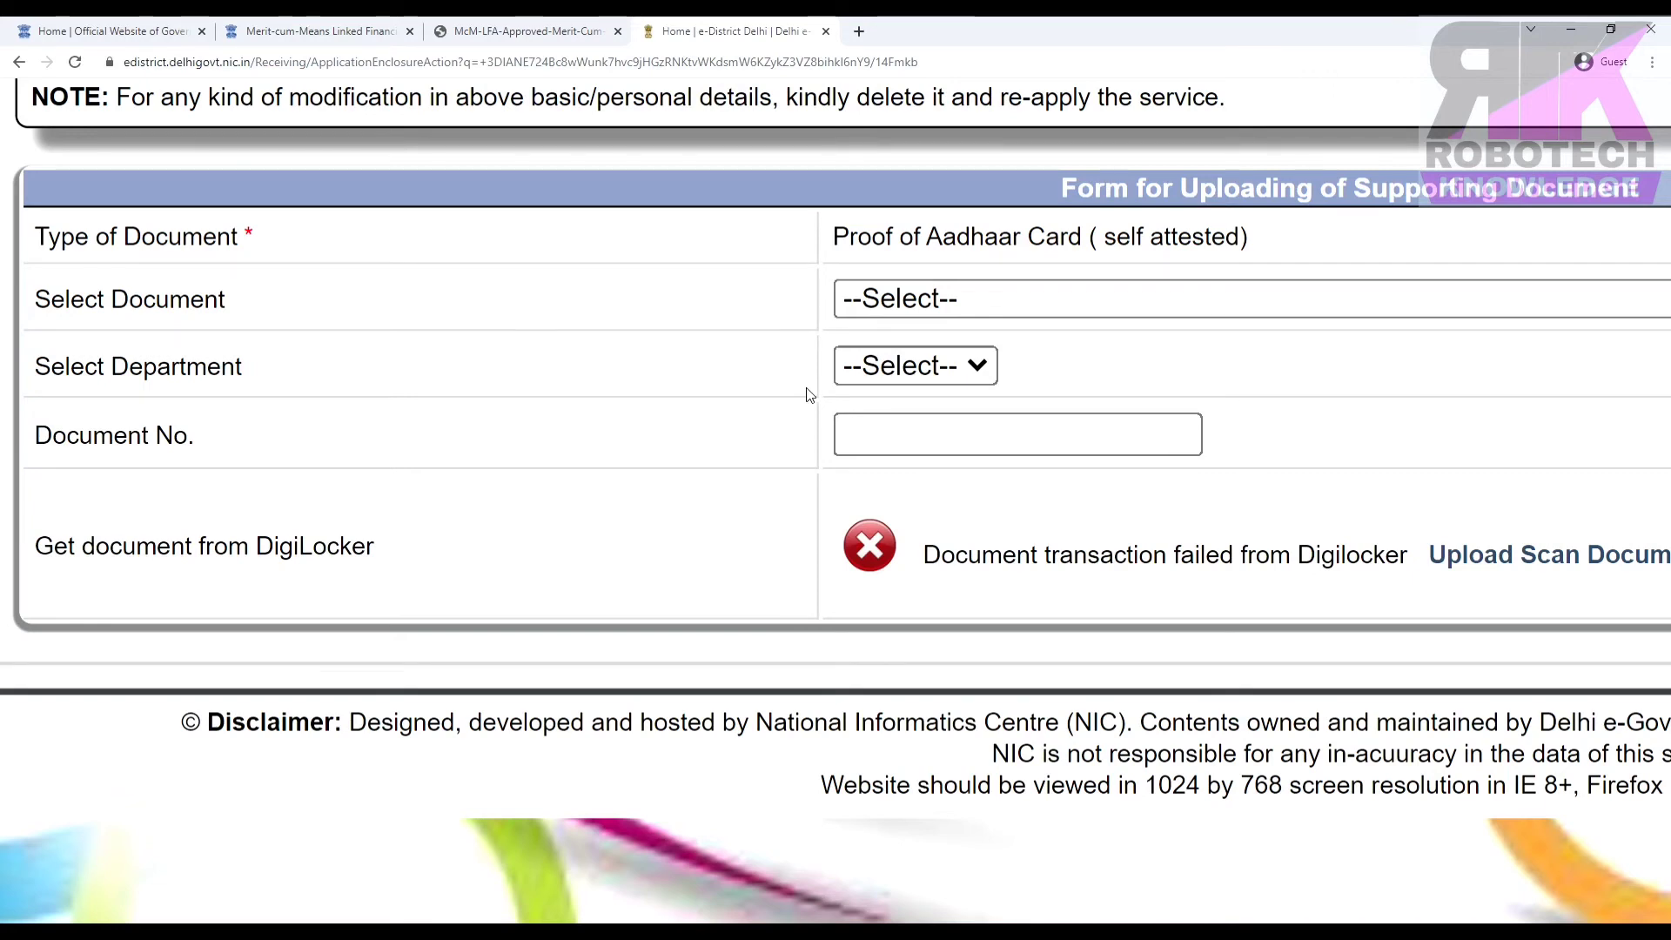
pyautogui.hotkey('ctrl', '+')
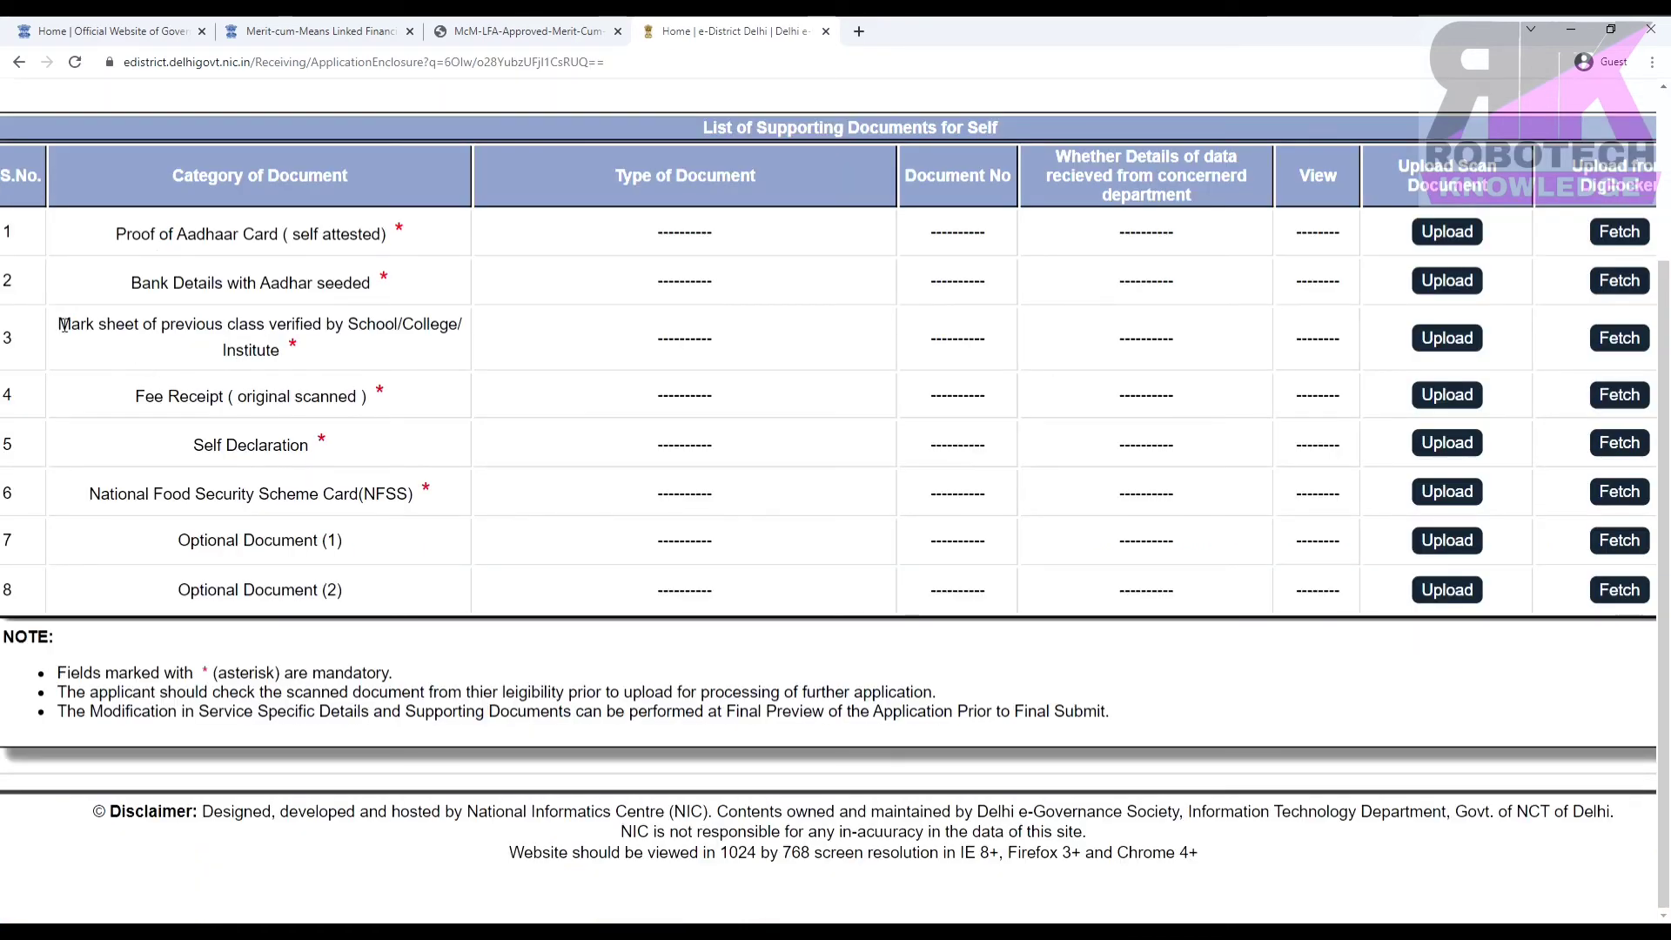
# Fetch the Class XII Marksheet from DigiLocker for the previous-class mark sheet entry.
pyautogui.moveTo(105, 329); pyautogui.dragTo(300, 356)
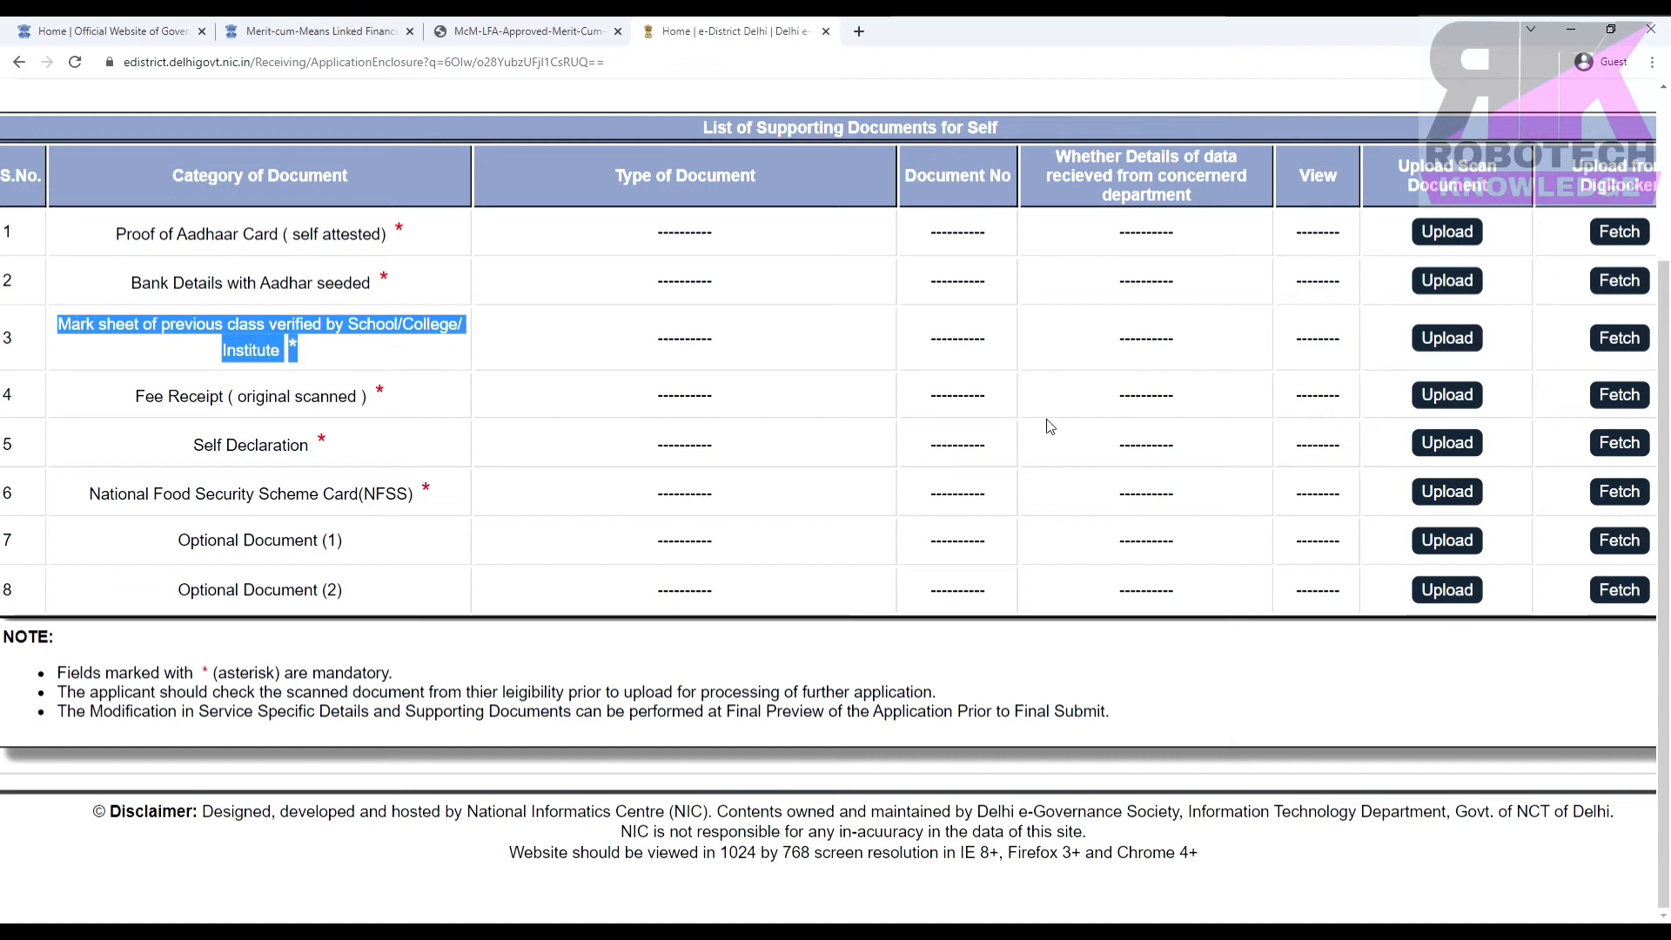
pyautogui.click(1619, 338)
pyautogui.hotkey('ctrl', '+')
pyautogui.hotkey('ctrl', '+')
pyautogui.hotkey('ctrl', '+')
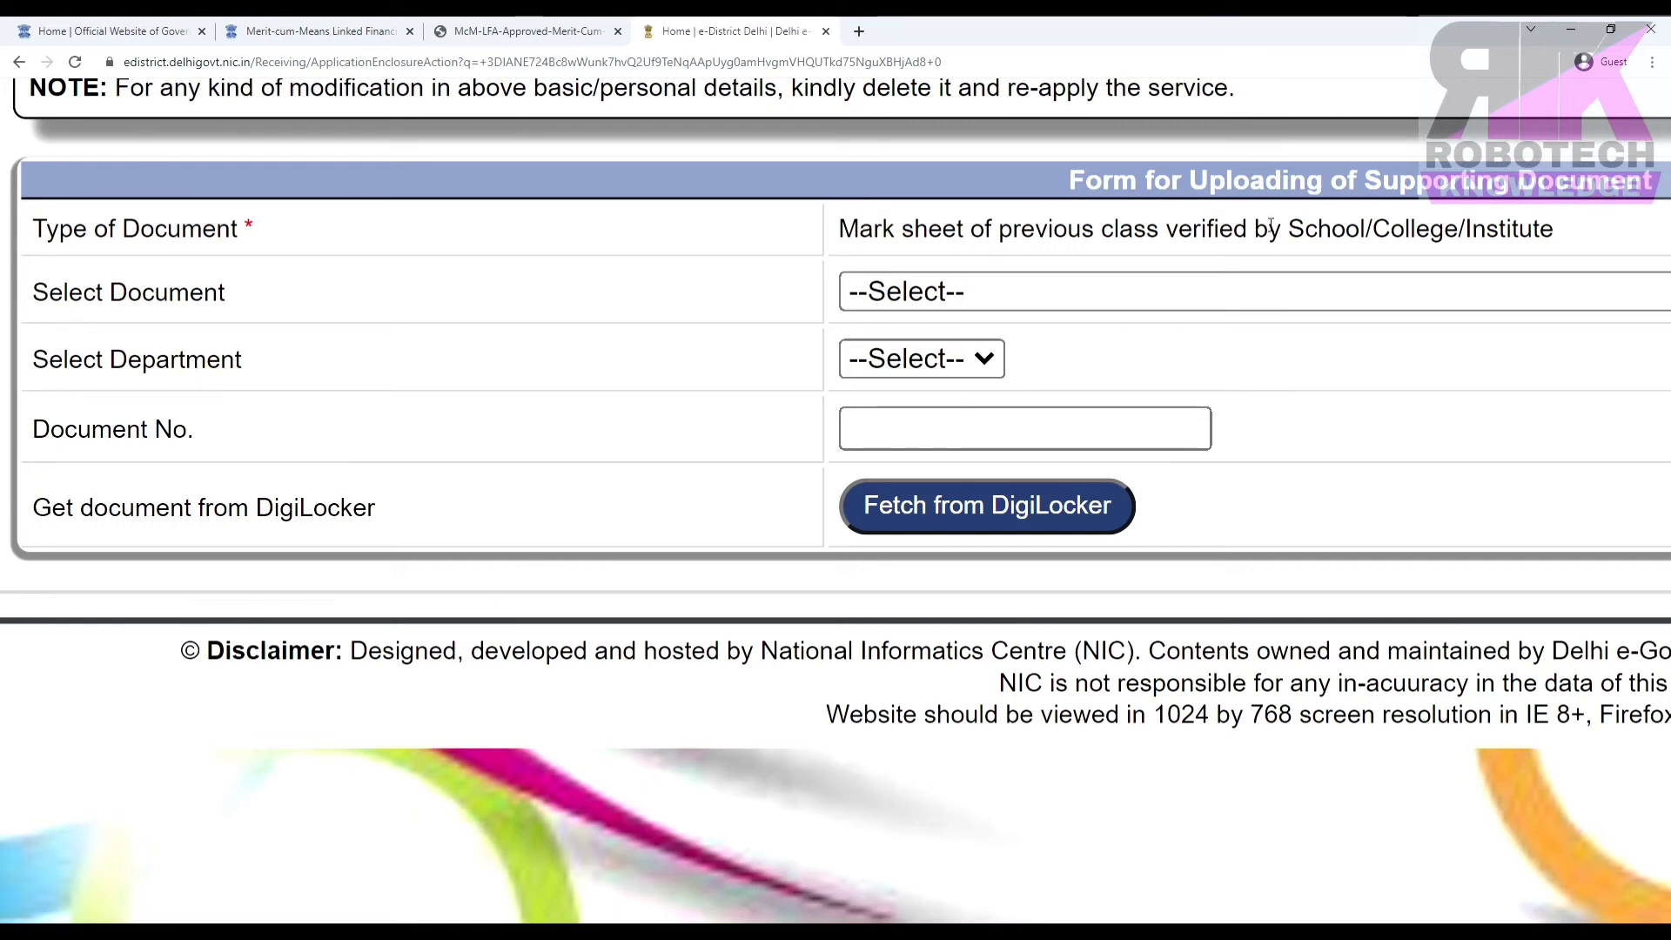
pyautogui.click(985, 508)
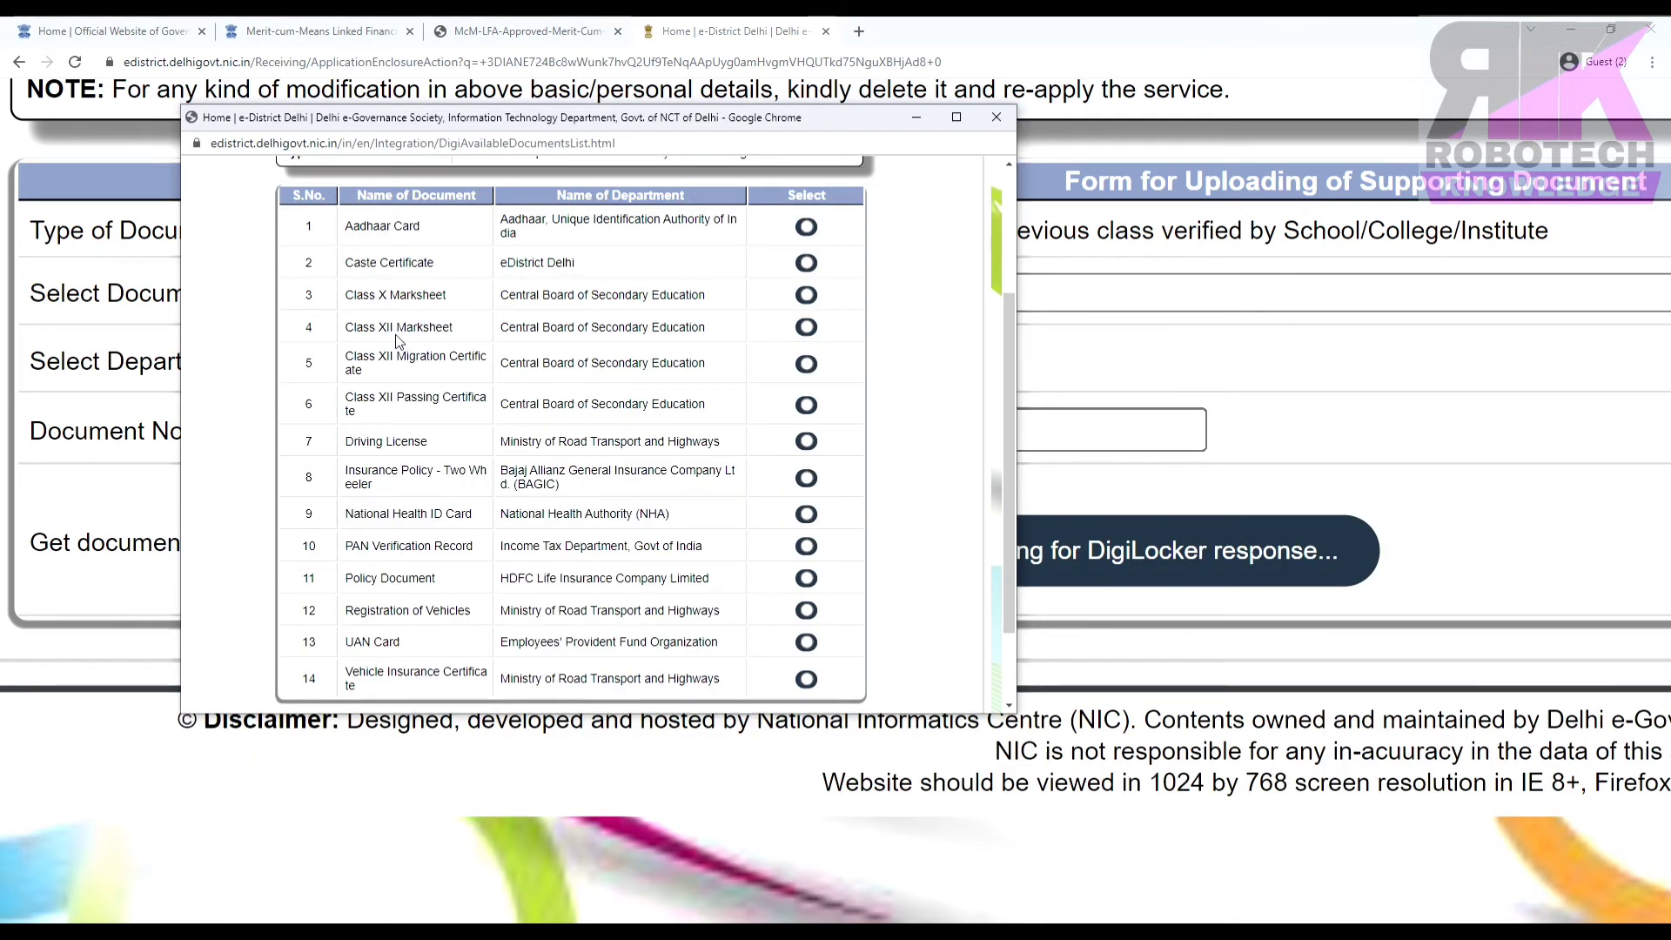
pyautogui.click(806, 327)
pyautogui.scroll(-2, 808, 365)
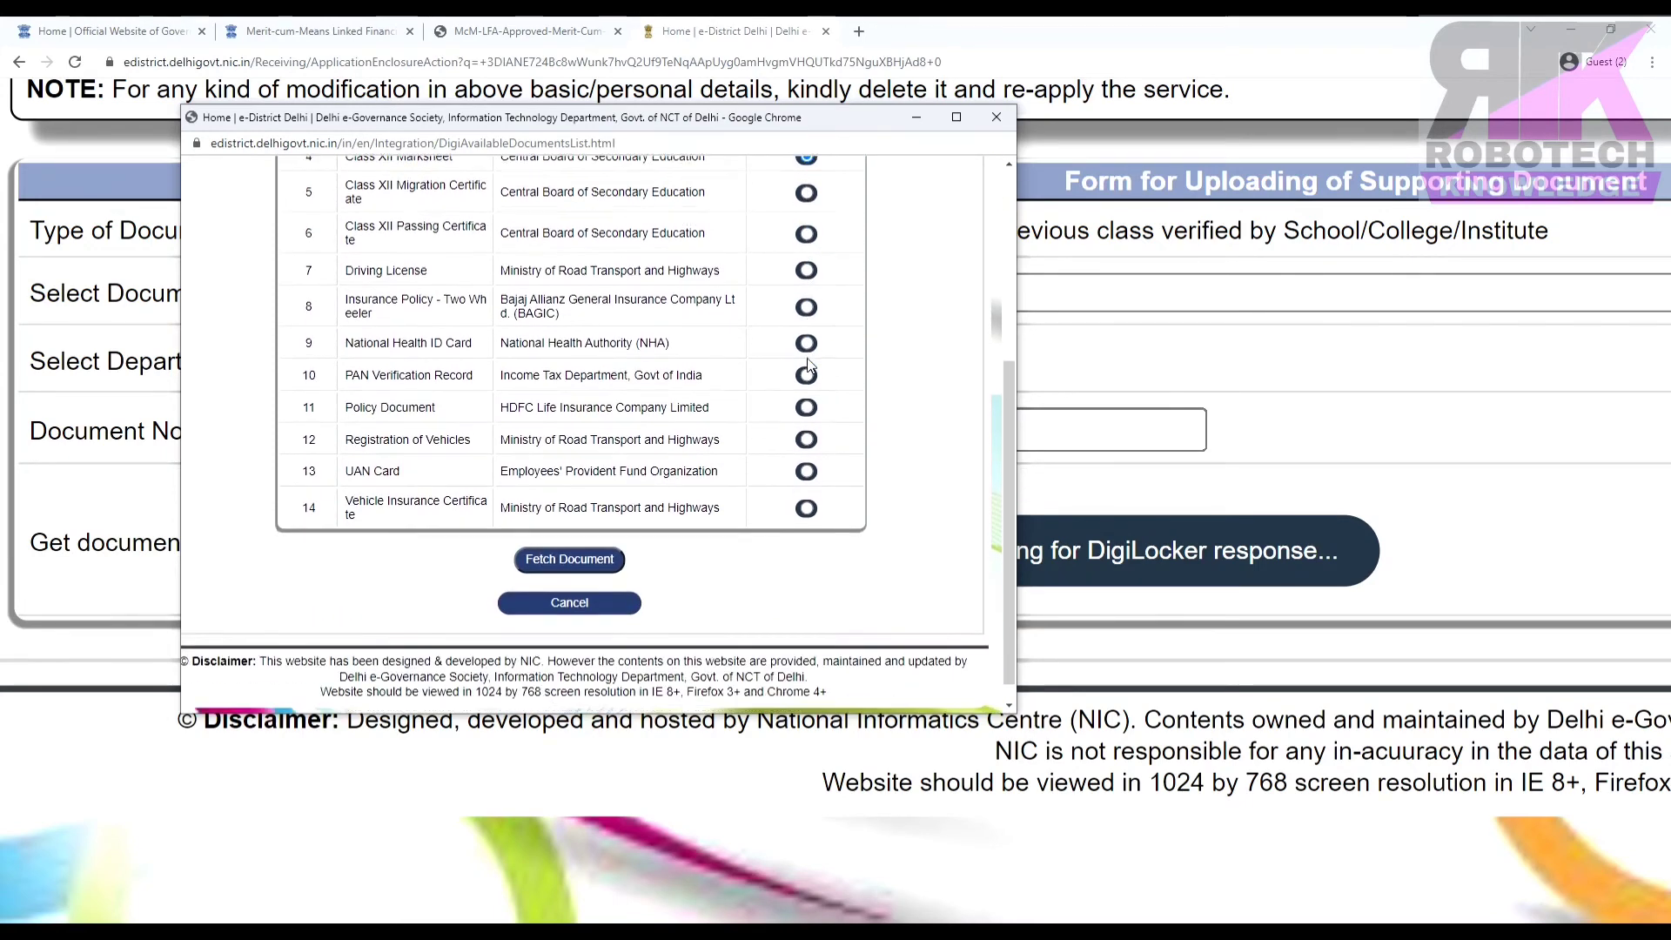
pyautogui.click(570, 539)
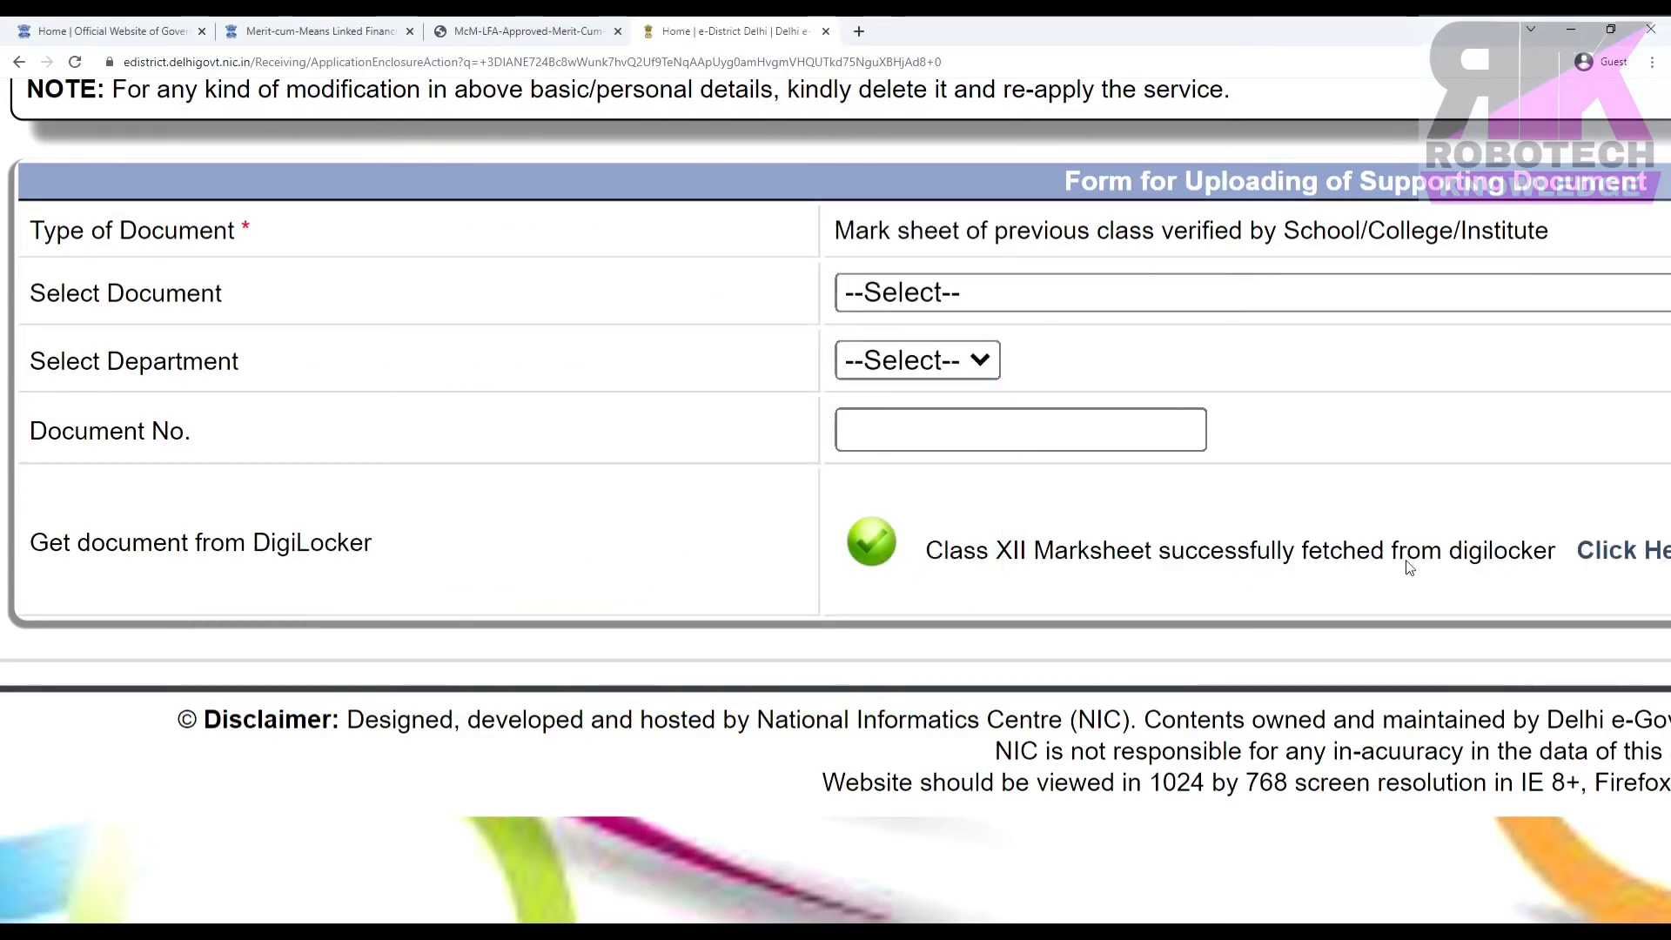
# Set the document to Mark sheet (verified by School) with department Other, named CBSE.
pyautogui.click(952, 292)
pyautogui.click(925, 338)
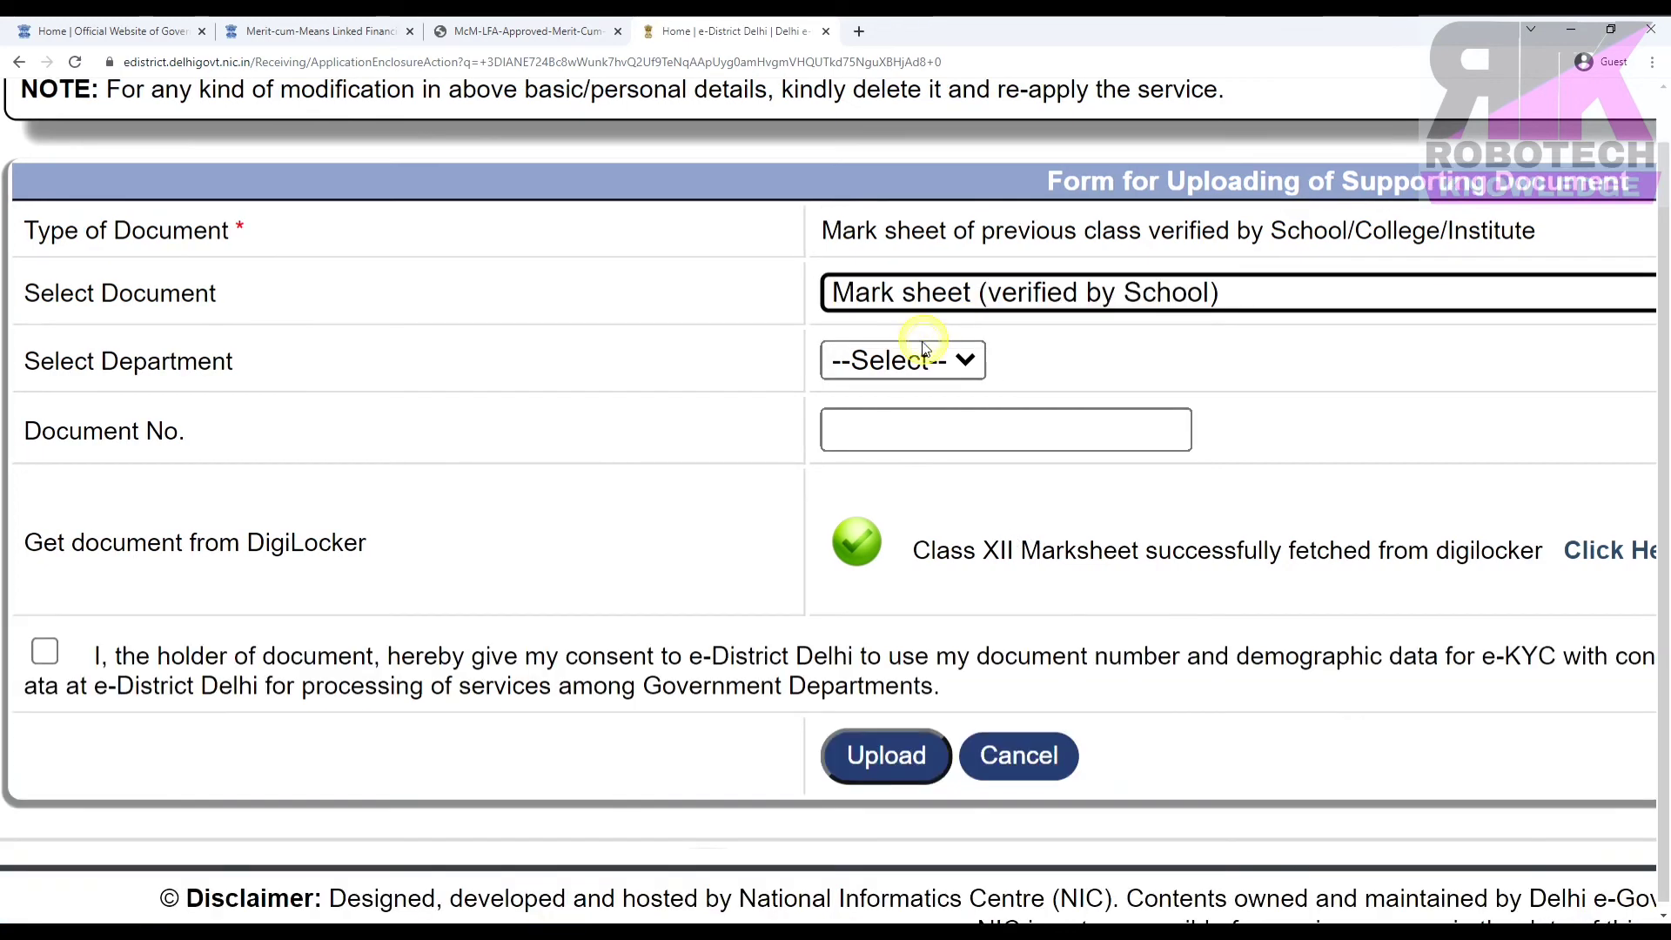
pyautogui.click(911, 360)
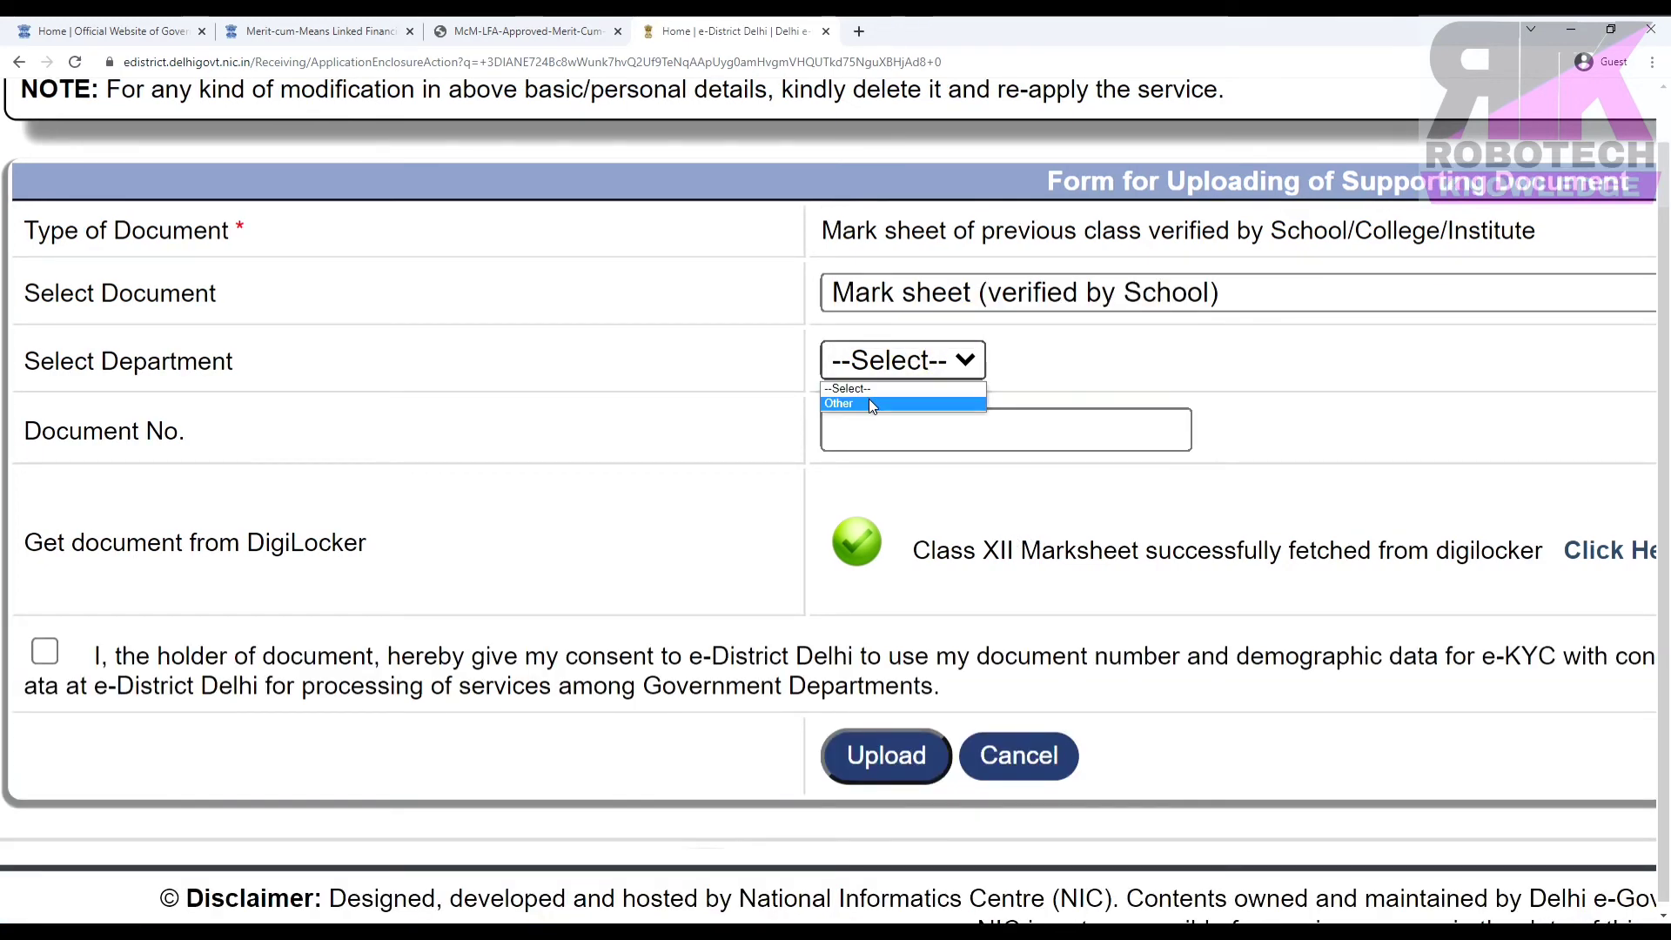
pyautogui.click(869, 402)
pyautogui.click(880, 425)
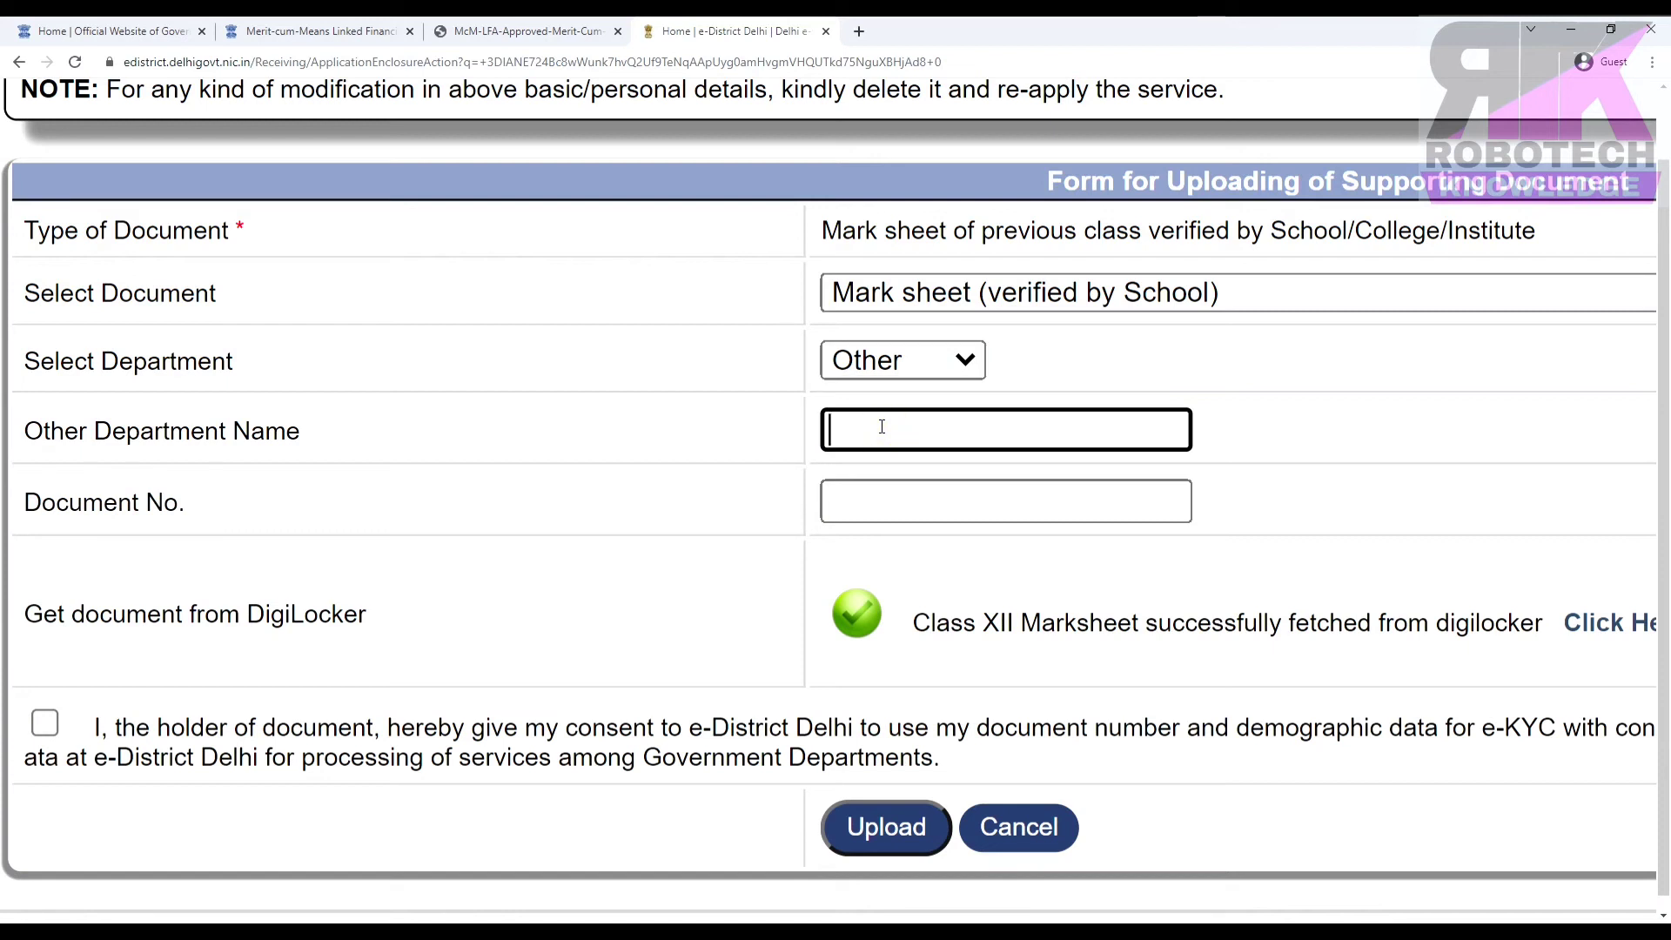
pyautogui.write('CBSE')
# Enter the mark sheet's document number, tick the e-KYC consent and upload it.
pyautogui.click(897, 504)
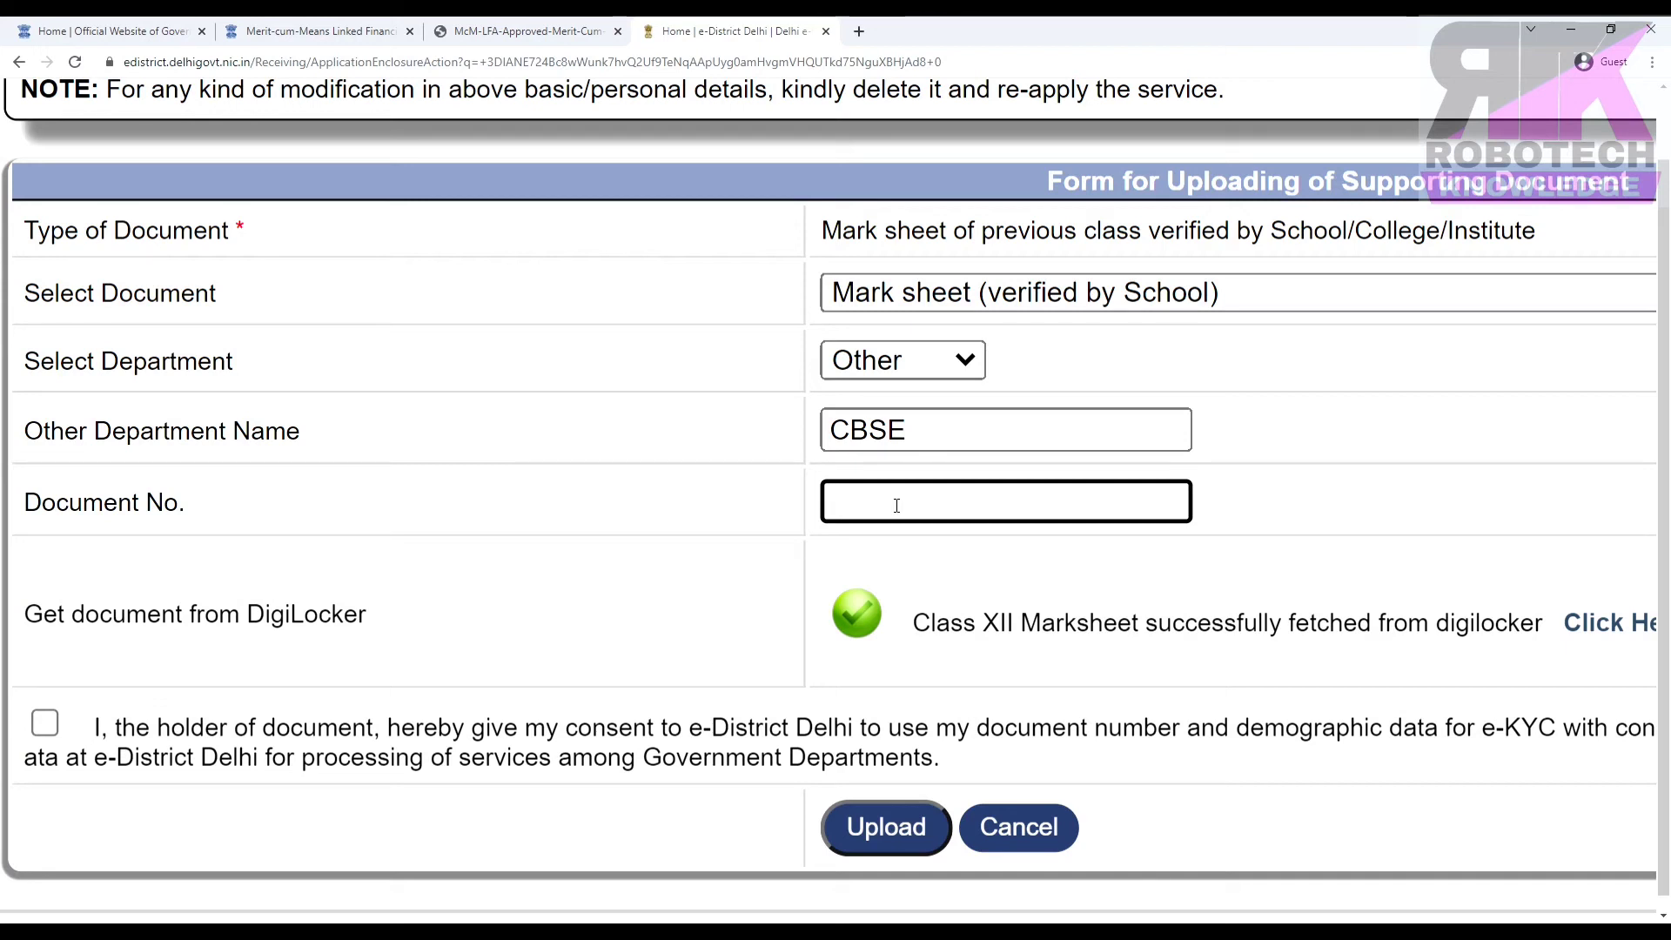
pyautogui.click(46, 730)
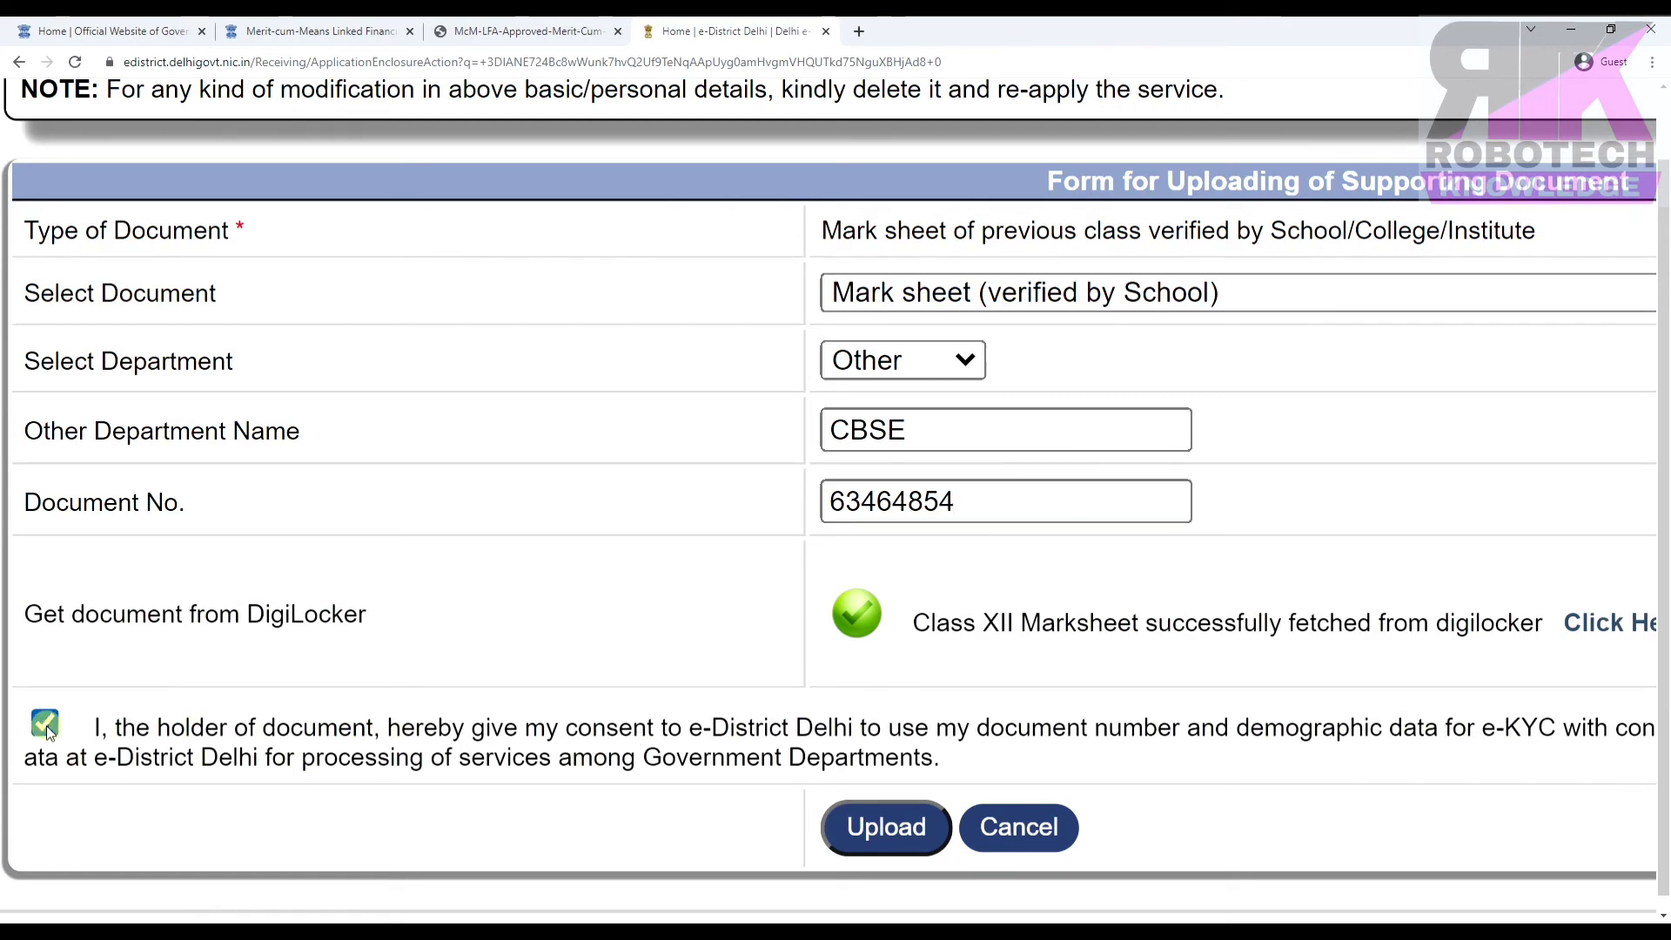
pyautogui.click(898, 830)
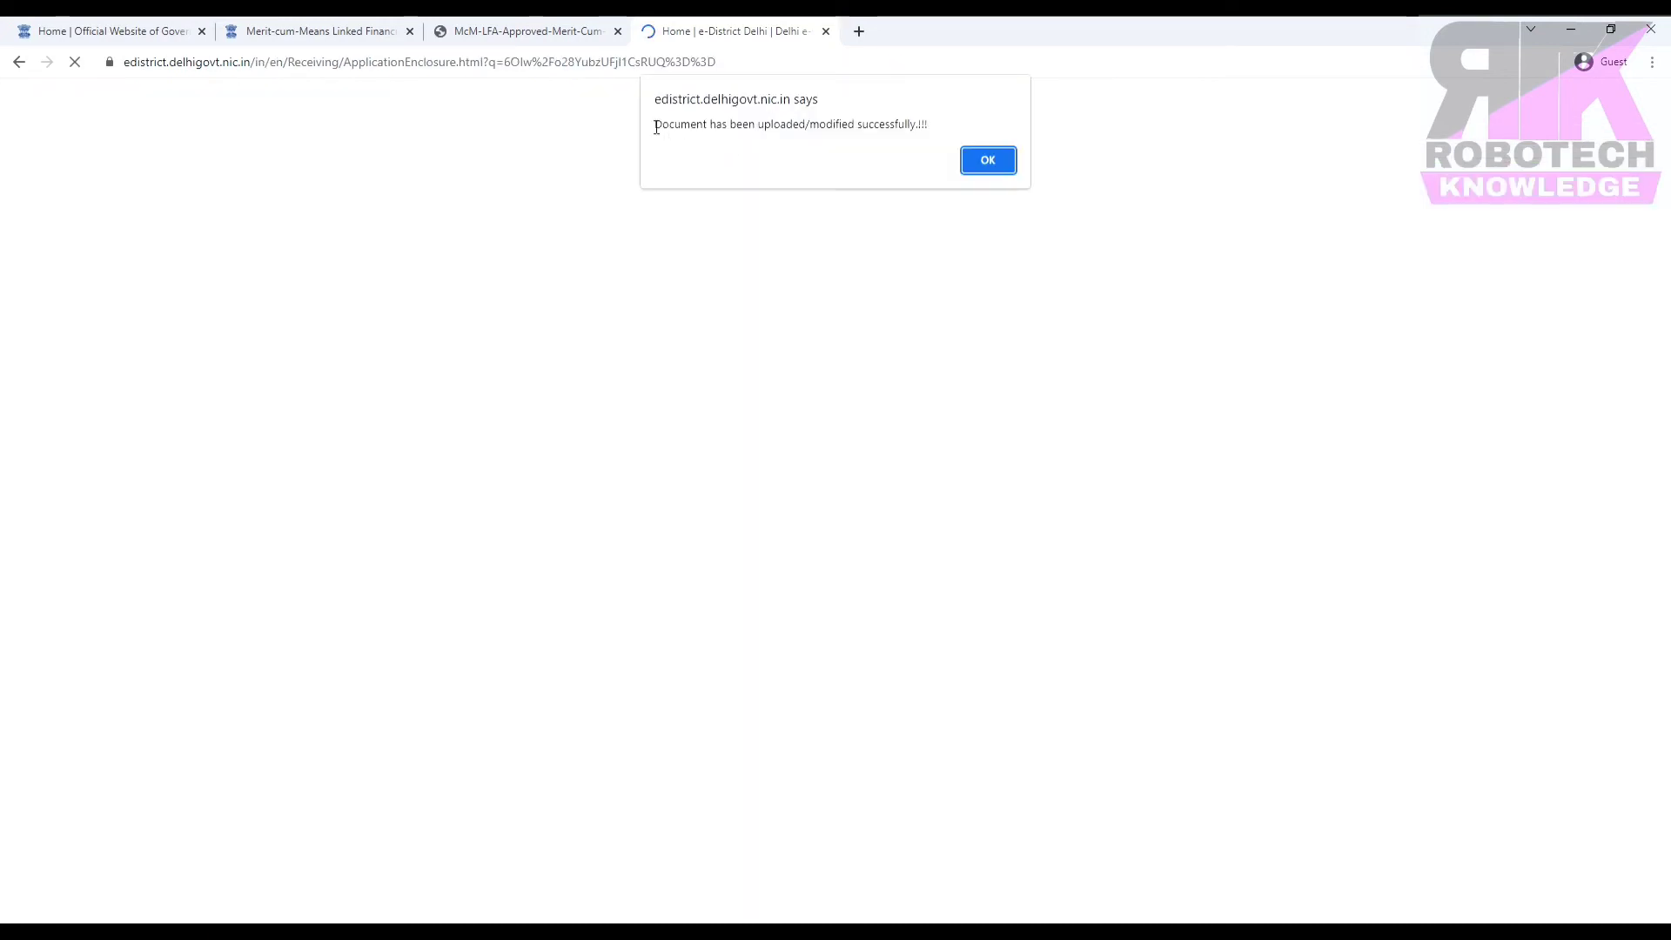
# Dismiss the 'Document has been uploaded/modified successfully' confirmation.
pyautogui.moveTo(657, 120); pyautogui.dragTo(932, 121)
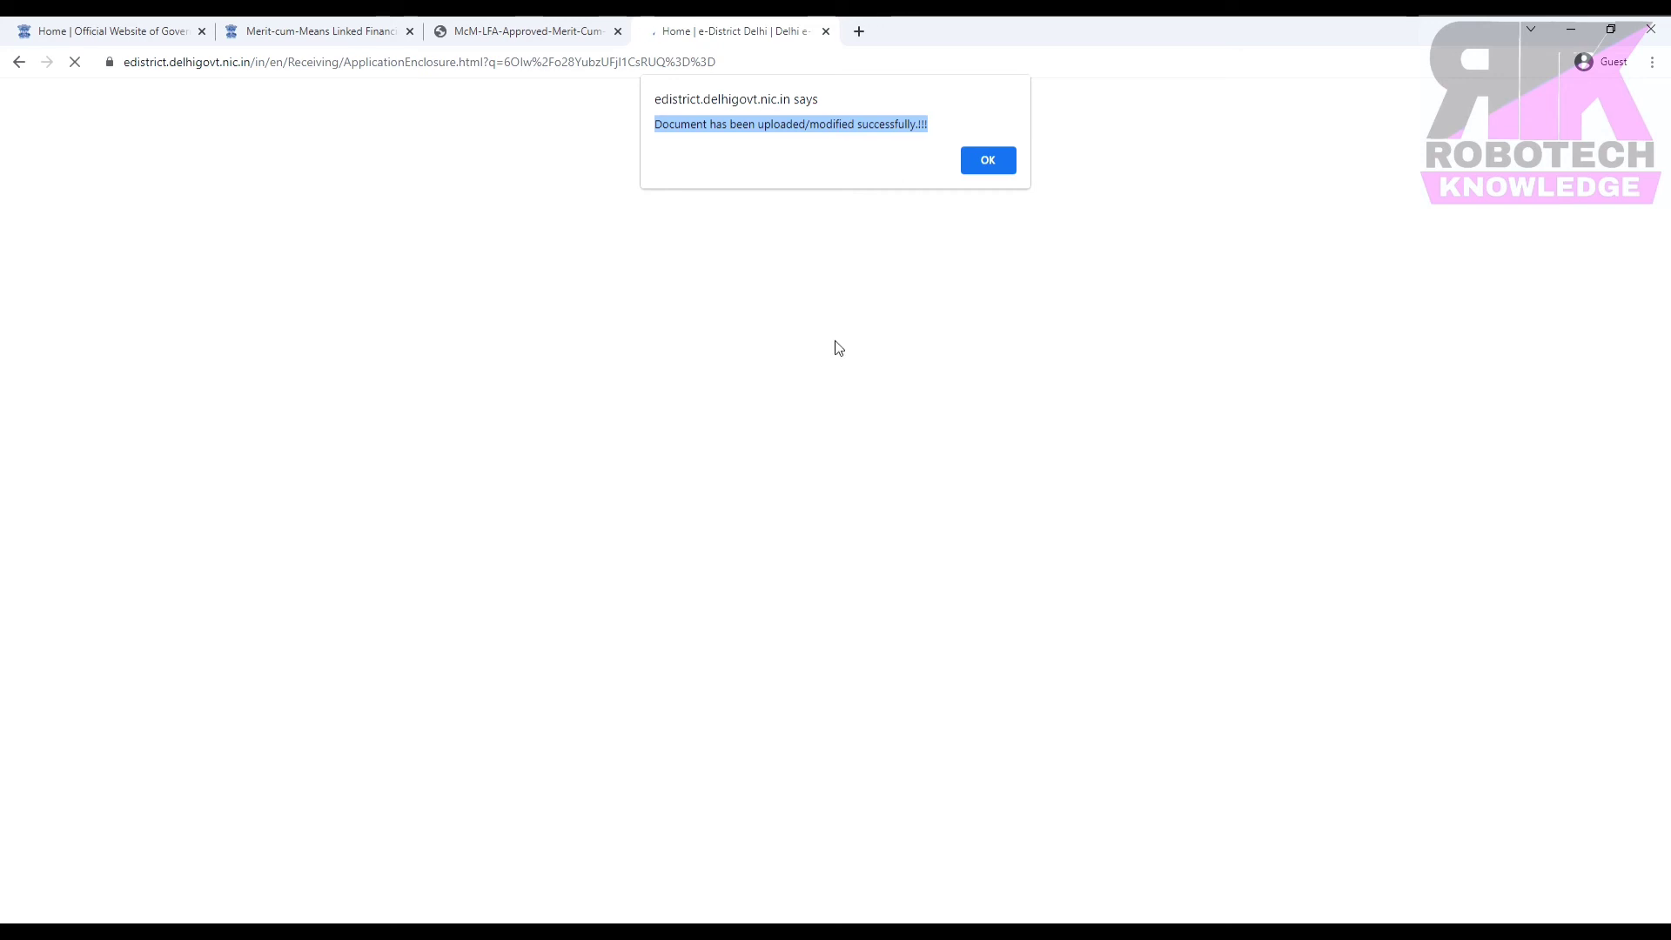
pyautogui.click(987, 161)
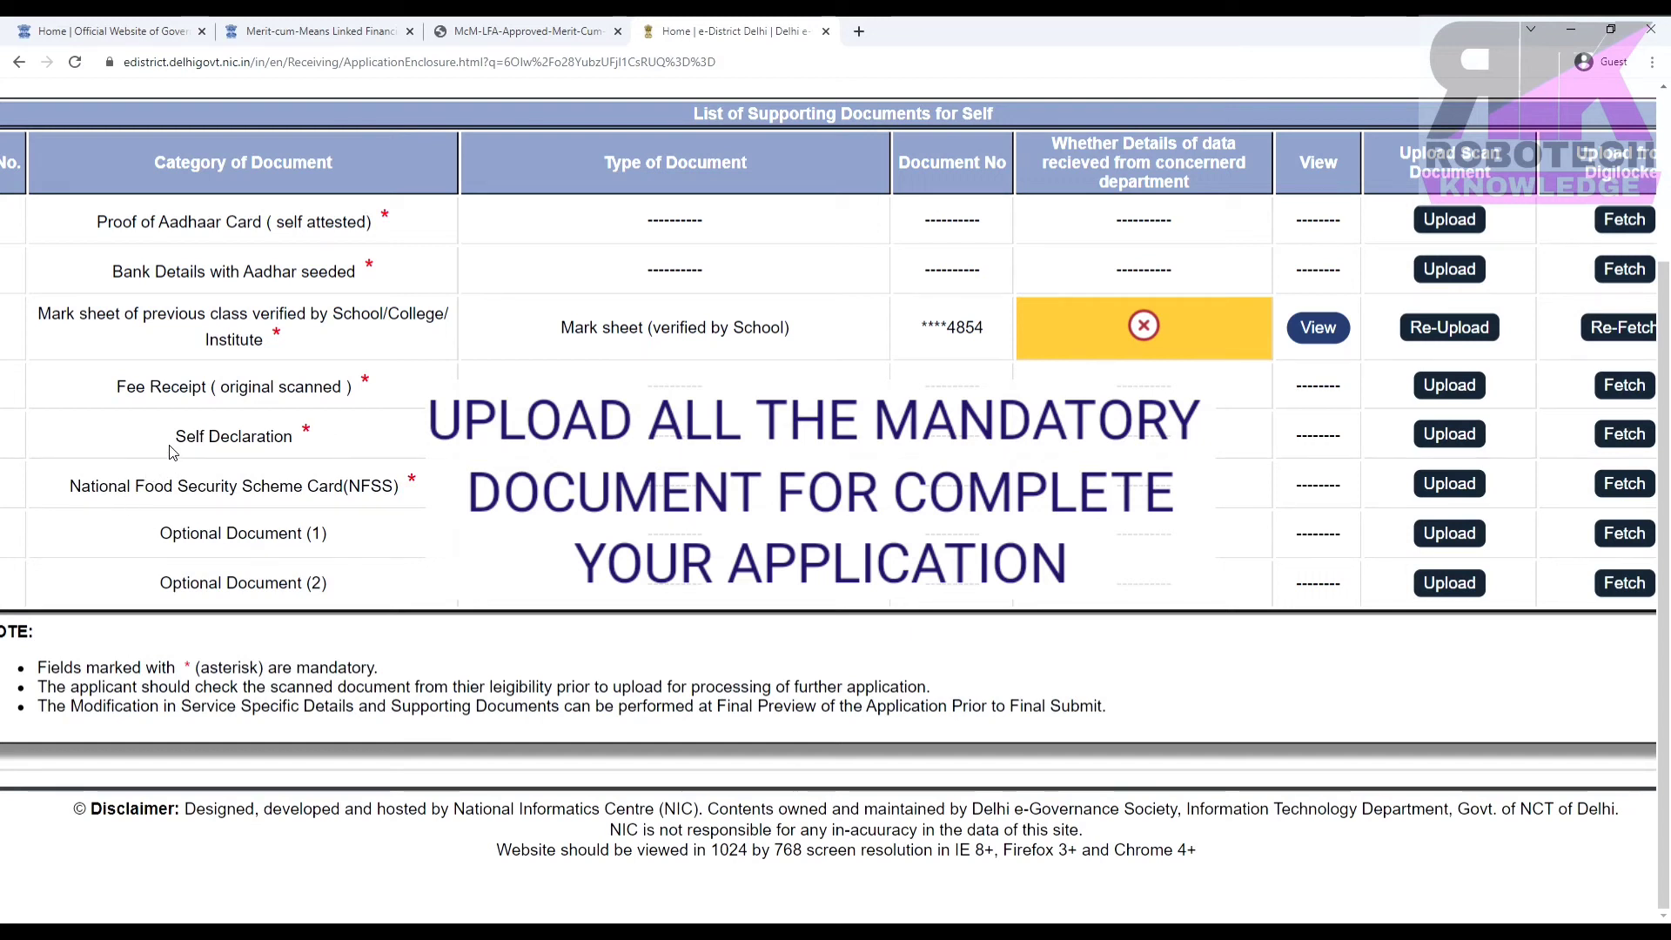
# Generate the pre-filled Self Declaration form from the Self Declaration row's upload form.
pyautogui.click(1457, 442)
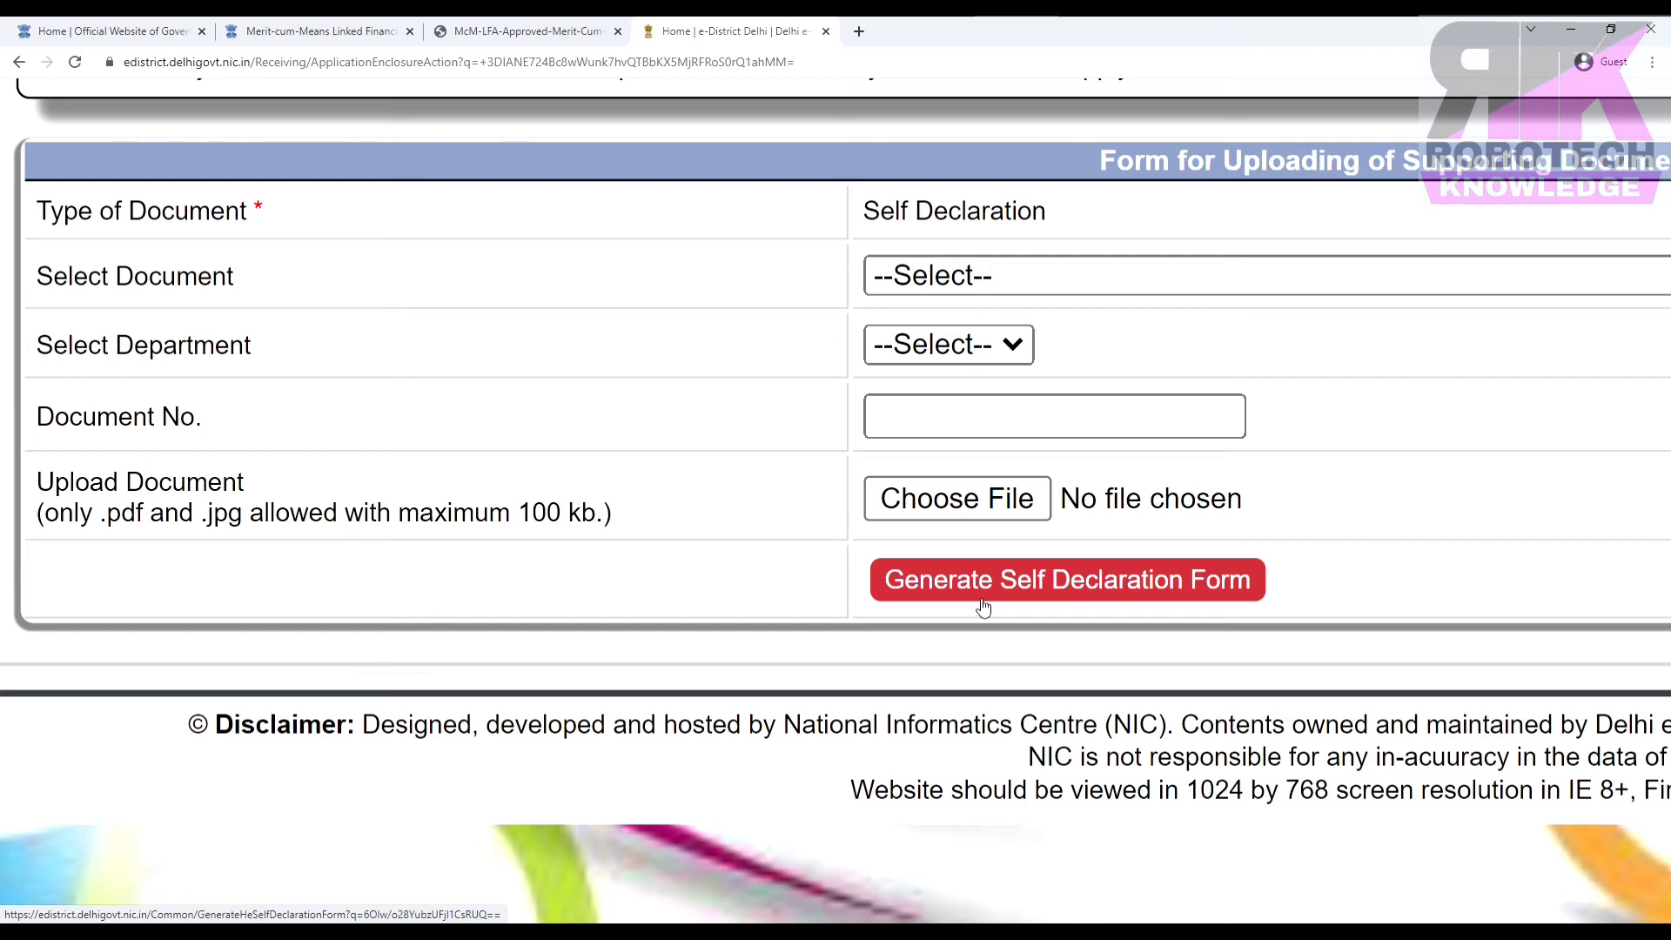
pyautogui.click(982, 607)
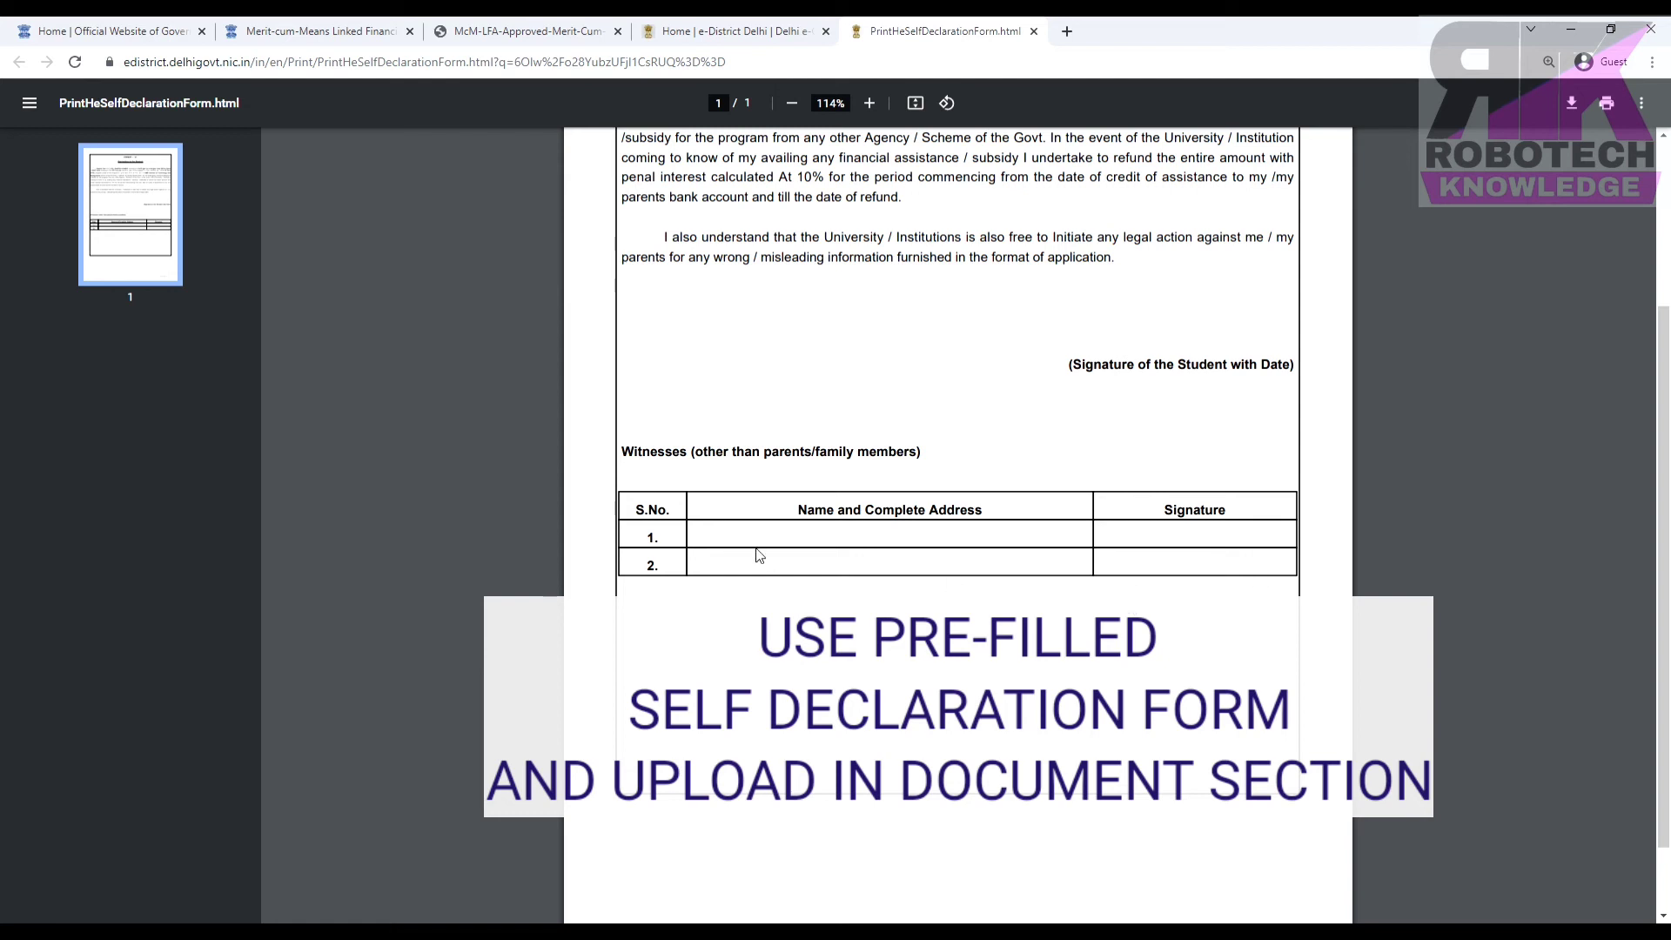
# Note that witnesses must not be family members, then check the upload form's .pdf/.jpg, 100 kb limit.
pyautogui.moveTo(691, 454); pyautogui.dragTo(971, 469)
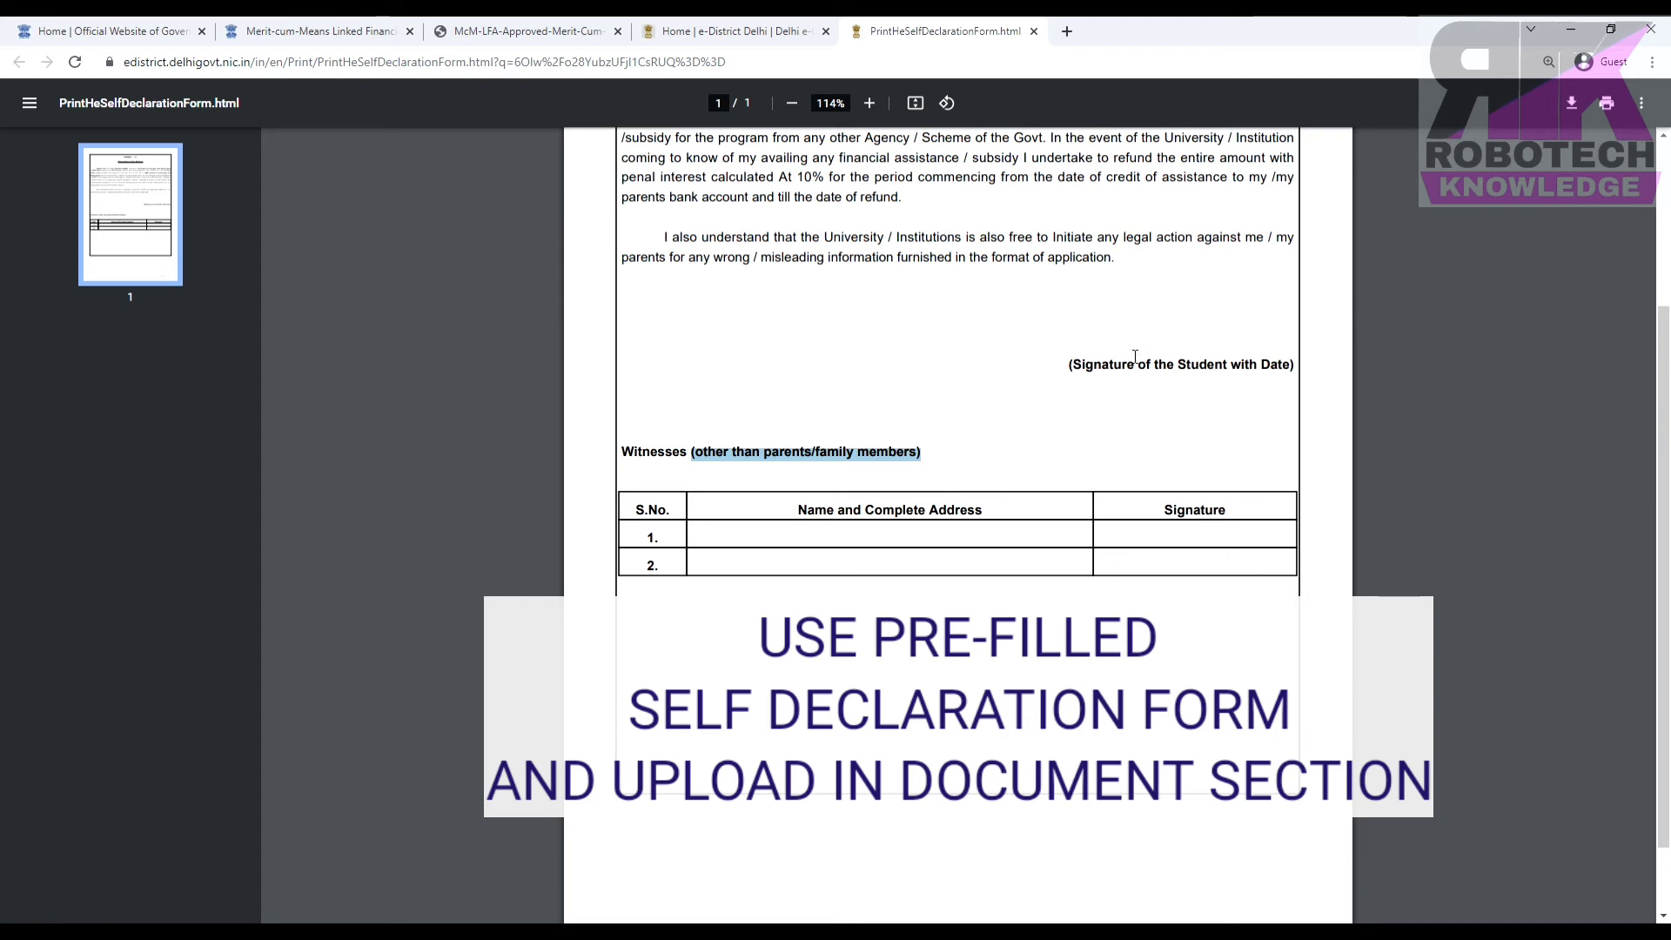
pyautogui.click(740, 32)
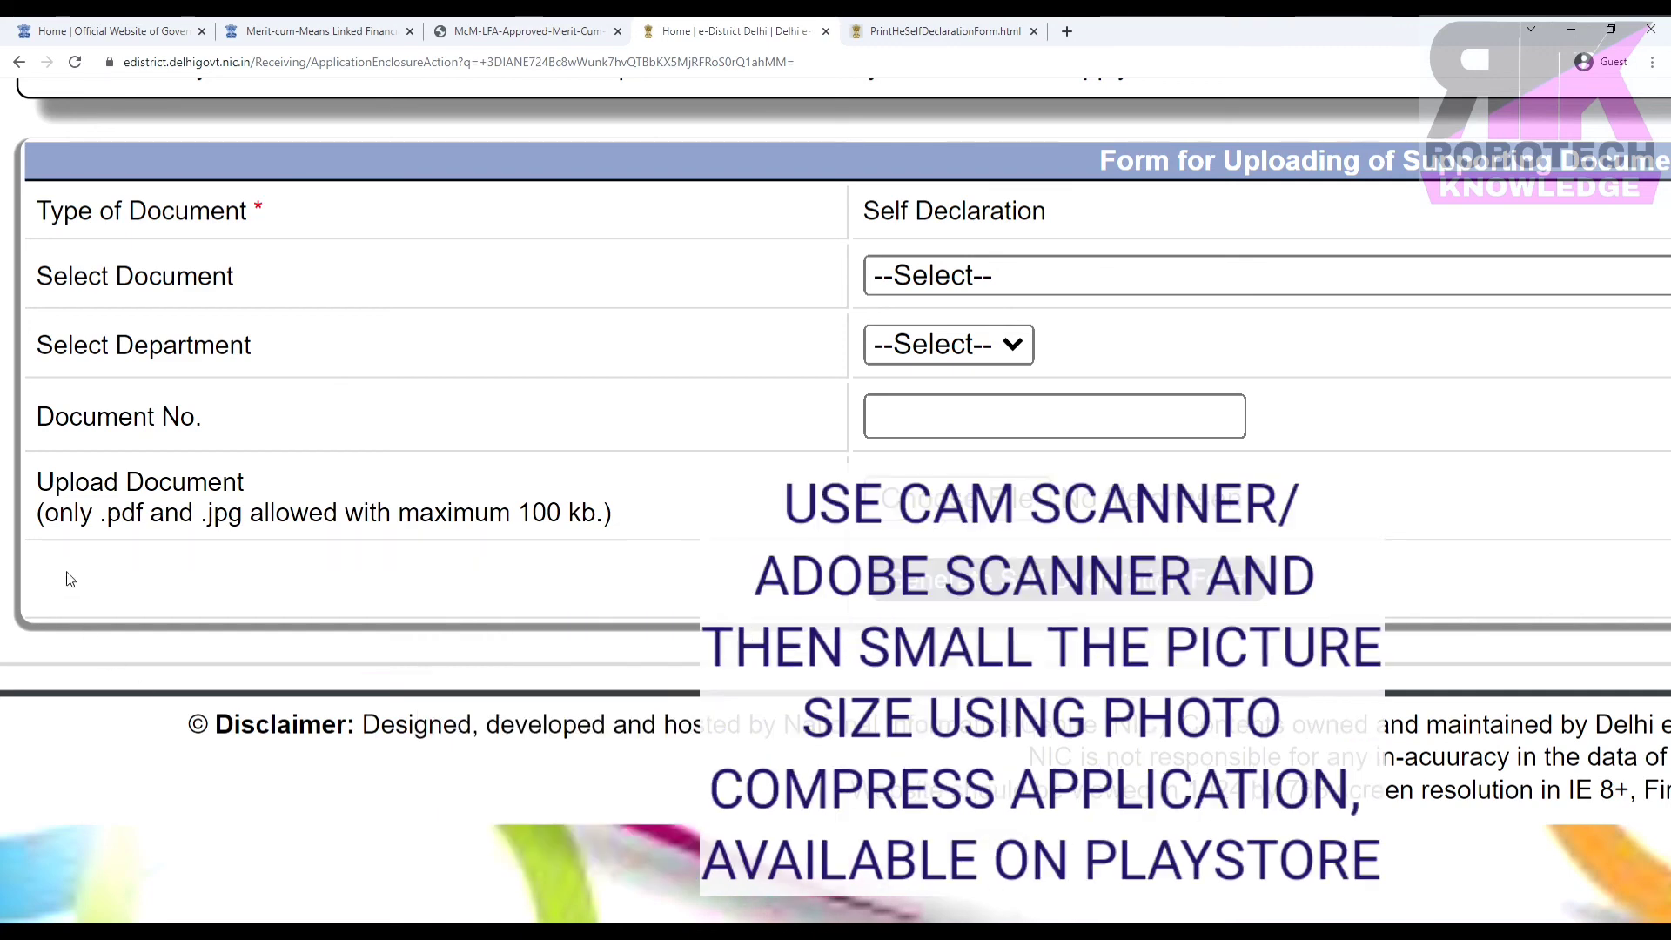
pyautogui.moveTo(43, 513); pyautogui.dragTo(609, 526)
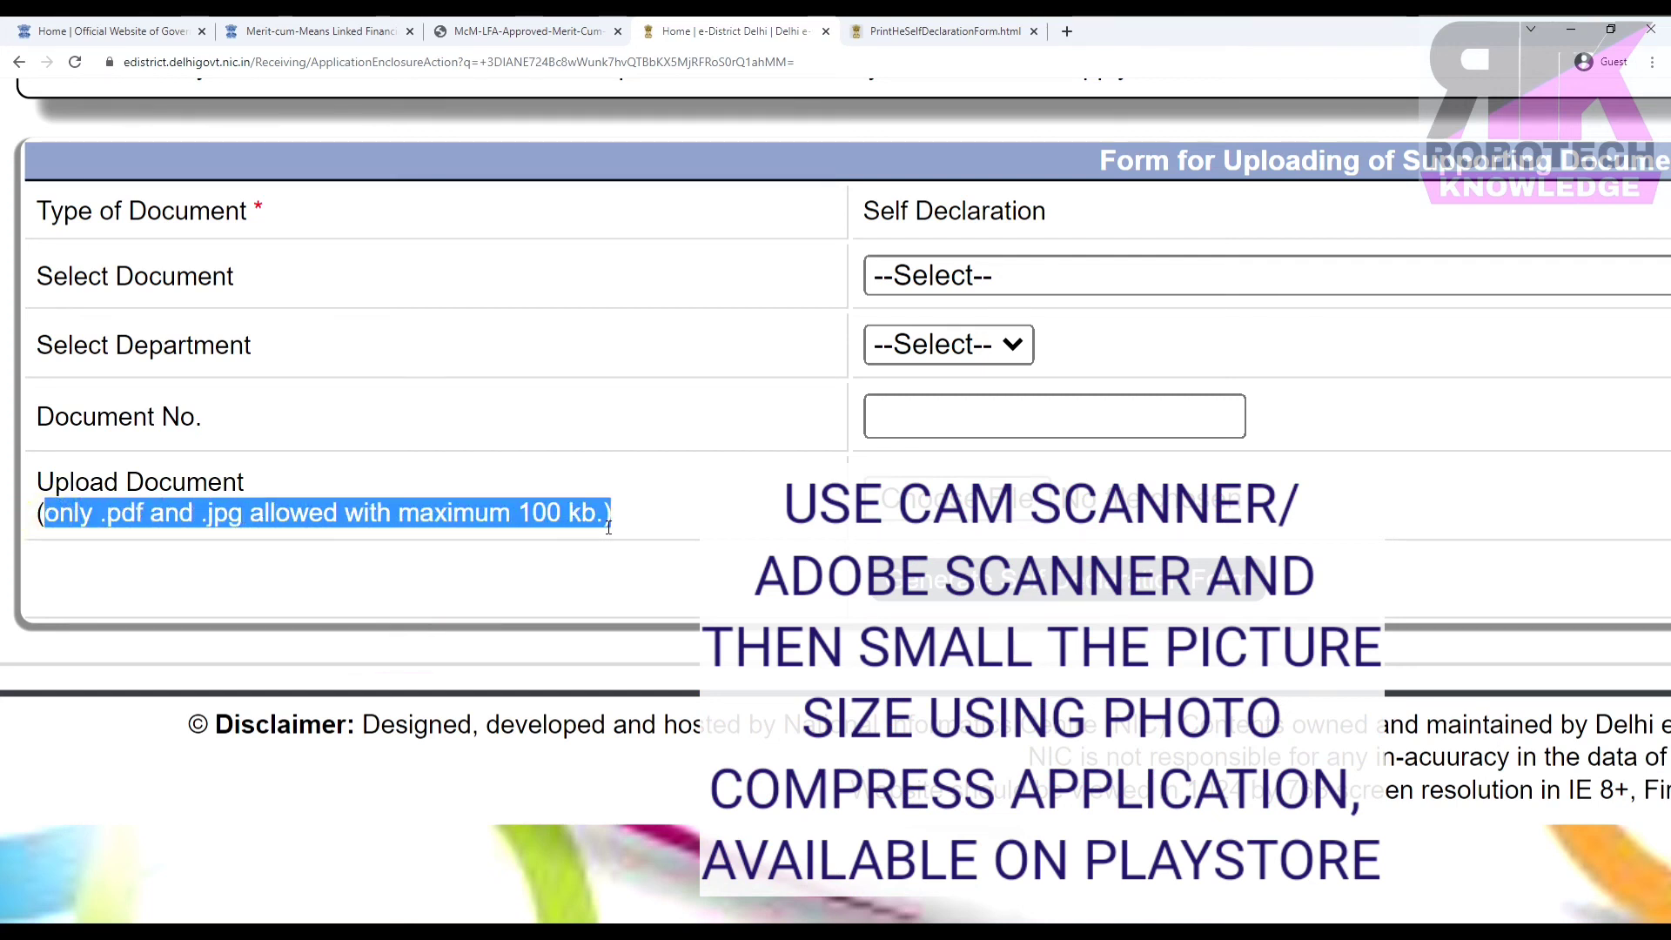